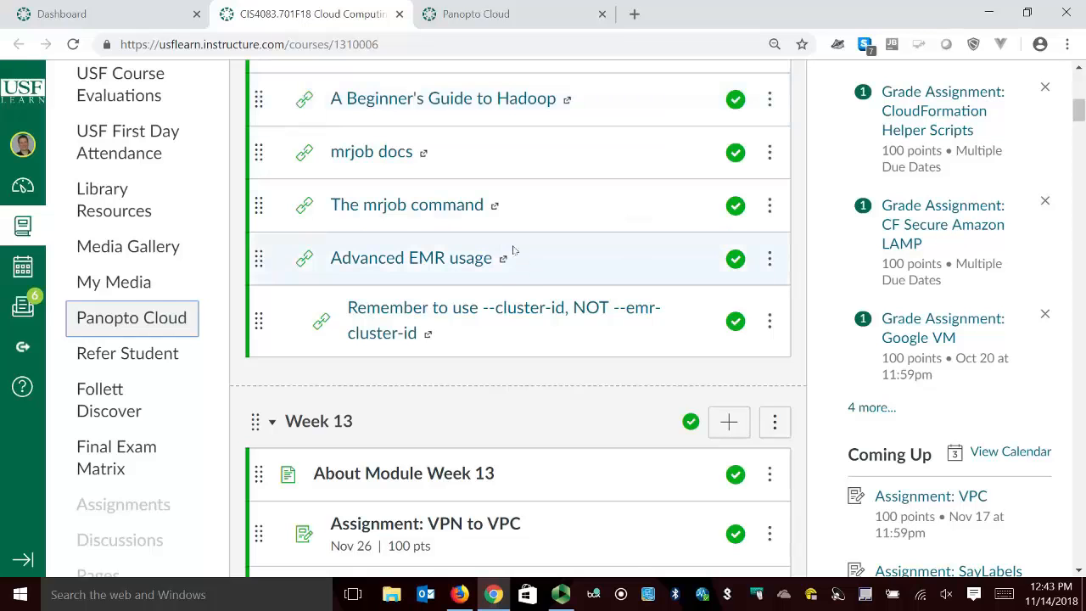
Switch to the AWS Management Console in Firefox and open the EC2 service in a new browser tab.
left_click(459, 594)
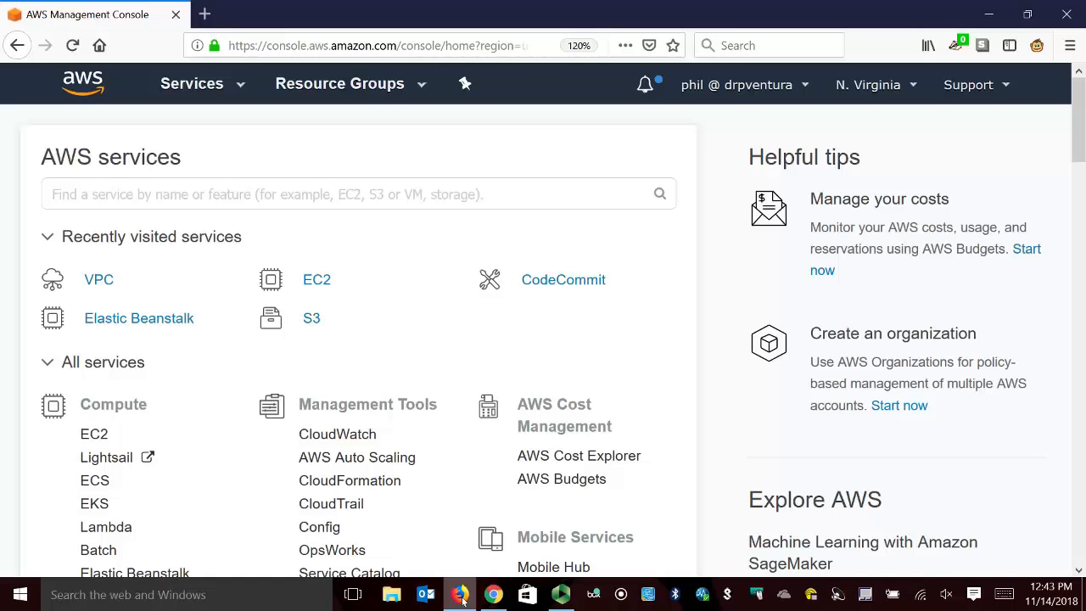
right_click(329, 289)
left_click(377, 293)
left_click(316, 22)
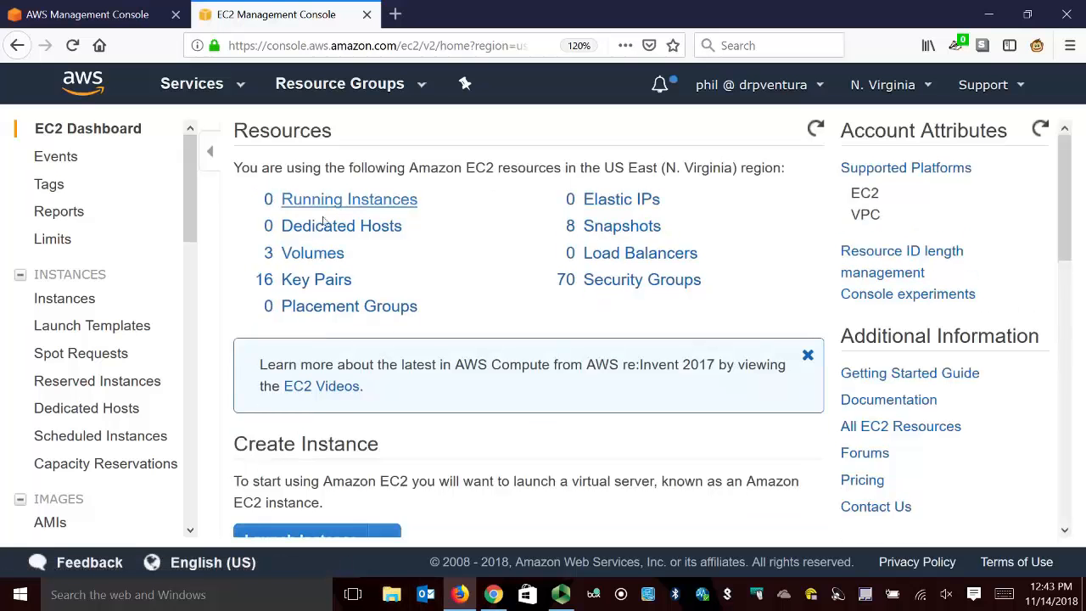
Start launching an EC2 instance and browse the AWS Marketplace images for the AMI choice.
scroll(478, 382, "down", 3)
left_click(342, 435)
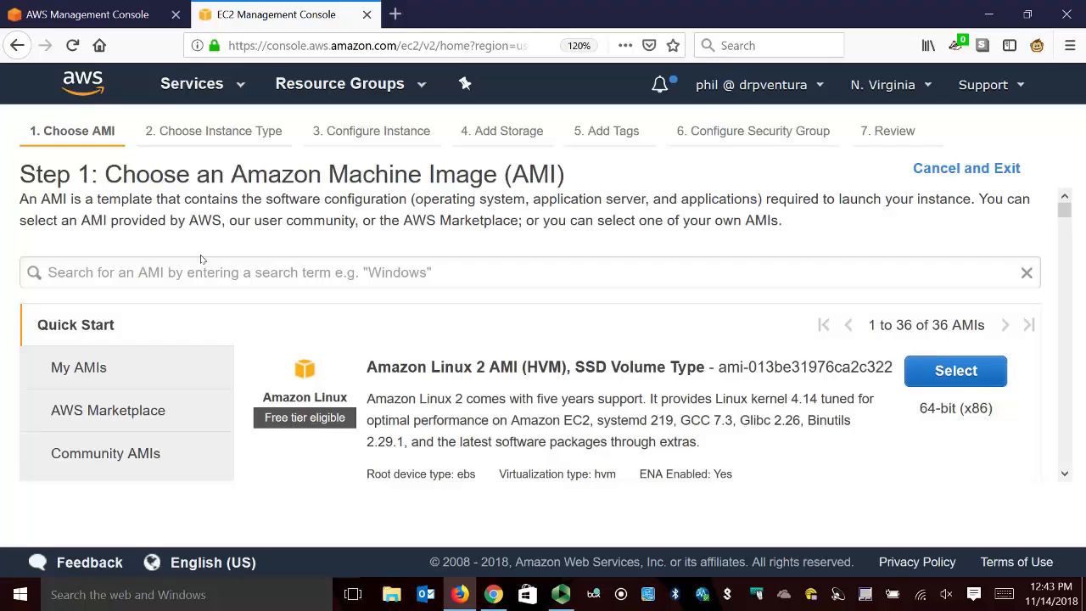
scroll(408, 321, "down", 2)
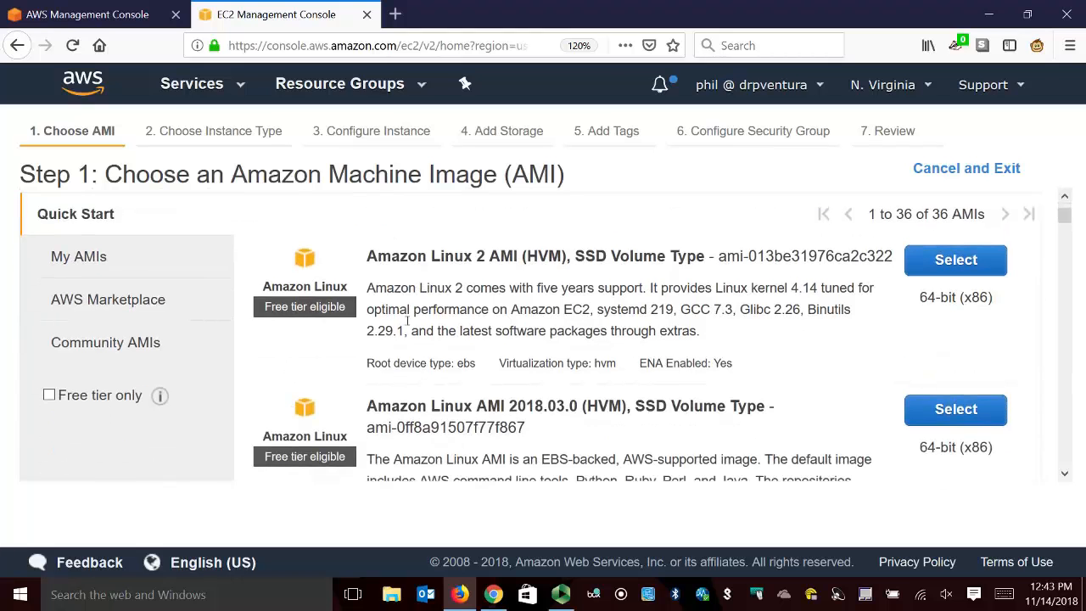
left_click(111, 307)
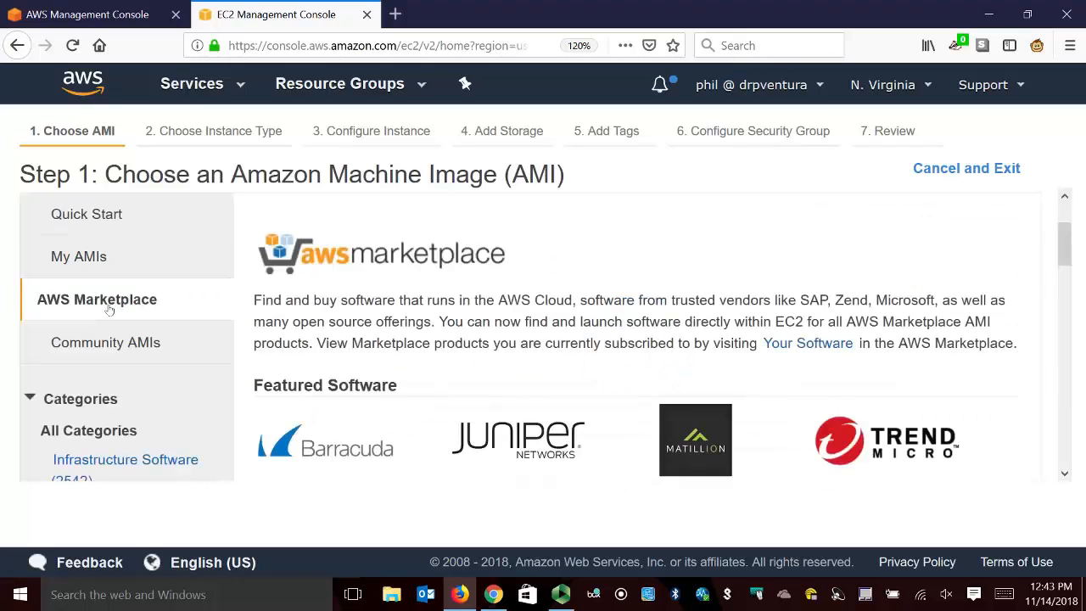
scroll(553, 331, "down", 4)
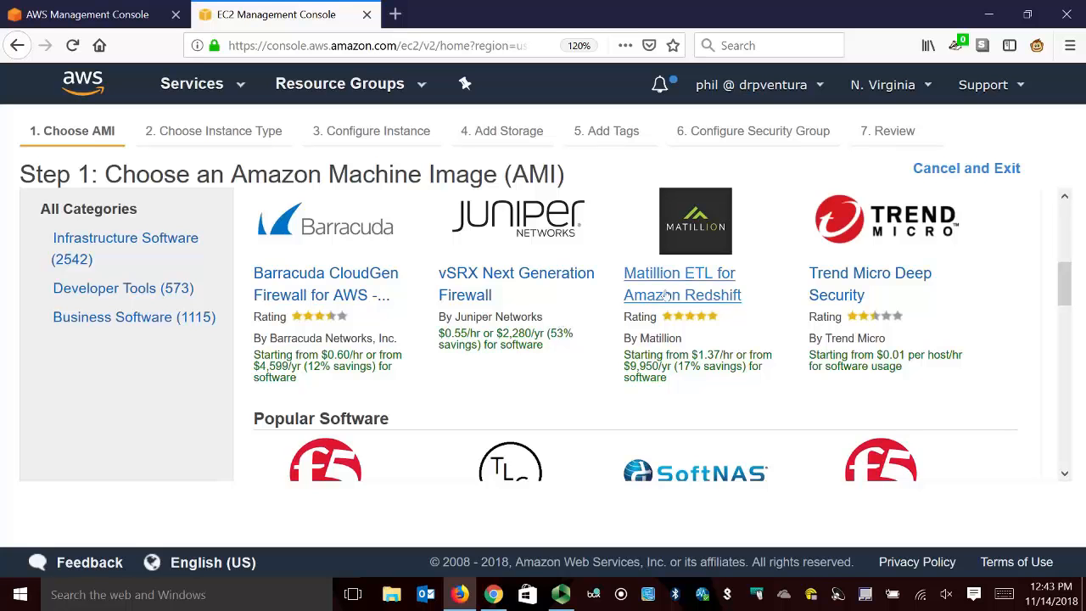
scroll(560, 314, "up", 5)
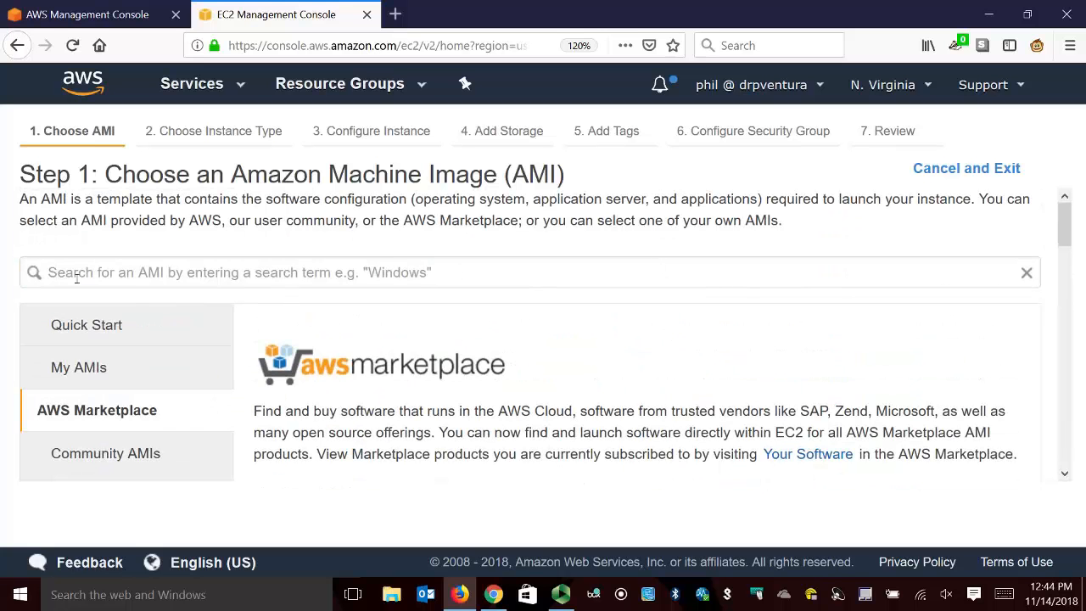
Search the AWS Marketplace AMIs for OpenVPN.
left_click(136, 286)
type("O")
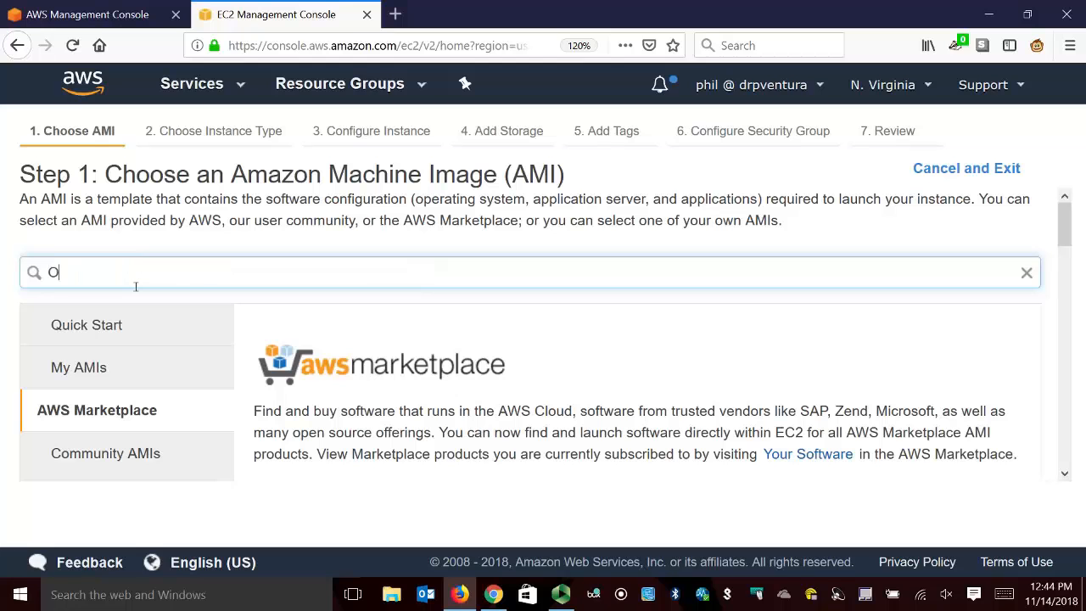
type("penVPN")
key("Return")
scroll(742, 309, "down", 3)
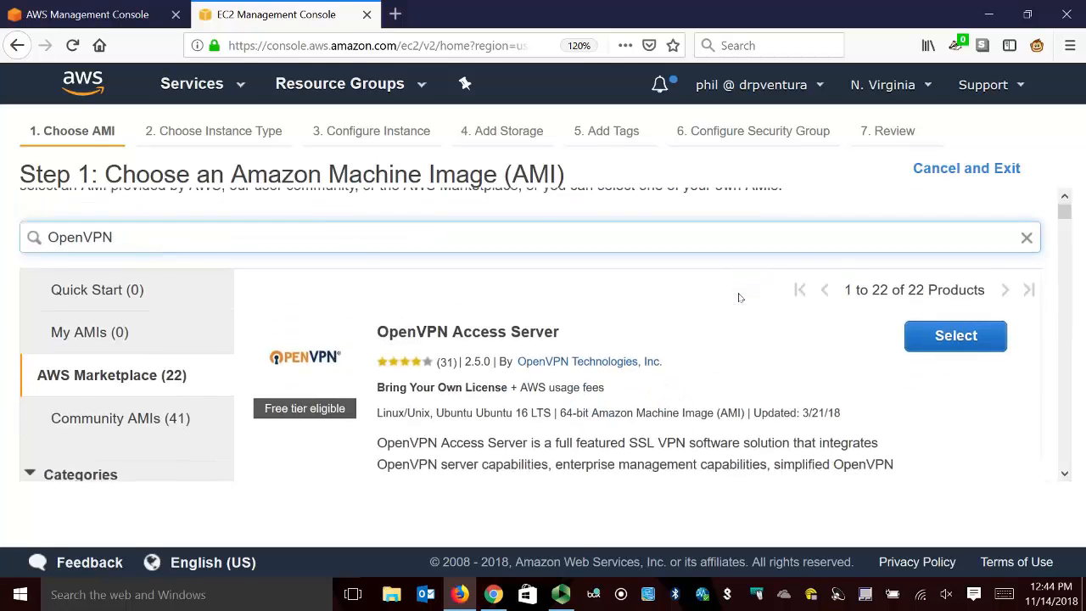
Compare the OpenVPN Access Server offerings by number of connected devices and by software pricing.
scroll(768, 382, "up", 3)
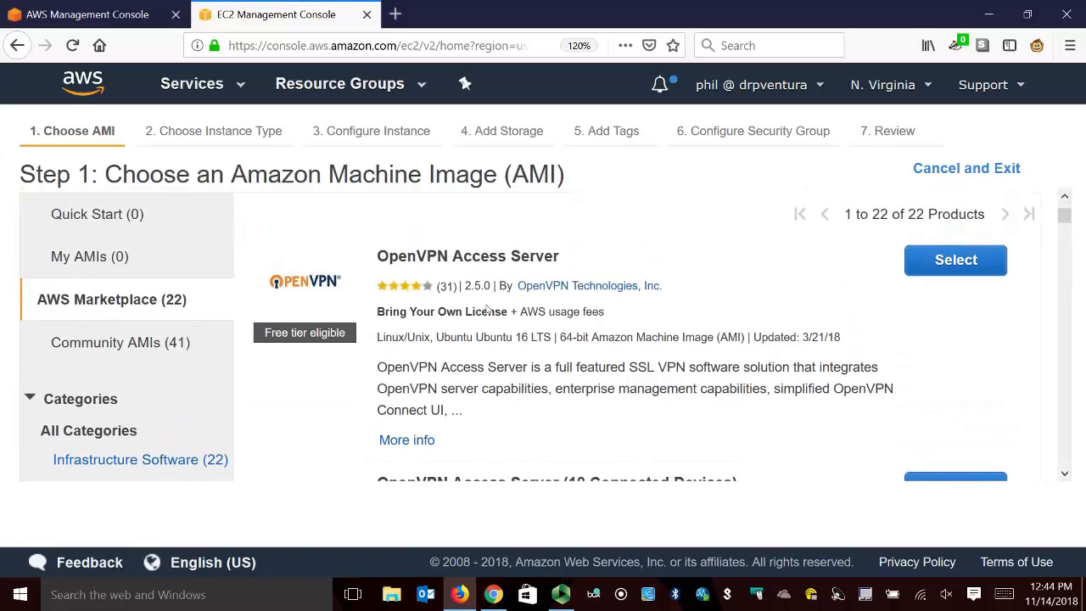
scroll(588, 347, "down", 2)
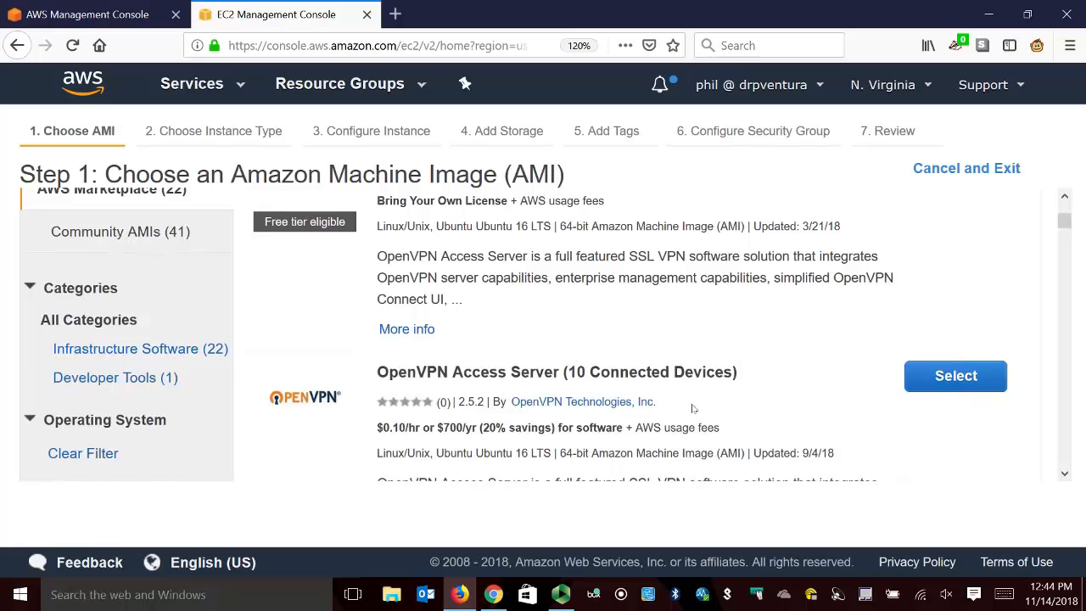
scroll(465, 332, "down", 2)
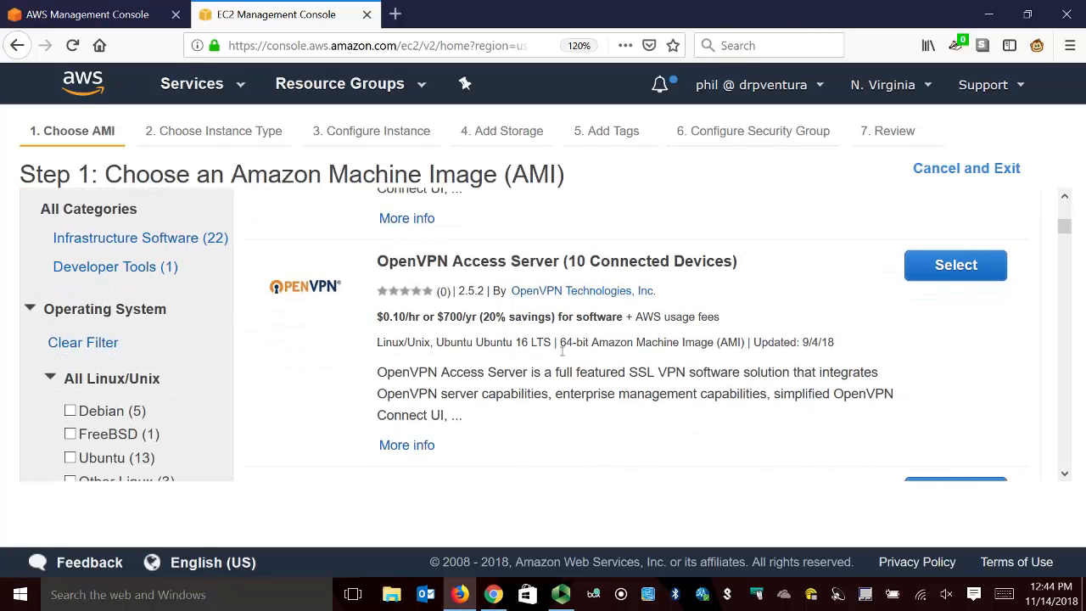
scroll(480, 361, "down", 4)
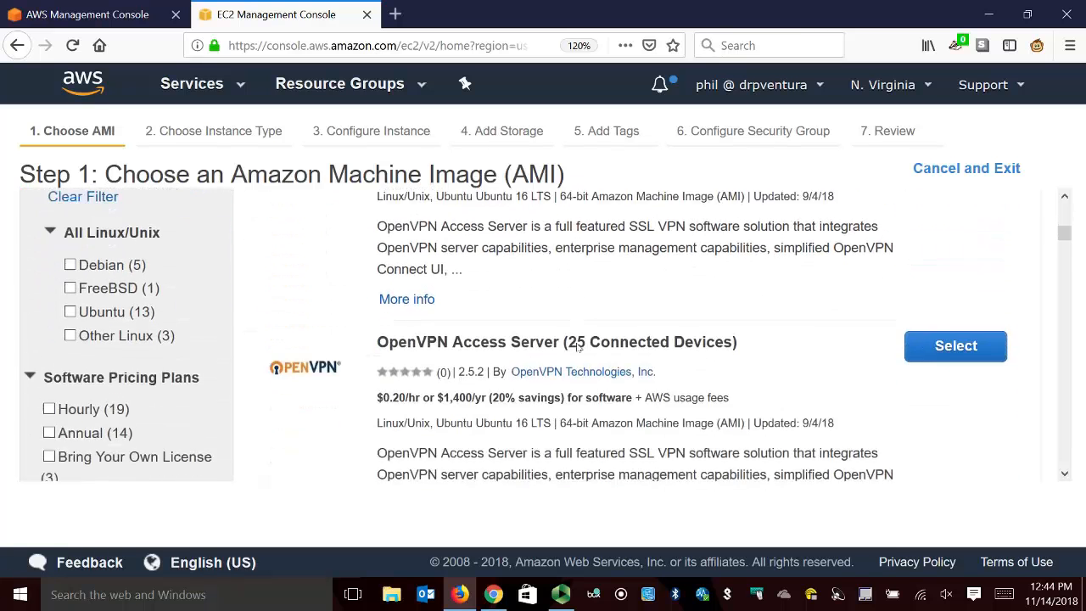
scroll(635, 327, "down", 8)
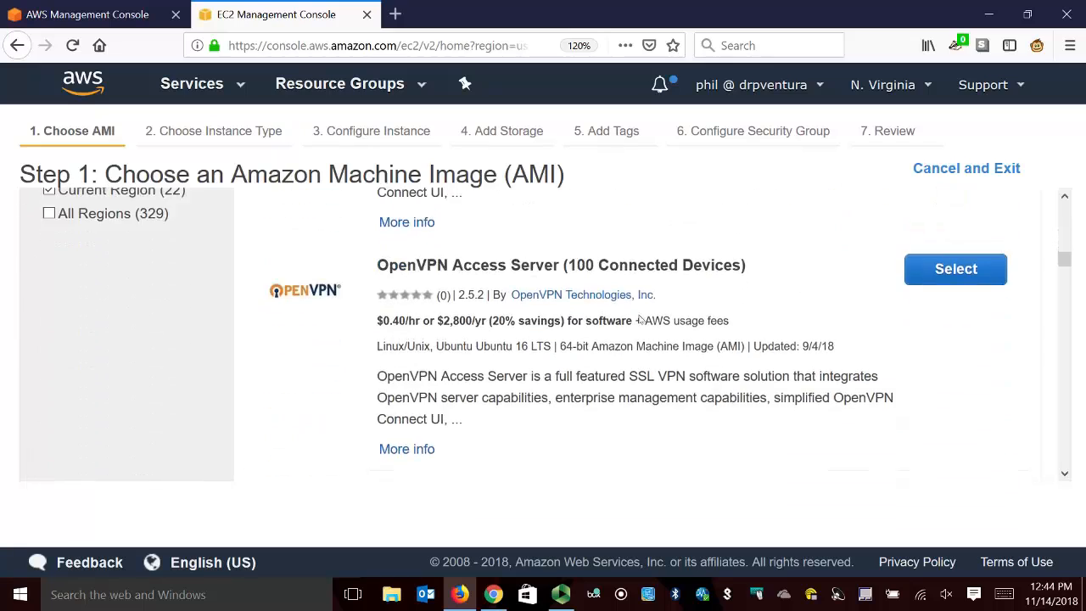
scroll(641, 312, "up", 10)
scroll(640, 311, "up", 4)
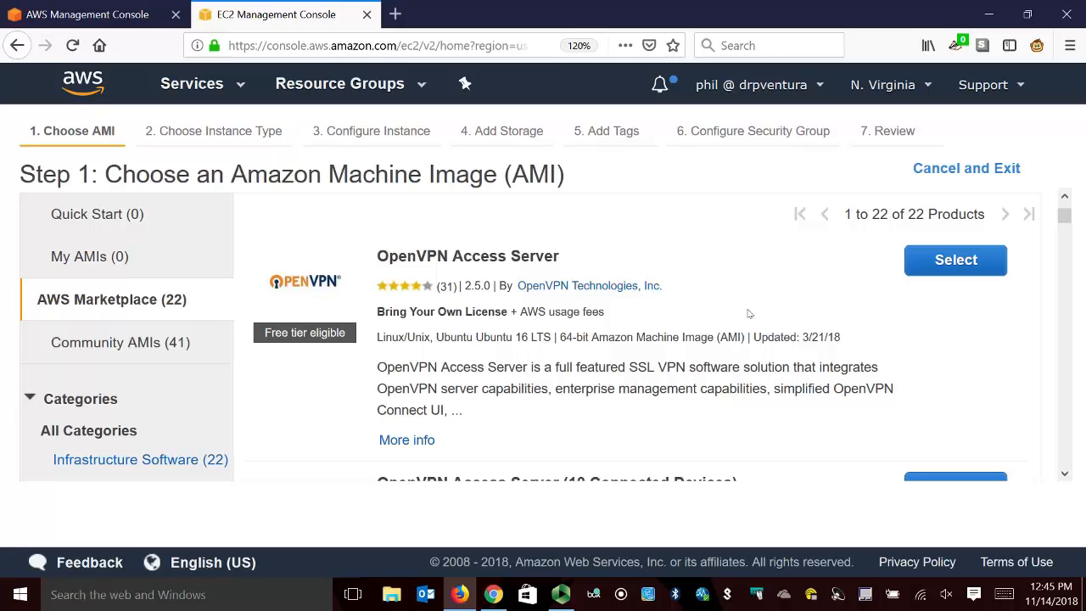
Try selecting the Bring Your Own License OpenVPN Access Server AMI and look through its hourly fees.
left_click(957, 262)
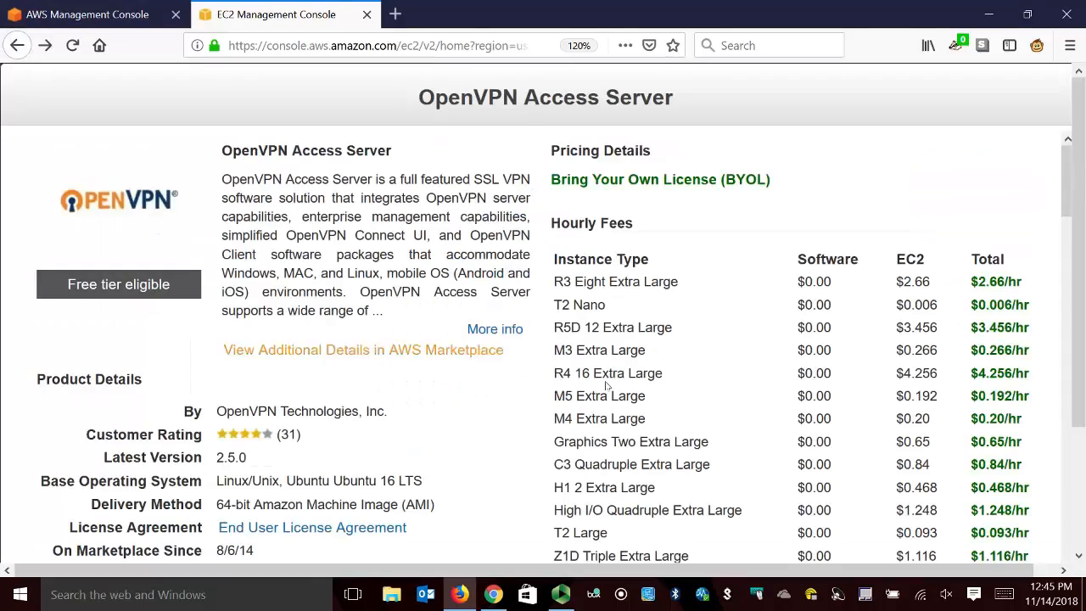
scroll(897, 511, "down", 7)
scroll(896, 511, "down", 10)
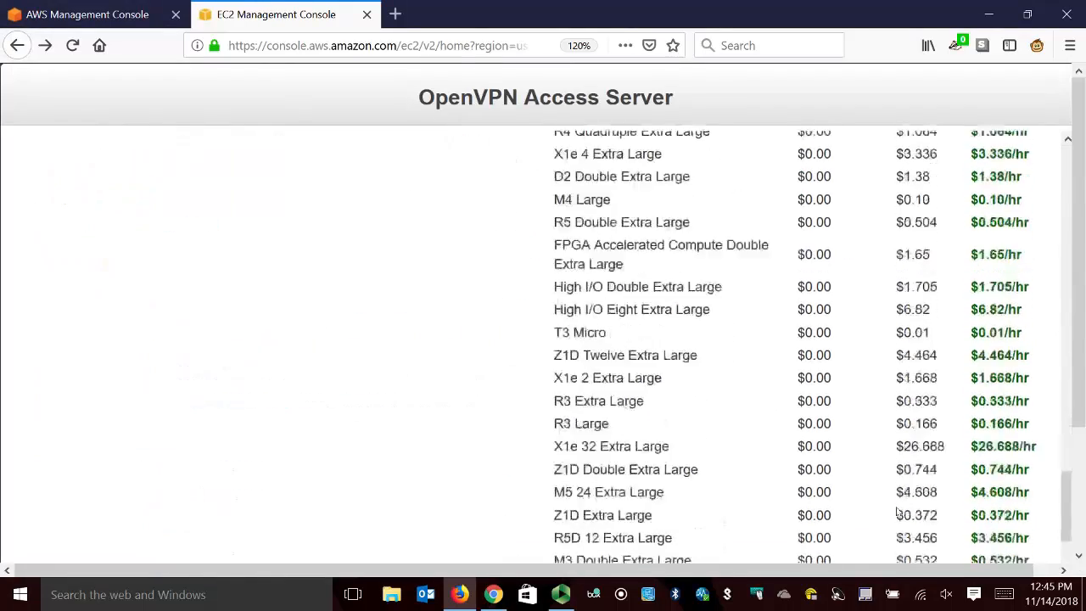
scroll(851, 419, "down", 2)
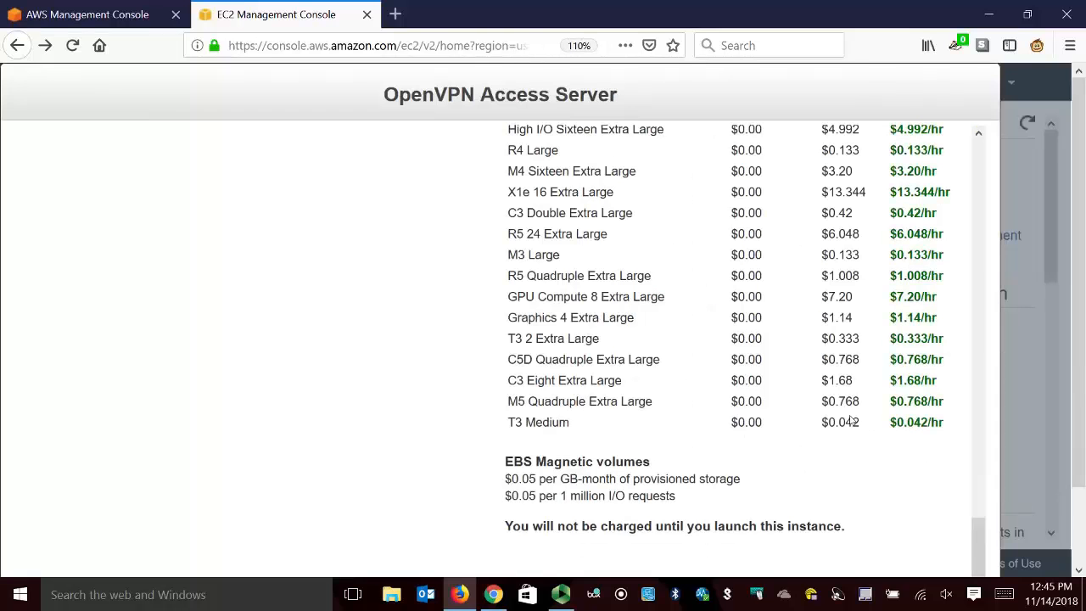
scroll(861, 393, "down", 3)
left_click(859, 534)
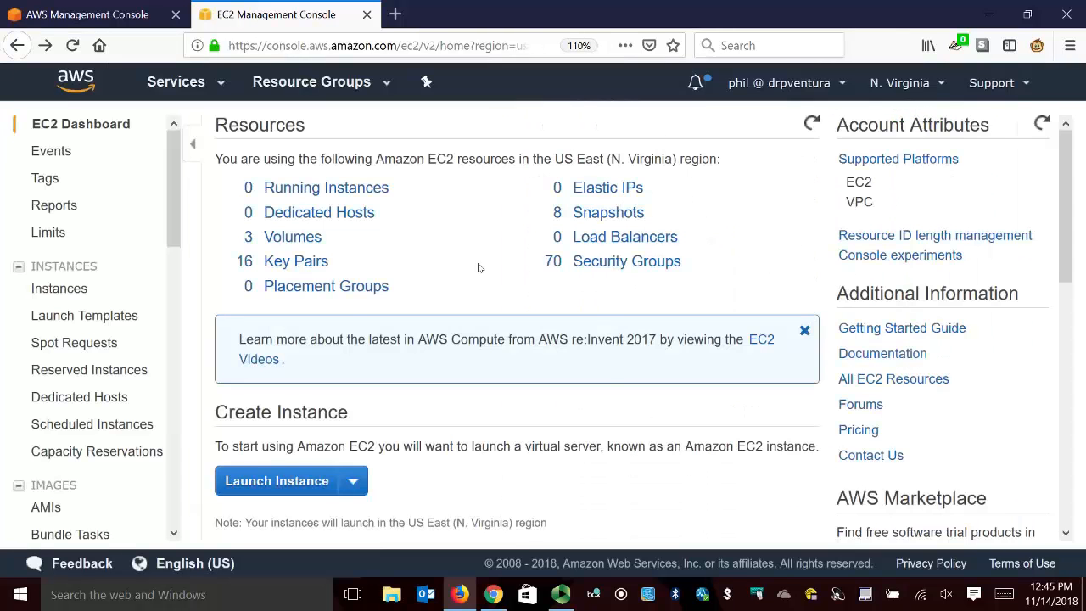
Start an instance launch, search the AWS Marketplace AMIs for OpenVPN, and select the Bring Your Own License OpenVPN Access Server.
left_click(280, 481)
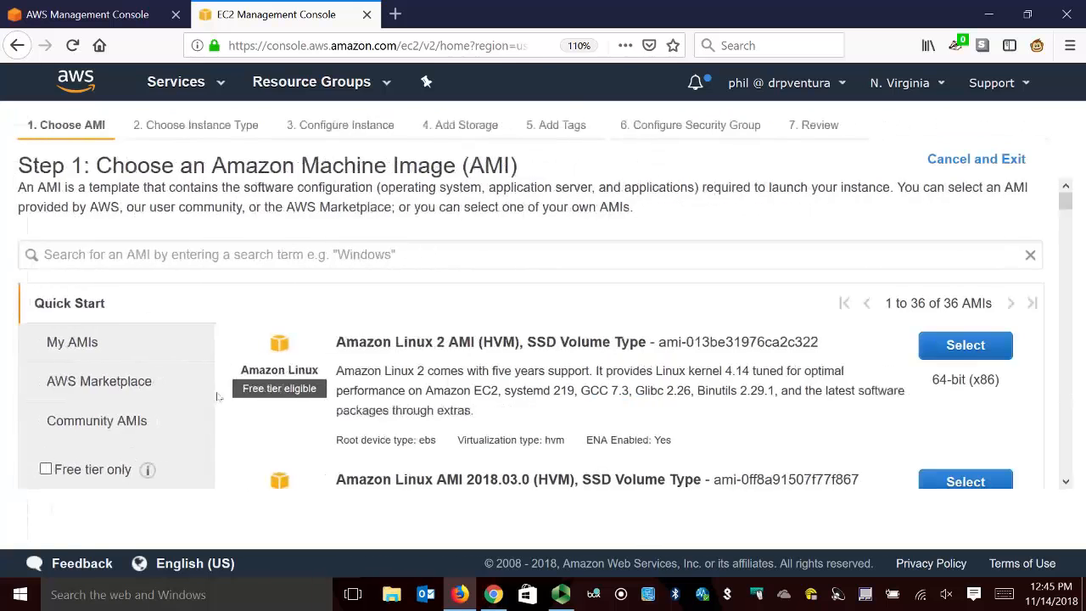
left_click(127, 378)
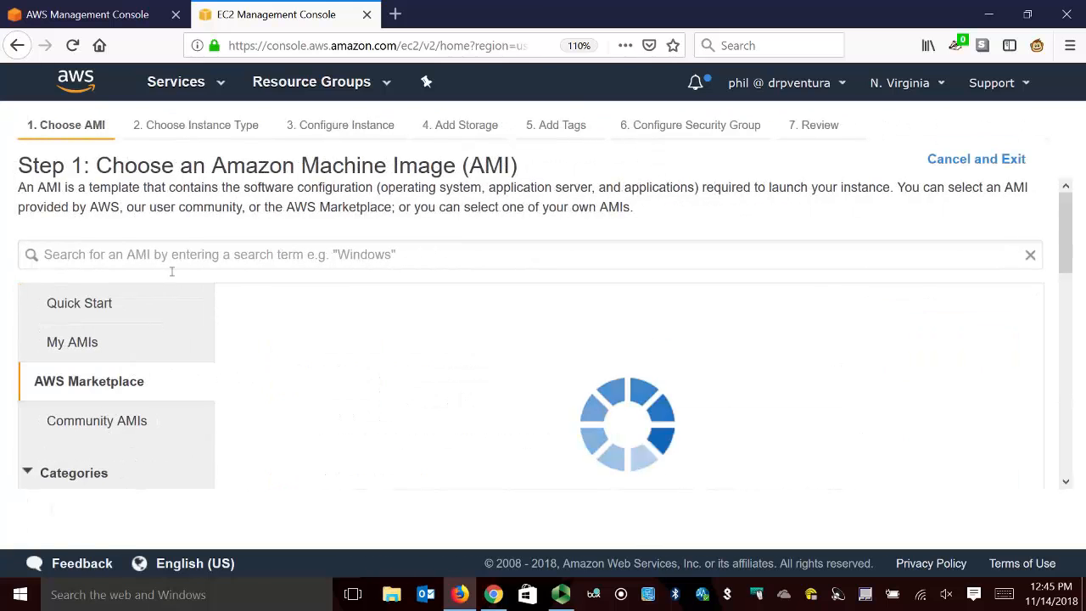
left_click(172, 270)
type("OpenVPN")
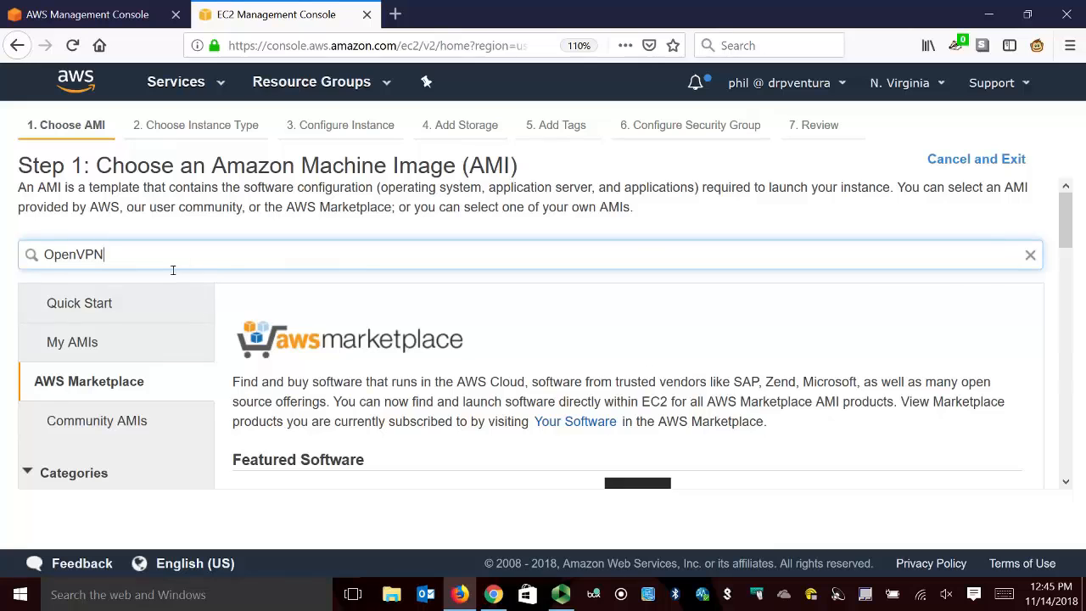
key("Return")
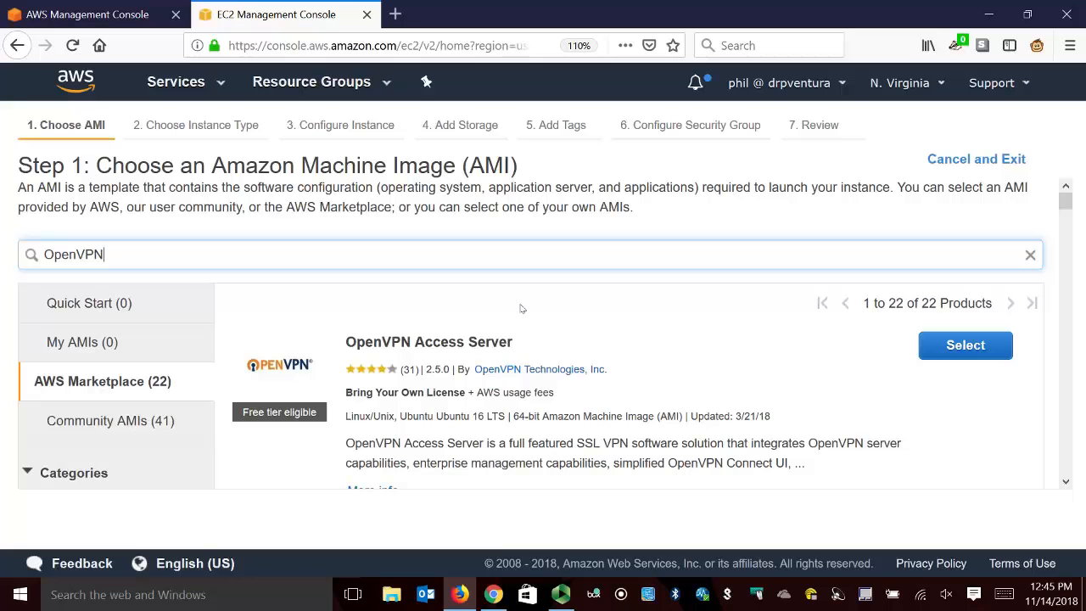
left_click(983, 343)
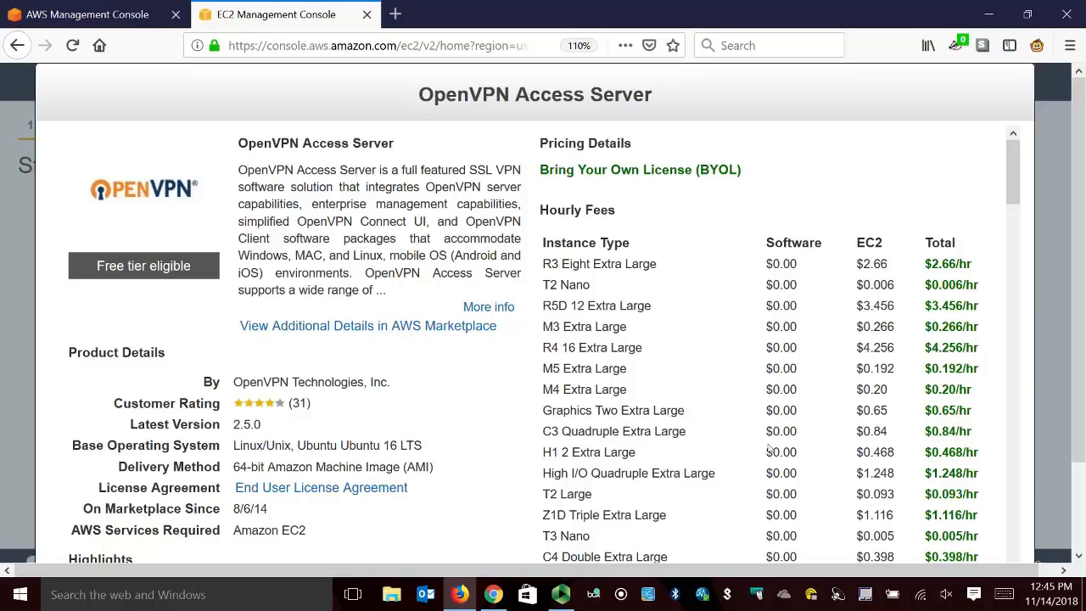
Review the OpenVPN Access Server product details and the hourly fees per instance type.
scroll(606, 335, "down", 3)
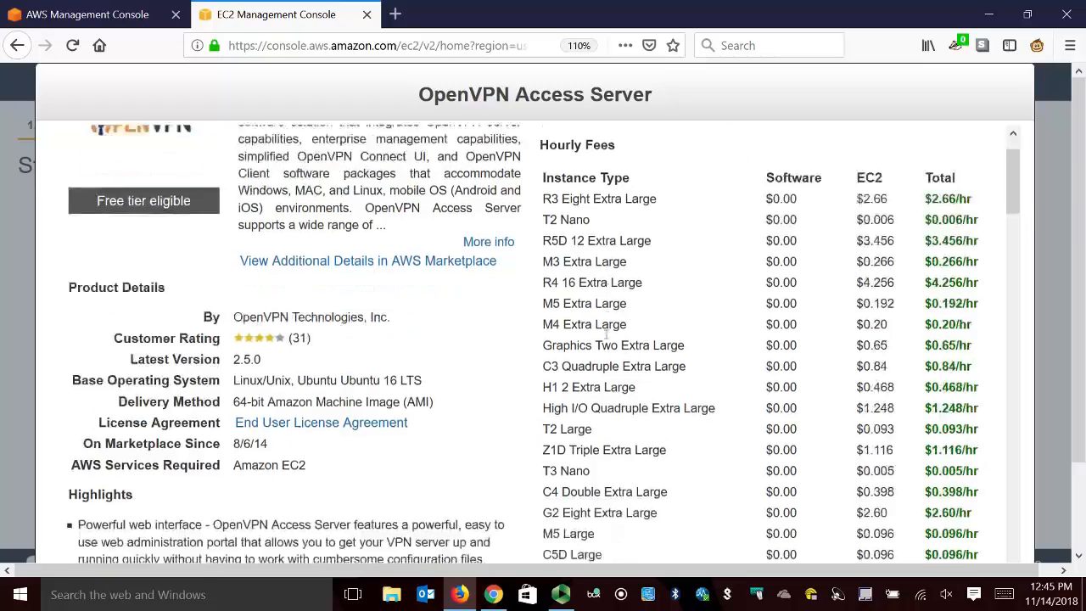
scroll(644, 335, "up", 3)
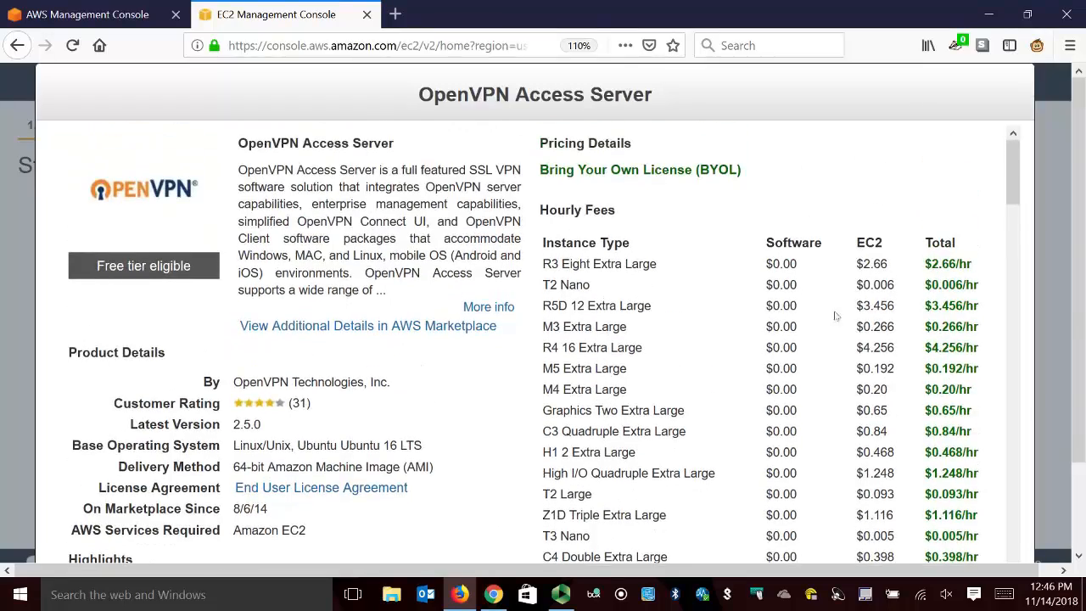
scroll(883, 310, "down", 2)
scroll(883, 309, "up", 2)
scroll(781, 293, "down", 6)
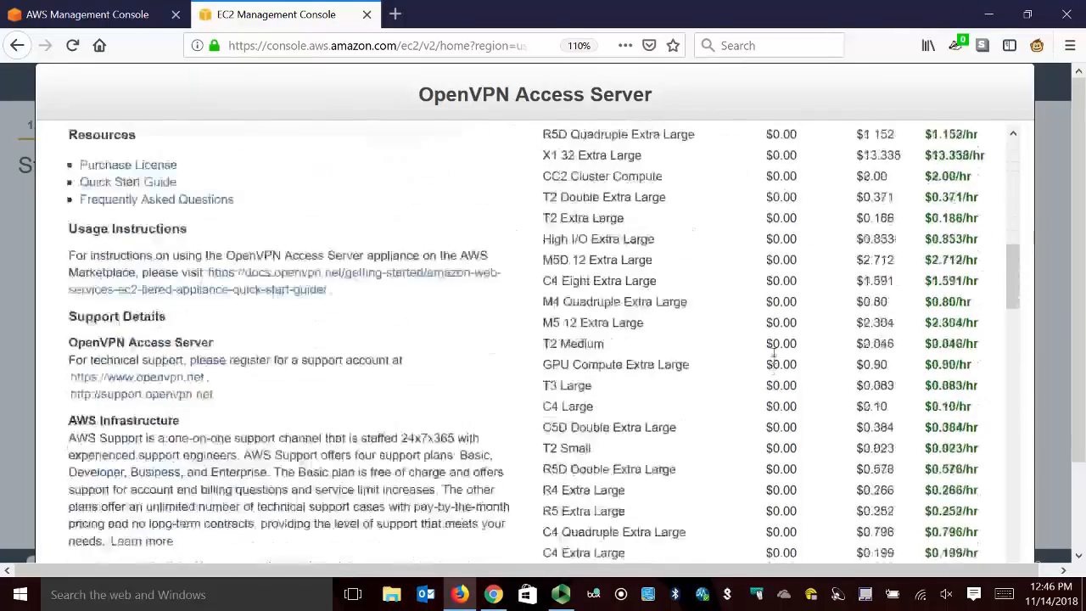
scroll(770, 416, "up", 5)
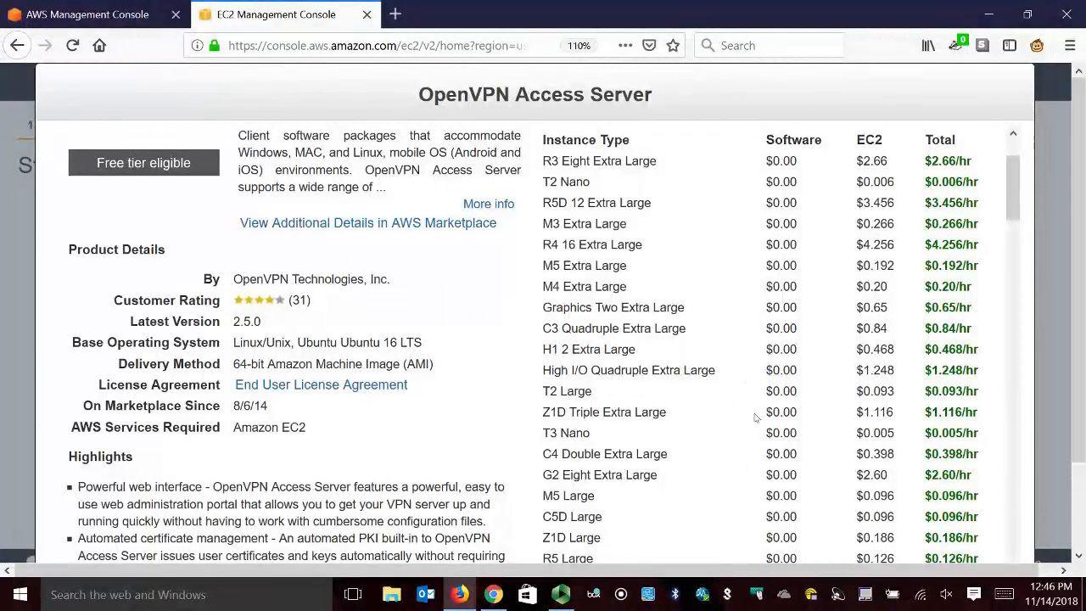
scroll(382, 356, "up", 2)
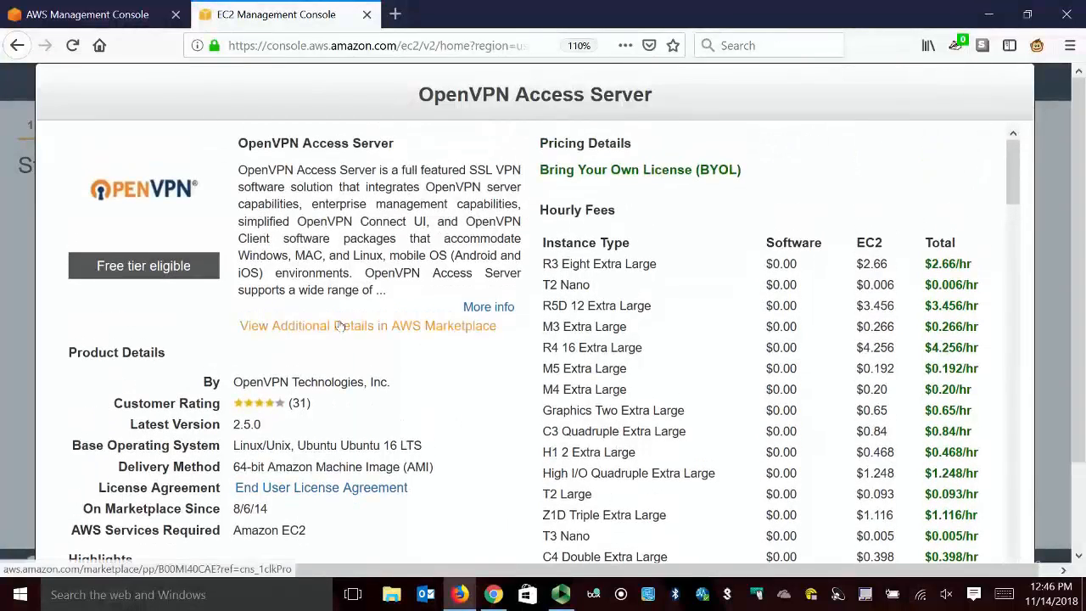
Open the additional AWS Marketplace details for OpenVPN Access Server and examine its pricing, usage and support information.
left_click(292, 329)
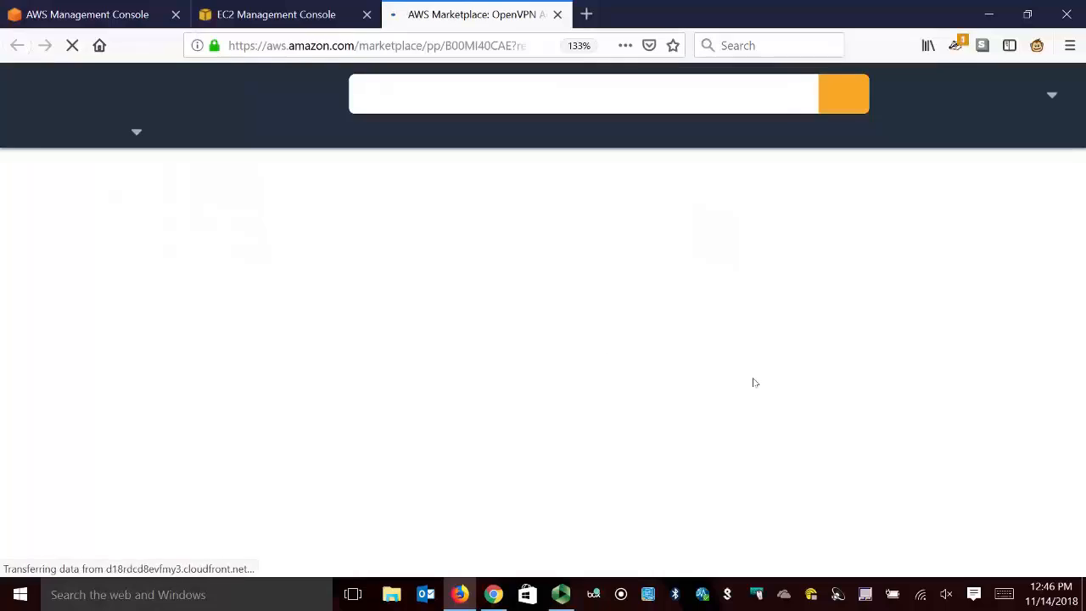
scroll(686, 317, "down", 6)
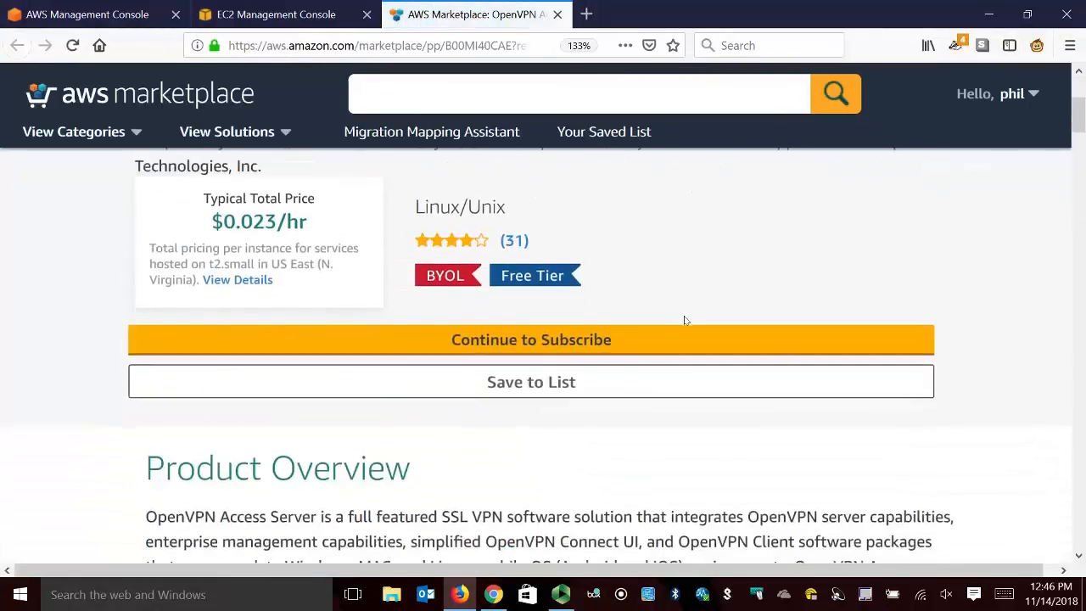
scroll(685, 315, "down", 15)
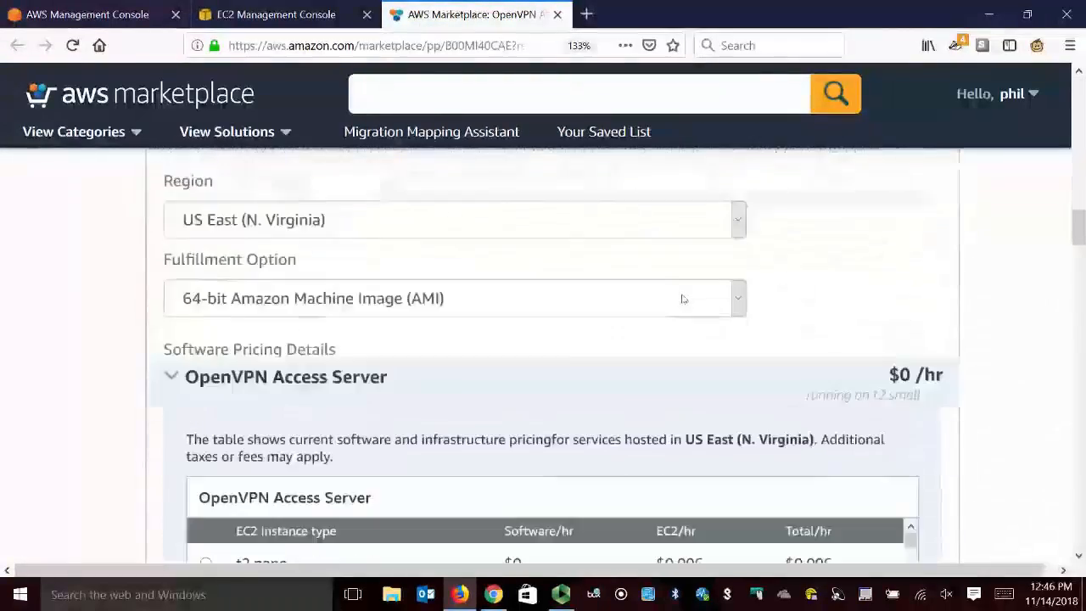
scroll(683, 299, "down", 3)
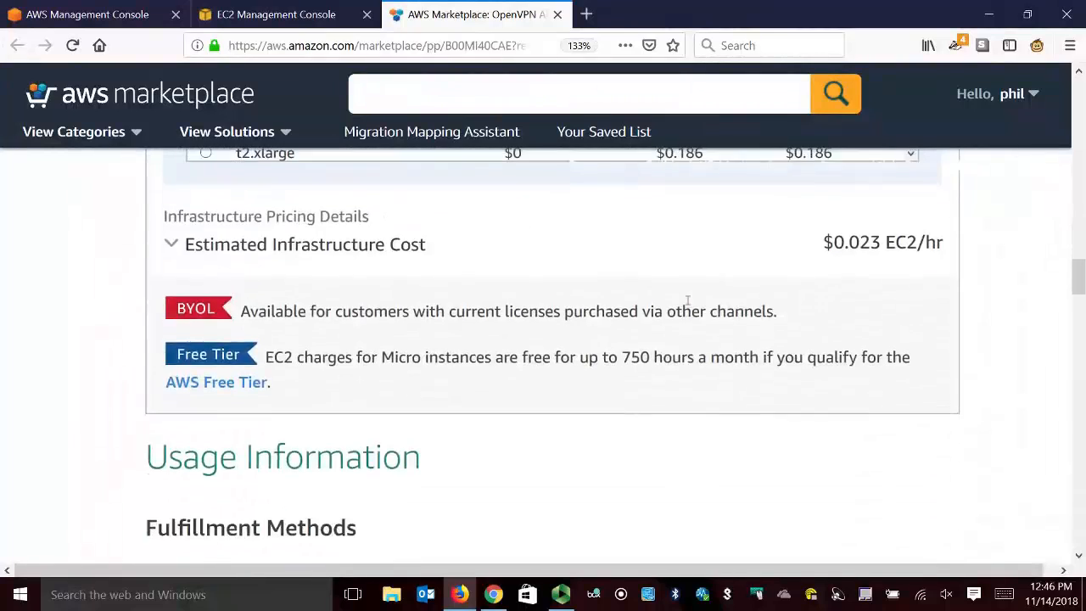
scroll(670, 289, "up", 5)
scroll(648, 411, "down", 3)
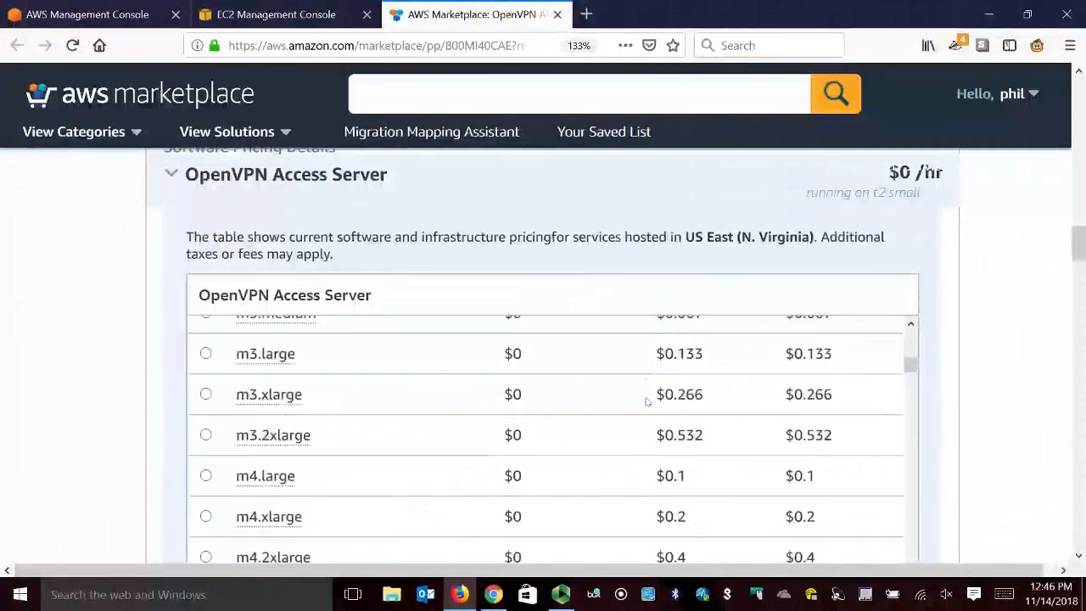
scroll(1012, 414, "down", 5)
scroll(994, 419, "down", 5)
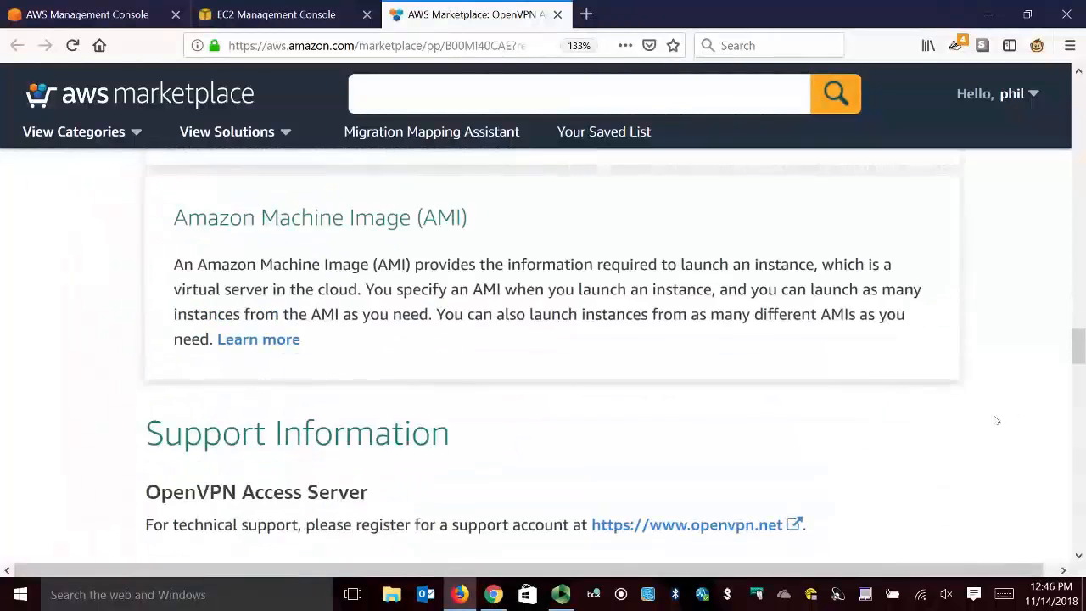
Open the OpenVPN EC2 quick start guide from the Marketplace page, and examine the Week 13 OpenVPN references on the course page in Chrome.
scroll(323, 470, "up", 3)
left_click(246, 365)
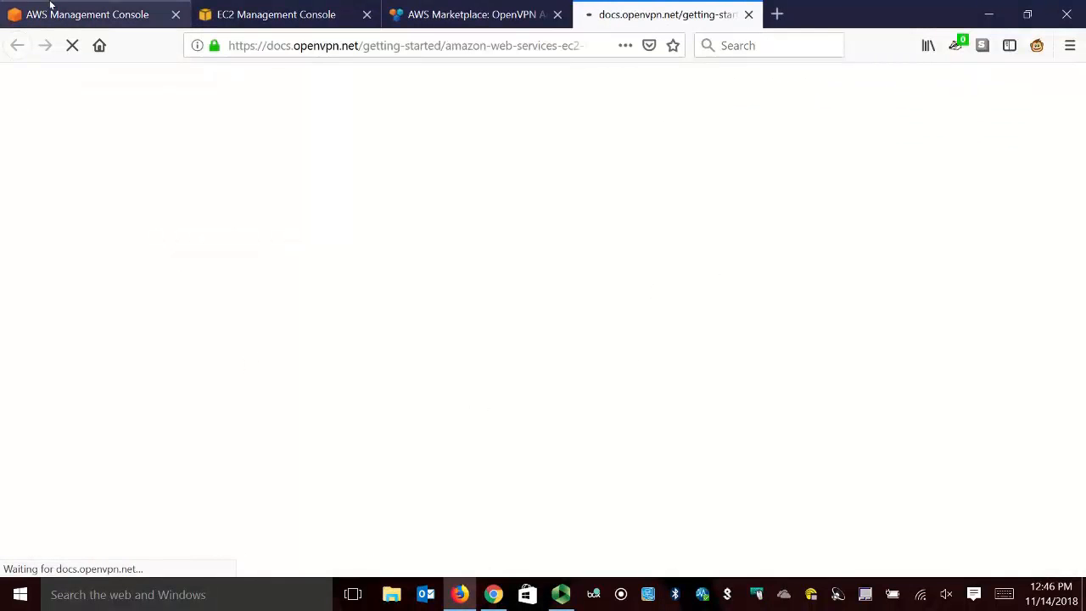
left_click(85, 14)
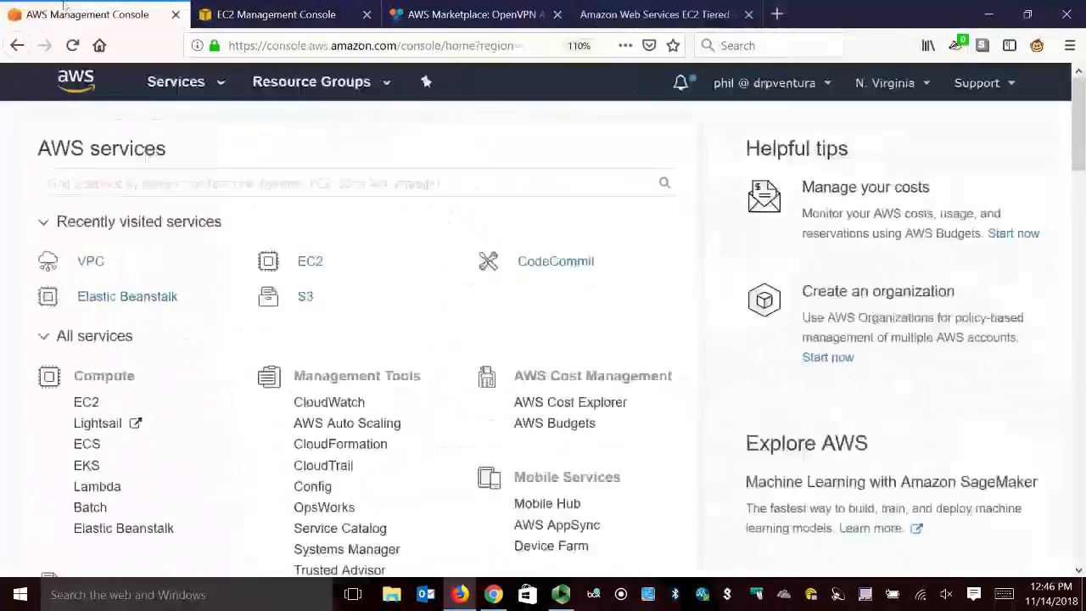
left_click(496, 595)
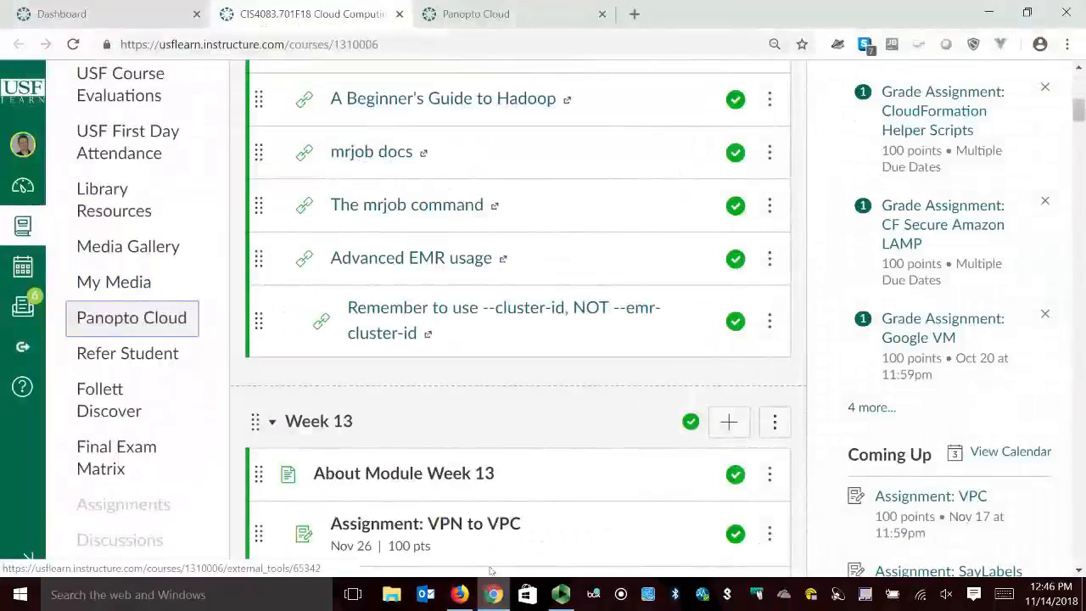
scroll(471, 391, "down", 5)
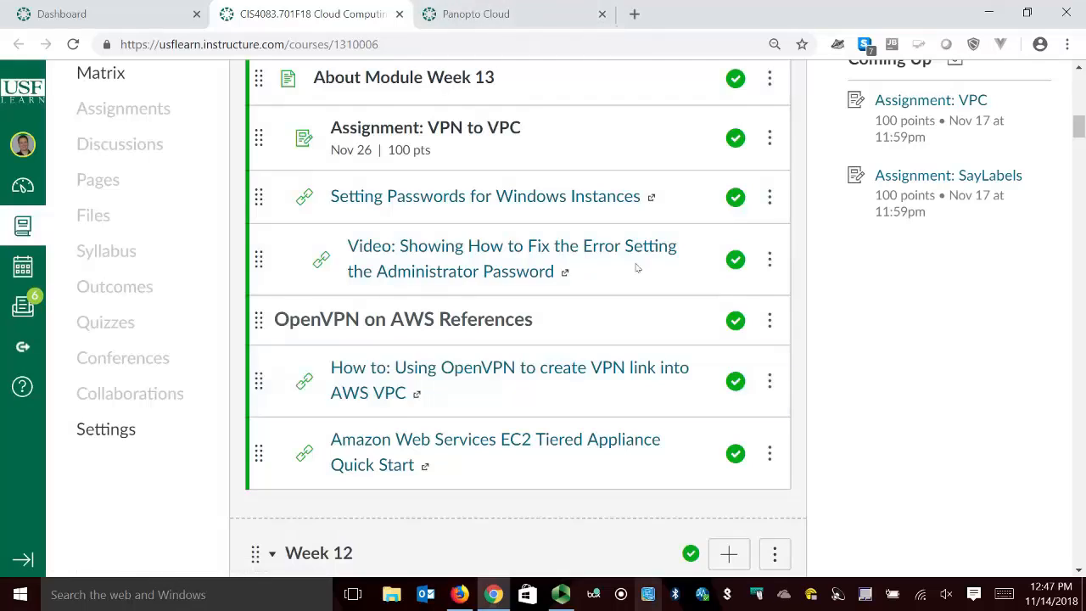
Return to the EC2 console in Firefox and continue past the OpenVPN Access Server pricing details to choosing an instance type.
left_click(459, 594)
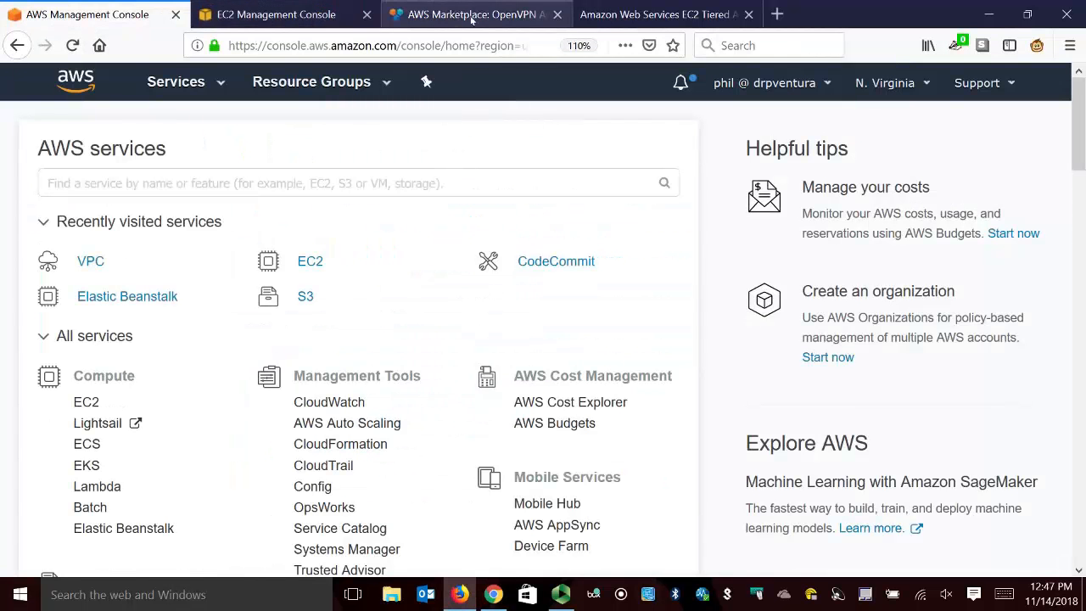
left_click(303, 17)
scroll(549, 427, "down", 10)
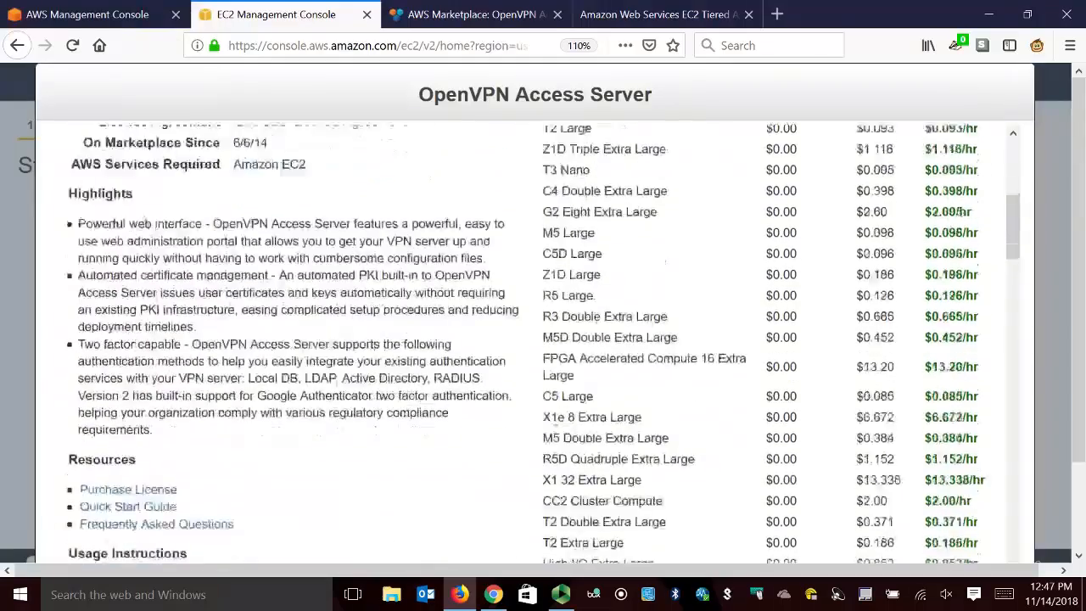
scroll(550, 427, "down", 15)
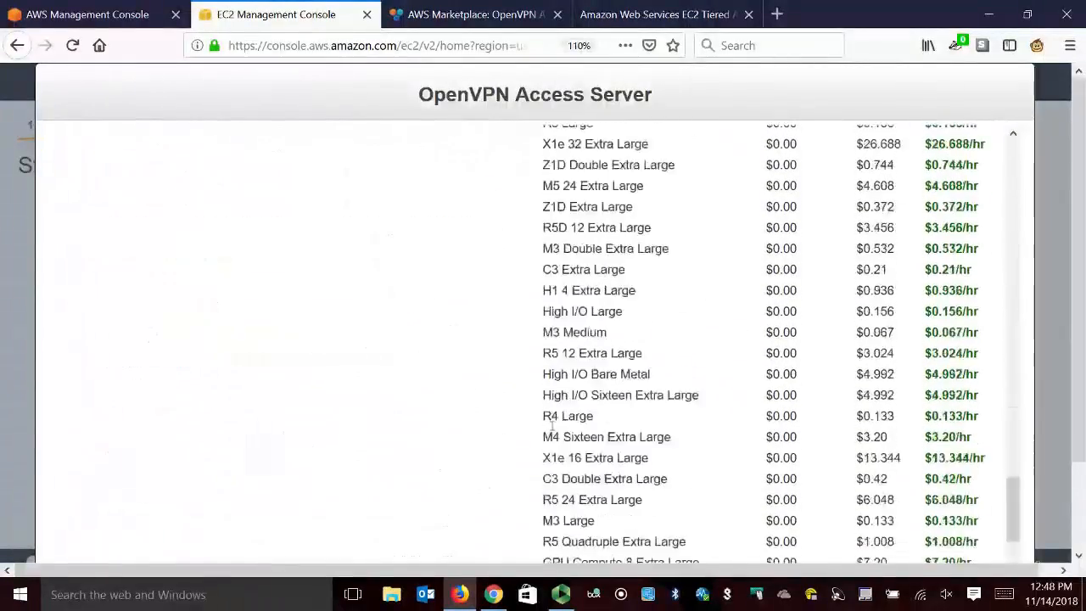
scroll(550, 427, "down", 2)
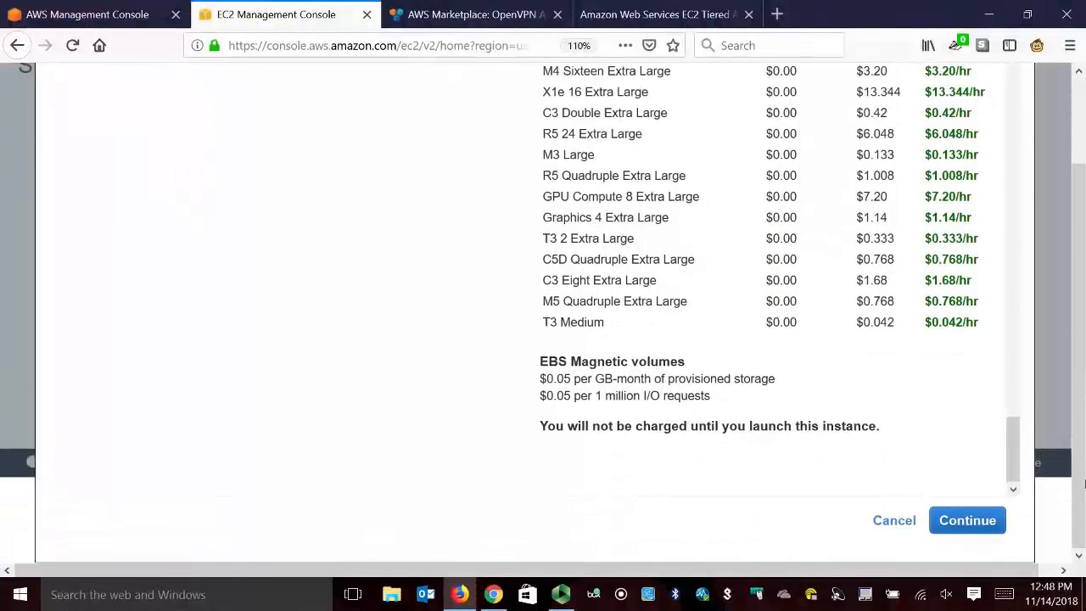
left_click(963, 524)
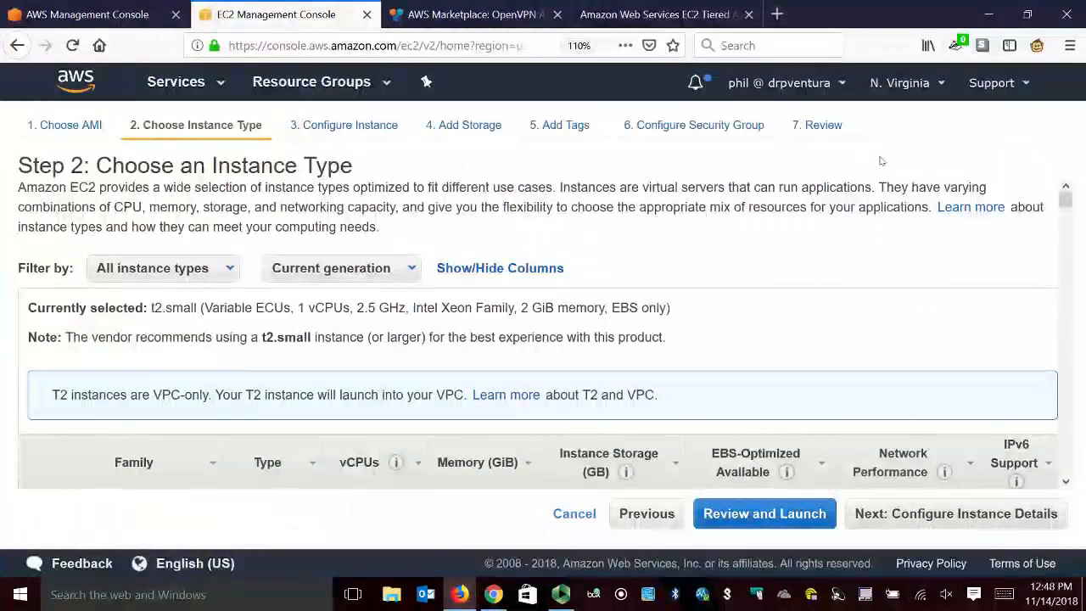
Select the t2.micro instance type and proceed to the launch review with General Purpose (SSD) as the default boot volume for all instance launches.
scroll(755, 304, "down", 5)
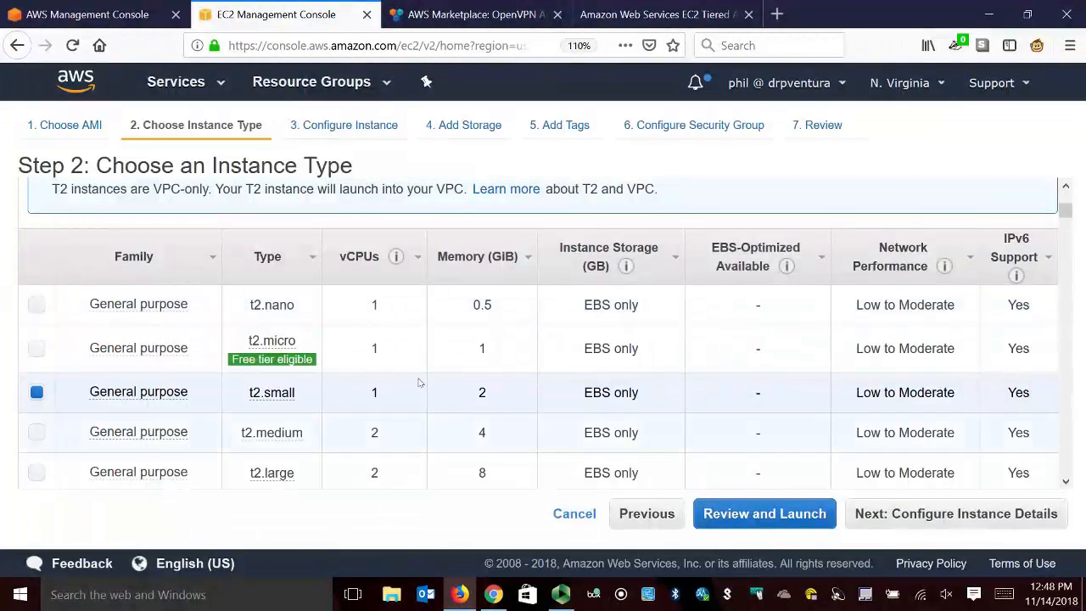
mouse_move(270, 395)
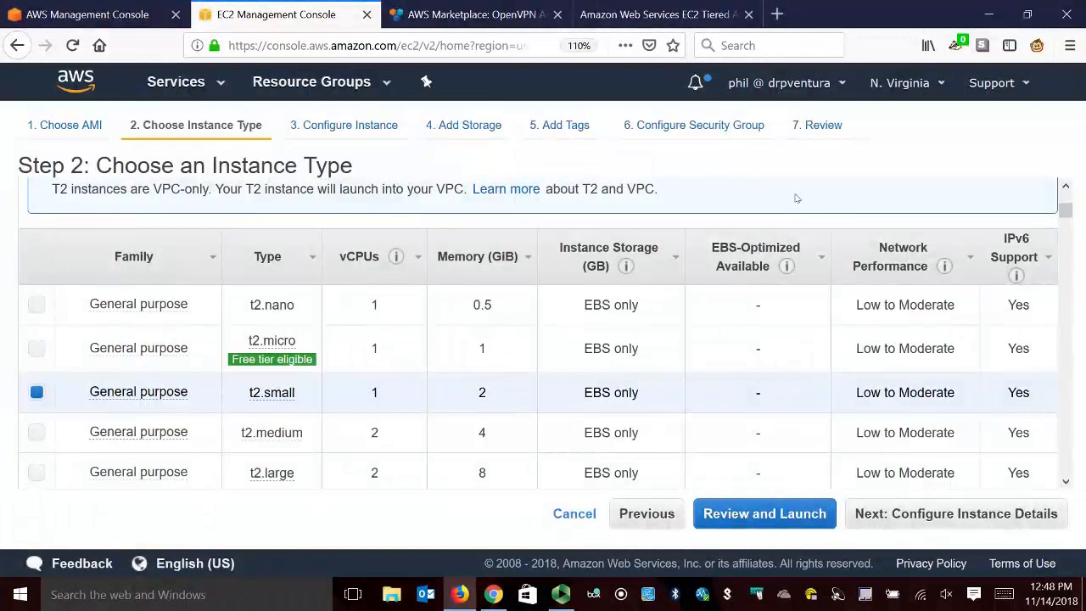
left_click(37, 348)
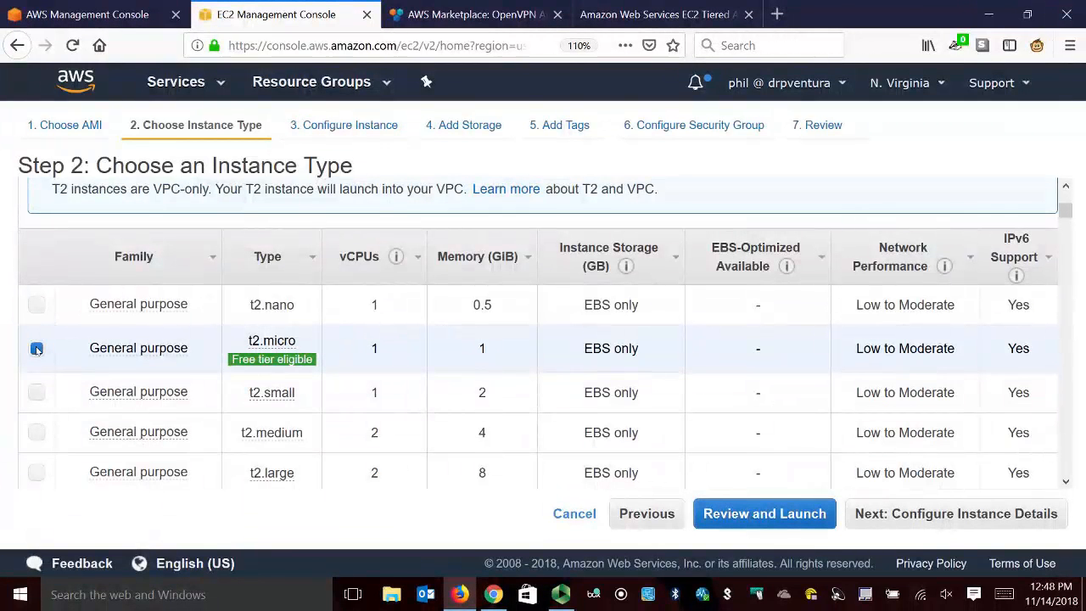
mouse_move(277, 363)
scroll(835, 356, "down", 2)
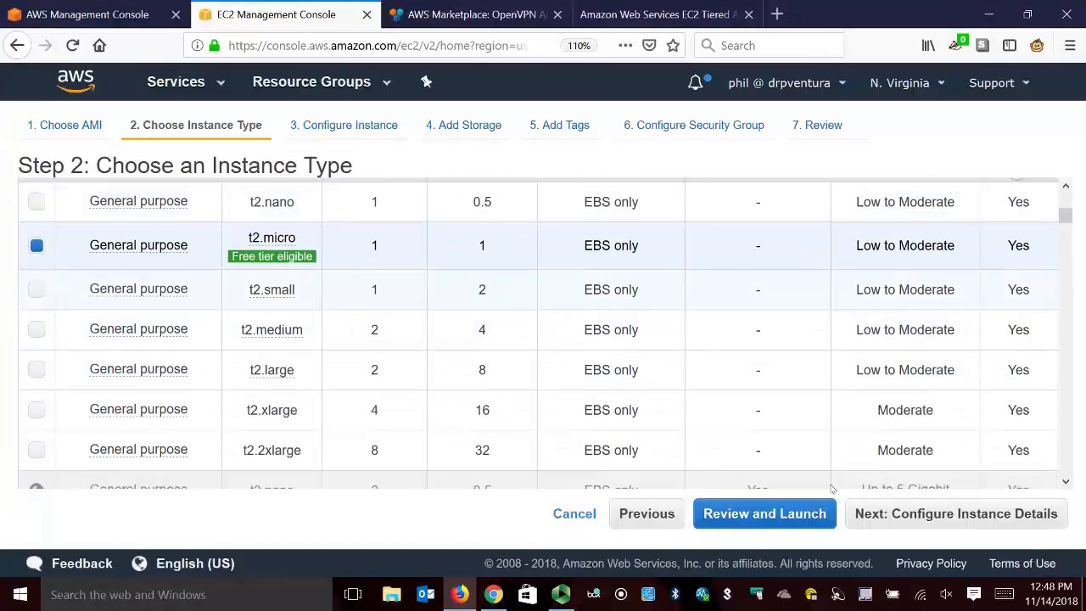
left_click(772, 514)
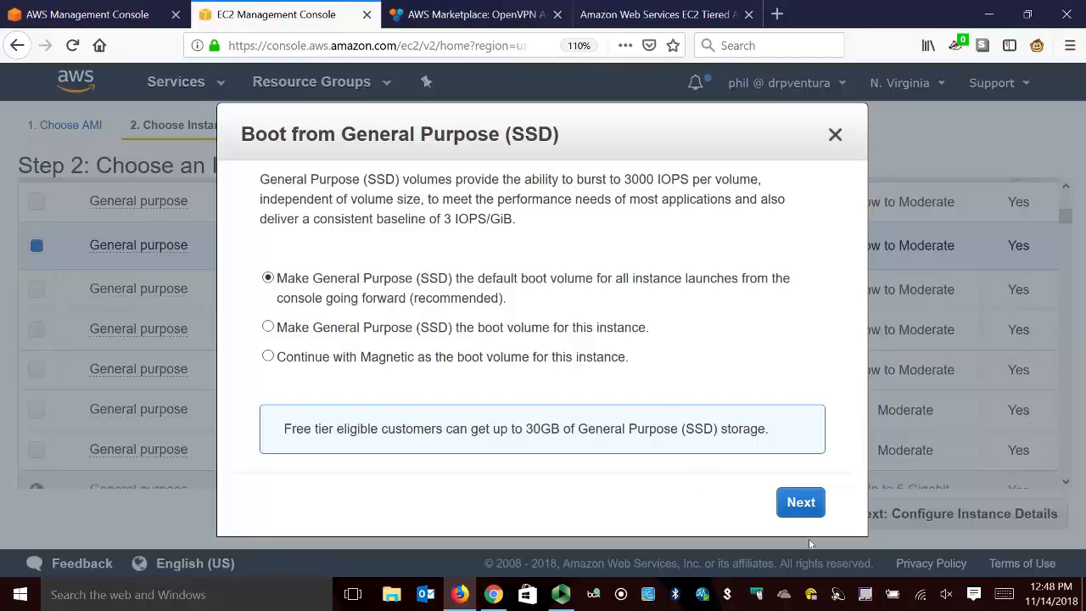
left_click(806, 509)
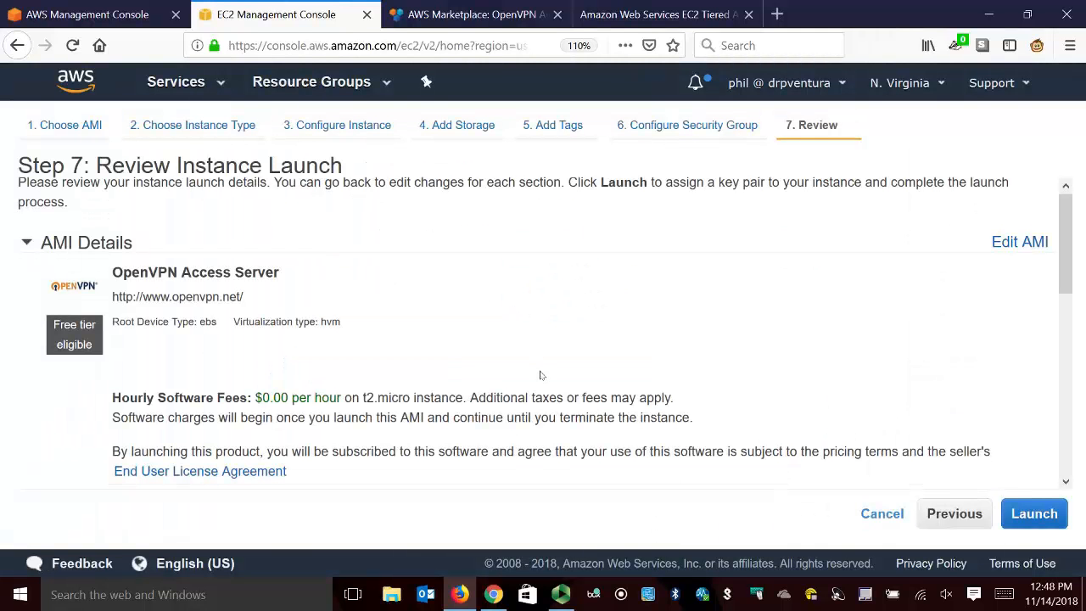
Edit the security group so the SSH rule's source is My IP, and return to the launch review.
scroll(539, 372, "down", 3)
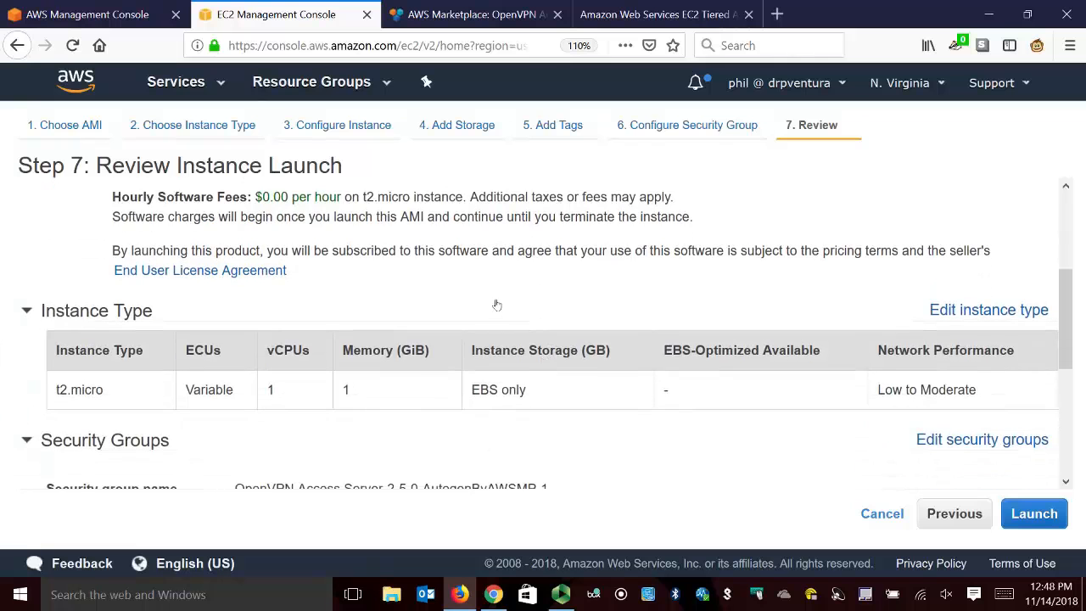
scroll(494, 302, "down", 2)
left_click(1008, 337)
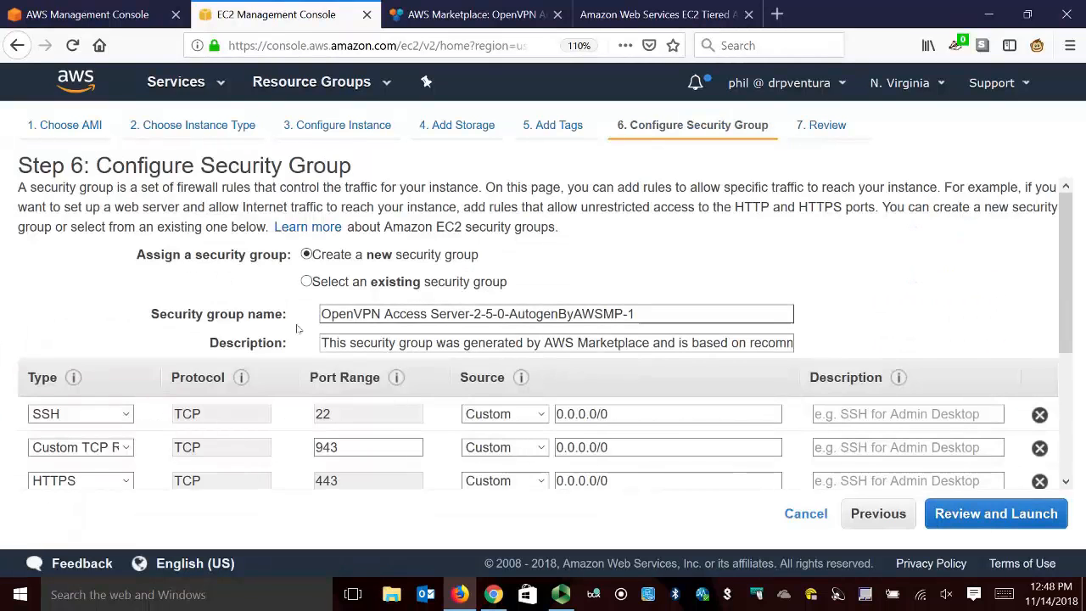
scroll(306, 322, "down", 4)
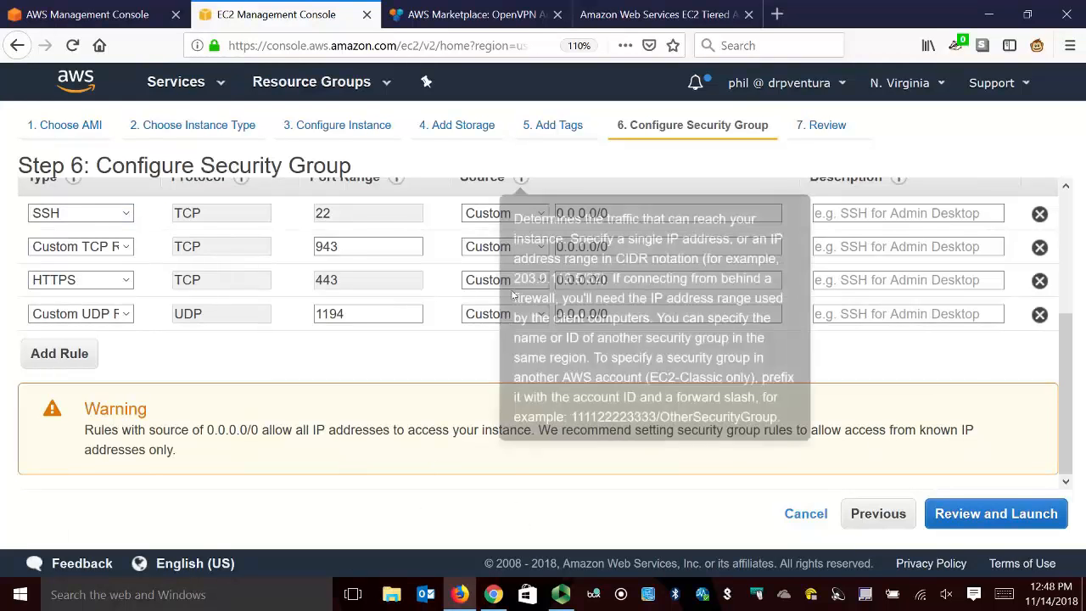
mouse_move(520, 178)
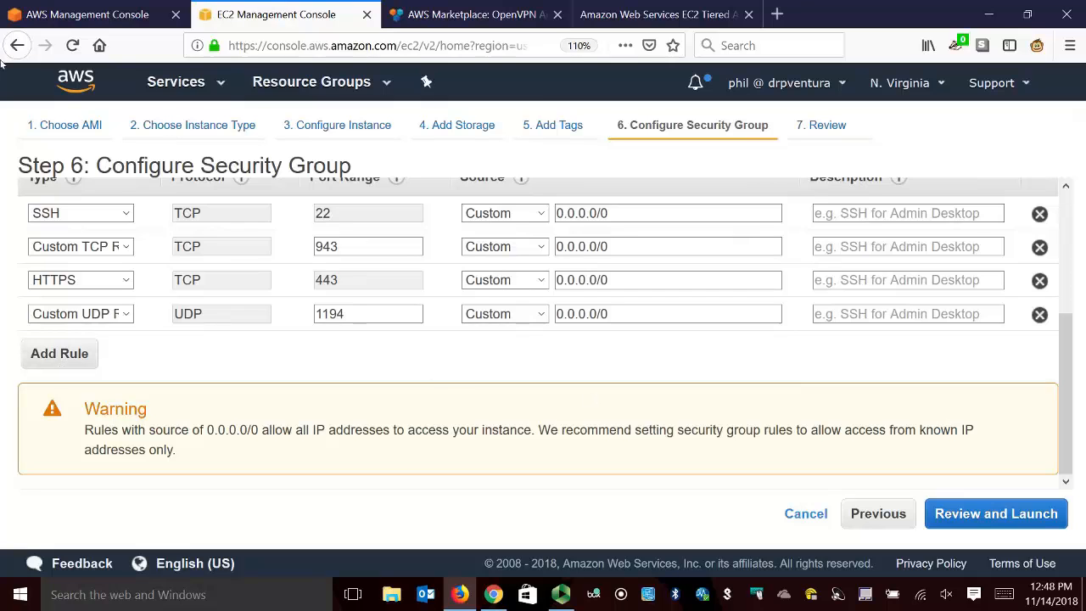
left_click(485, 215)
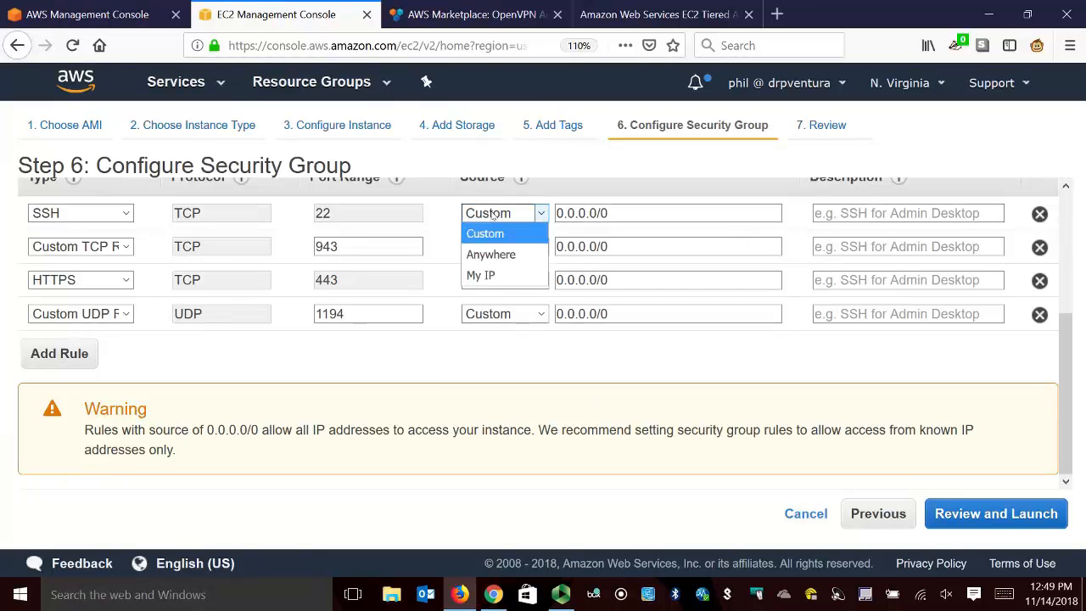
left_click(500, 277)
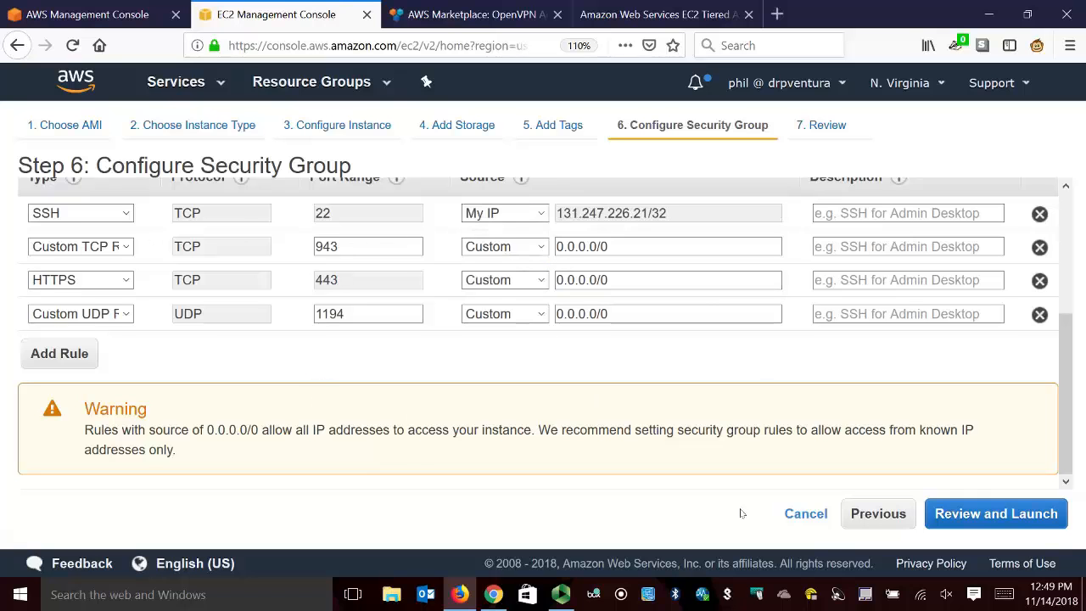
left_click(967, 514)
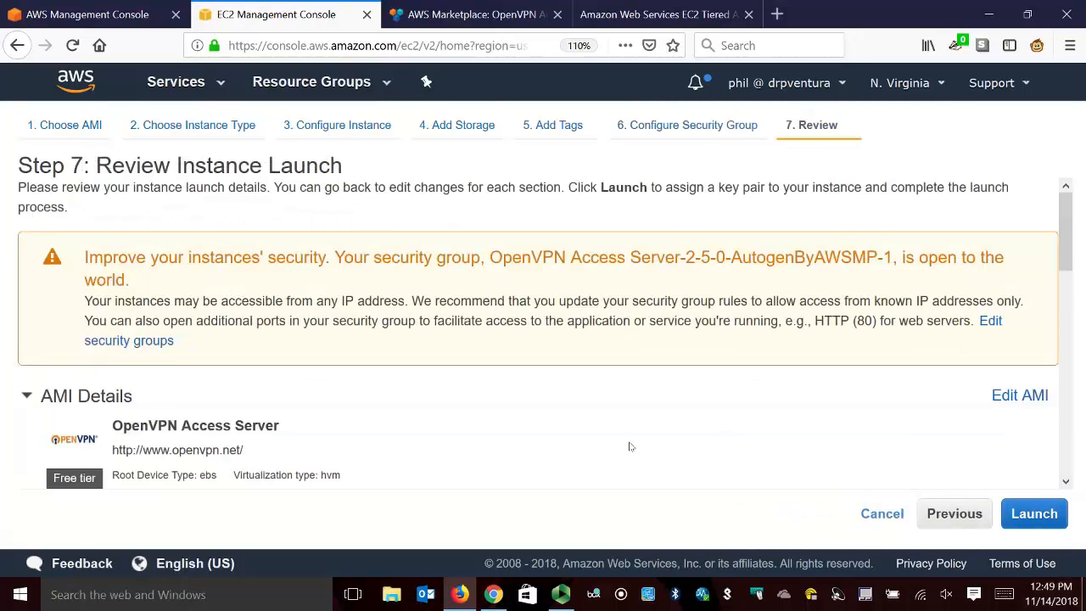
Add a tag with key Name and value "OpenVPN server" to the instance, and return to the launch review.
scroll(417, 384, "down", 3)
scroll(417, 383, "down", 4)
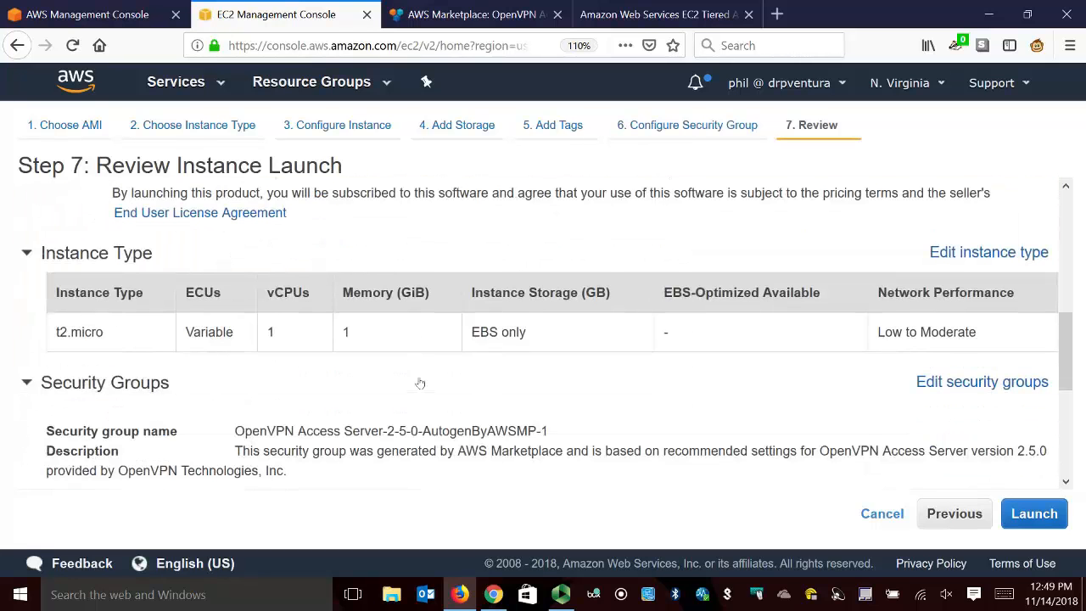
scroll(343, 366, "down", 3)
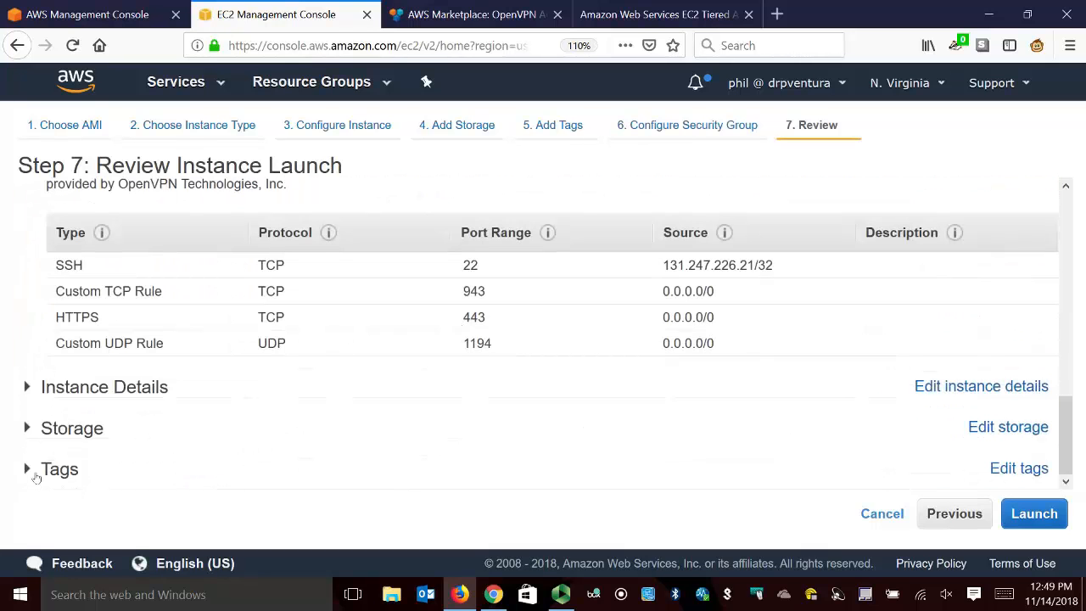
left_click(32, 473)
scroll(790, 378, "down", 2)
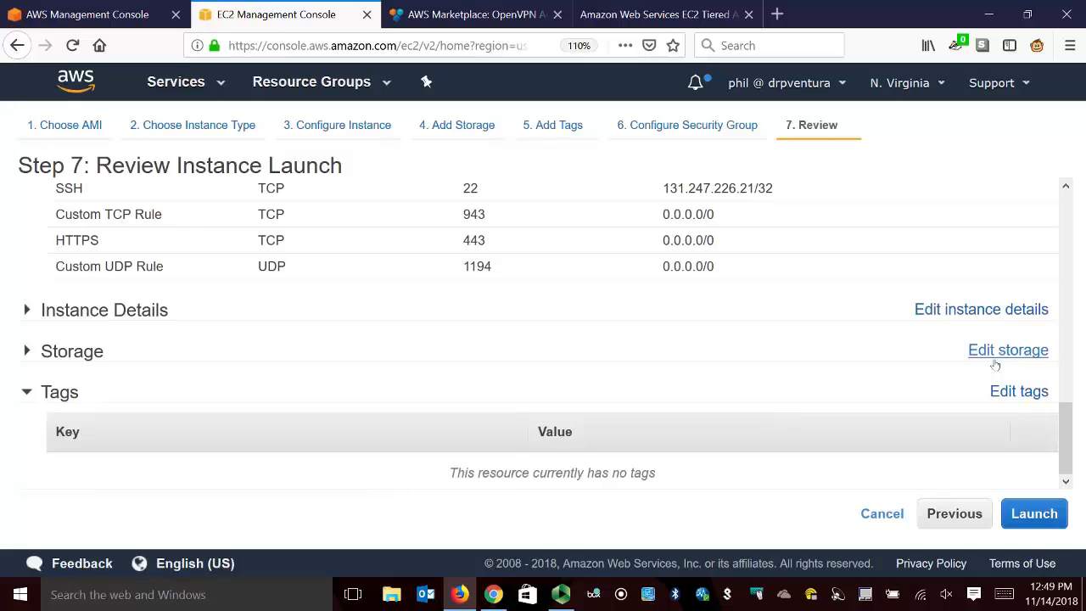
left_click(1017, 391)
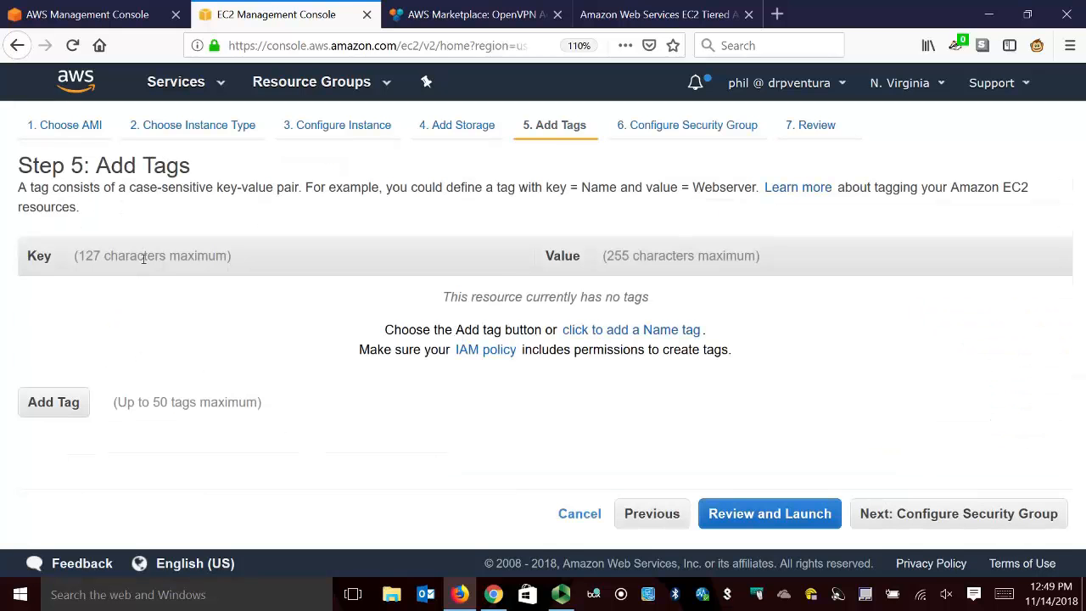
left_click(62, 402)
type("Name")
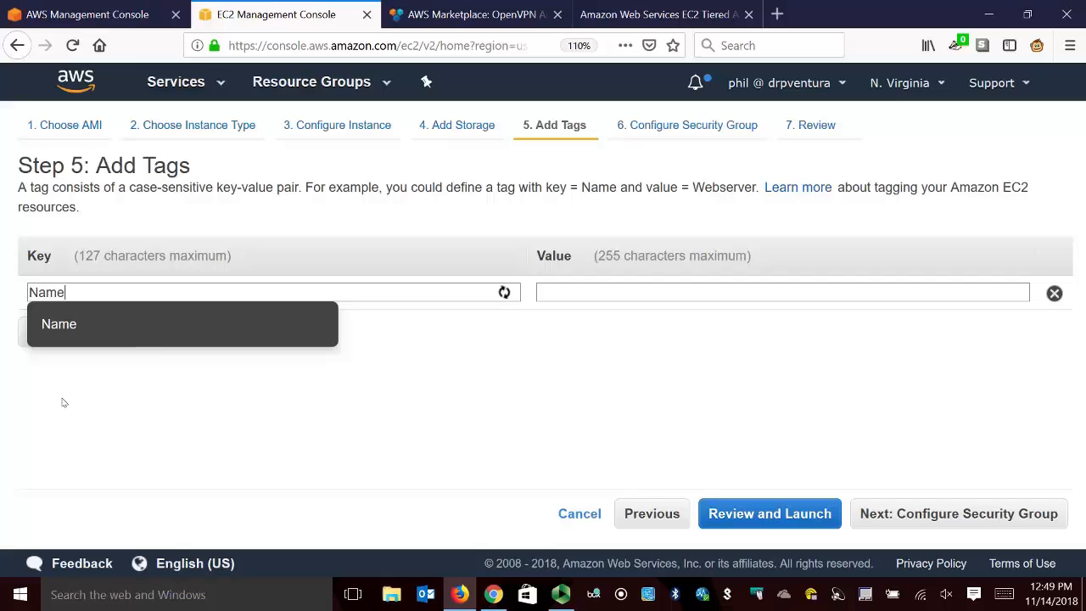
key("Tab")
type("Open")
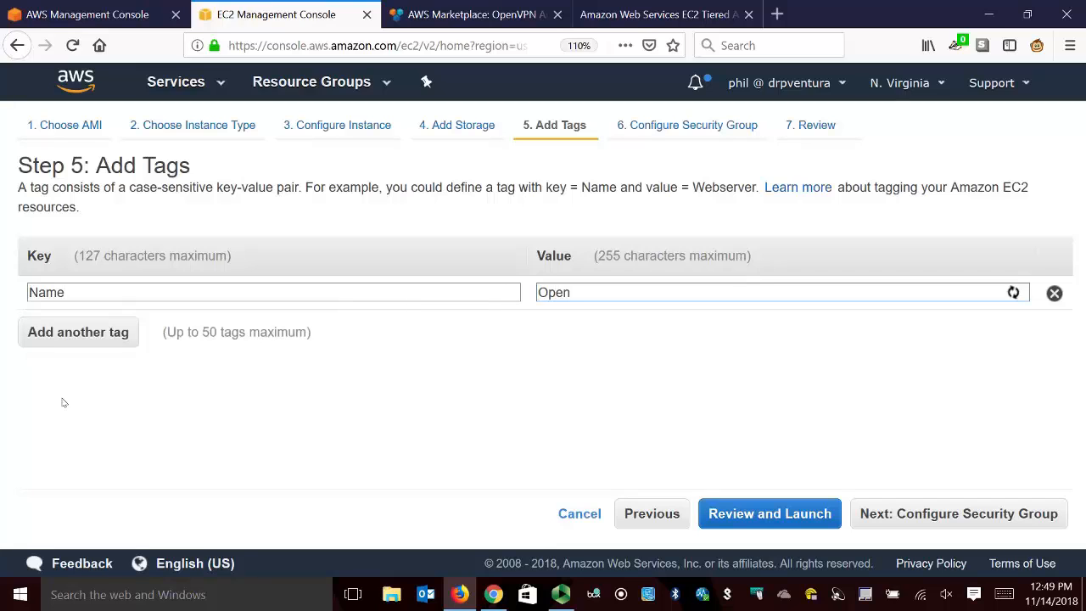
type("VPN server")
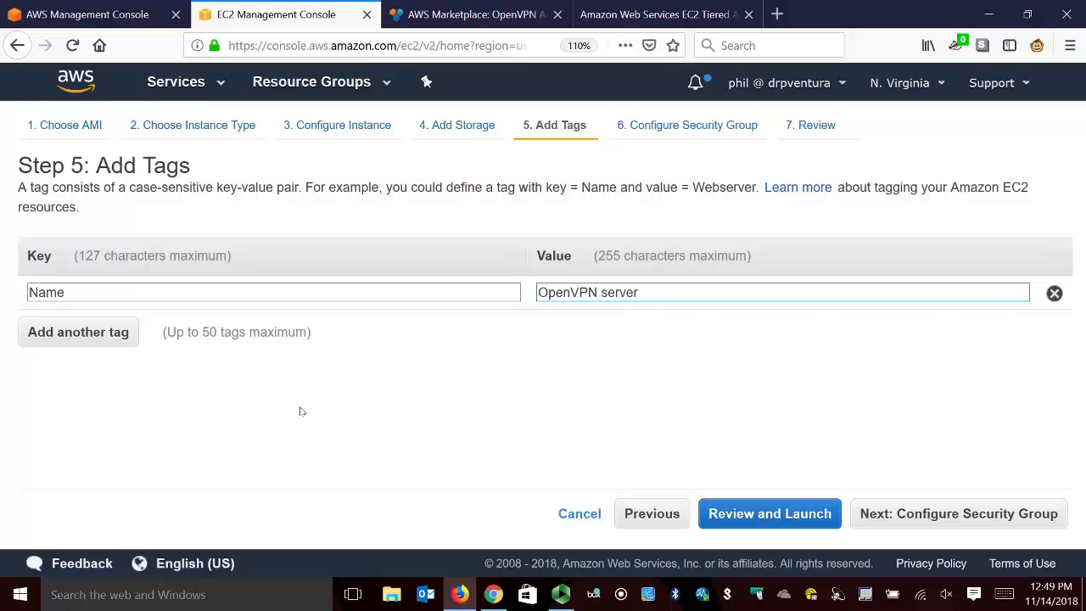
left_click(789, 515)
Launch the instance with the existing key pair dropbox_key, acknowledging access to its private key file.
scroll(788, 364, "down", 10)
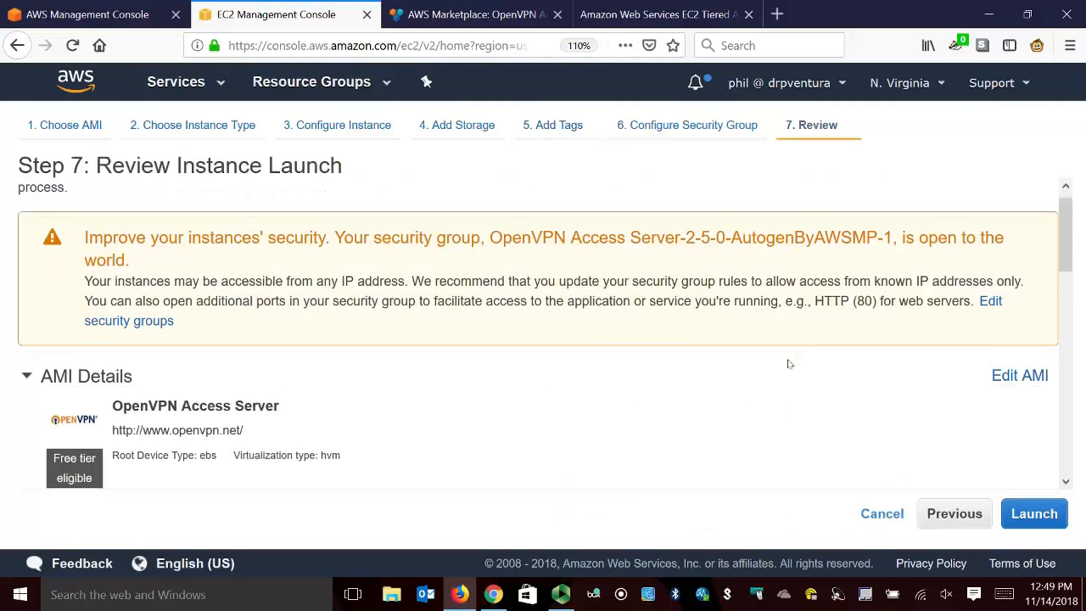
left_click(1034, 514)
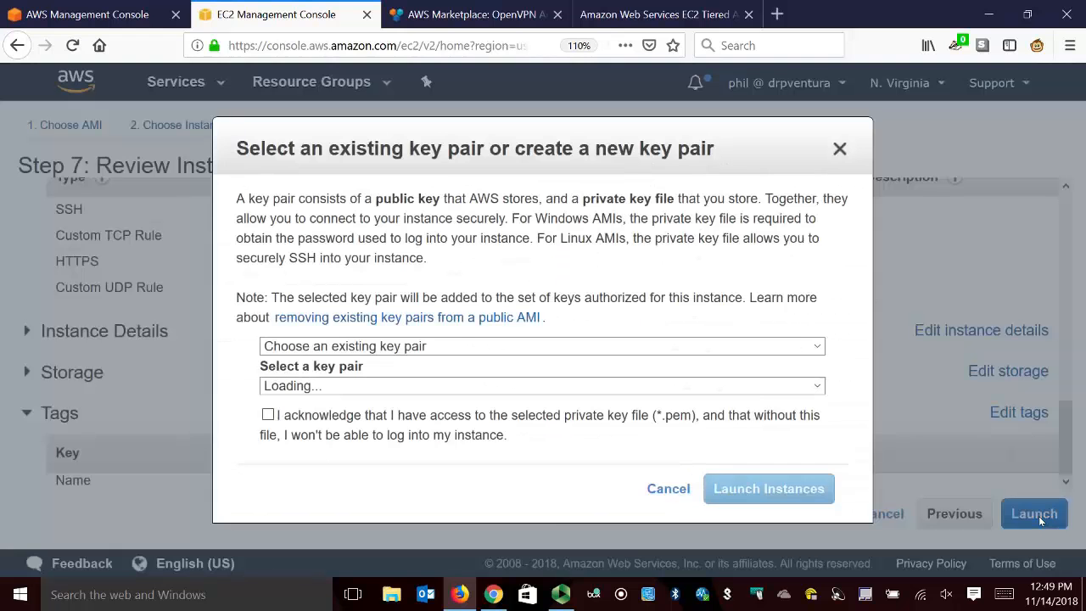
left_click(320, 387)
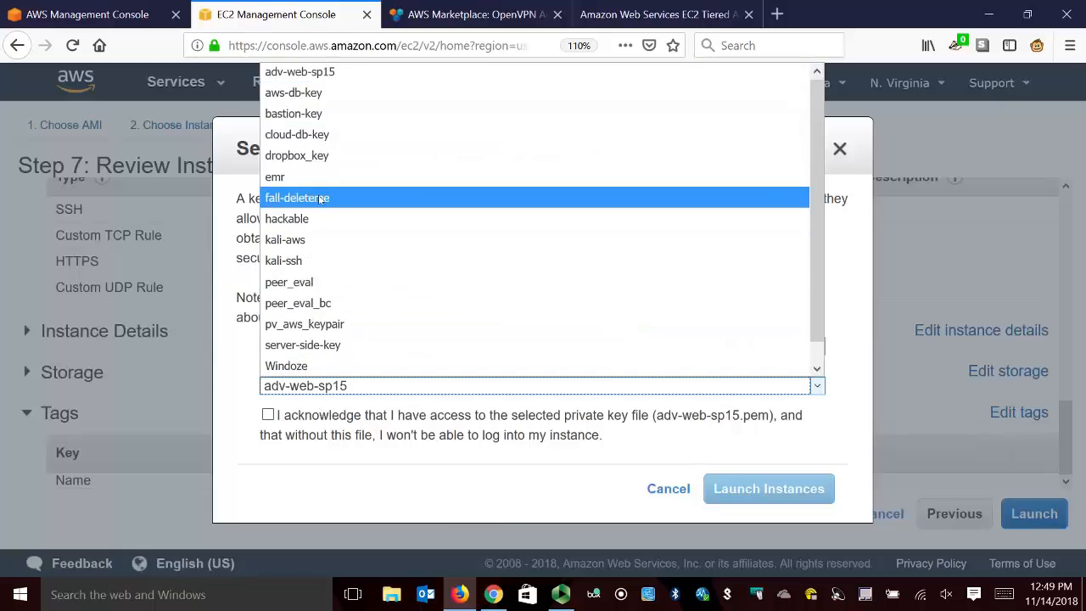
left_click(293, 158)
left_click(270, 414)
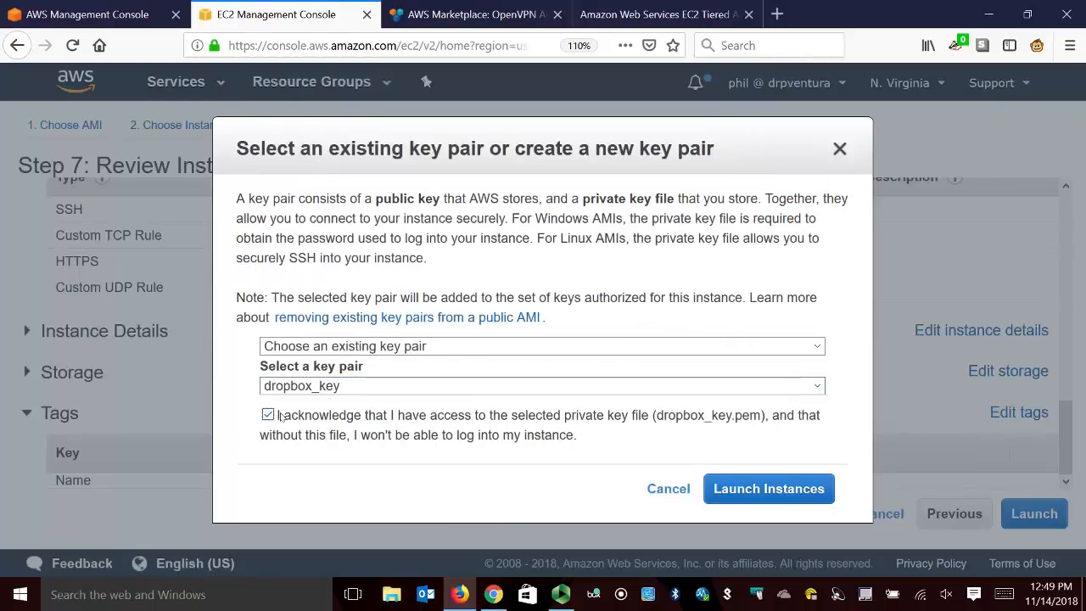
left_click(782, 494)
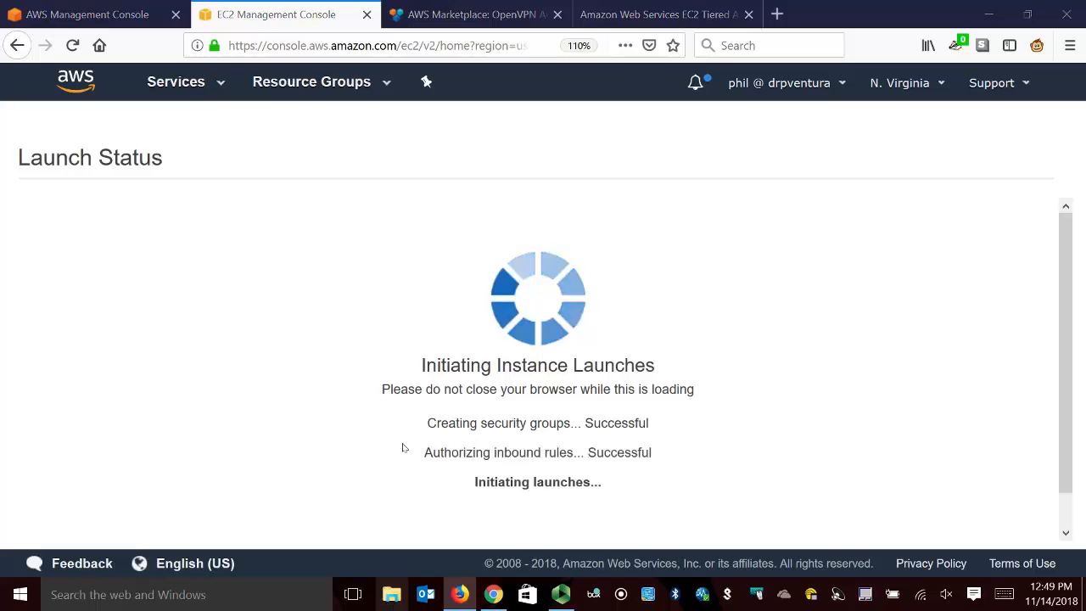
Find dropbox_key.ppk in the Downloads folder with the search dr*.ppk, load it into Pageant with the key's passphrase, and put the file window away.
left_click(389, 595)
left_click(267, 279)
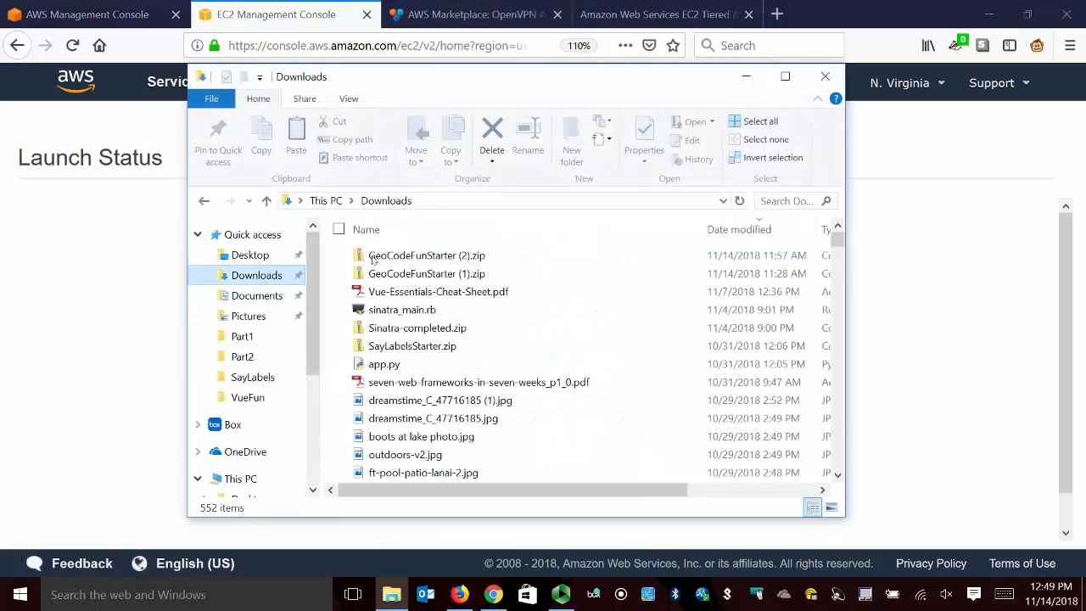
left_click(804, 202)
type("dr*.ppk")
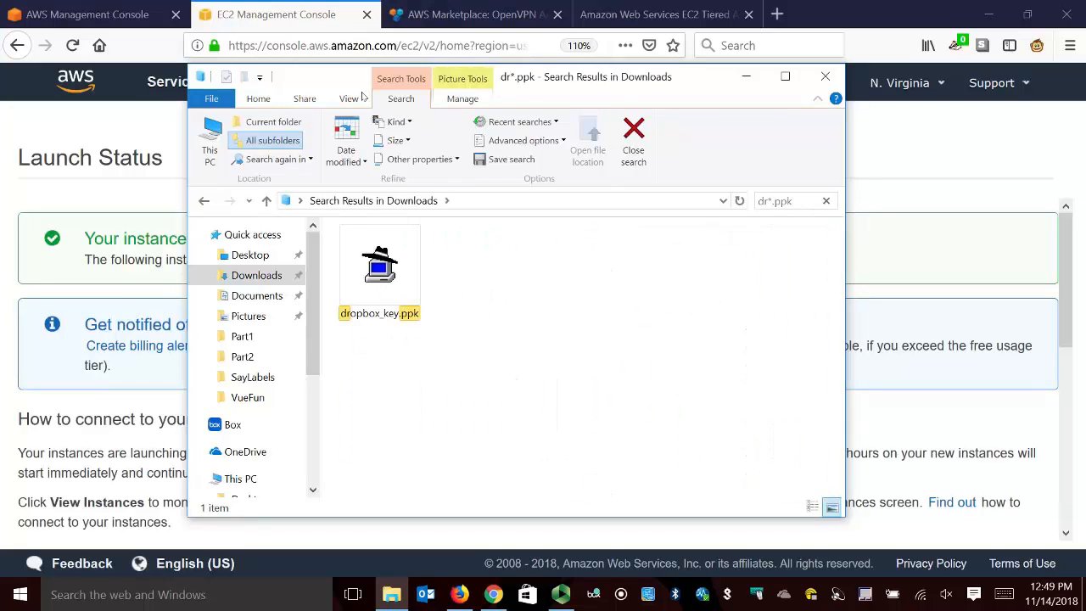
double_click(377, 267)
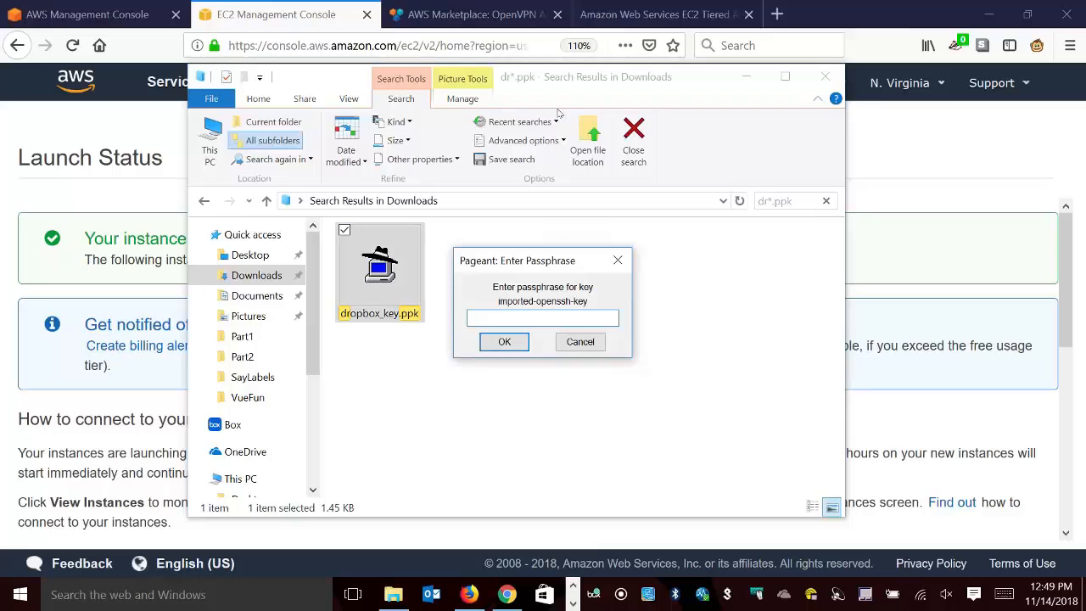
type("•••••••••••")
key("Return")
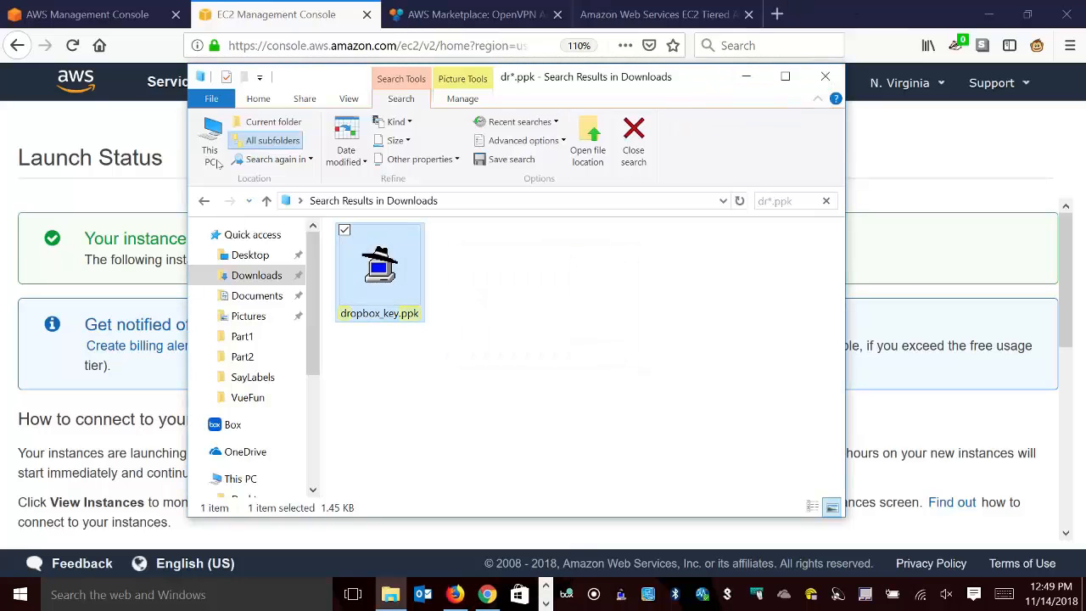
left_click(256, 276)
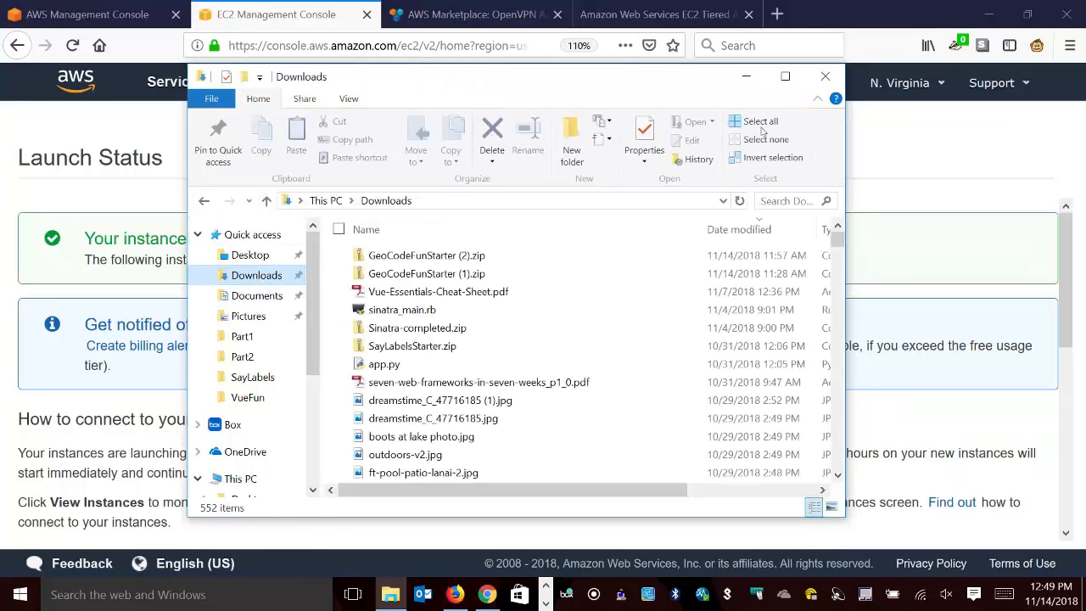
left_click(746, 76)
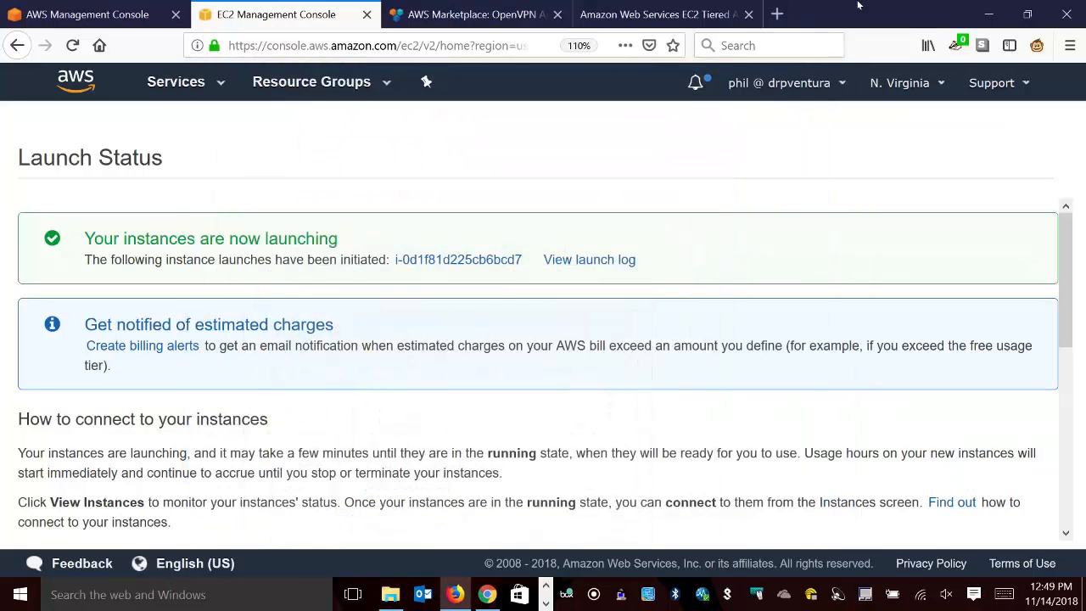
Open the newly launched instance from the launch status page and copy its IPv4 public IP.
left_click(490, 261)
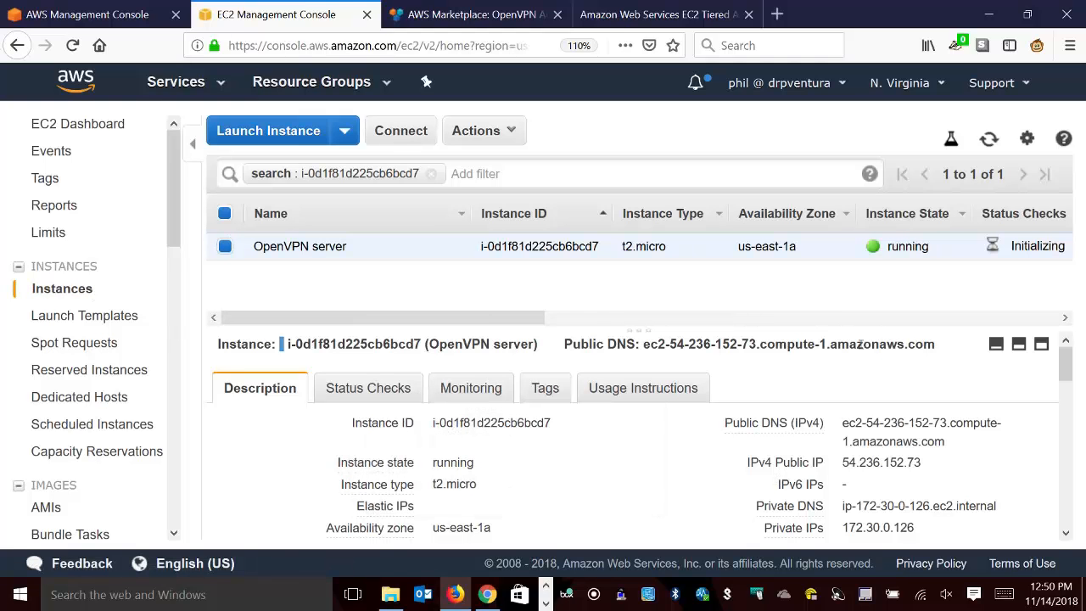
mouse_move(854, 463)
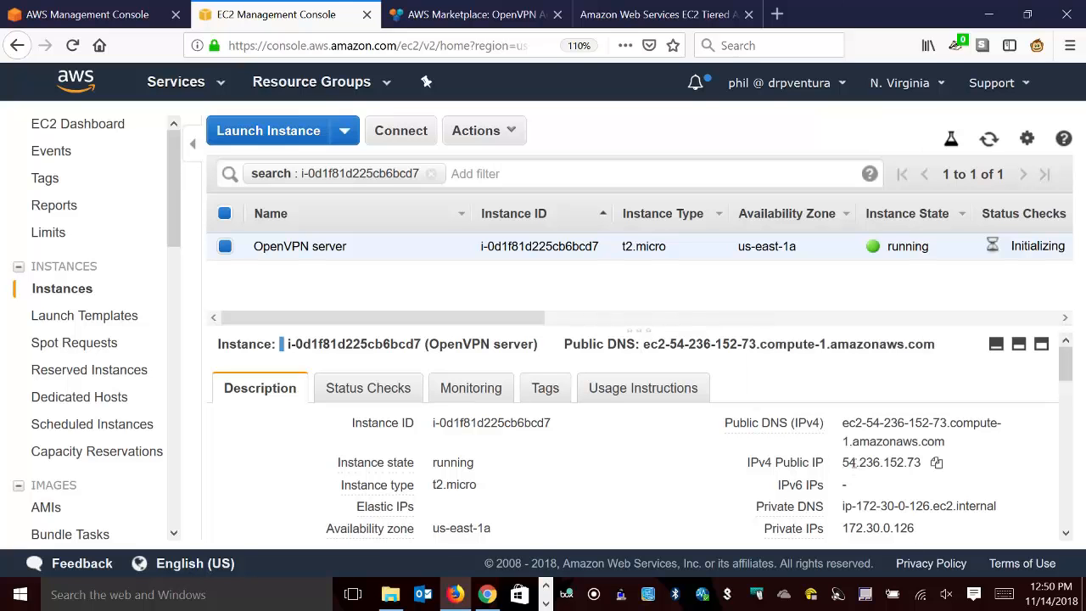
left_click(936, 462)
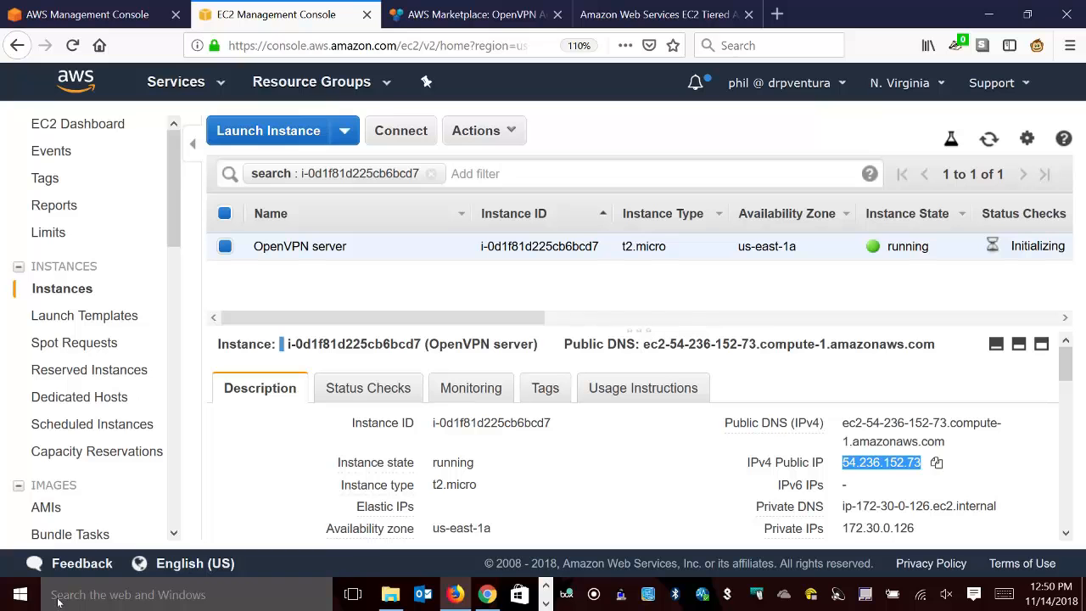
left_click(132, 600)
type("putty")
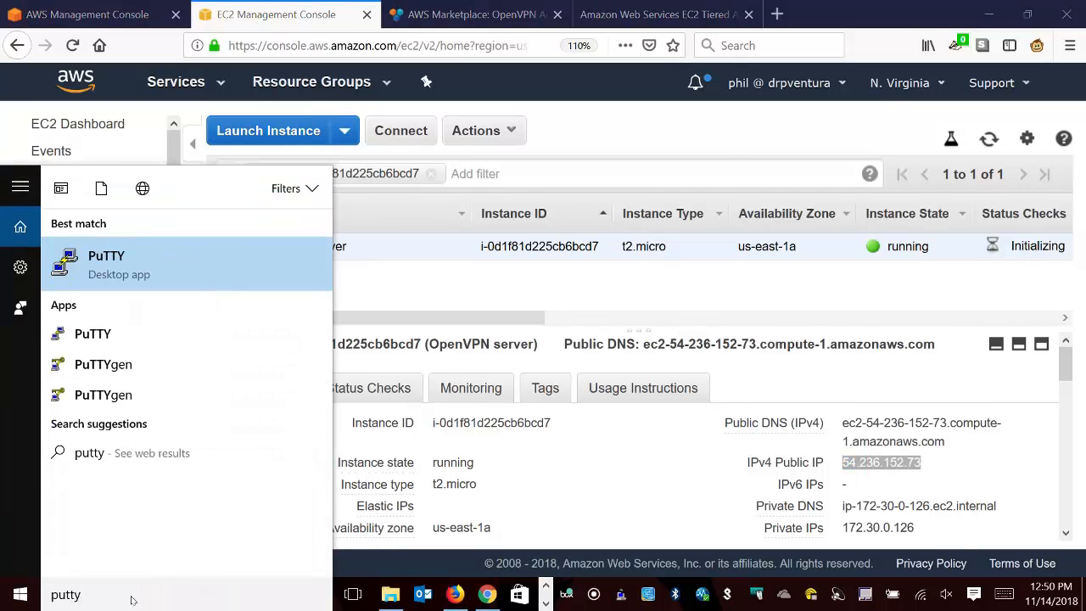
key("Return")
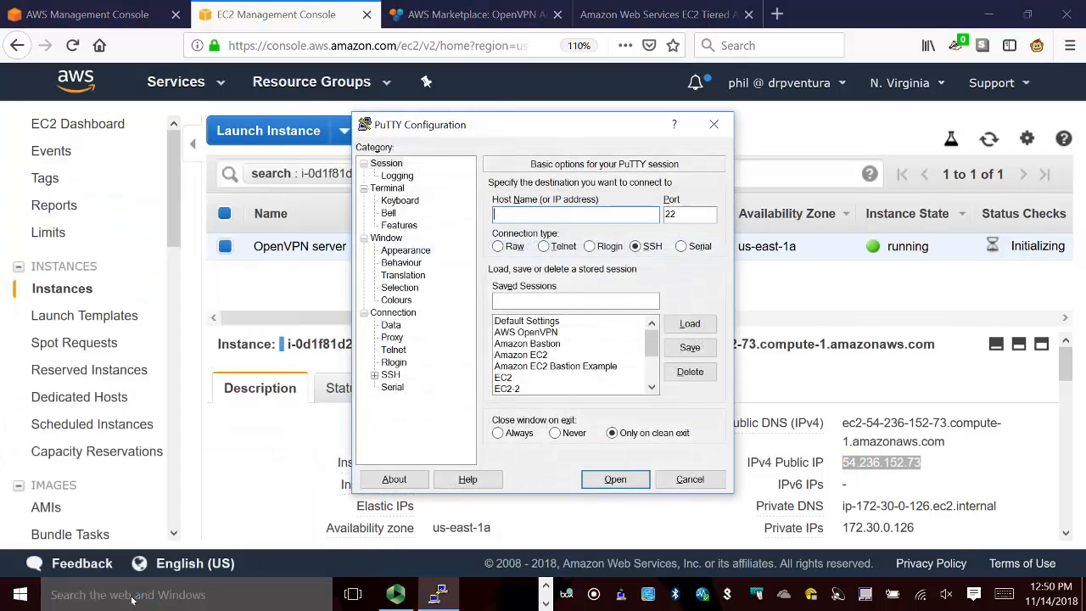
left_click(556, 331)
left_click(689, 323)
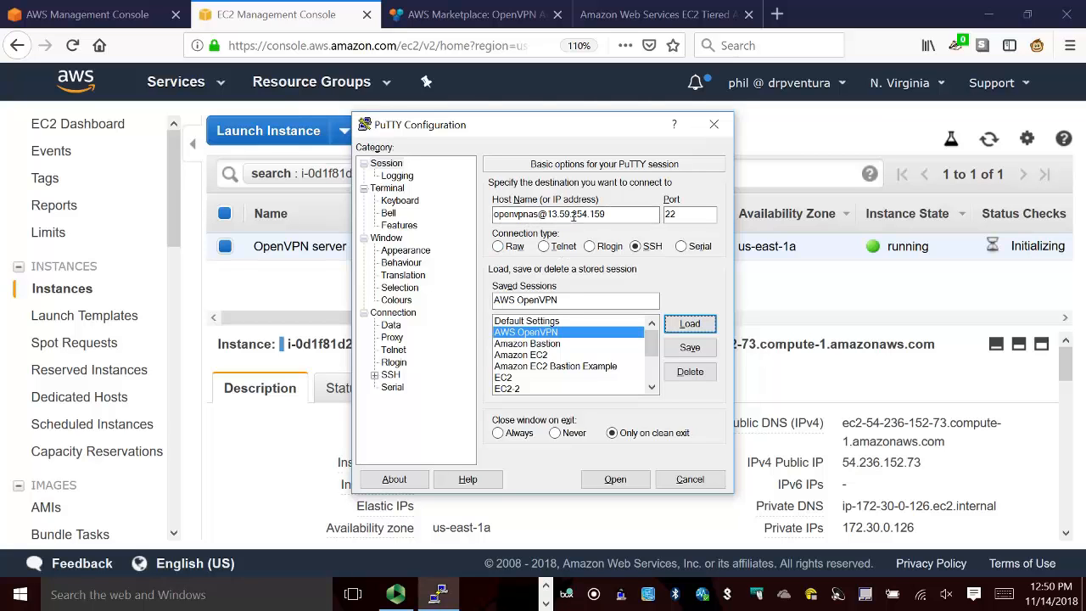
left_click_drag(547, 214, 645, 224)
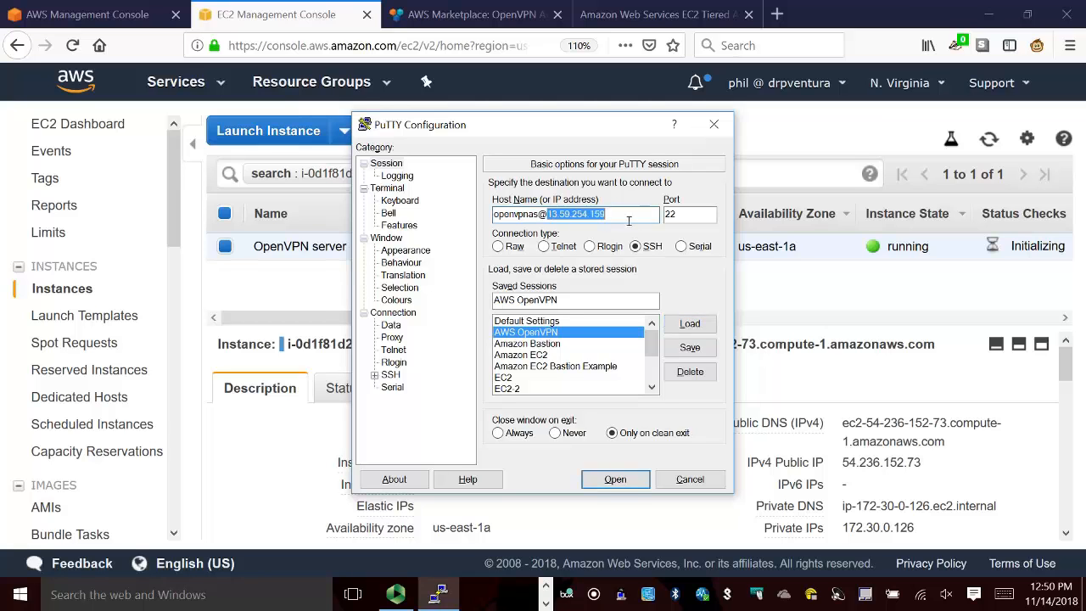
key("ctrl+v")
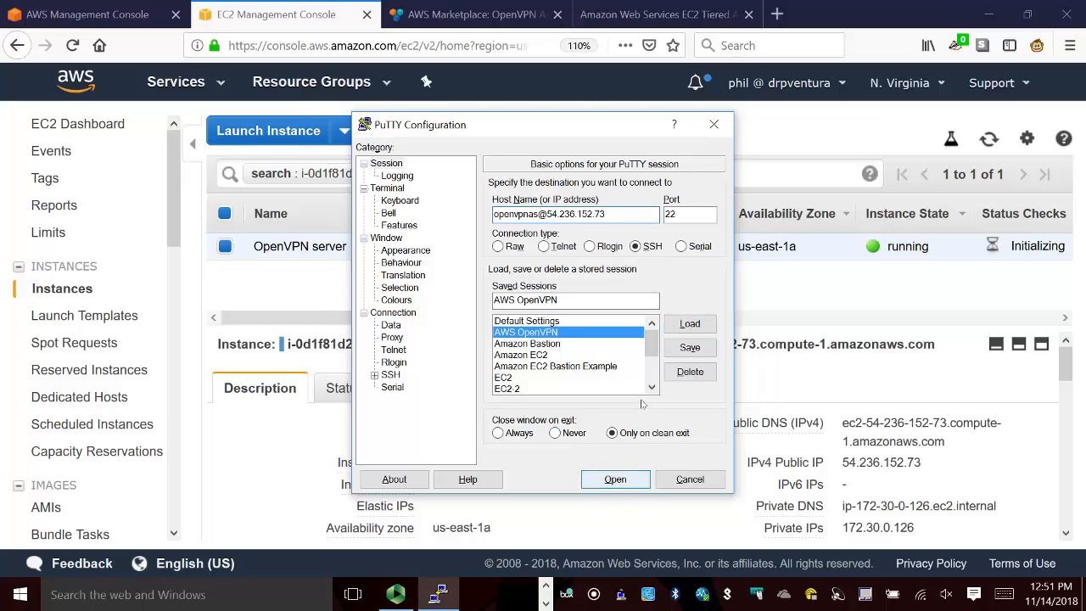
key("alt+v")
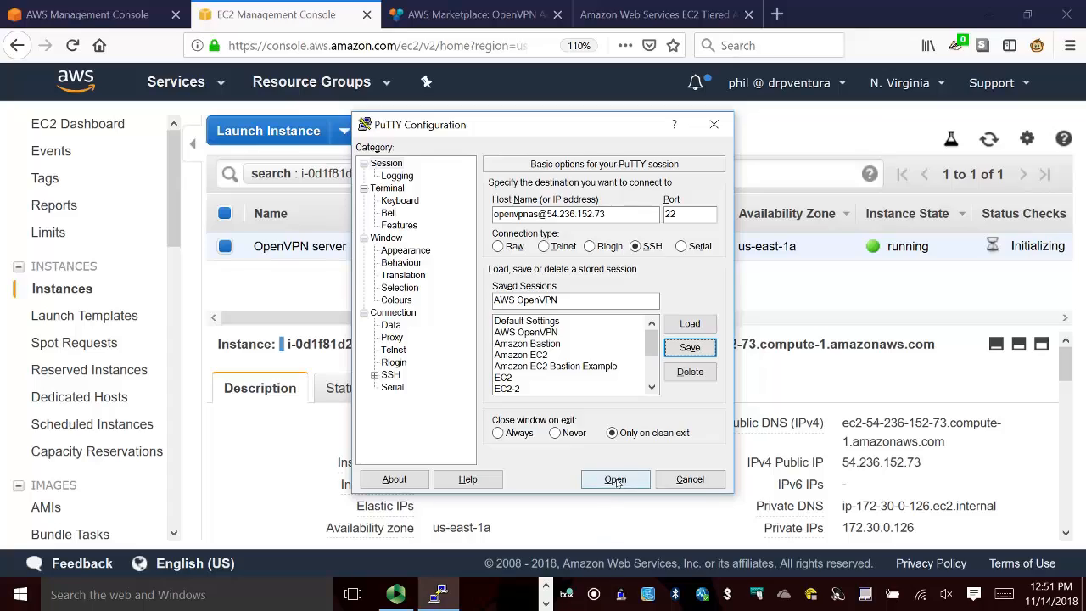
Connect to the server over SSH, trusting the host key just once without caching it, and maximize the terminal window.
left_click(610, 483)
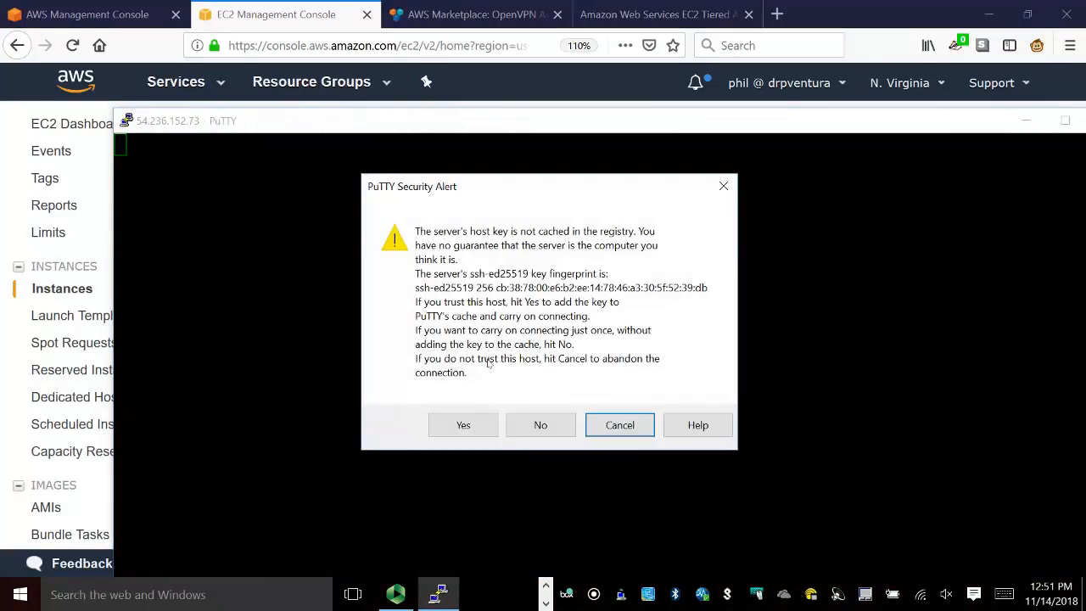
left_click(540, 425)
left_click_drag(509, 122, 410, 20)
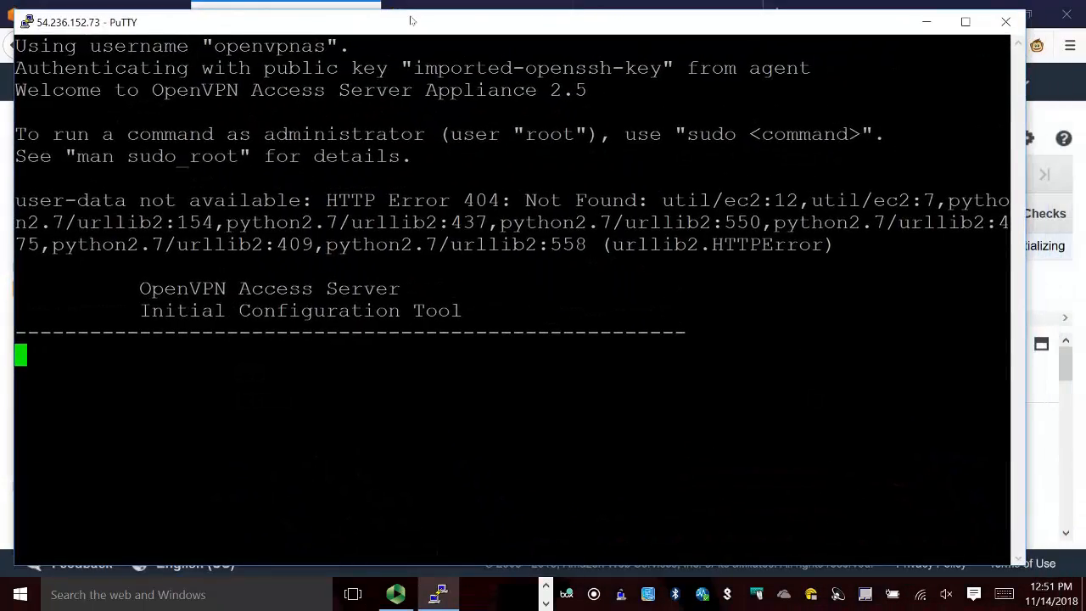
left_click(969, 29)
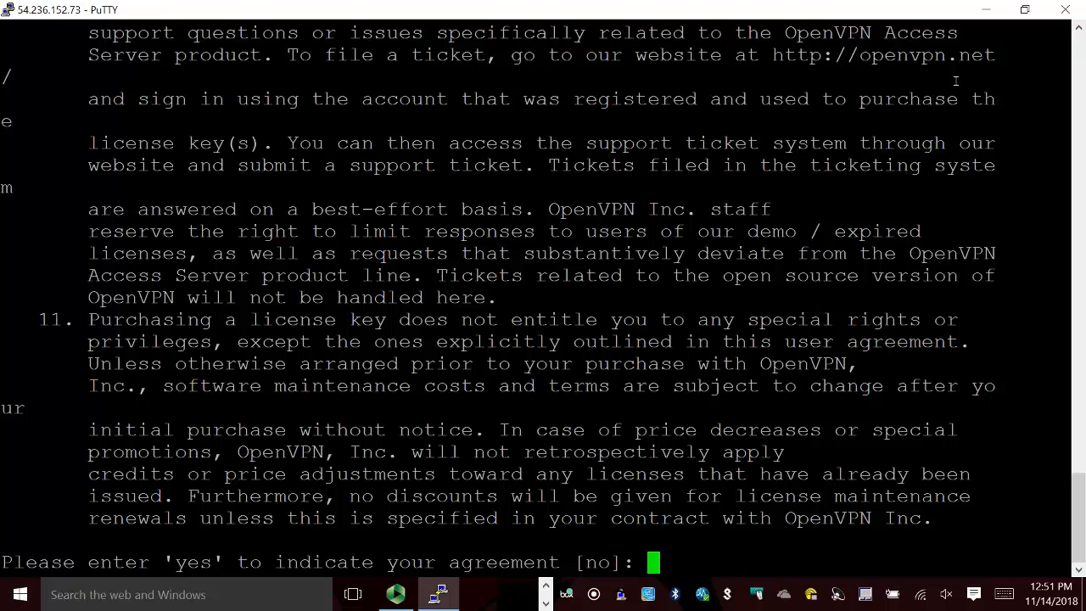
Agree to the license and accept the defaults for primary node, Admin Web UI interface eth0, its port 943 and OpenVPN daemon TCP port 443.
type("yes")
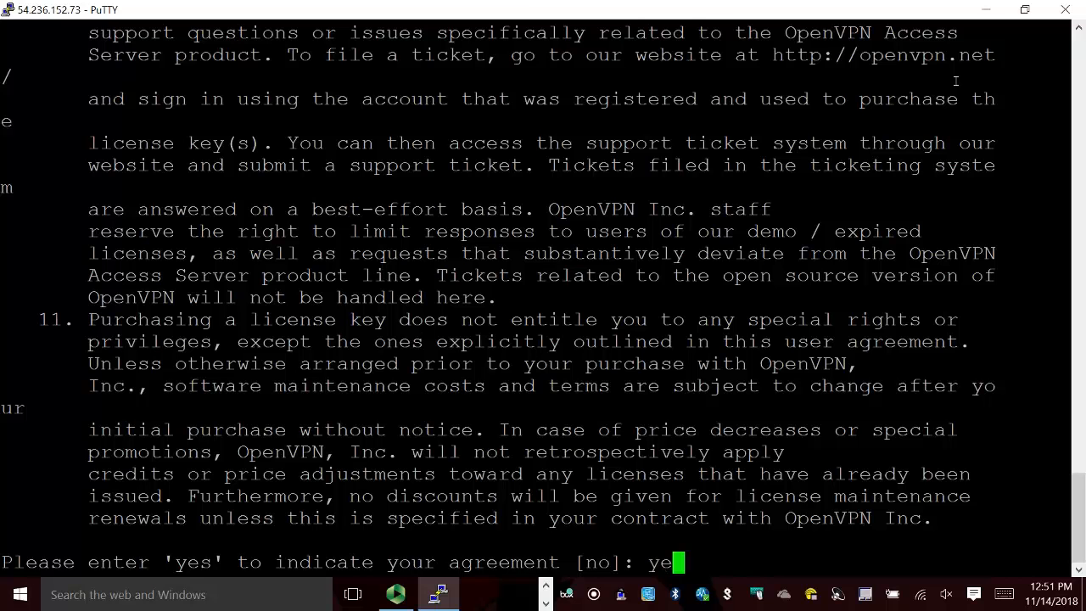
key("Return")
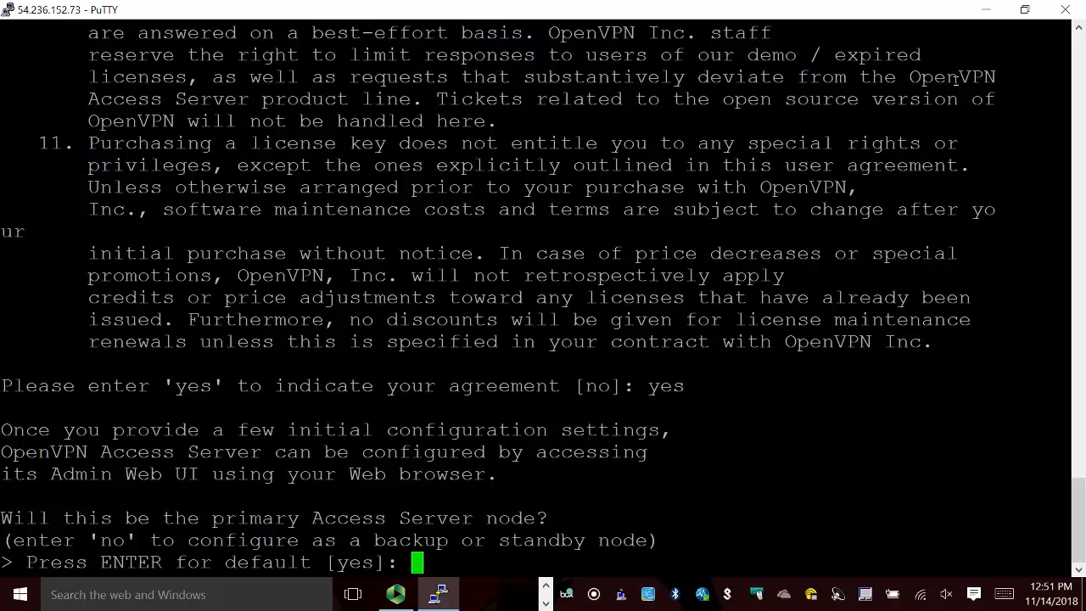
key("Return")
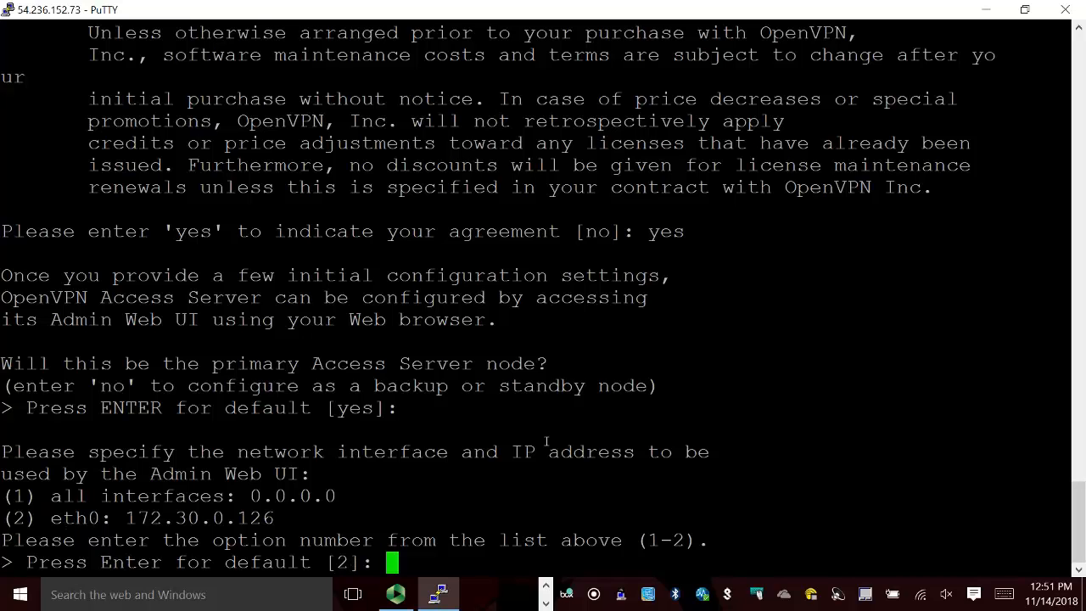
key("Return")
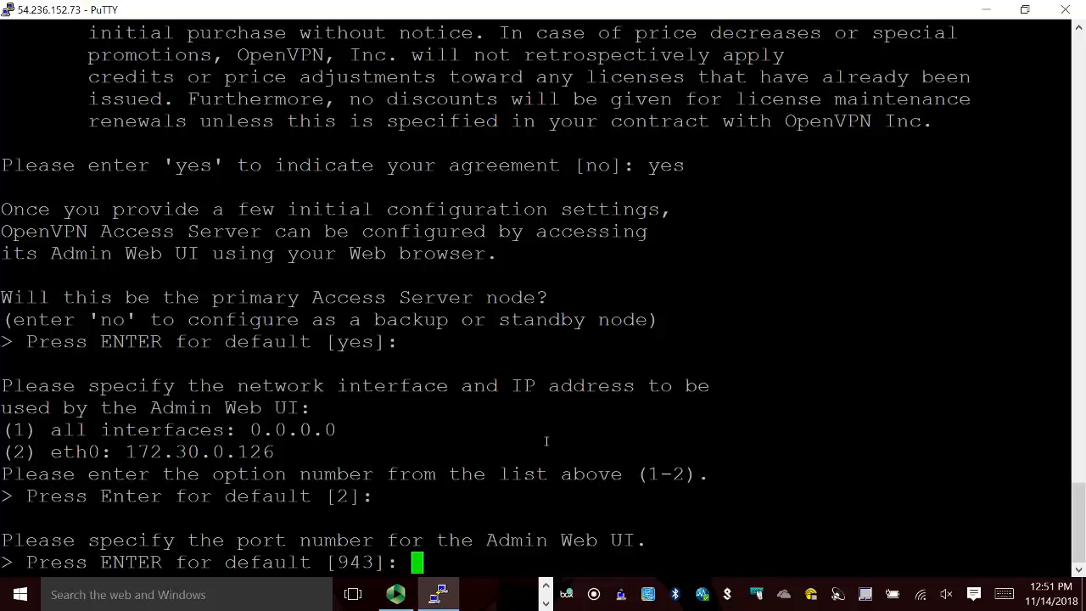
key("Return")
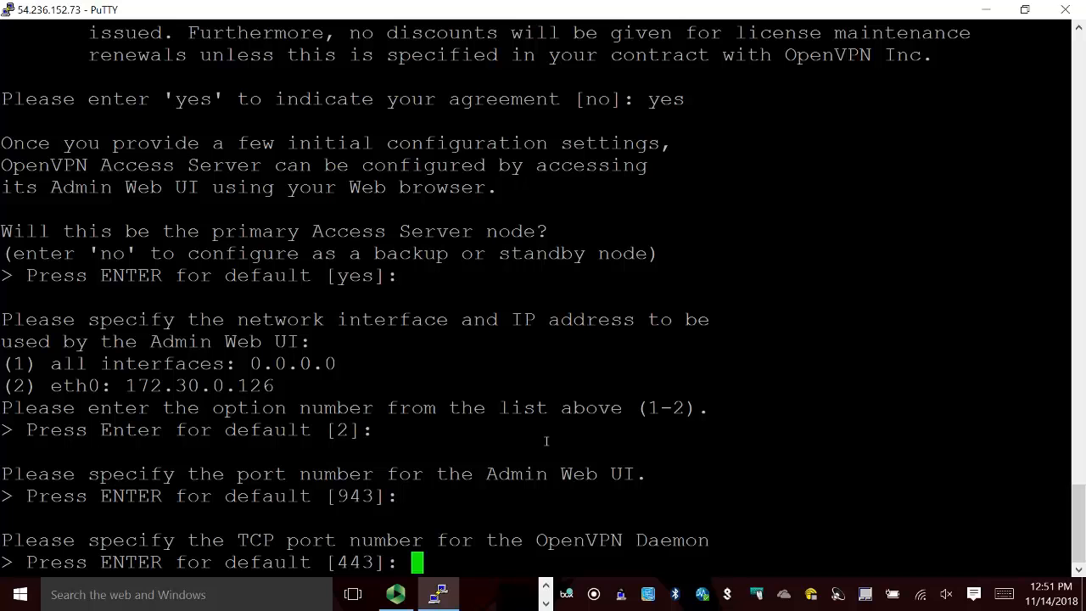
key("Return")
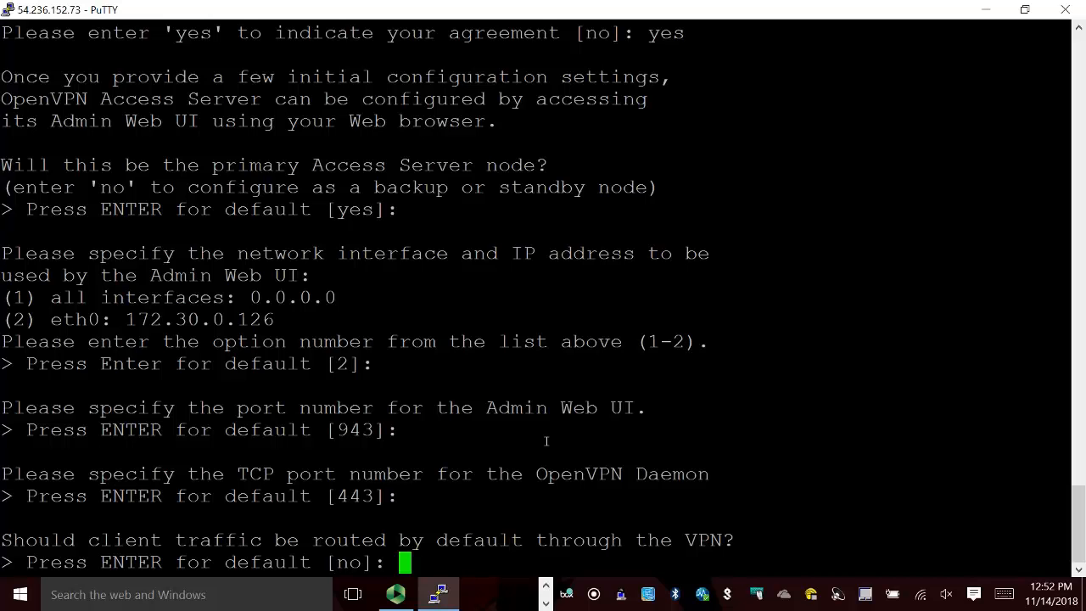
Answer yes to routing client traffic and DNS through the VPN, and keep the defaults for local authentication and private subnet access.
type("yes")
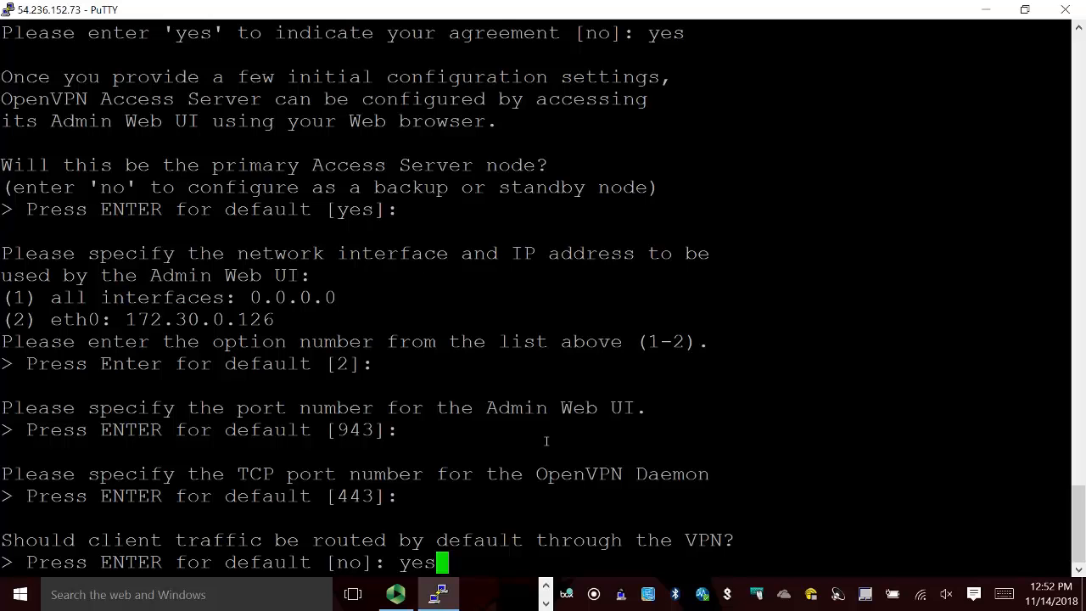
key("Return")
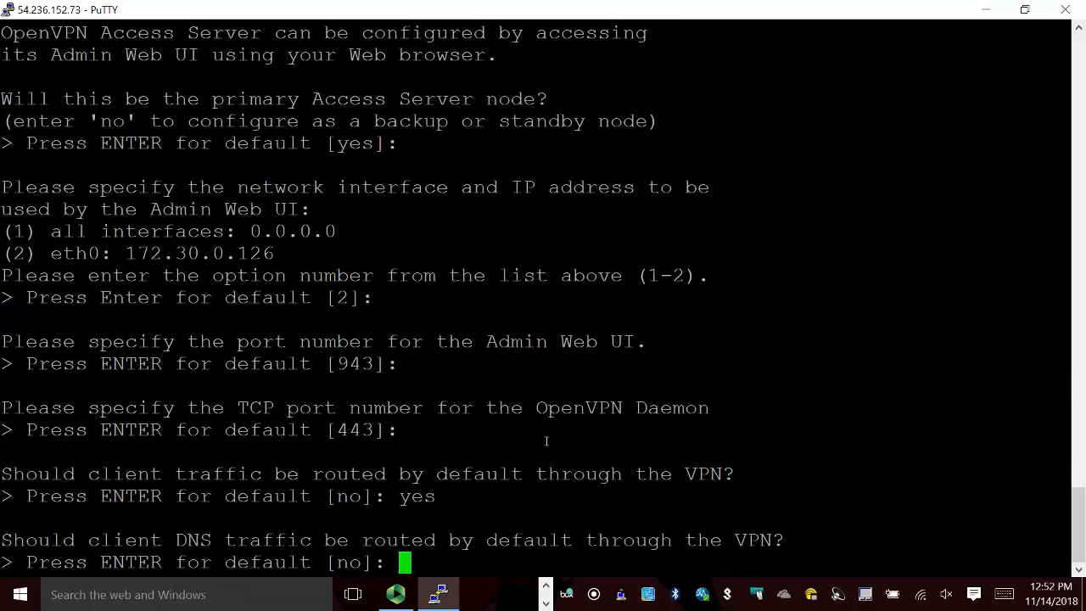
type("yes")
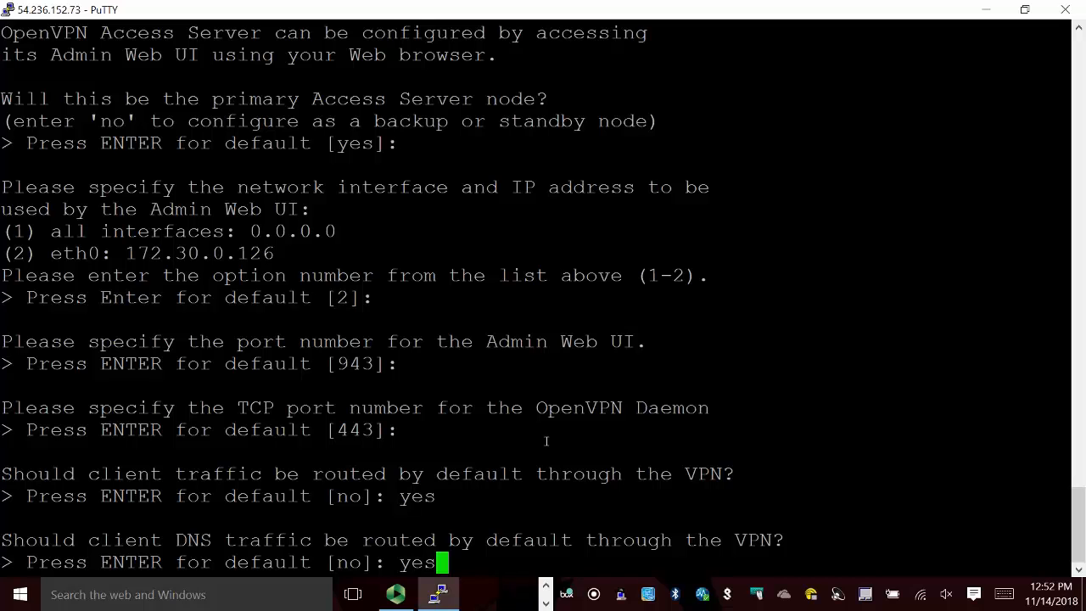
key("Return")
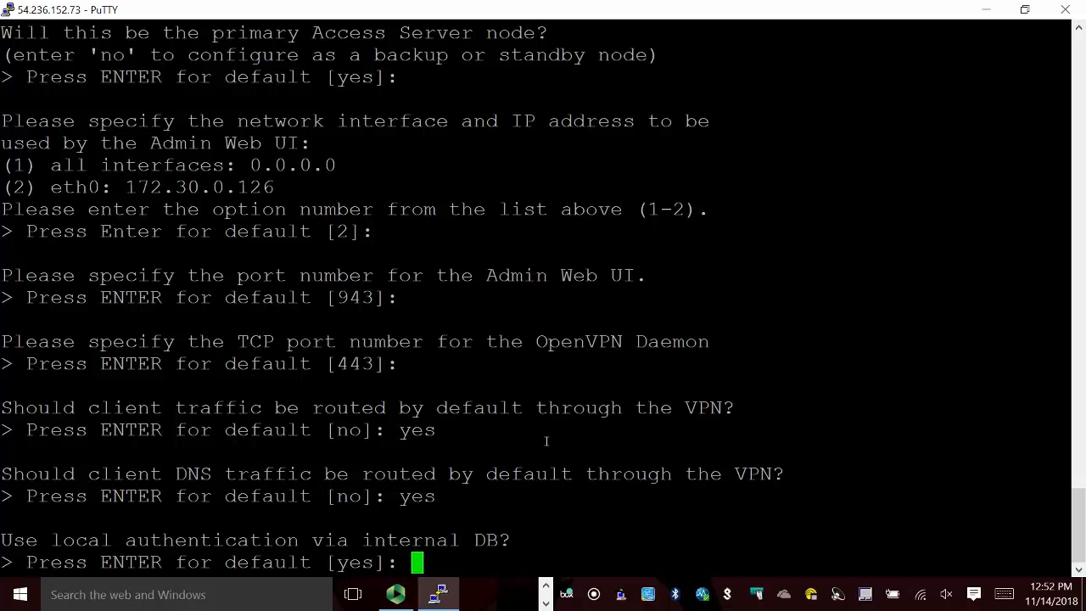
key("Return")
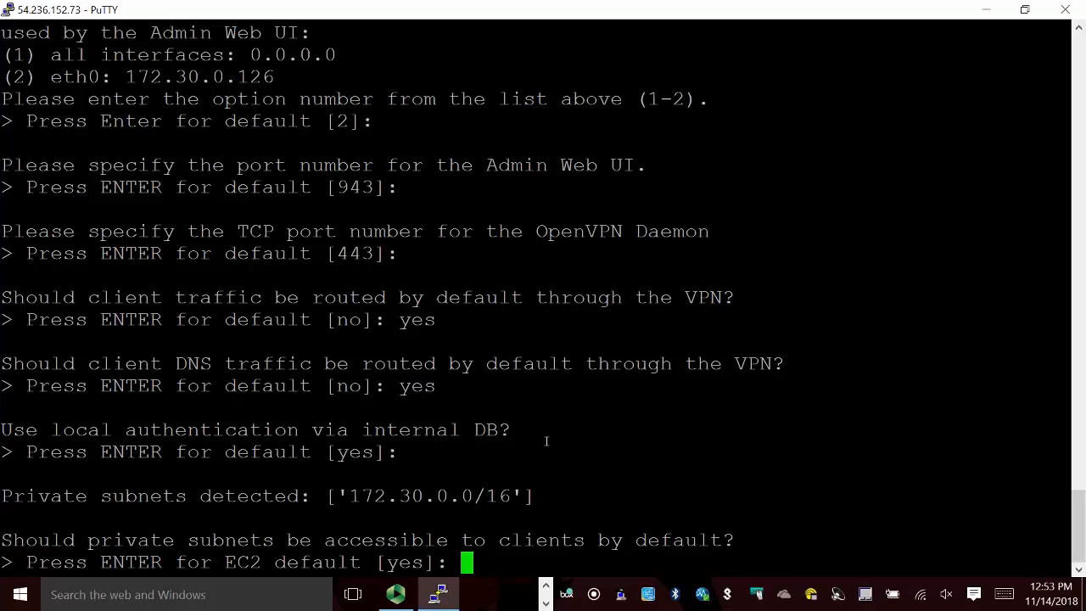
key("Return")
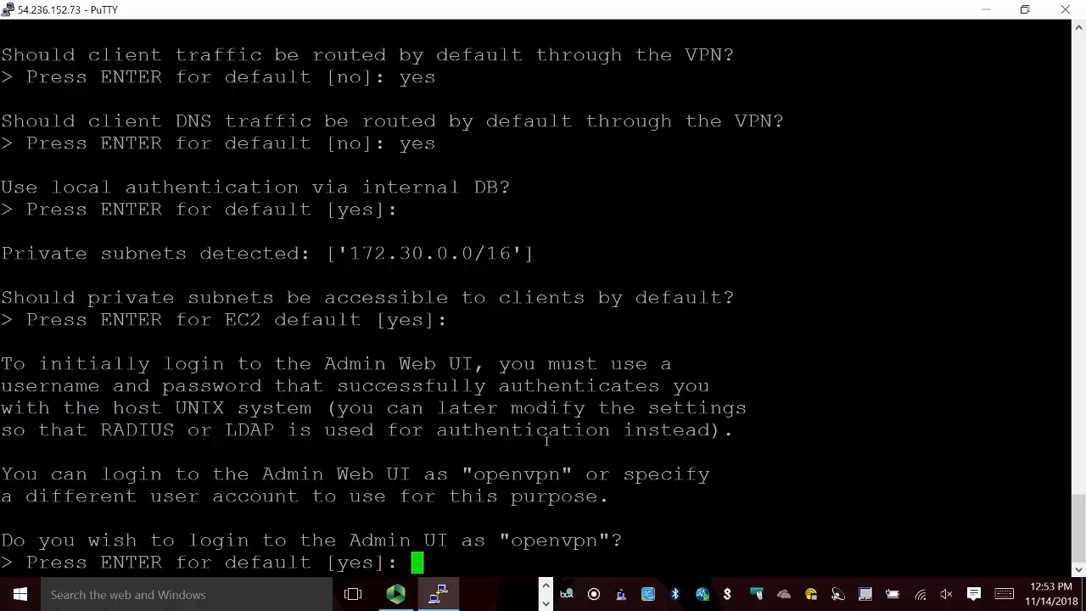
Decline the openvpn admin login, specify the account drv with its password entered and confirmed, and leave the license key blank.
type("no")
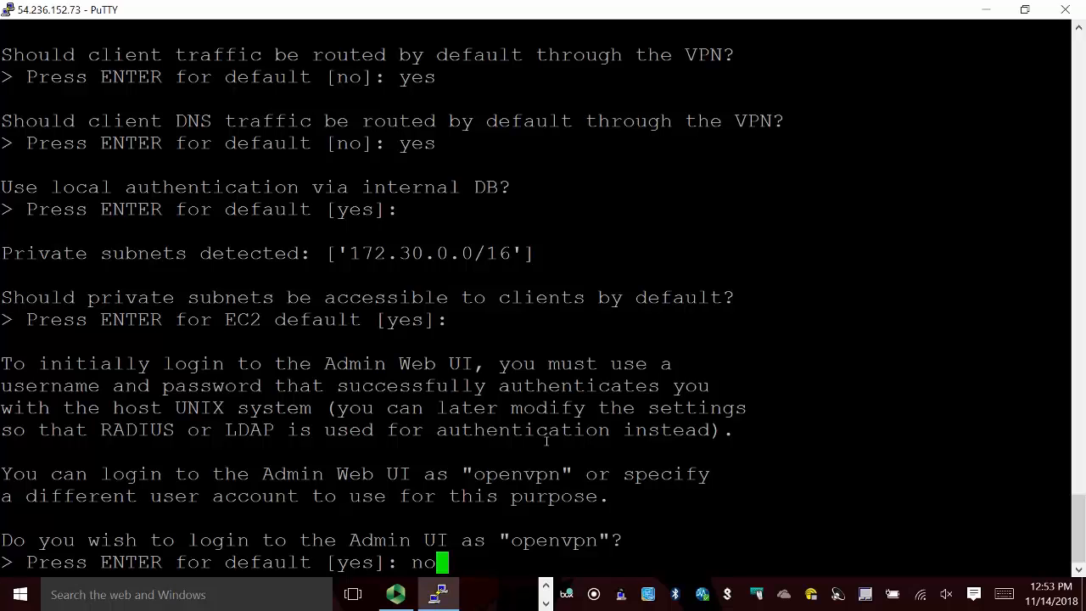
key("Return")
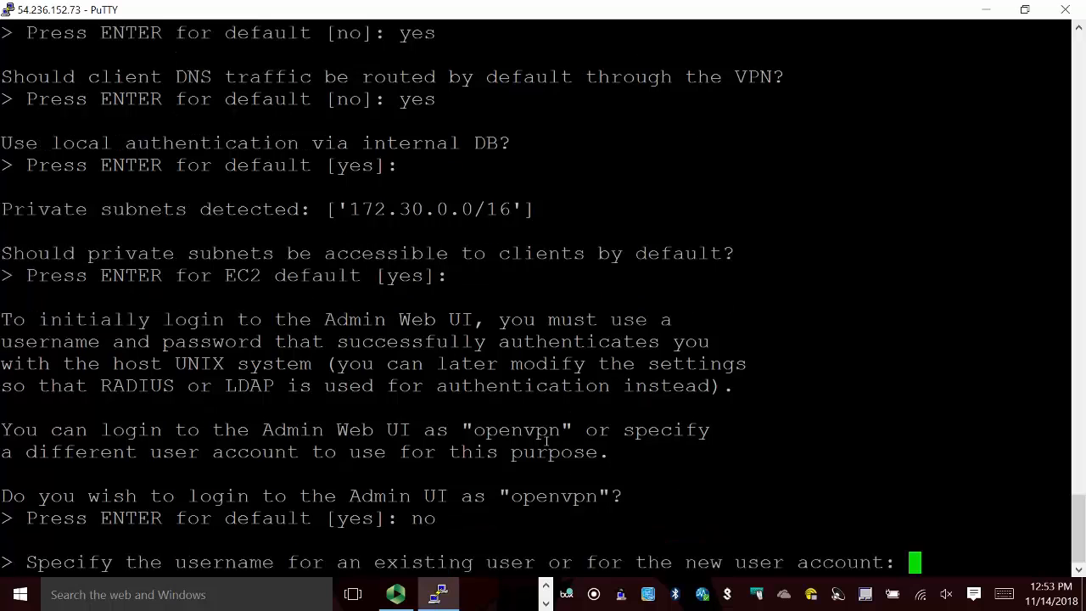
type("drv")
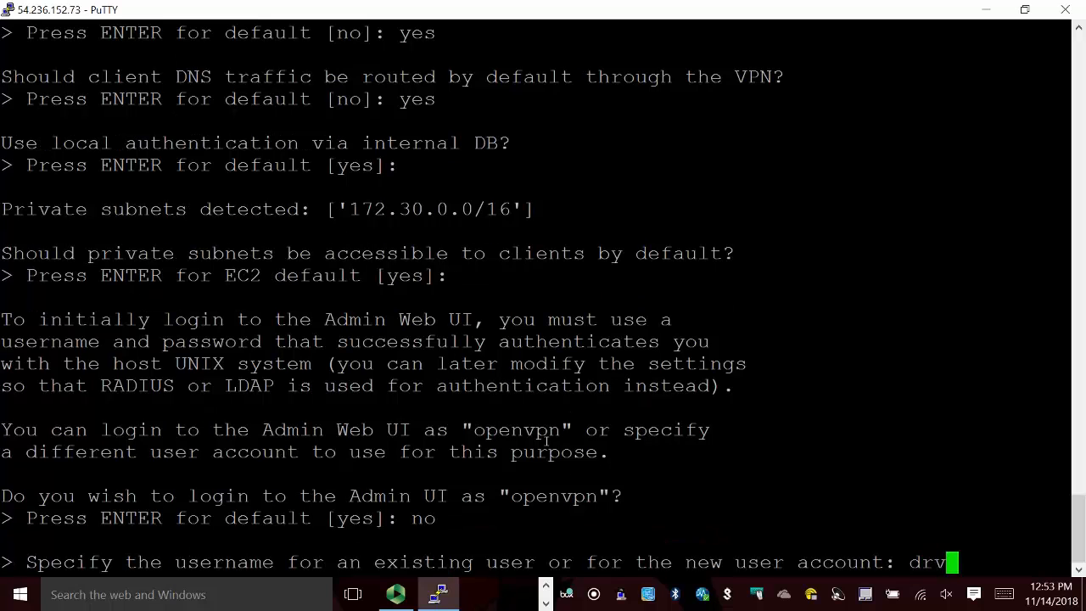
key("Return")
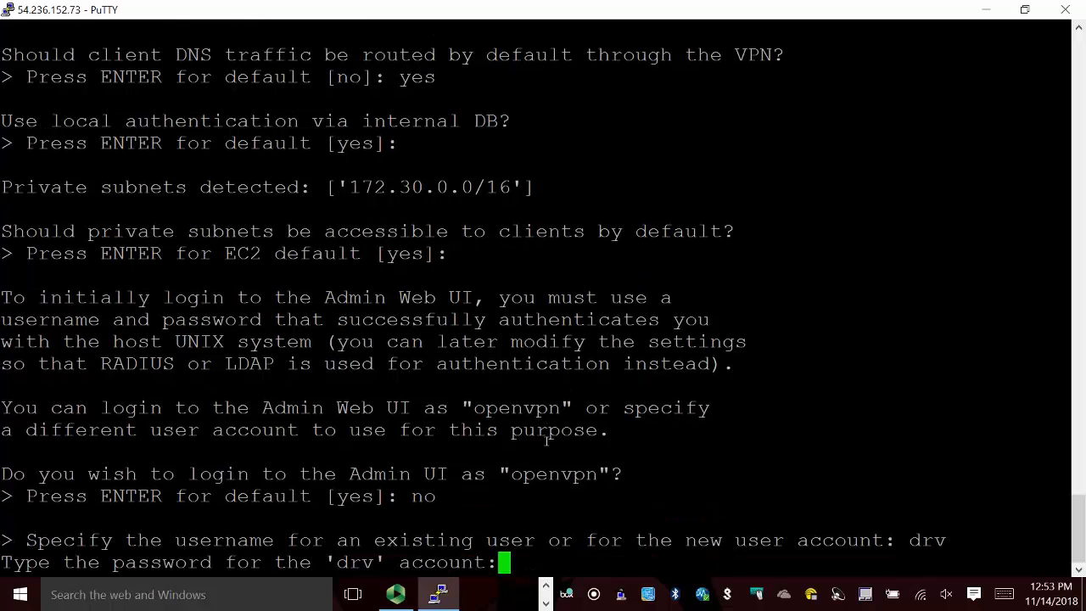
key("Return")
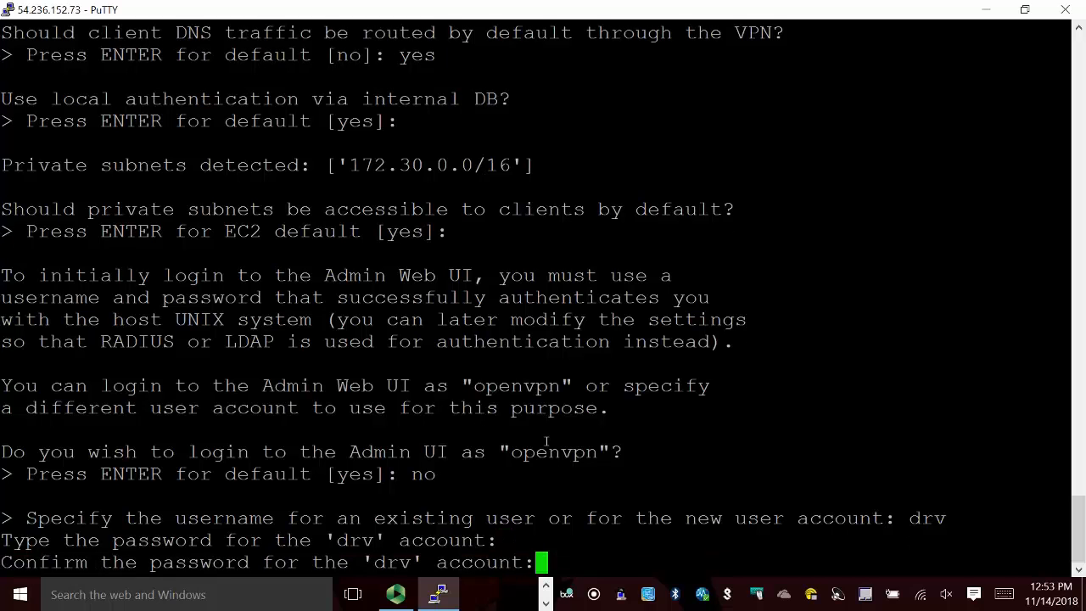
key("Return")
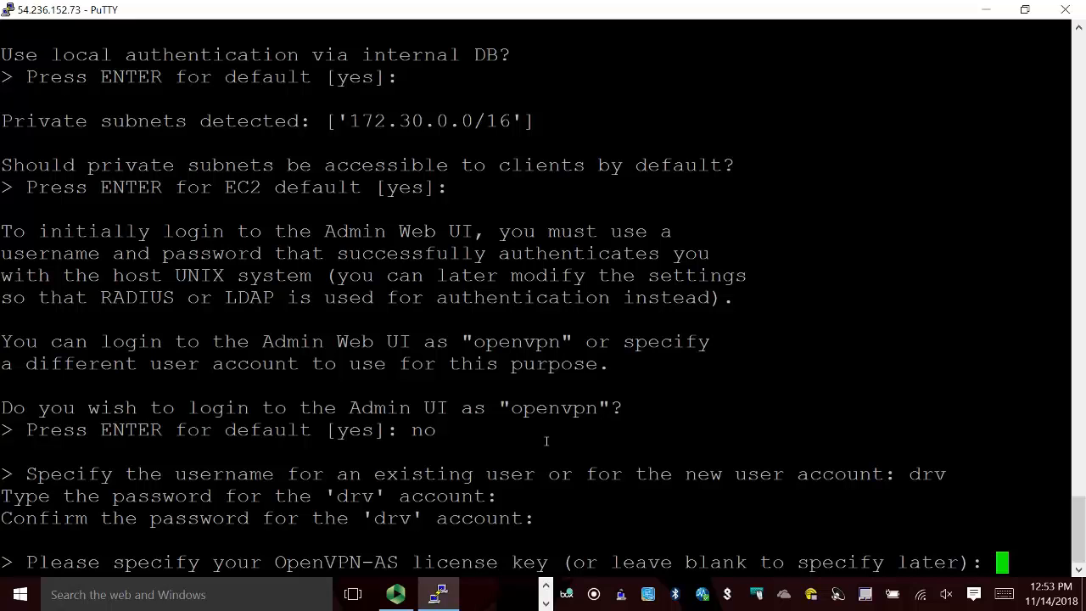
key("Return")
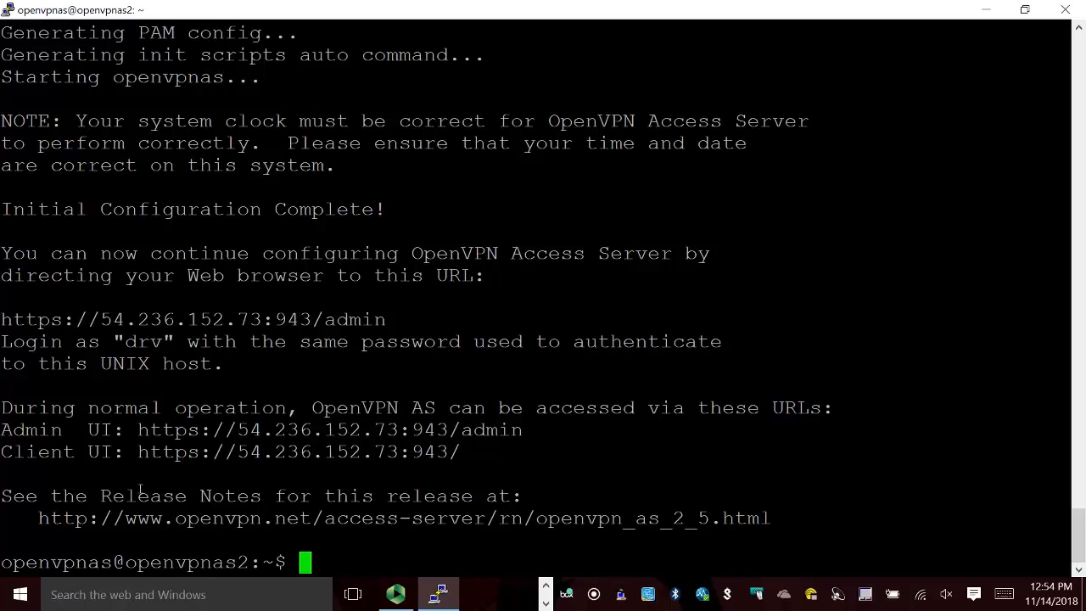
left_click_drag(138, 431, 526, 433)
key("ctrl+c")
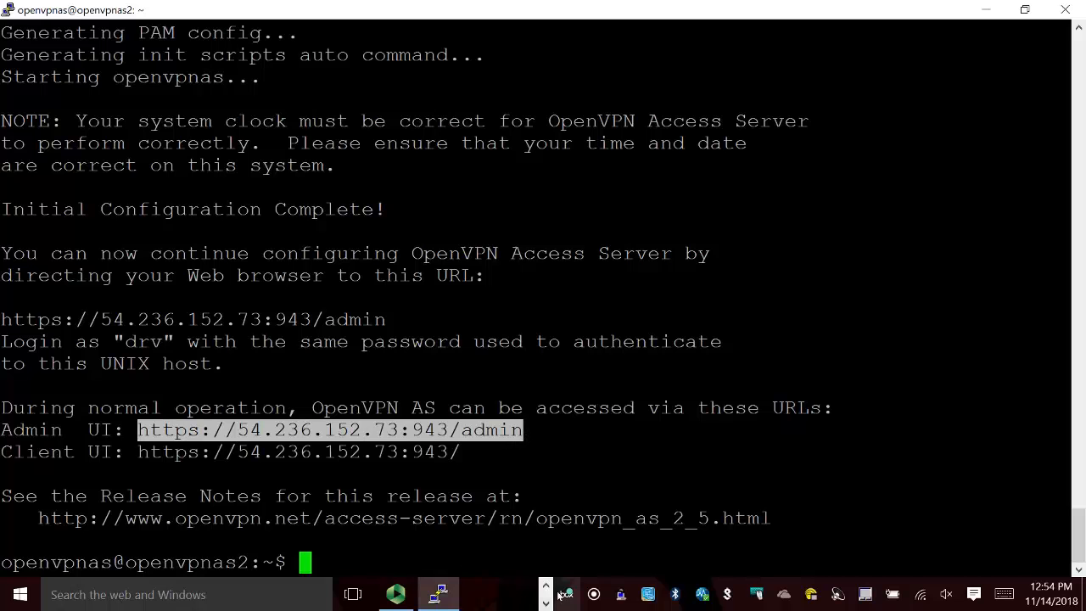
left_click(486, 594)
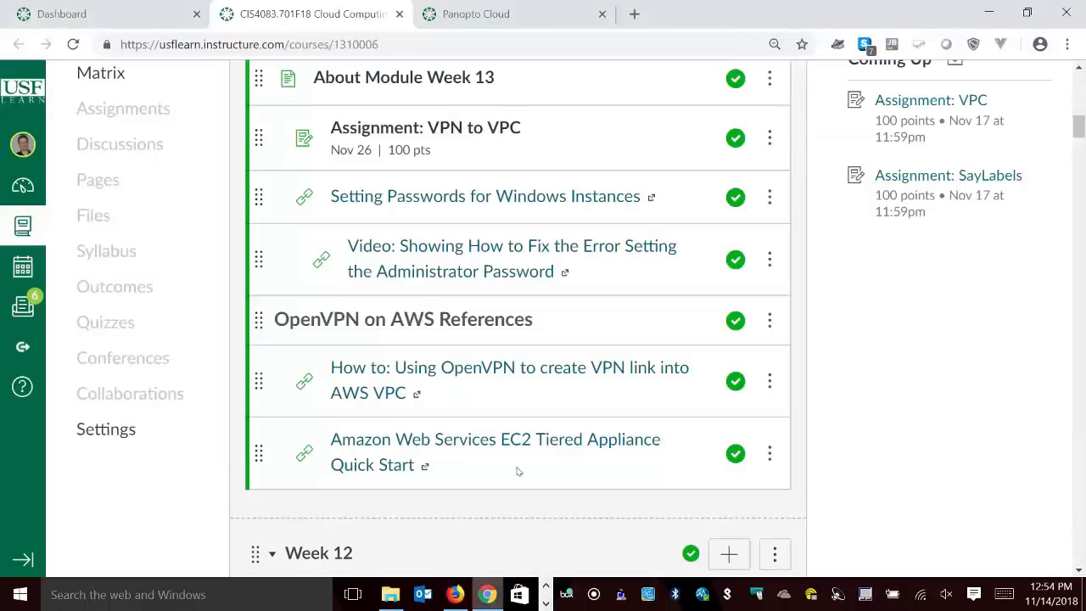
left_click(633, 14)
left_click_drag(633, 14, 548, 54)
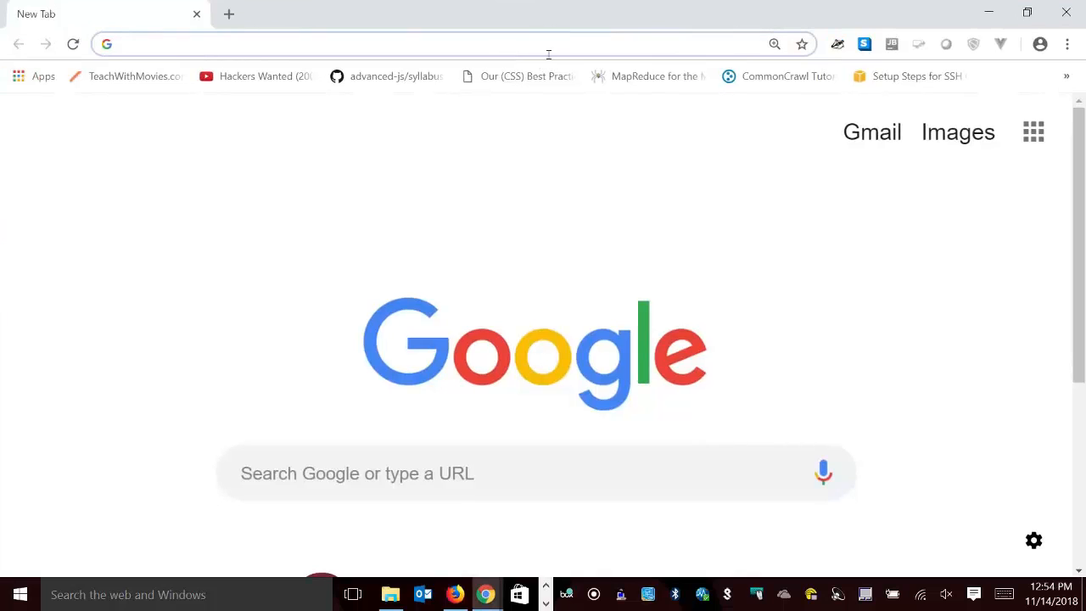
right_click(545, 47)
left_click(591, 155)
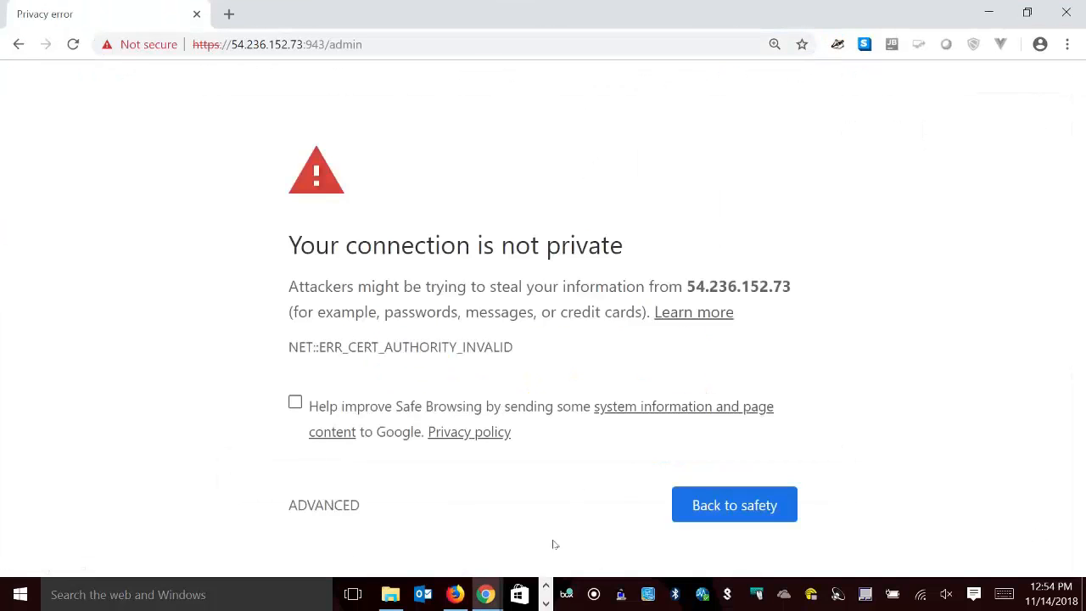
Switch back to PuTTY and exit the SSH session.
left_click(547, 602)
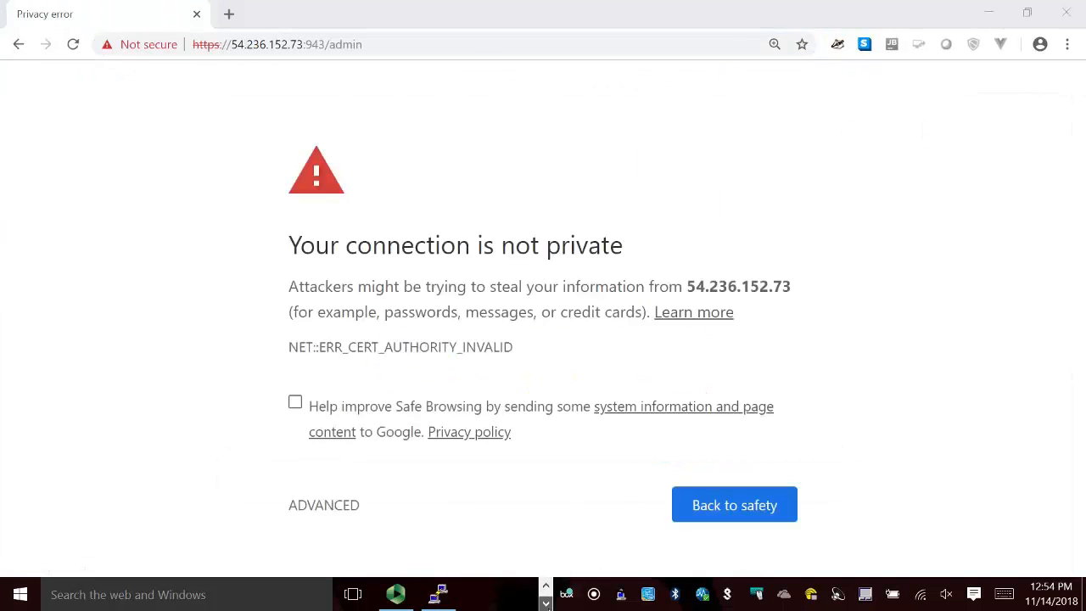
left_click(438, 594)
left_click(630, 436)
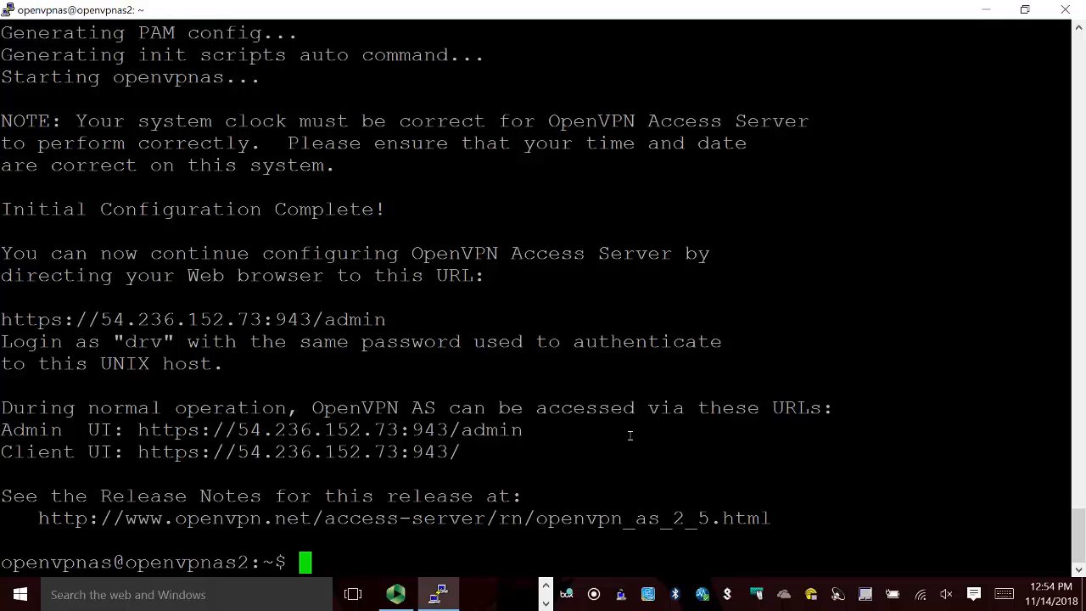
type("exit")
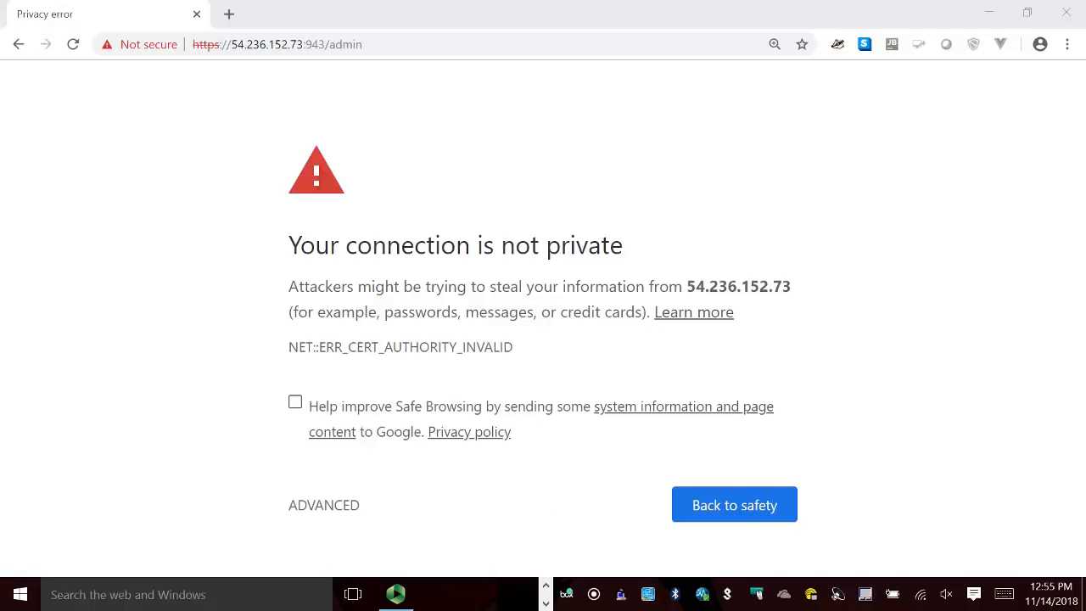
In Chrome, proceed past the certificate warning to 54.236.152.73 and sign in to the Admin UI as drv with the account password.
left_click(336, 510)
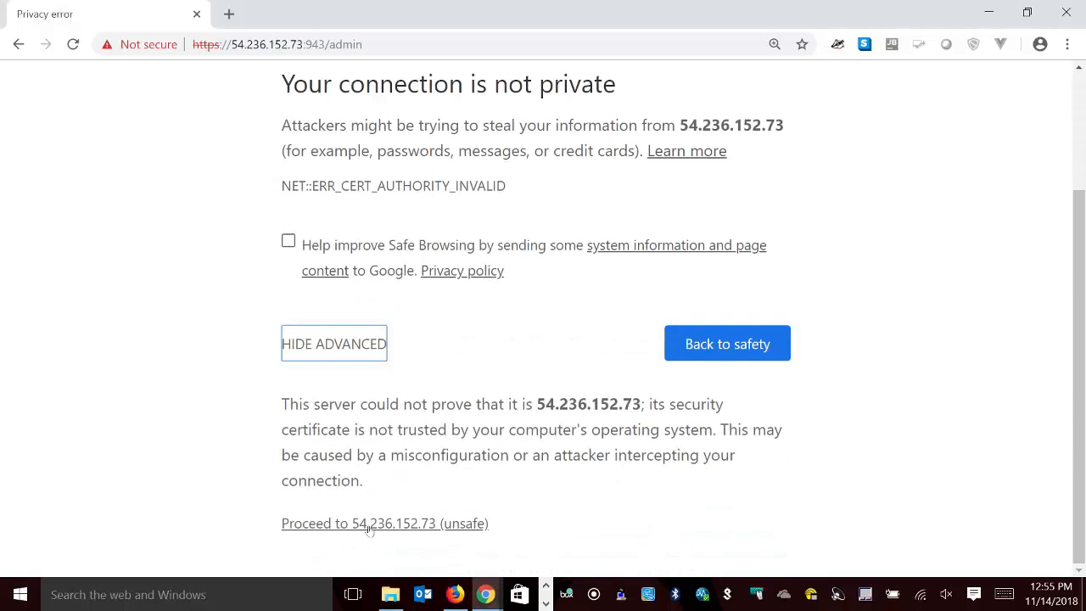
left_click(416, 525)
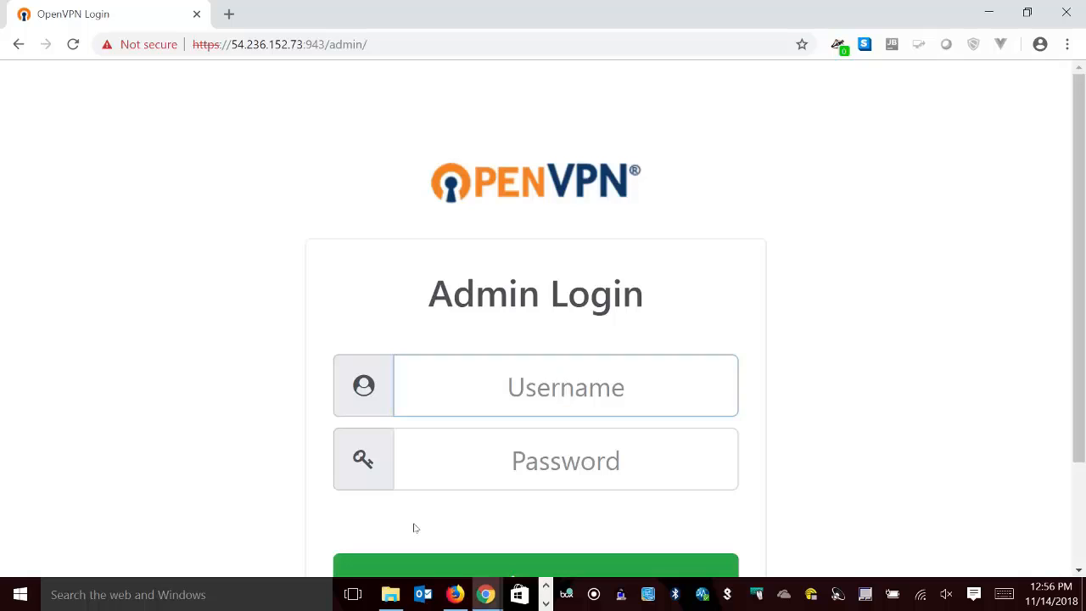
type("drv")
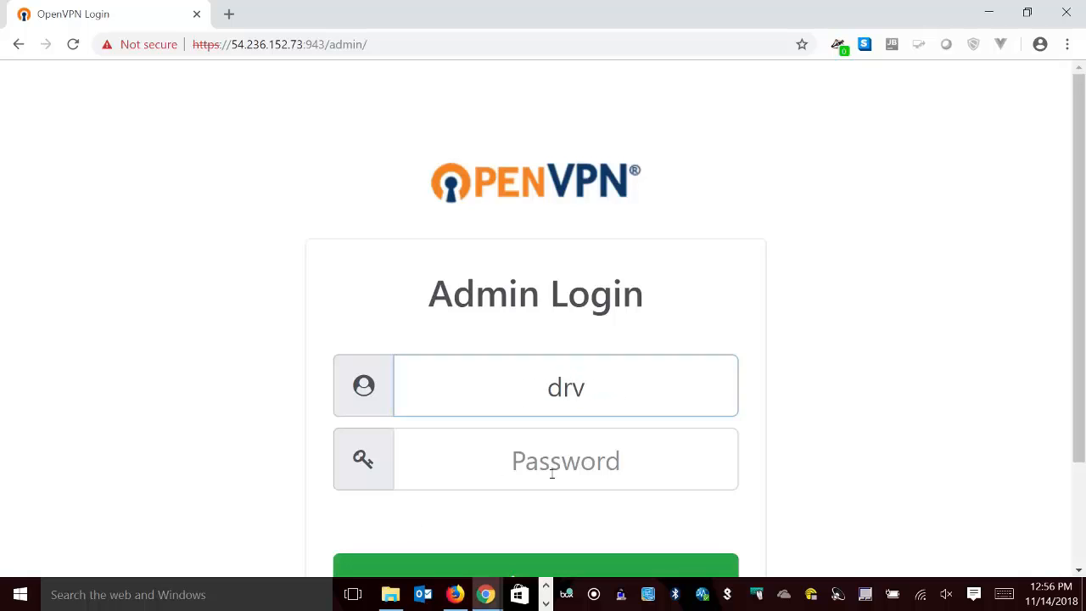
left_click(552, 474)
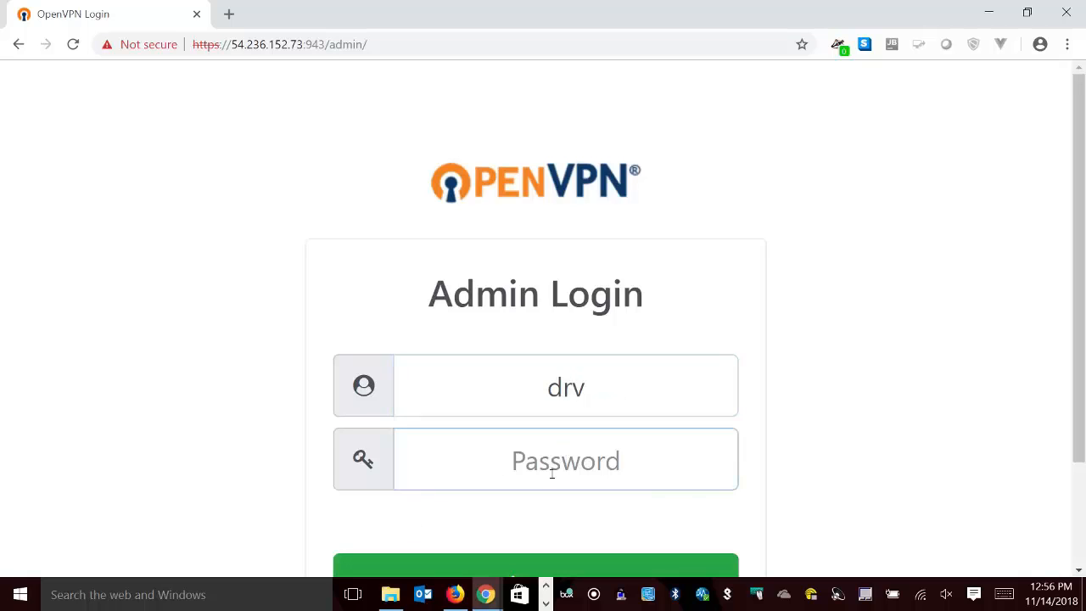
type("•••••")
key("Return")
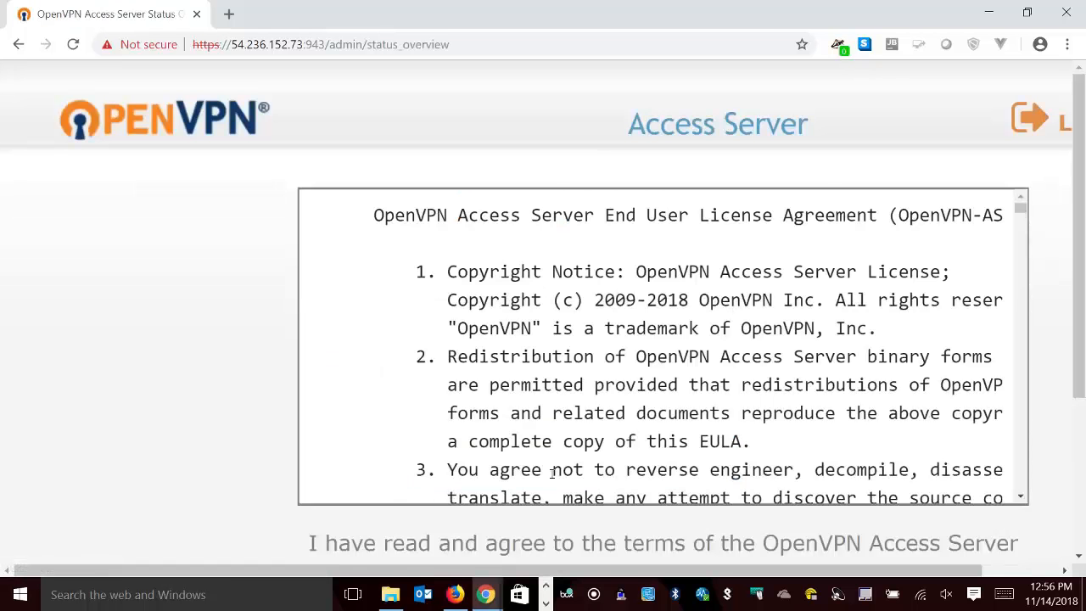
Reduce the page zoom to 110% and agree to the OpenVPN Access Server End User License Agreement.
scroll(551, 473, "down", 2)
key("ctrl+minus")
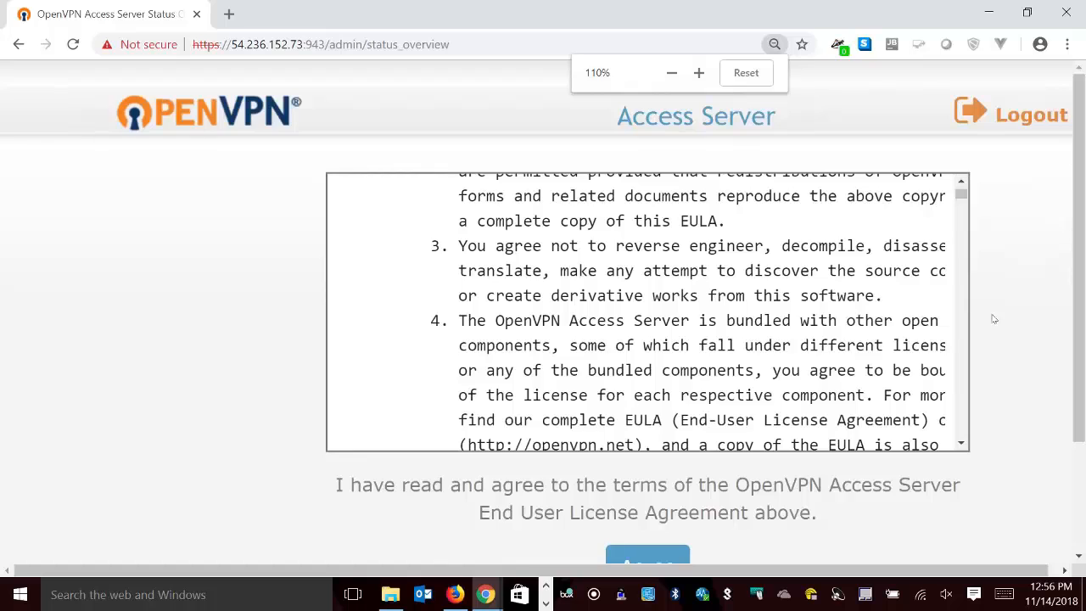
scroll(994, 319, "down", 2)
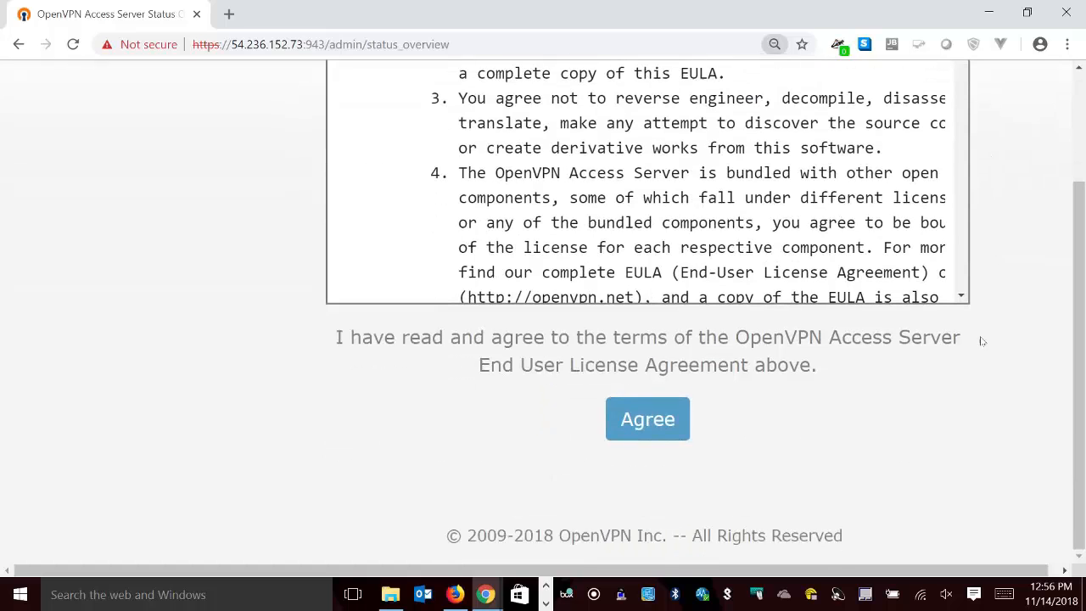
left_click(658, 430)
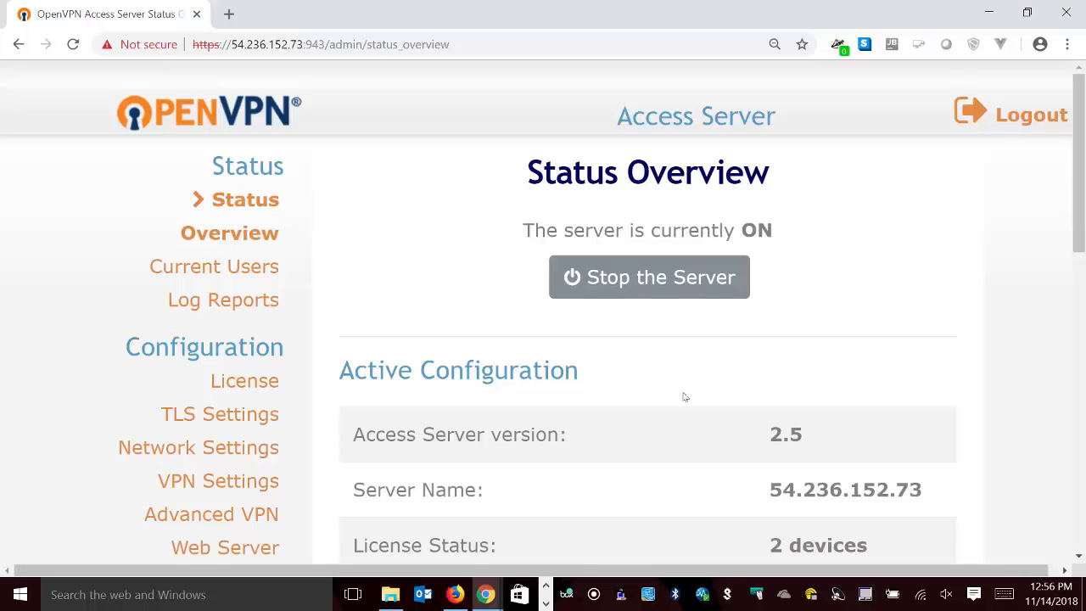
Review the Status Overview page and log out of the Admin UI.
scroll(643, 356, "down", 8)
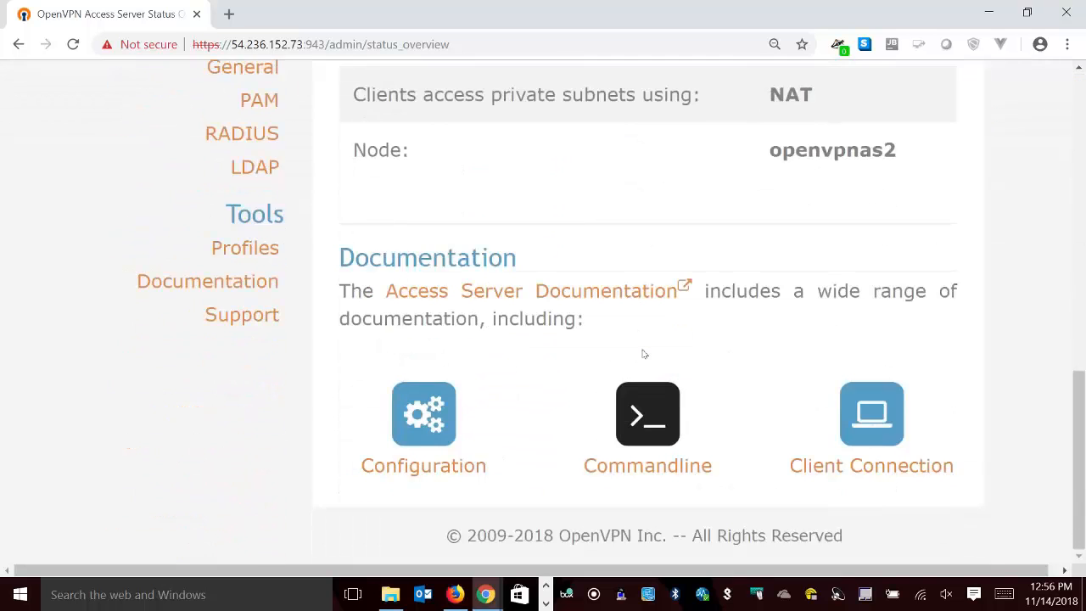
scroll(644, 353, "up", 8)
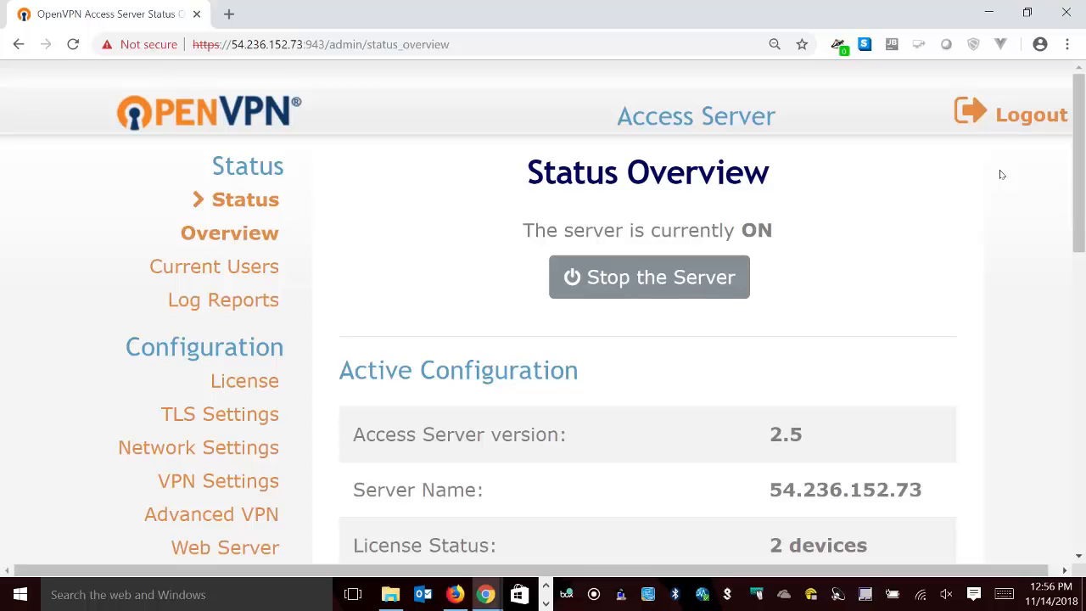
left_click(1010, 117)
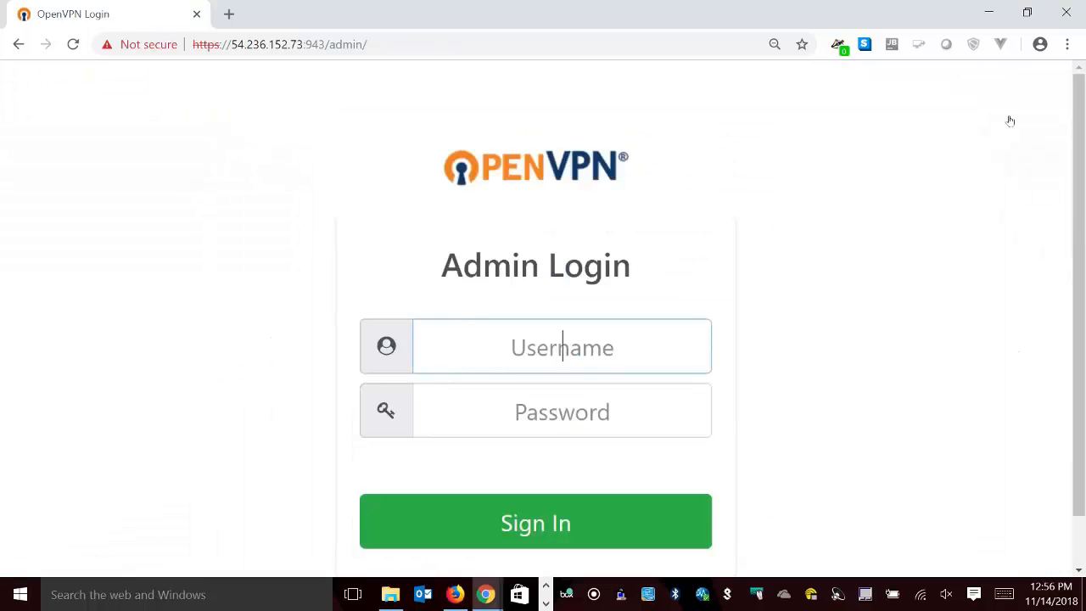
left_click_drag(331, 53, 406, 25)
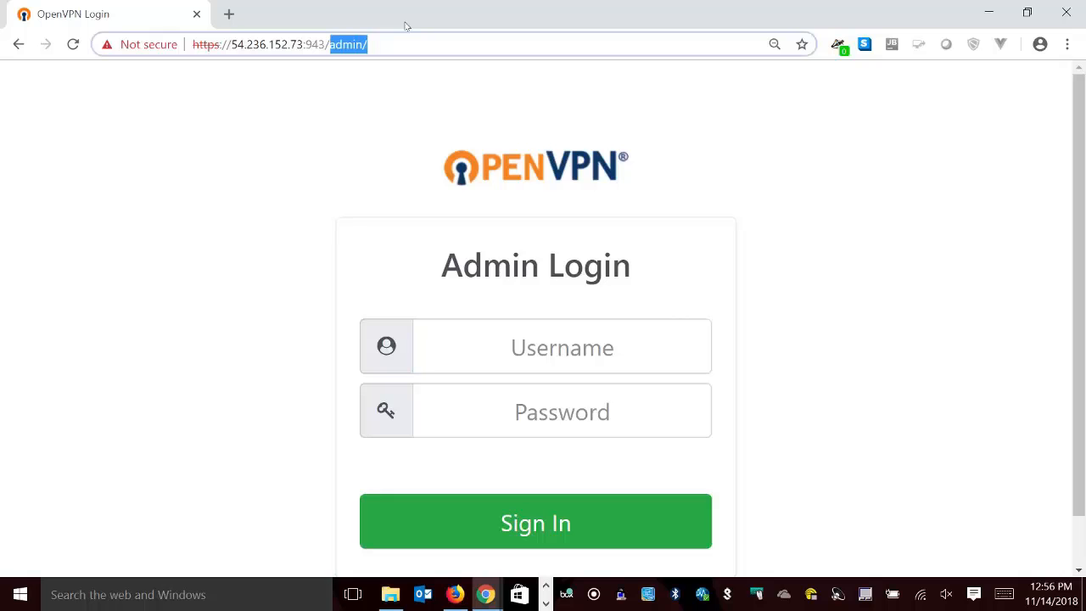
key("BackSpace")
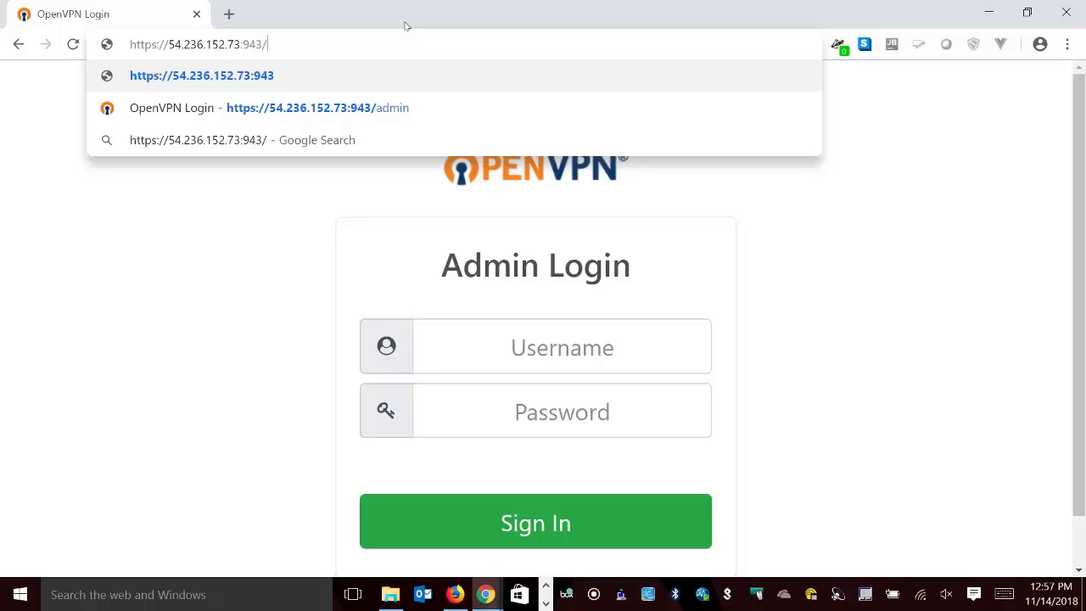
key("Return")
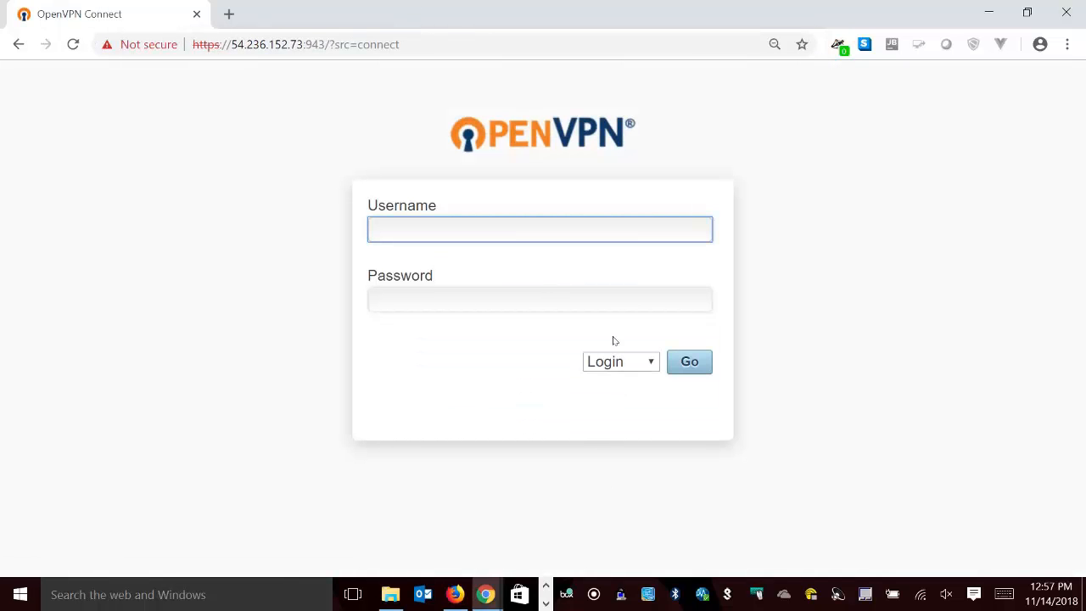
left_click(617, 362)
left_click(624, 393)
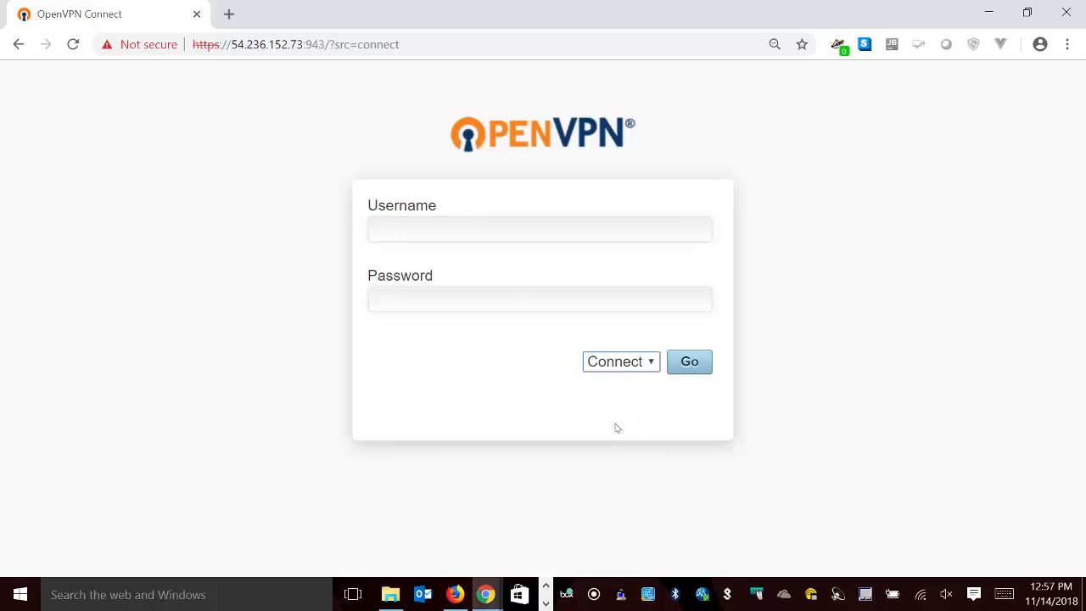
Sign in to the client page as drv with the account password.
left_click(511, 238)
left_click(875, 263)
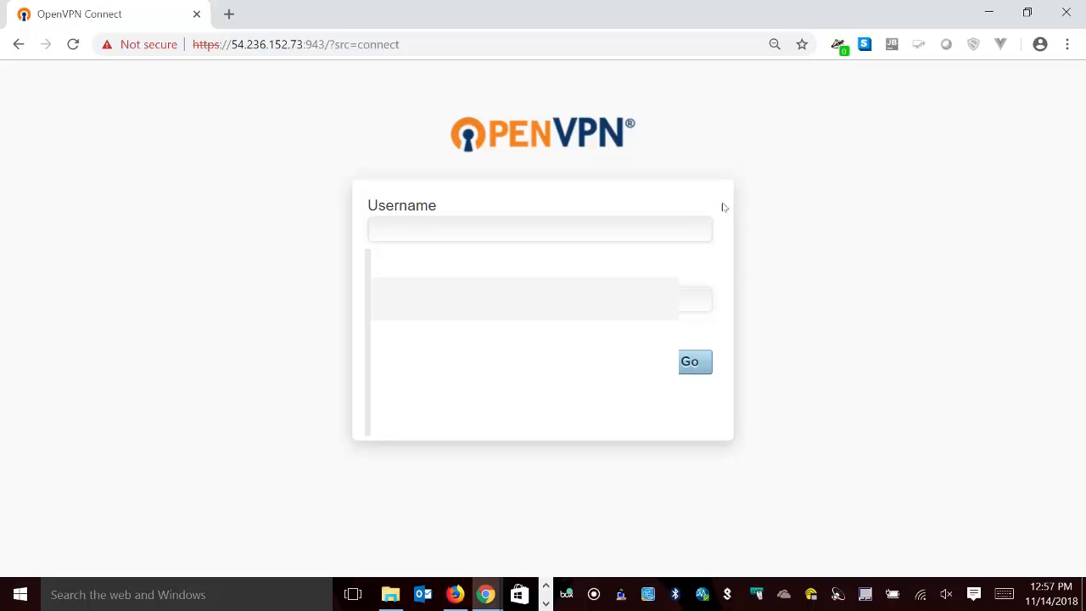
left_click(698, 226)
type("drv*****")
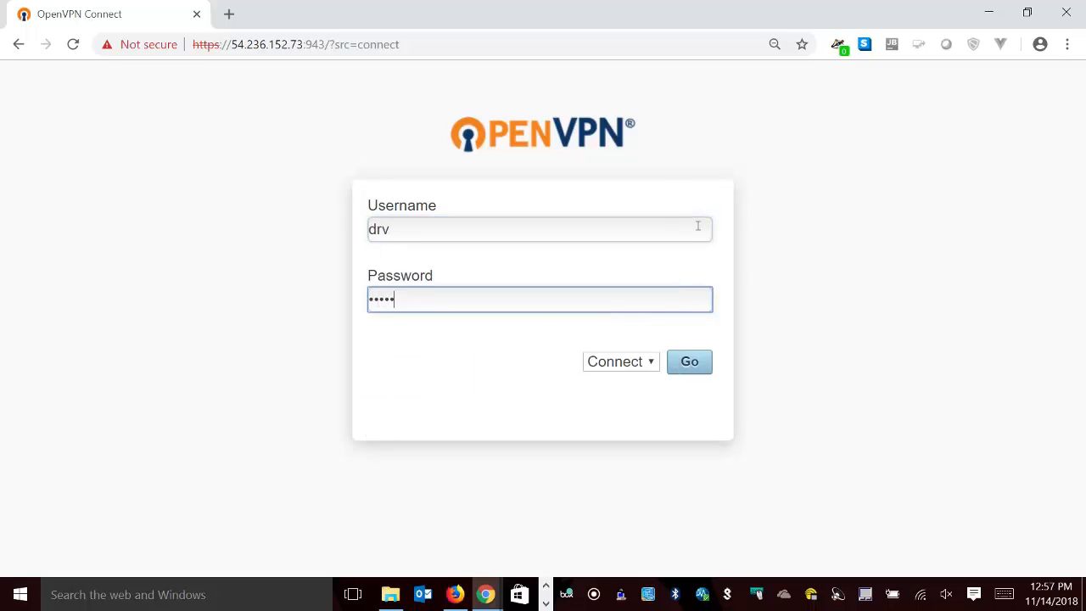
key("Return")
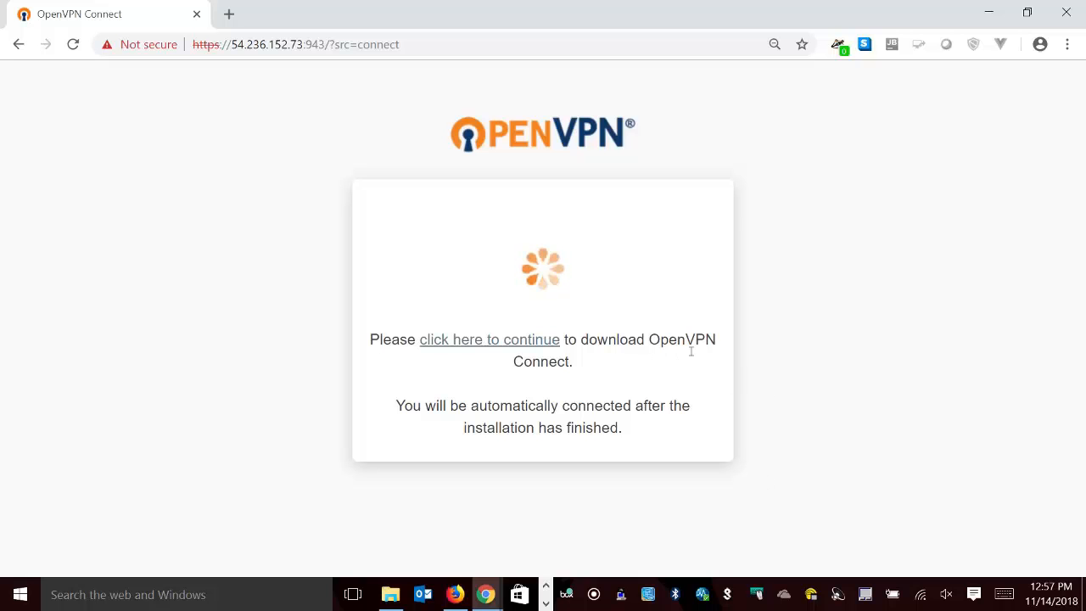
Download the OpenVPN Connect installer, return to the Admin Login page, and run the downloaded .msi file.
left_click(500, 345)
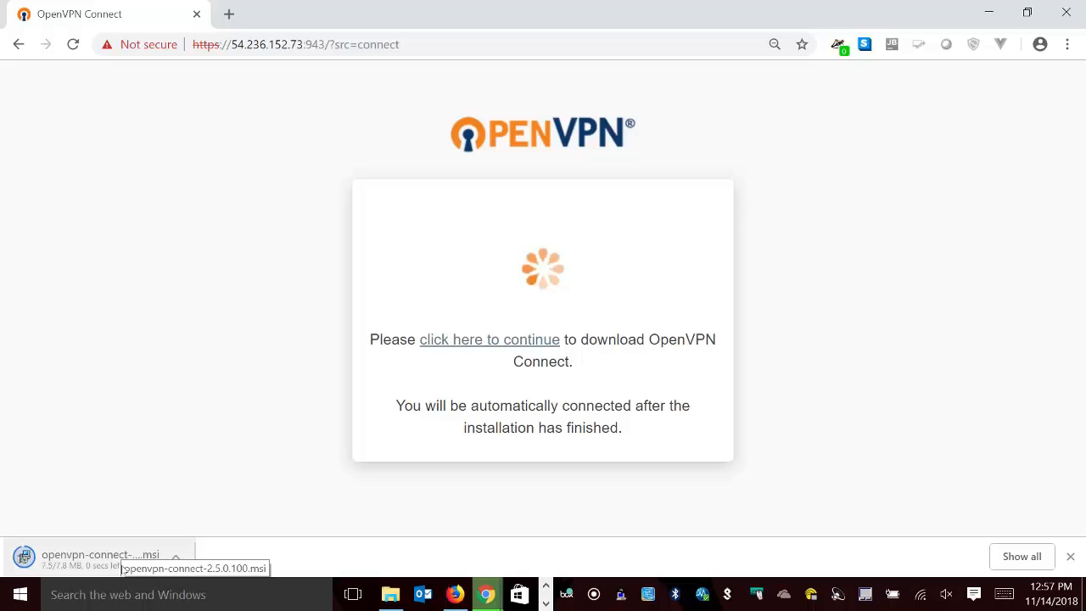
left_click(18, 44)
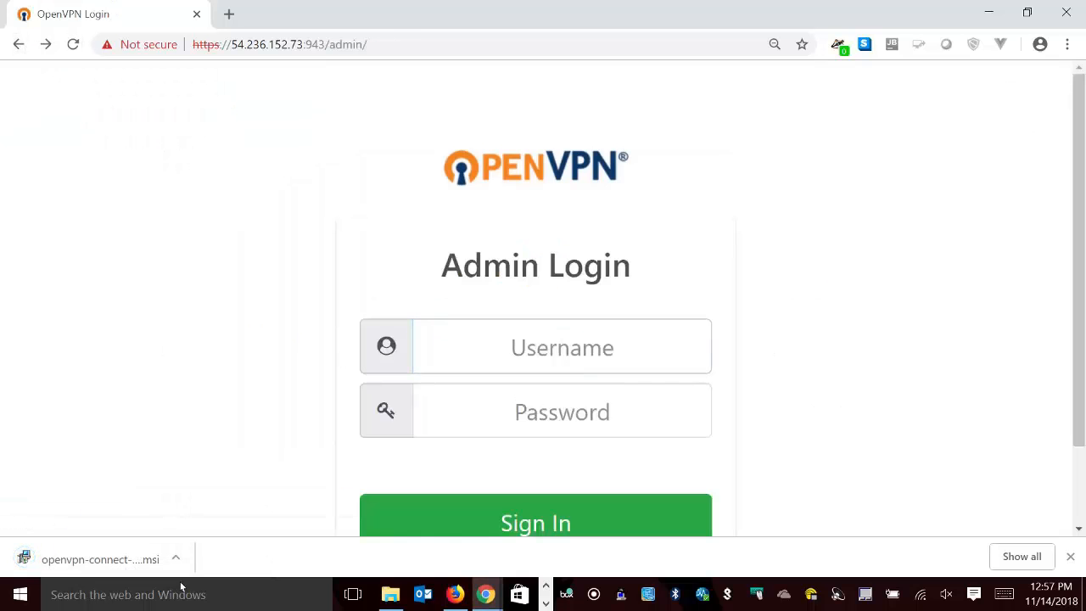
left_click(119, 559)
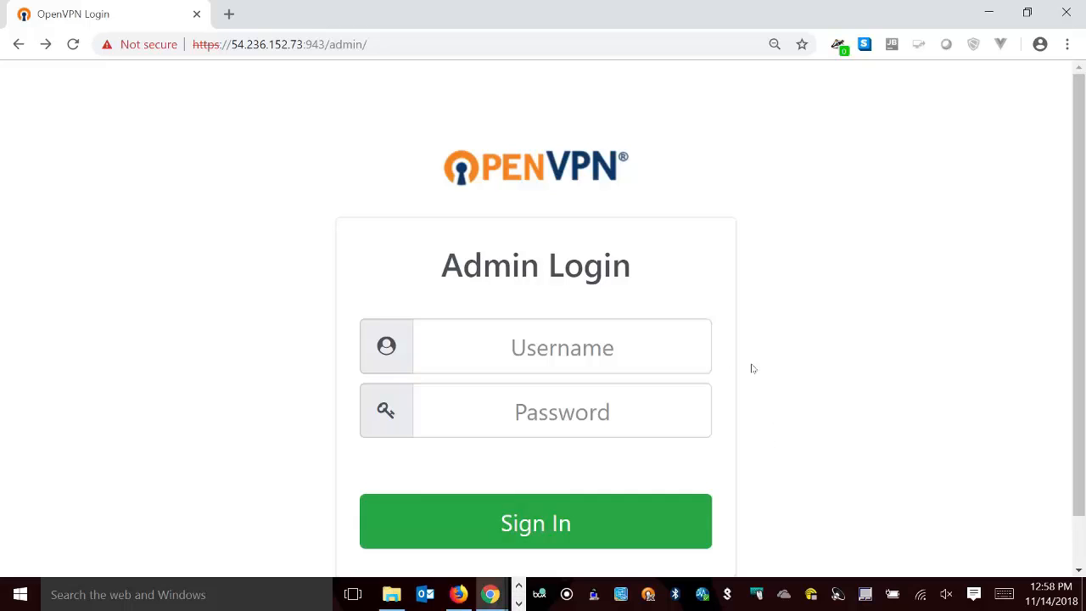
Copy the server IP address 54.236.152.73 from the Admin Login page's URL.
right_click(649, 596)
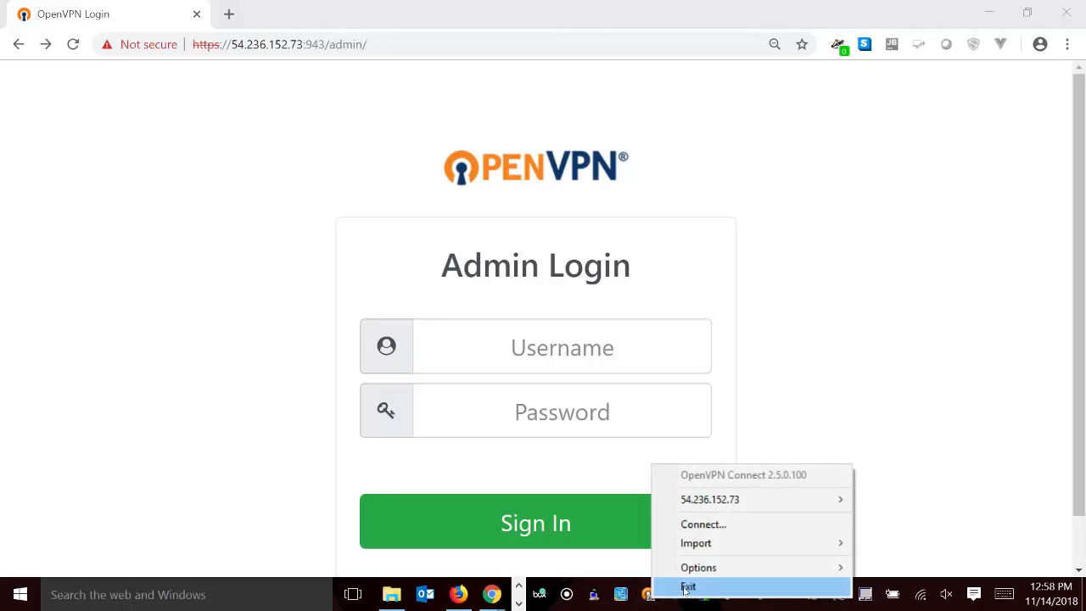
left_click(146, 421)
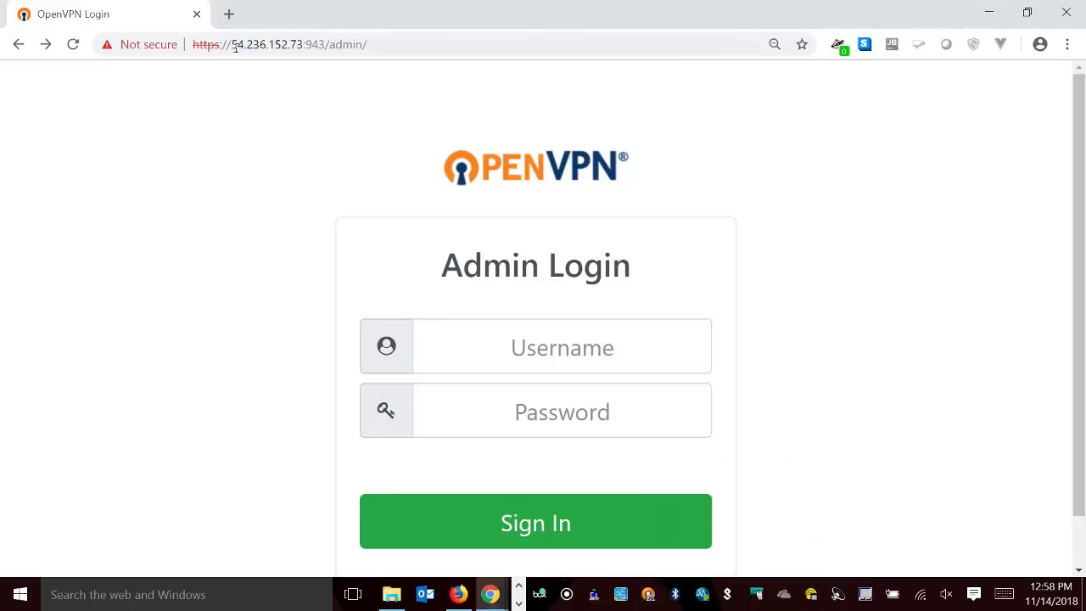
left_click_drag(233, 44, 303, 44)
right_click(283, 50)
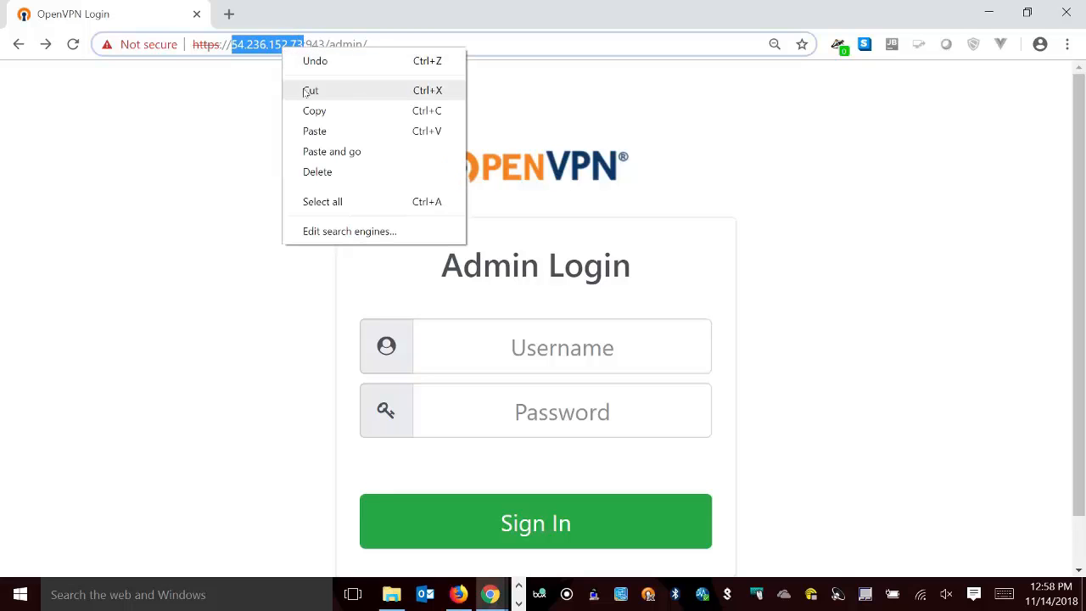
left_click(307, 108)
Start a new OpenVPN Connect connection, set the server hostname to 54.236.152.73, check it against the EC2 instance's public IP and continue.
right_click(648, 593)
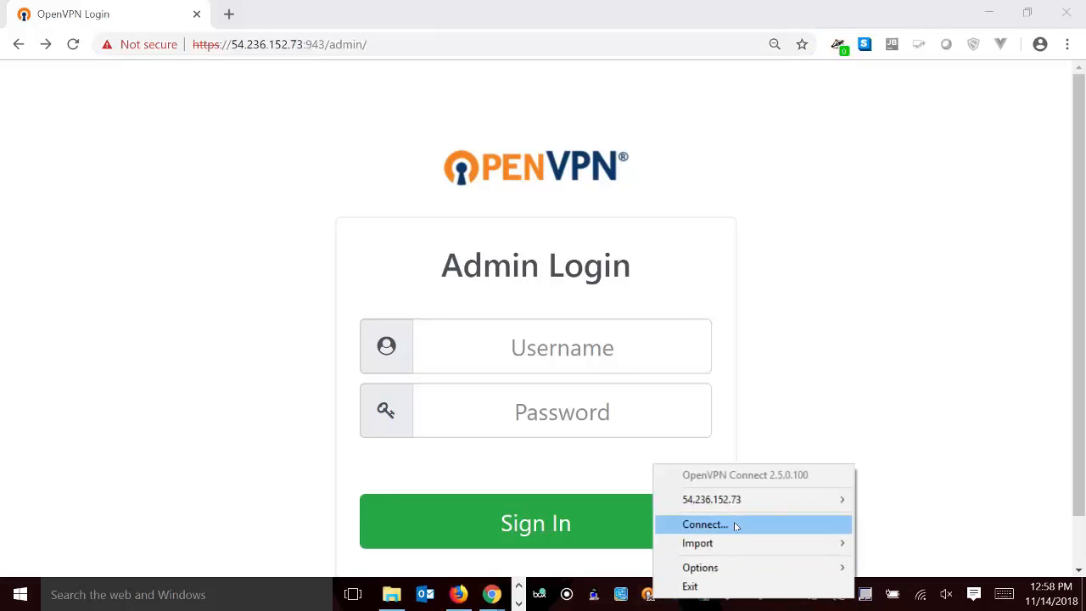
left_click(735, 525)
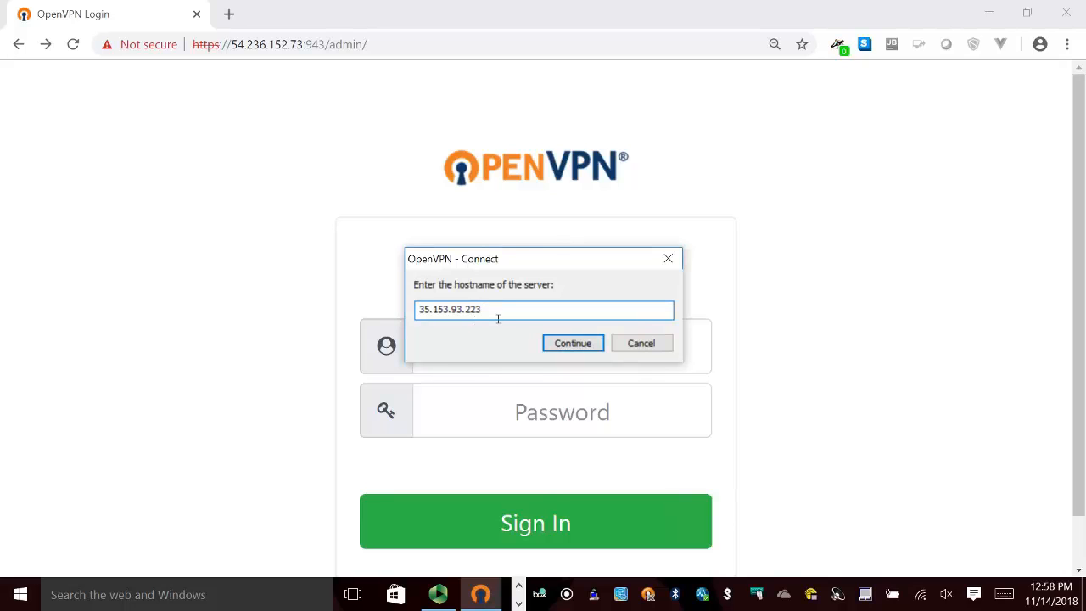
key("BackSpace")
key("BackSpace")
key("BackSpace")
key("BackSpace")
key("BackSpace")
key("BackSpace")
key("BackSpace")
key("BackSpace")
key("BackSpace")
key("BackSpace")
key("BackSpace")
key("BackSpace")
key("BackSpace")
key("ctrl+v")
left_click(518, 584)
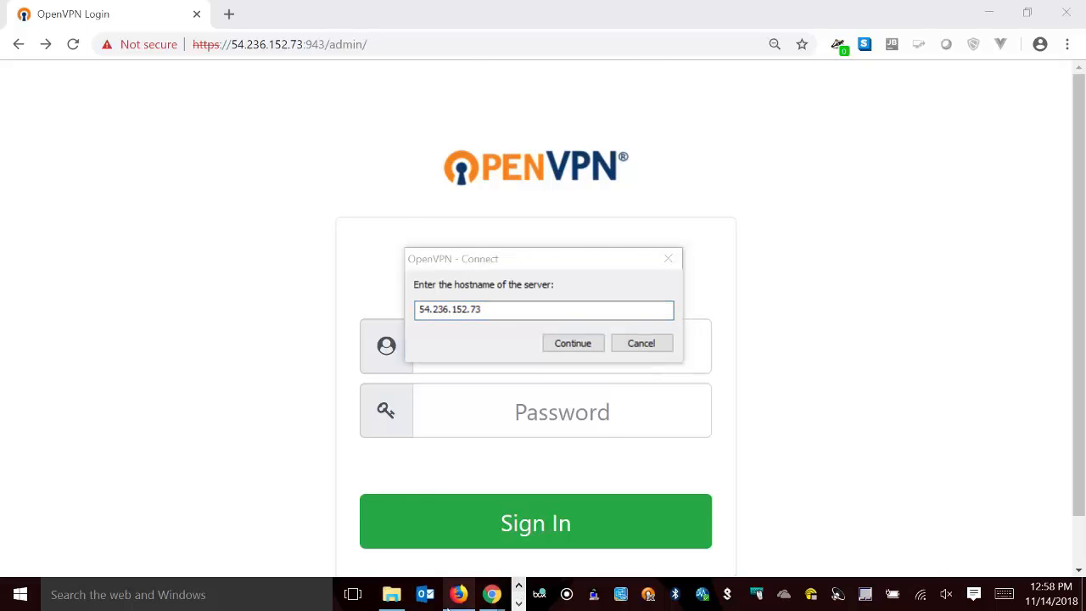
left_click(458, 593)
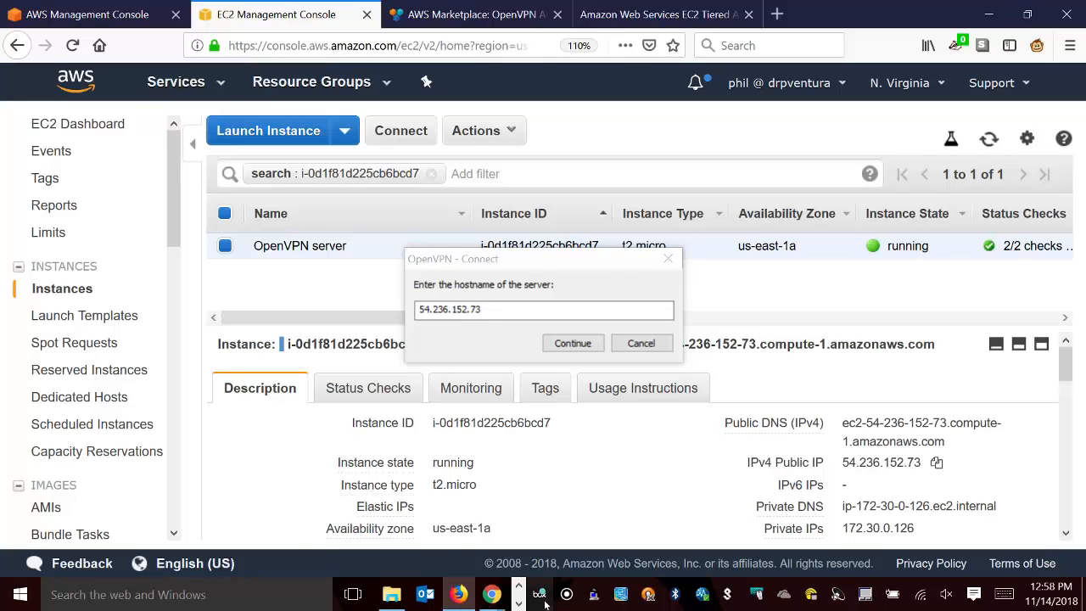
left_click(518, 602)
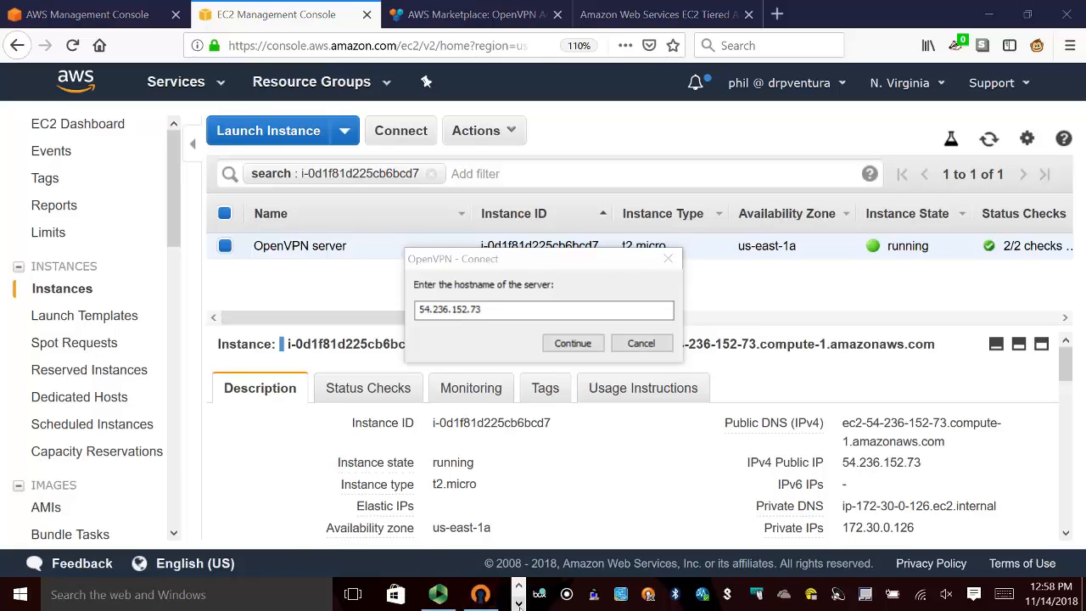
left_click(576, 344)
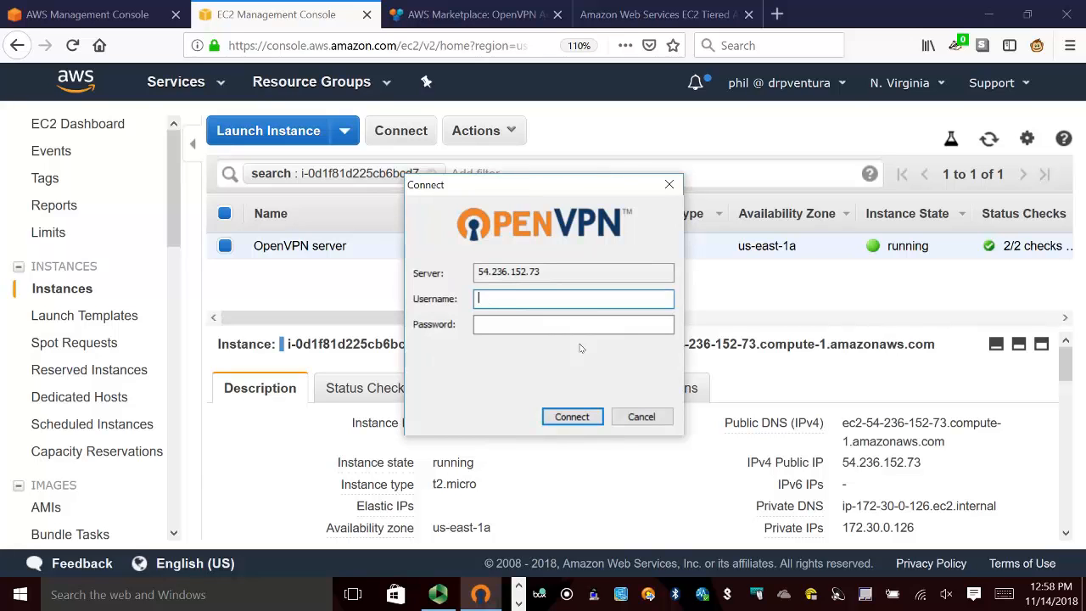
Fill in the VPN login with the username drv and the account password.
type("drv")
key("Tab")
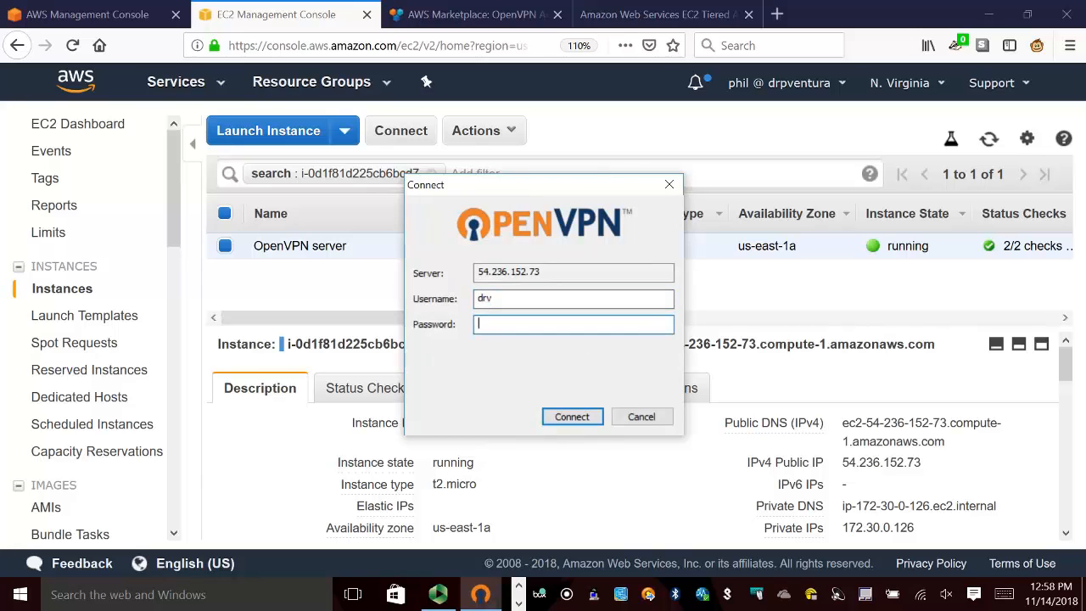
type("•••••")
Switch to the Chrome window and search Google for whatsmyip in a new tab.
left_click(518, 585)
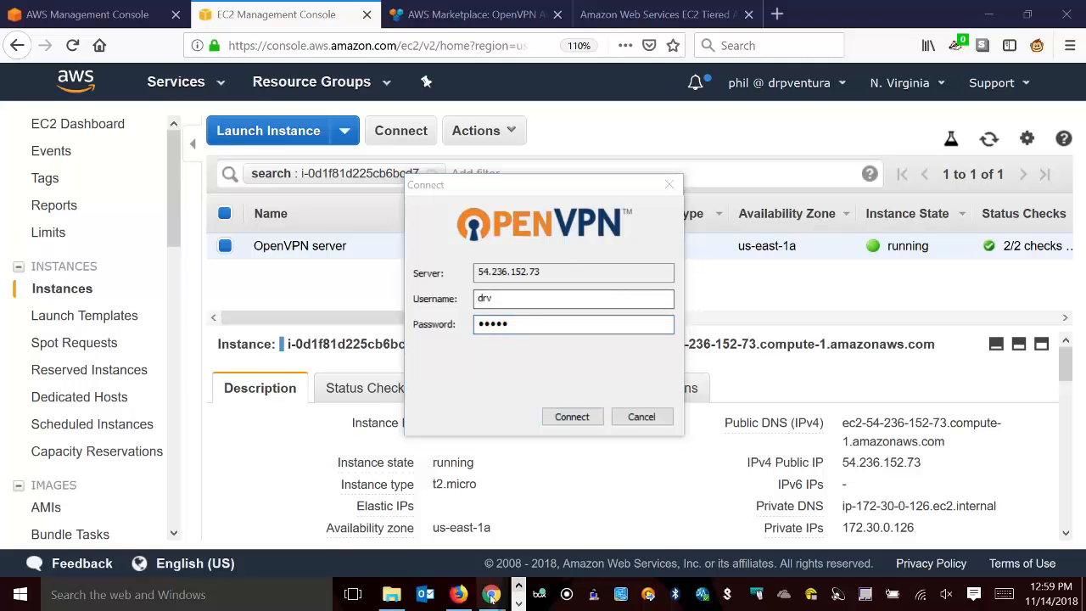
mouse_move(491, 594)
left_click(586, 519)
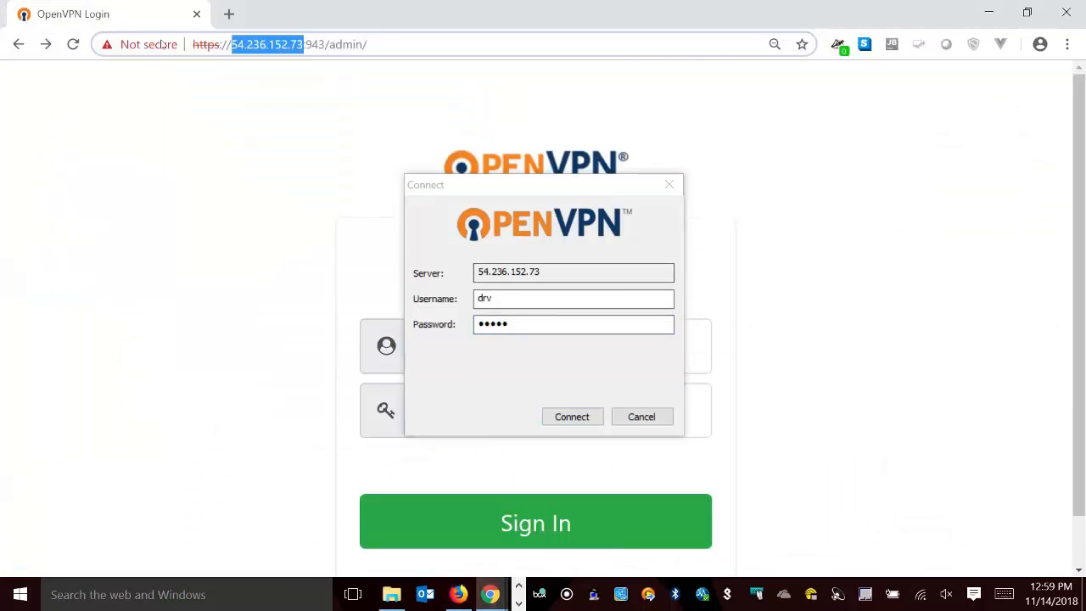
left_click(230, 14)
type("whats")
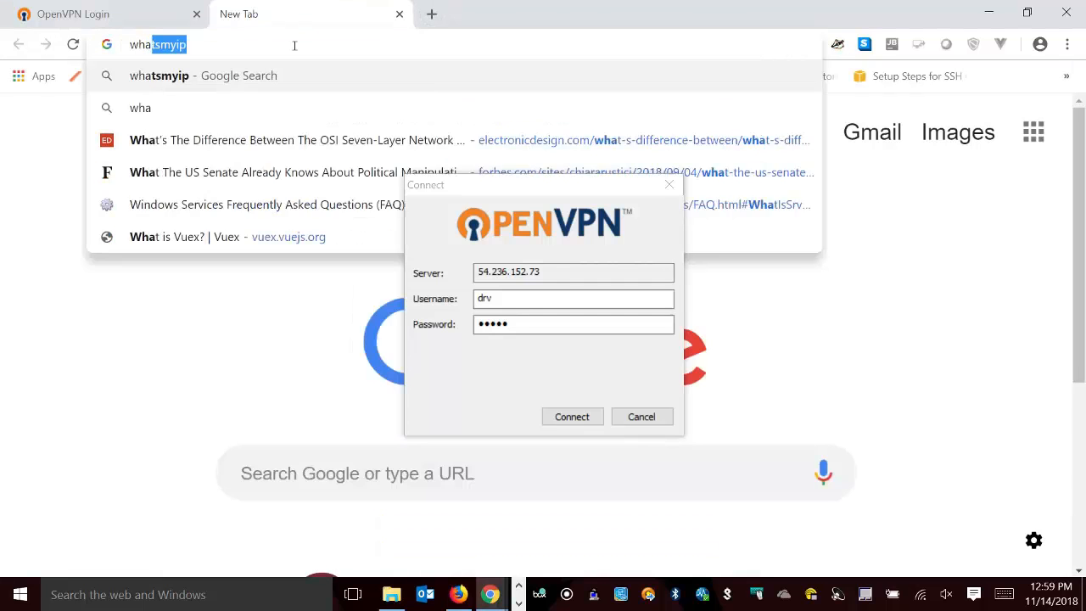
type("myip")
key("BackSpace")
type("ip")
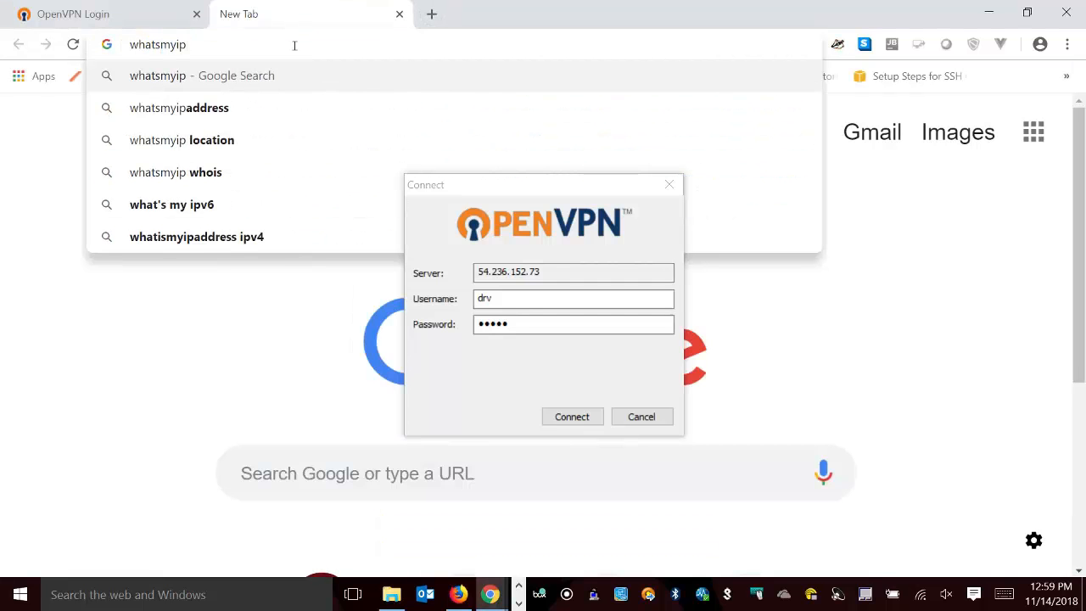
key("Return")
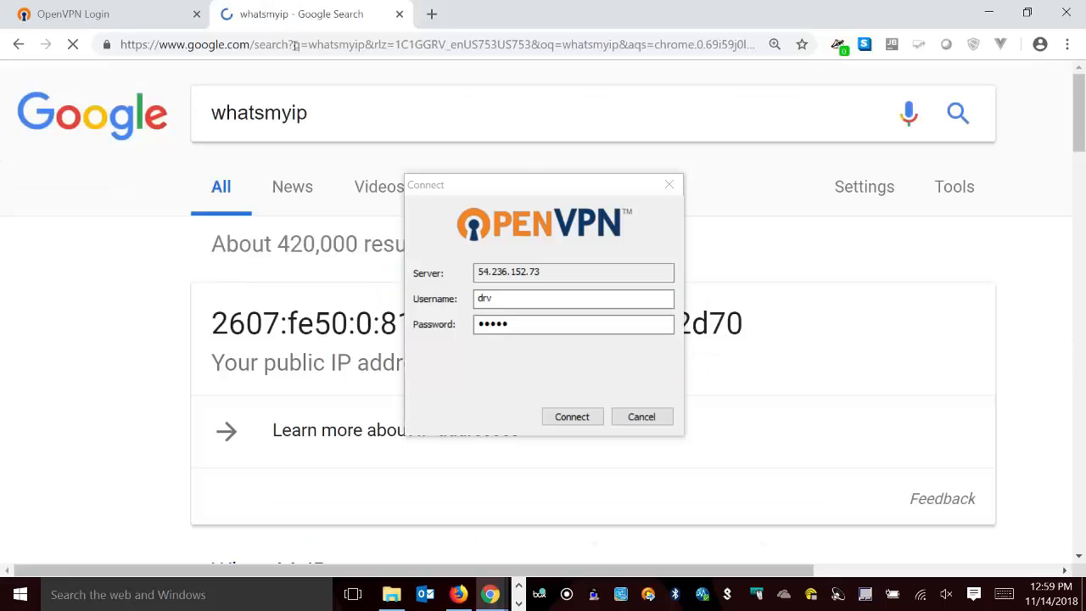
Open the WhatsMyIP result and uncover the reported IP address to examine the public address before connecting.
left_click_drag(524, 182, 808, 70)
scroll(308, 398, "down", 2)
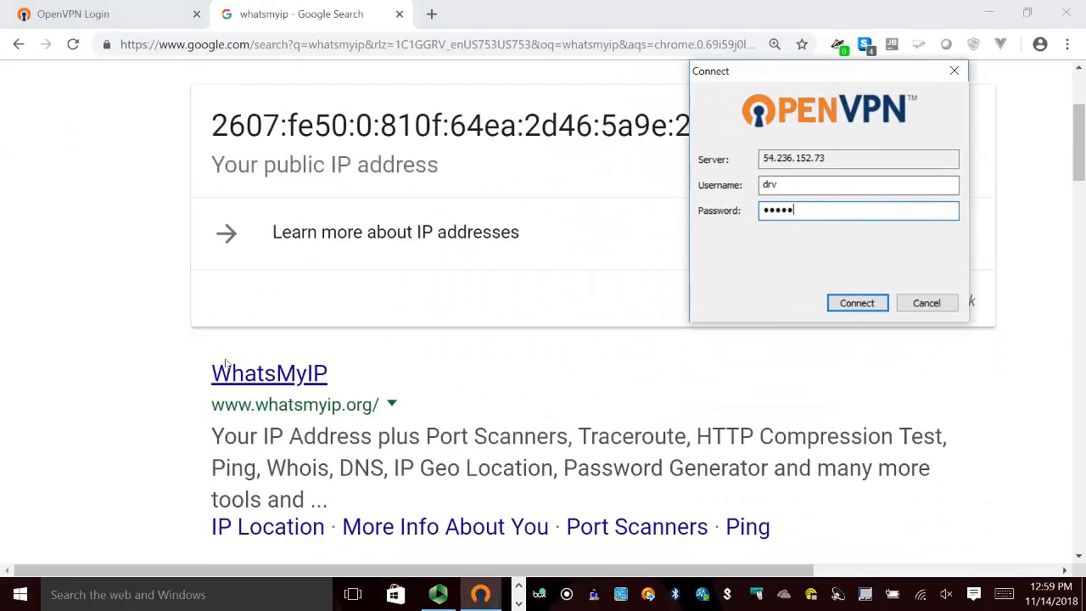
left_click(270, 375)
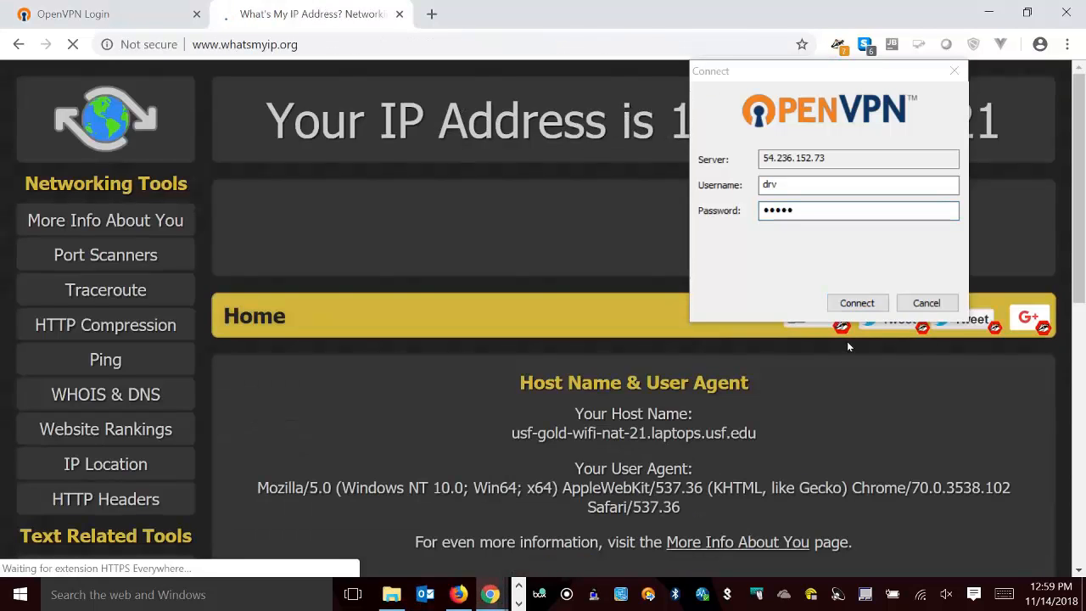
scroll(788, 428, "down", 2)
scroll(787, 429, "up", 2)
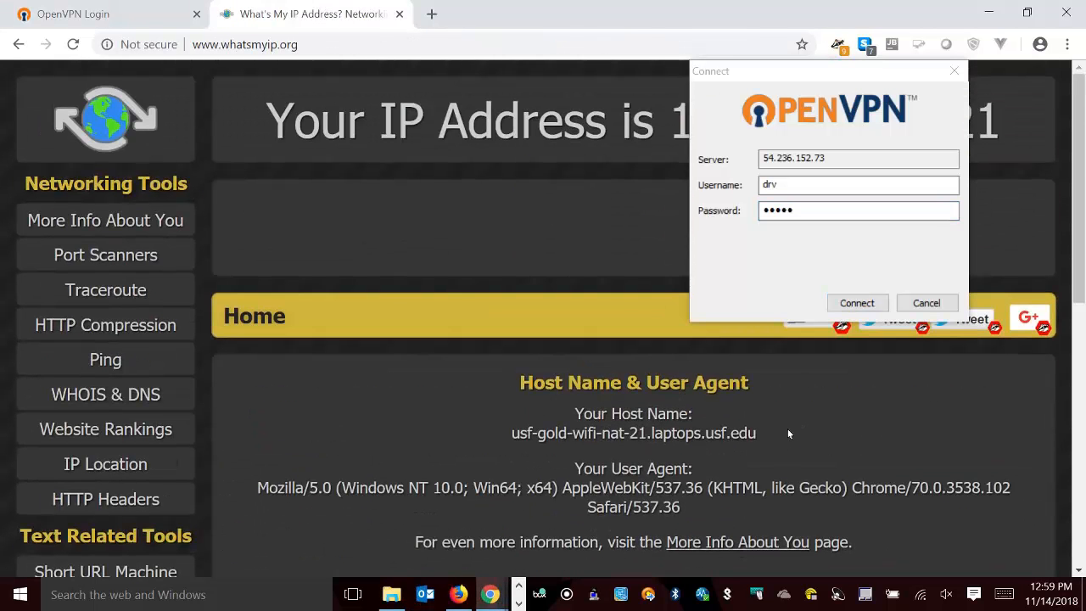
left_click_drag(796, 80, 566, 270)
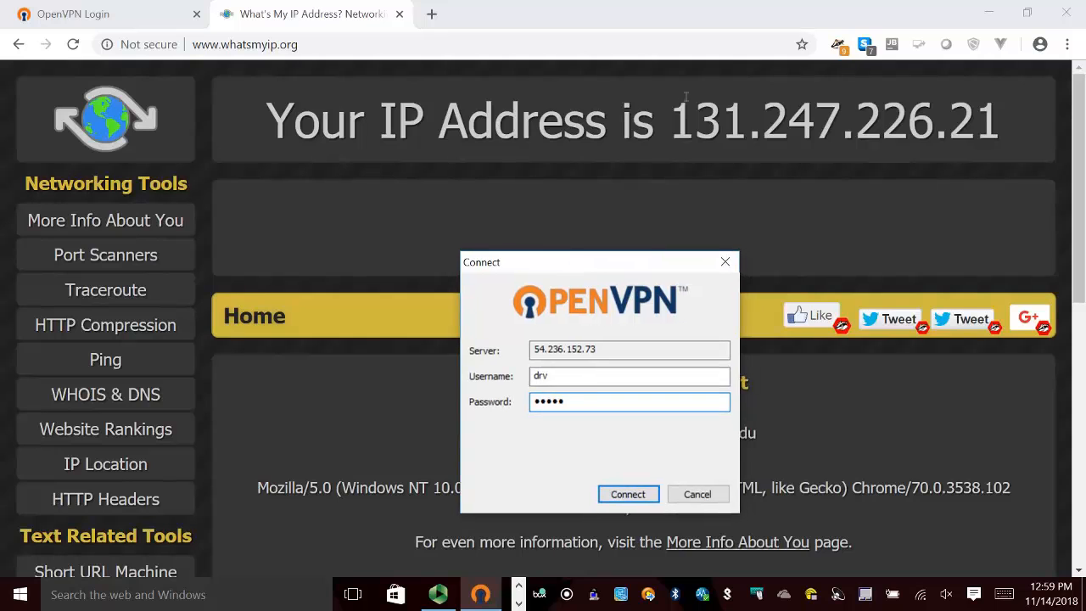
left_click_drag(688, 126, 1009, 138)
left_click(723, 136)
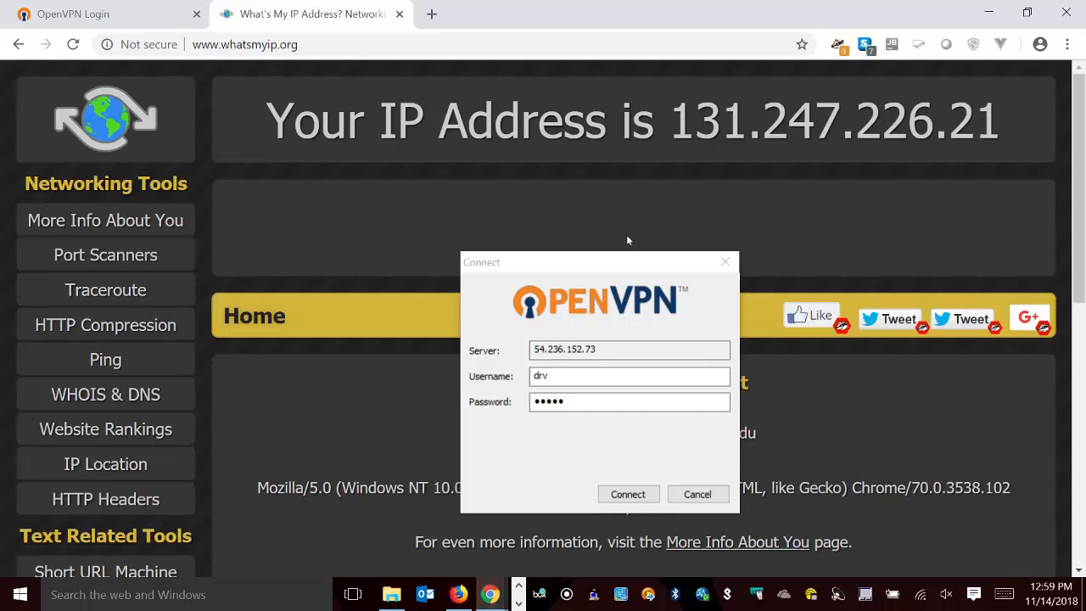
Connect to the VPN server, allow the unverified profile and decline making the PC discoverable on the network.
left_click_drag(627, 261, 626, 131)
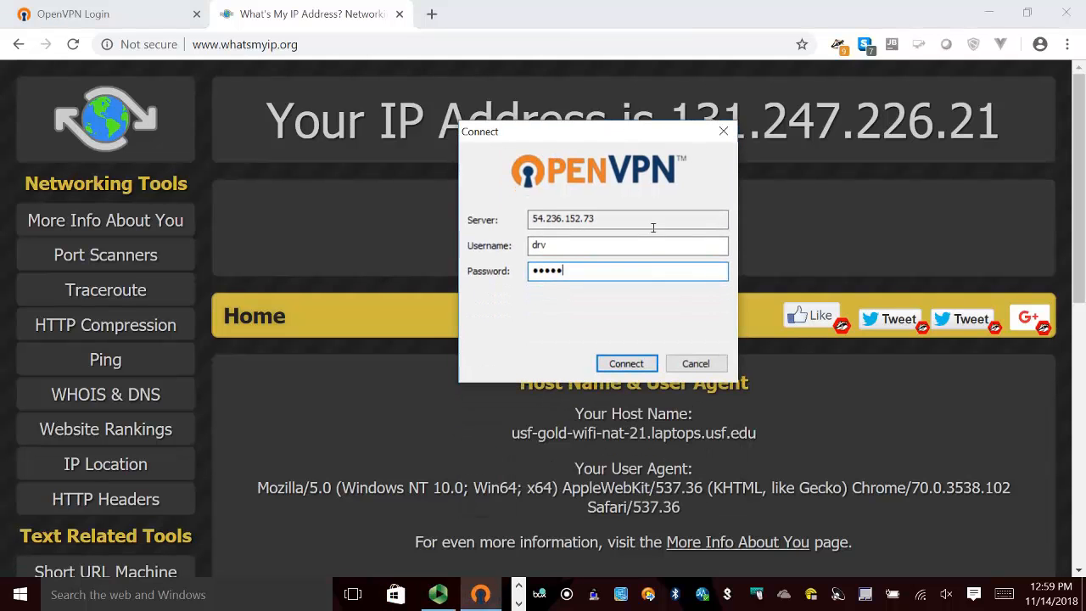
left_click(628, 363)
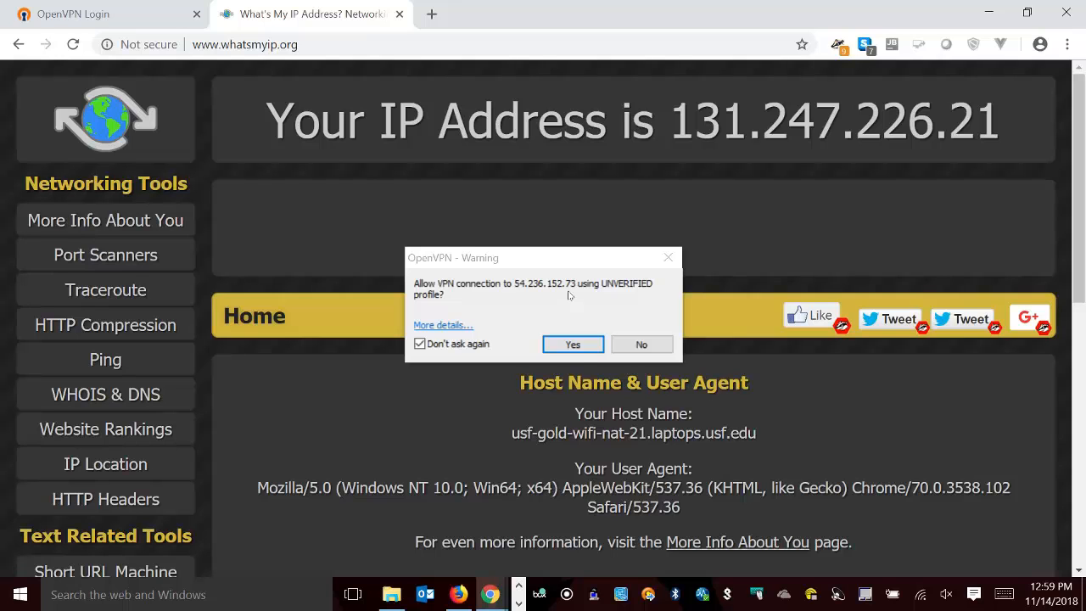
left_click(578, 346)
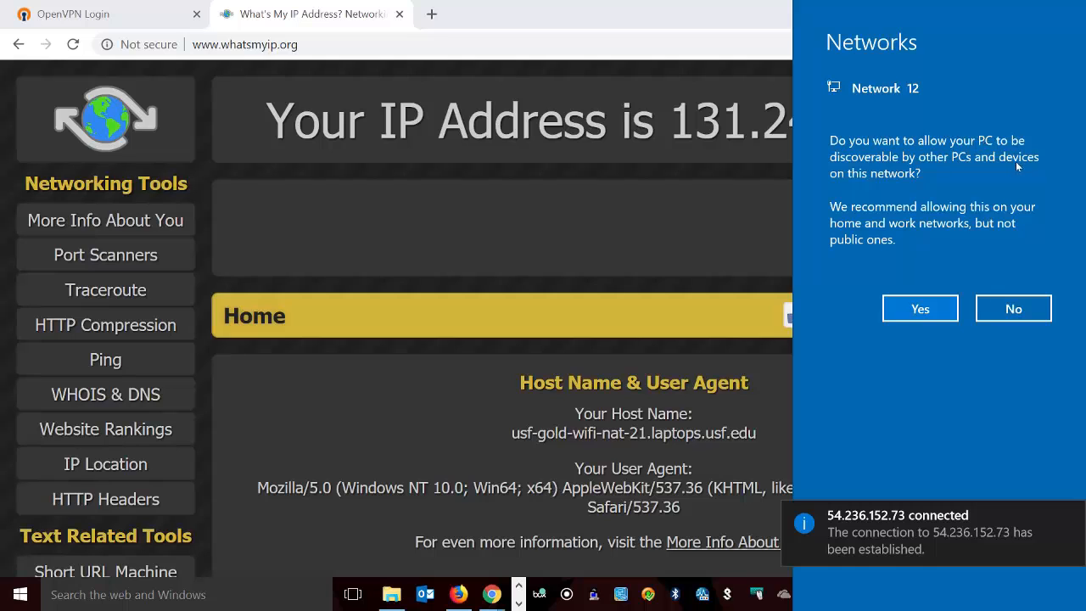
left_click(1012, 316)
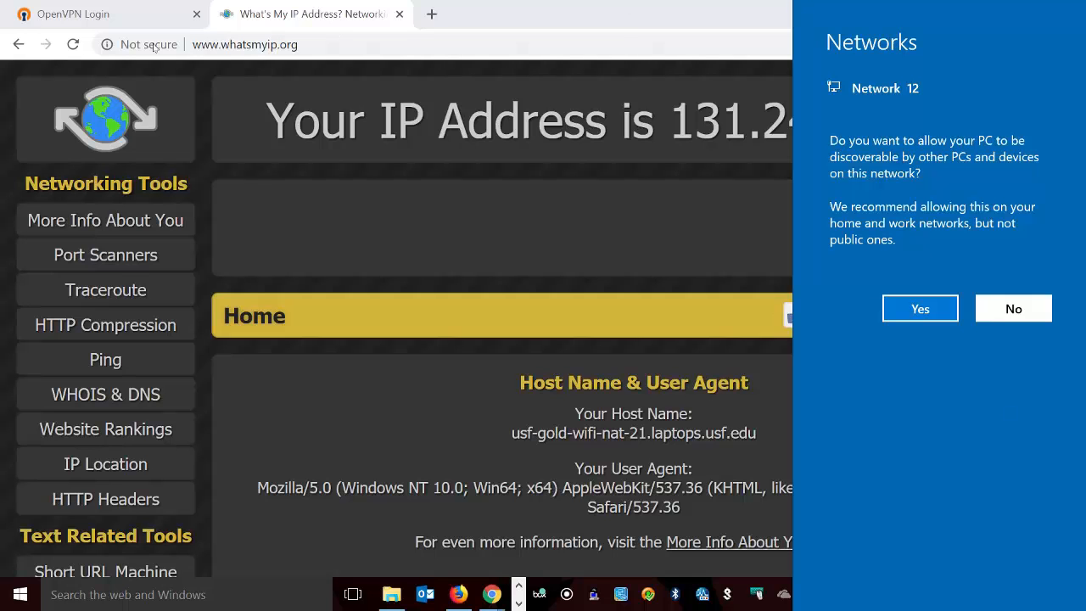
Reload the WhatsMyIP page and check the public IP address reported over the VPN.
left_click(73, 44)
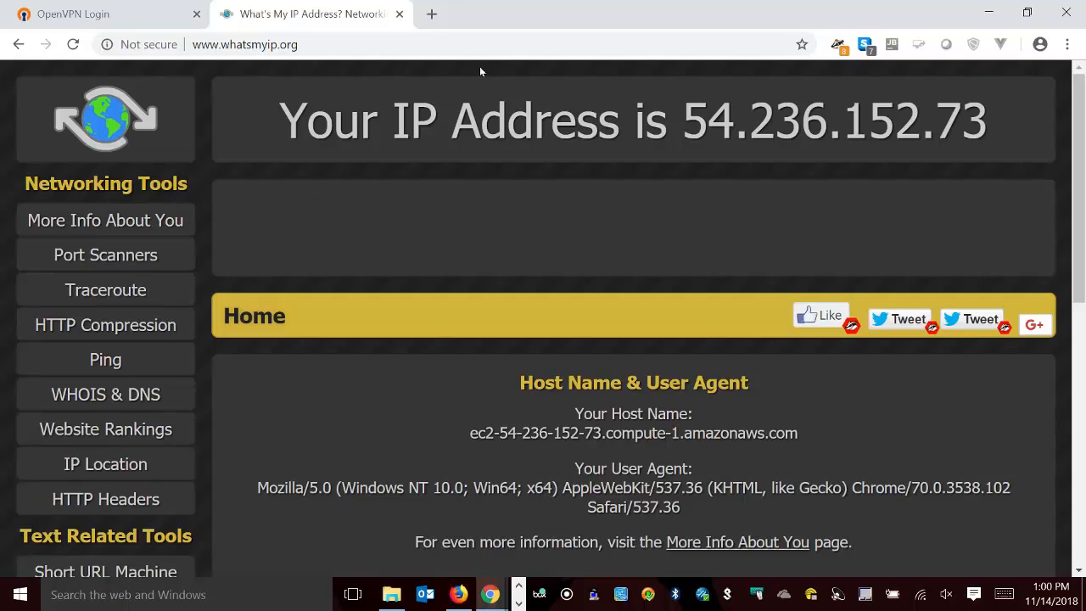
left_click_drag(684, 127, 996, 136)
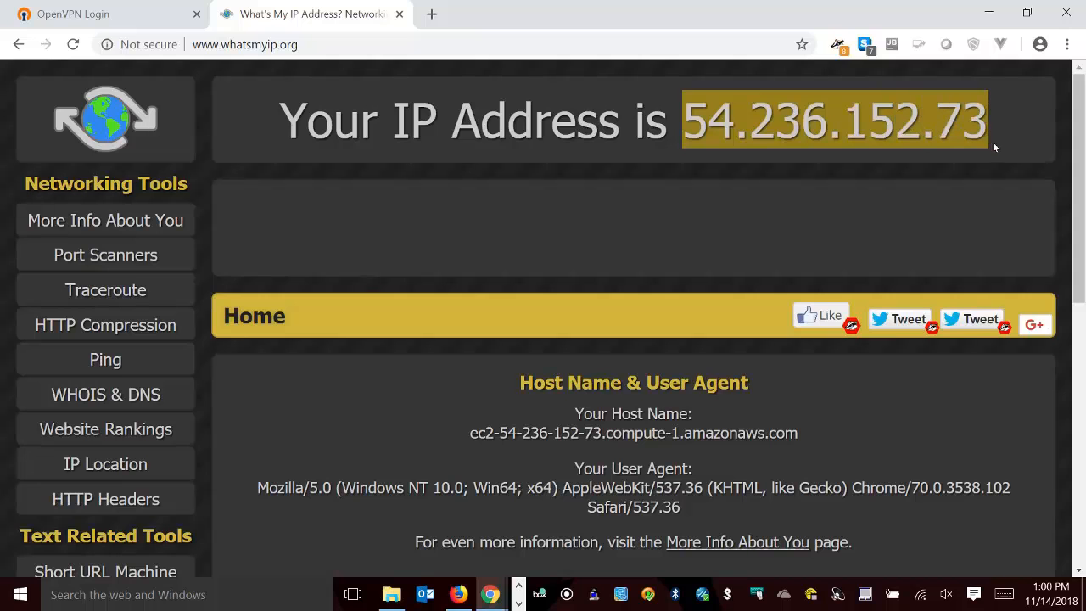
Place the EC2 console and WhatsMyIP windows side by side and compare the instance's IPv4 Public IP with the reported address.
left_click(458, 594)
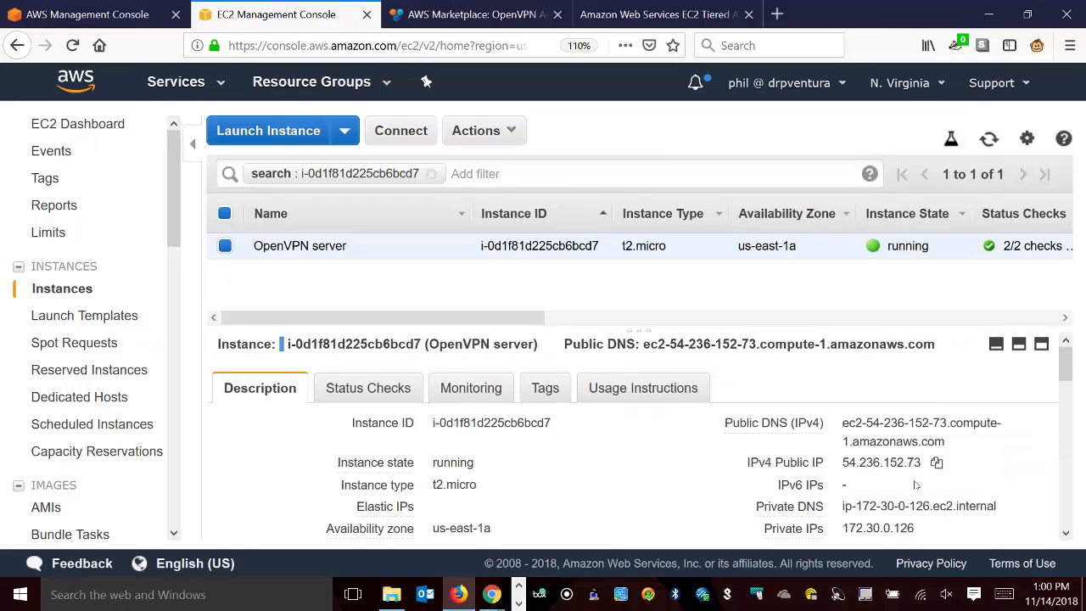
left_click_drag(872, 8, 7, 152)
left_click(618, 237)
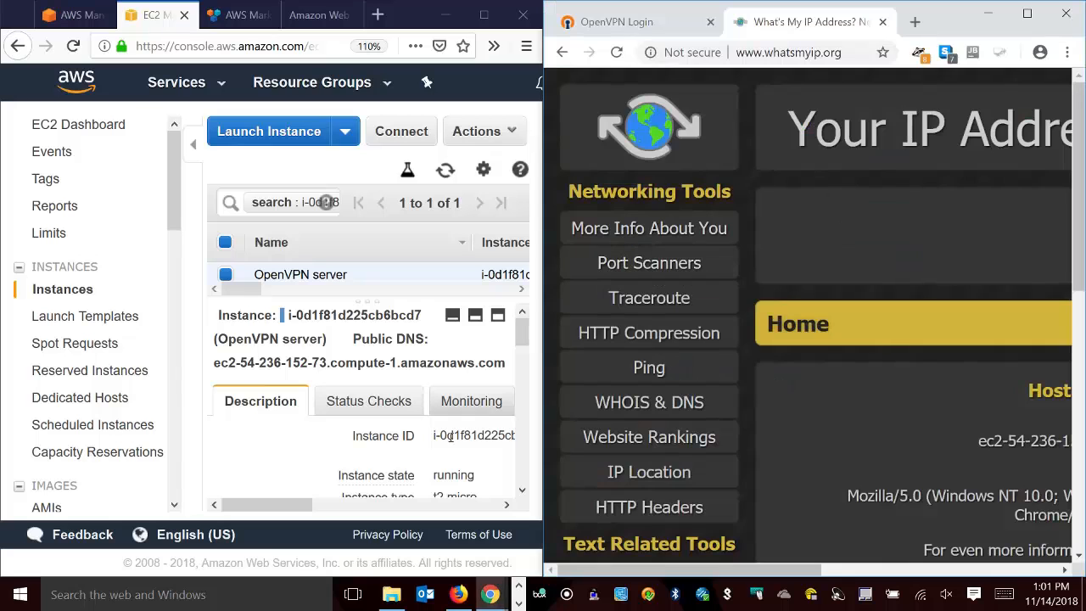
left_click_drag(289, 507, 483, 508)
scroll(422, 479, "down", 2)
scroll(421, 480, "down", 3)
scroll(458, 463, "up", 3)
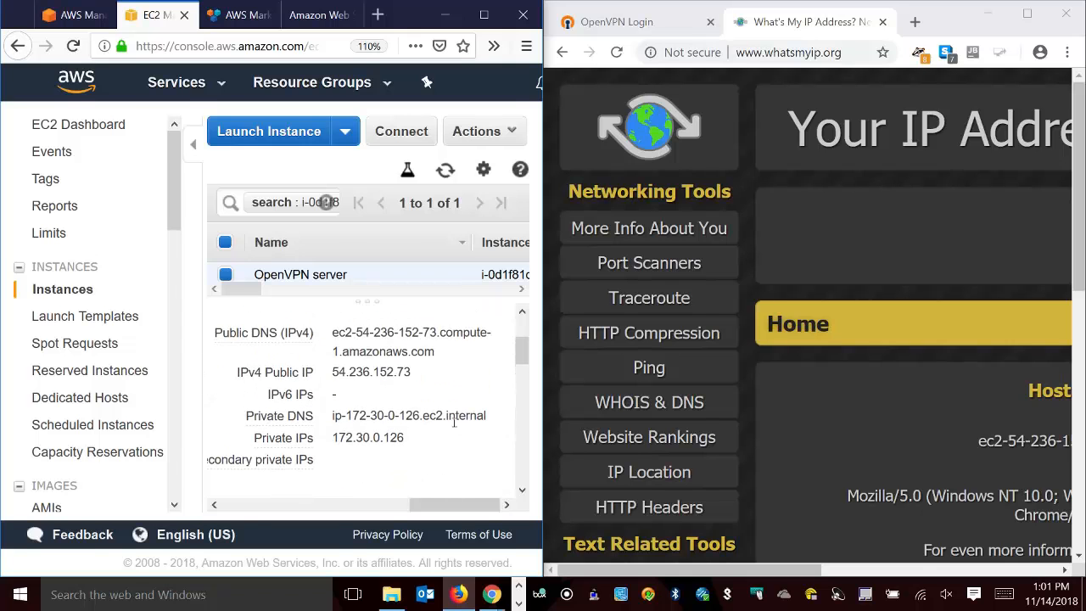
key("ctrl+plus")
left_click_drag(452, 497, 460, 498)
scroll(469, 459, "down", 3)
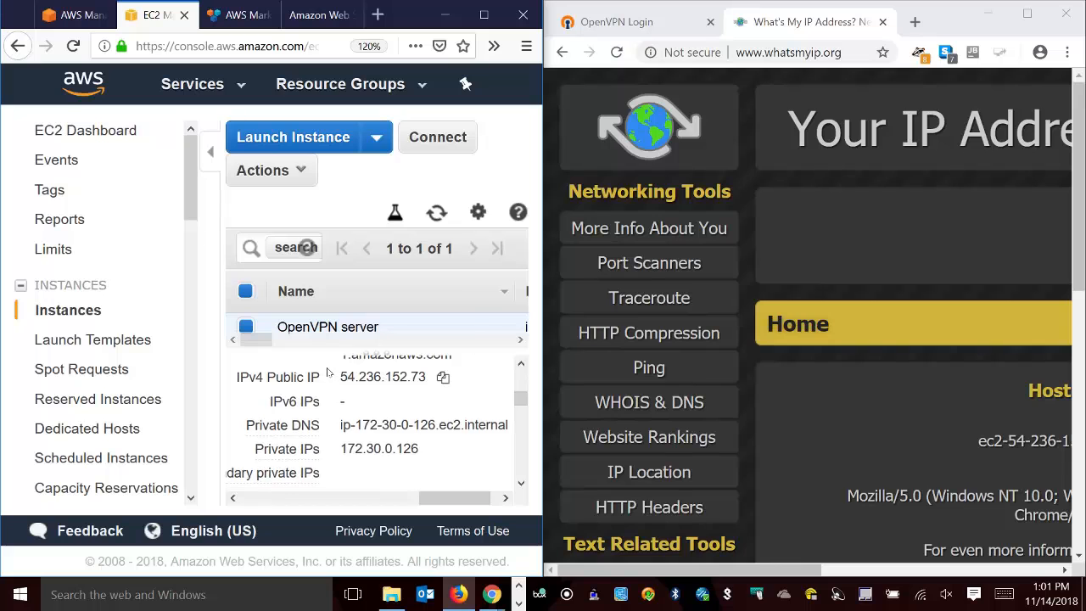
left_click_drag(737, 571, 974, 570)
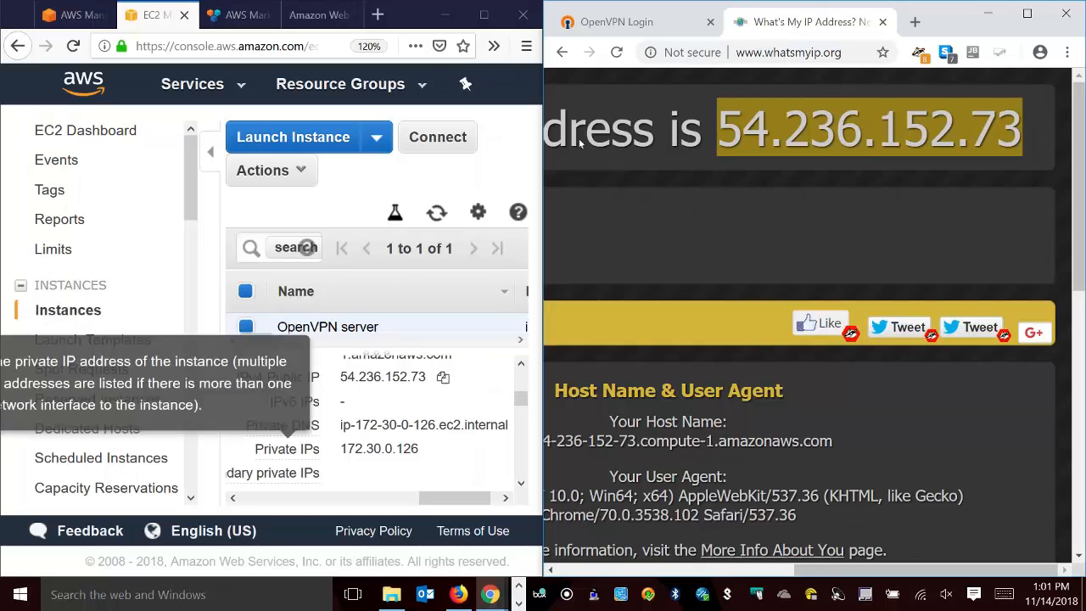
Disconnect OpenVPN Connect from 54.236.152.73.
right_click(649, 598)
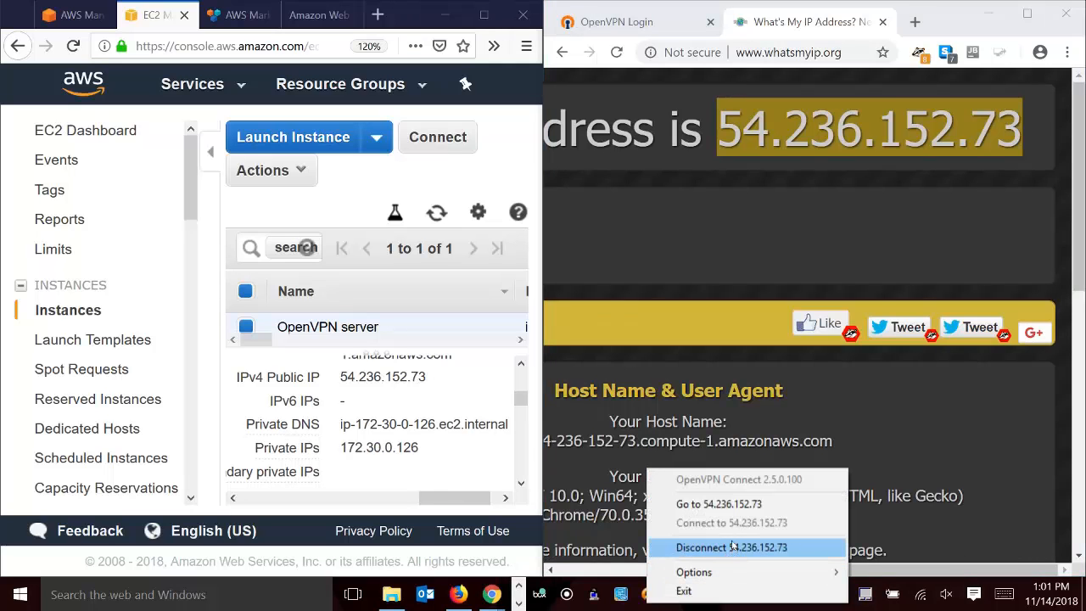
left_click(719, 548)
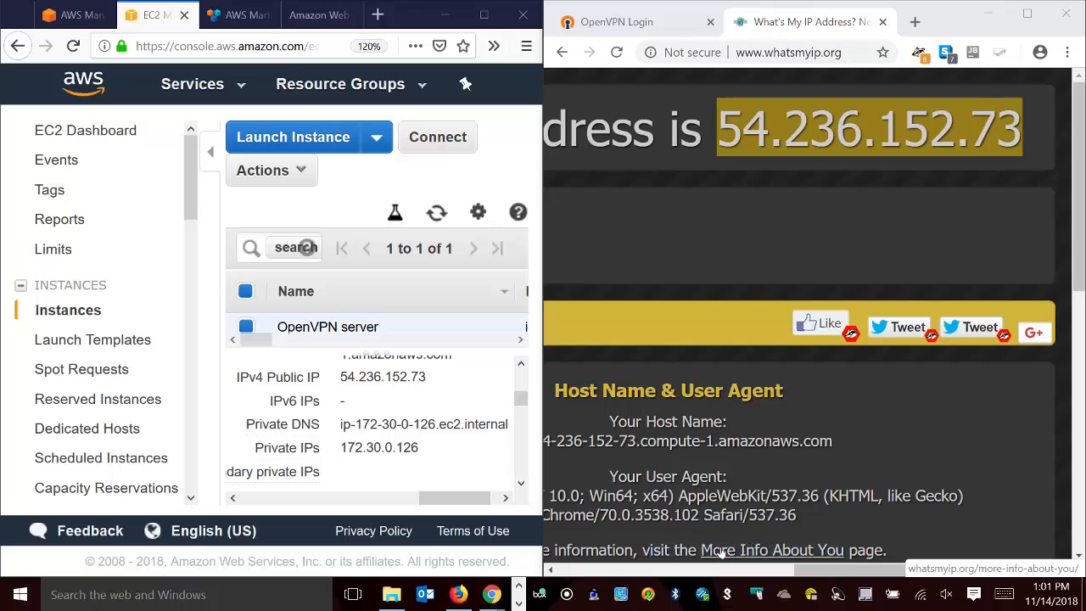
Maximize the EC2 console window and terminate the OpenVPN server instance.
left_click(483, 14)
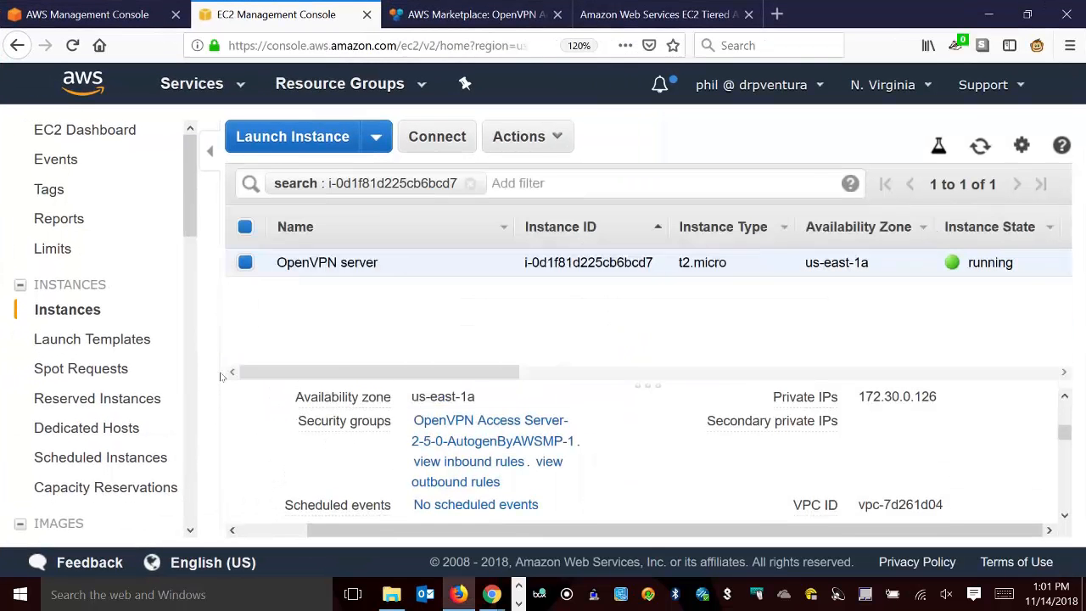
right_click(400, 265)
mouse_move(509, 370)
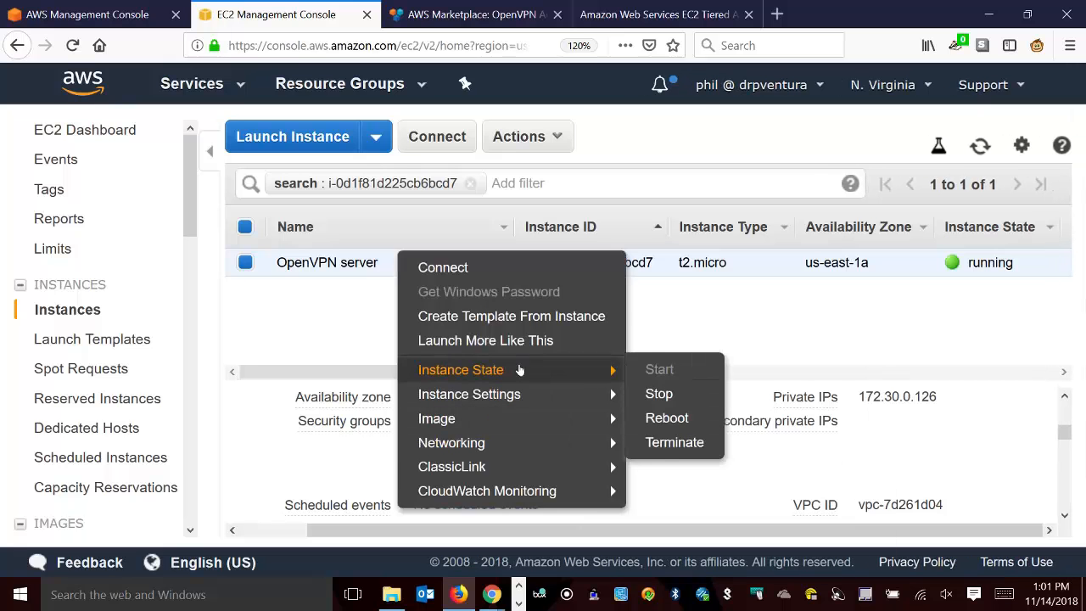
left_click(675, 442)
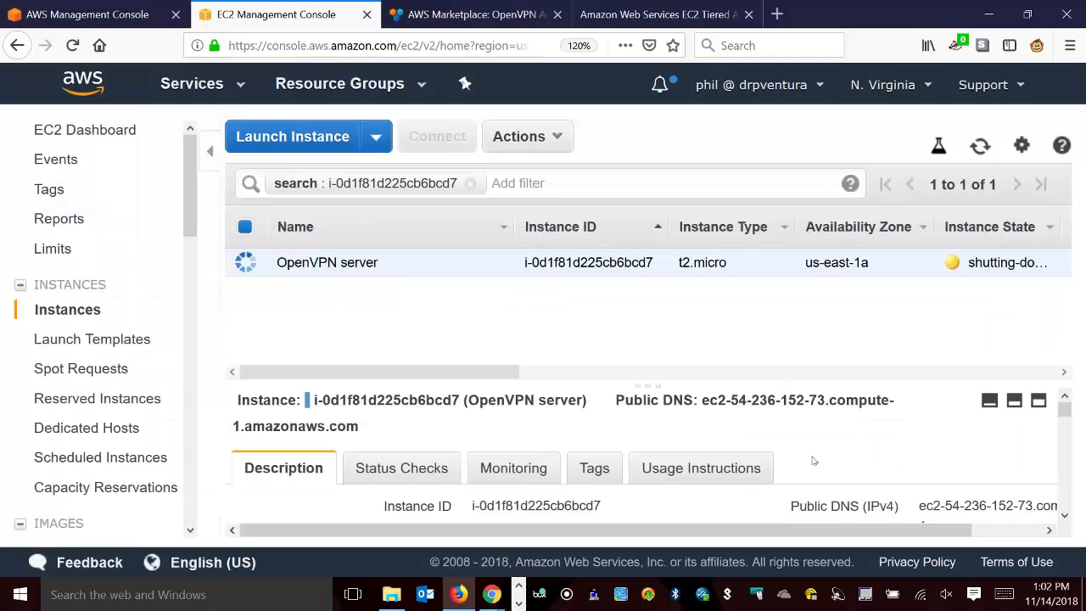
Open the VPC service from the AWS console in a new tab and close the AWS Marketplace and EC2 tiered pricing tabs.
left_click(140, 6)
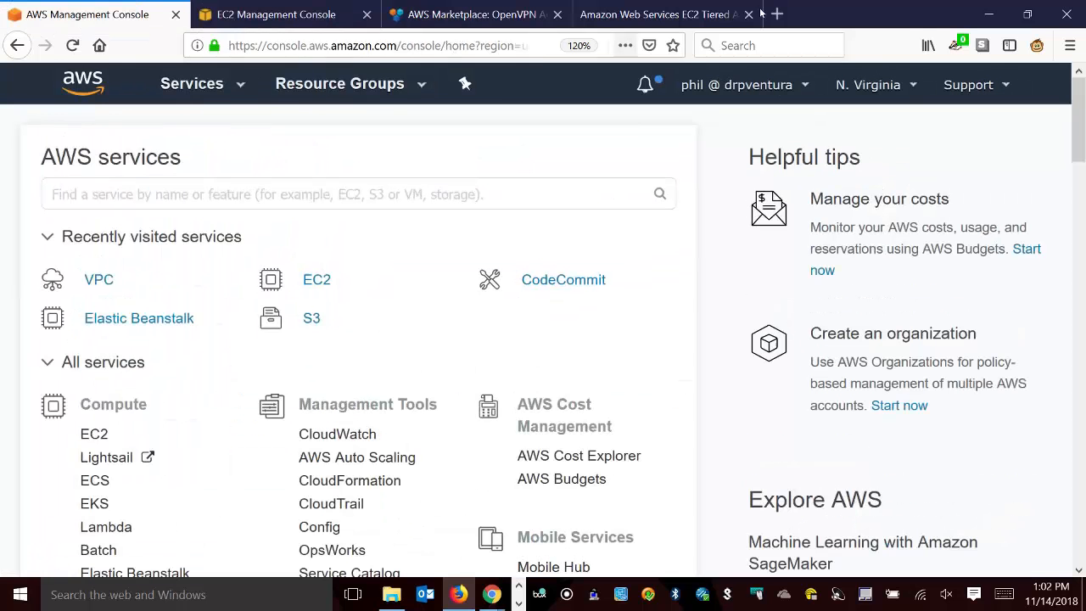
right_click(112, 283)
left_click(144, 289)
left_click_drag(327, 24, 509, 17)
left_click(712, 14)
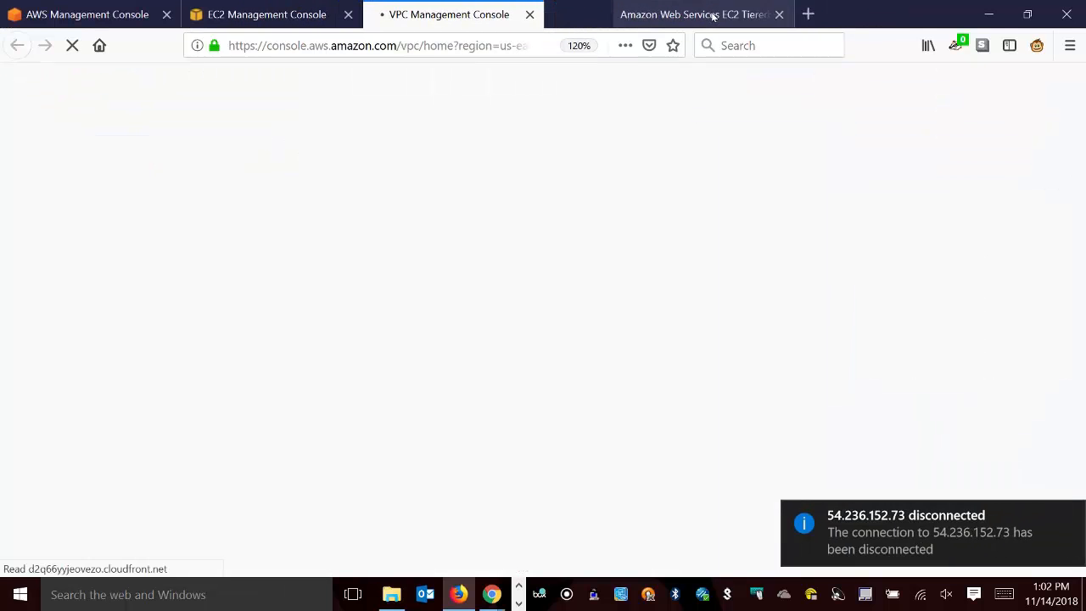
left_click(712, 14)
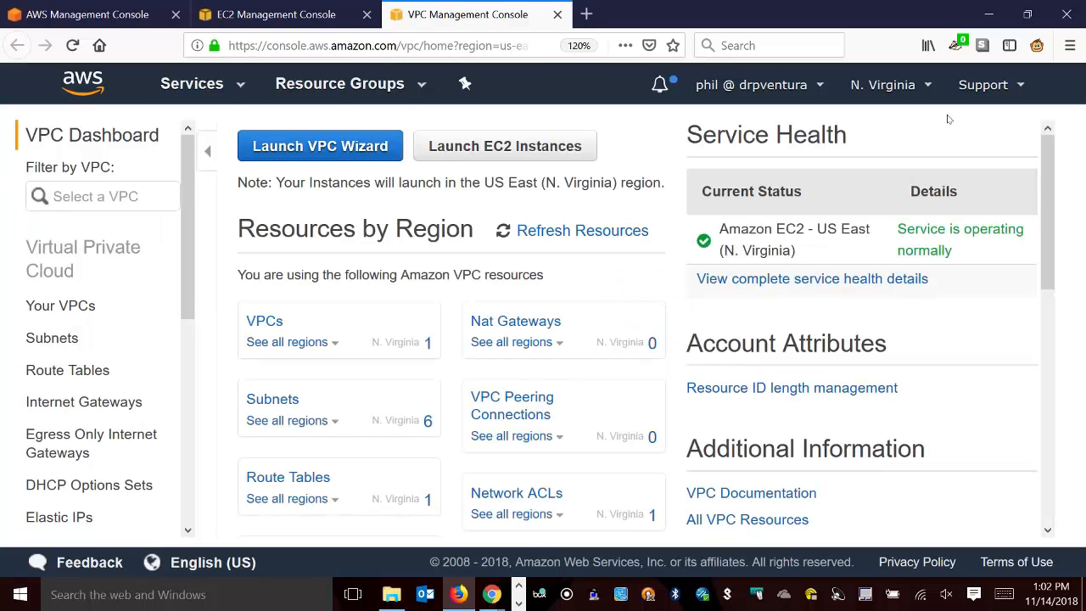
Launch the VPC wizard and select the VPC with Public and Private Subnets configuration.
left_click(372, 132)
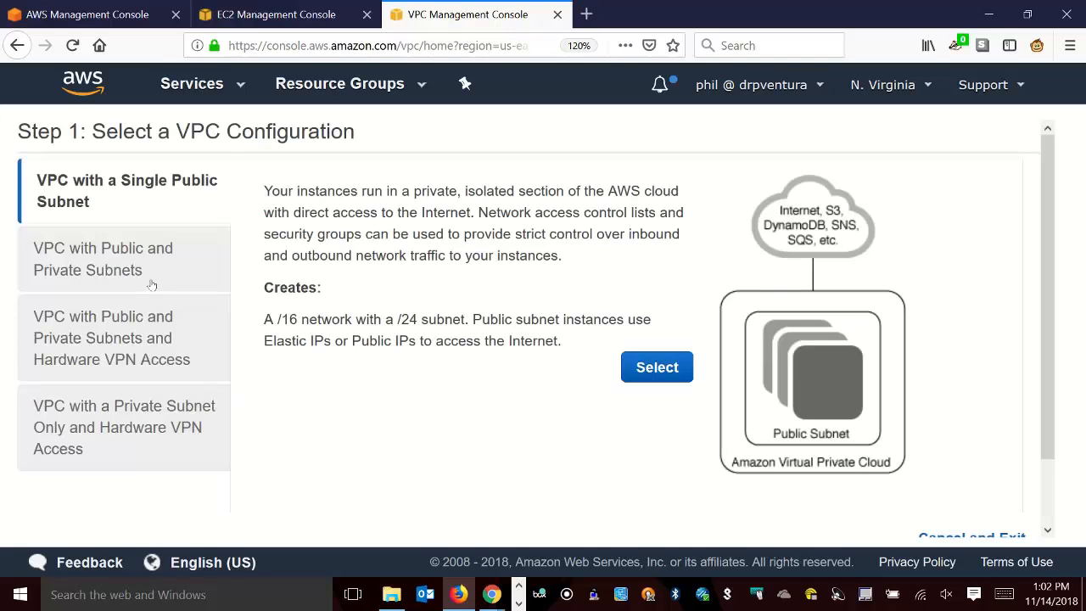
left_click(135, 247)
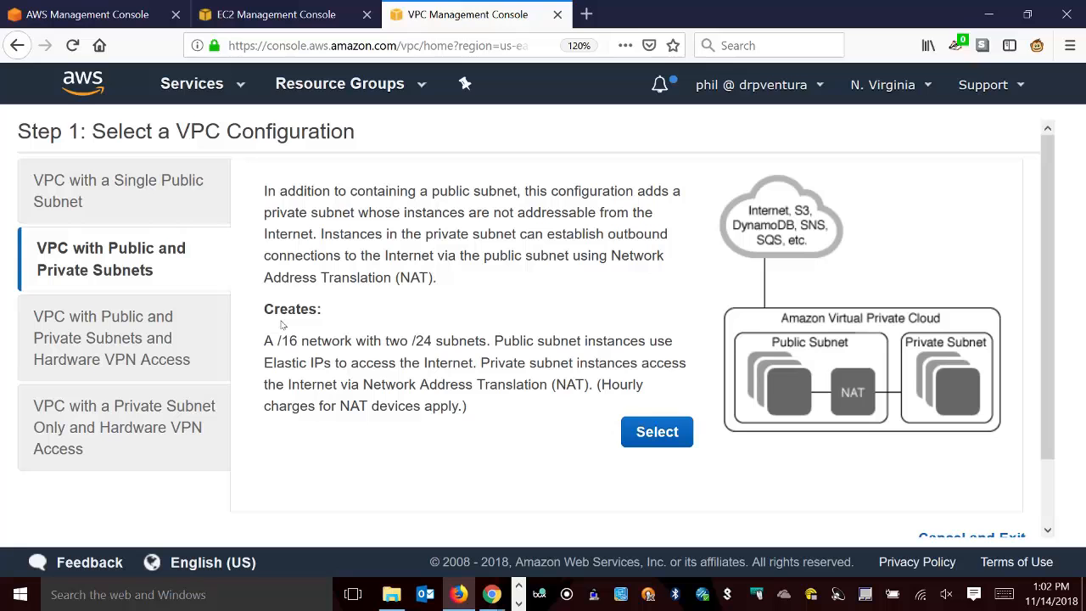
left_click(675, 442)
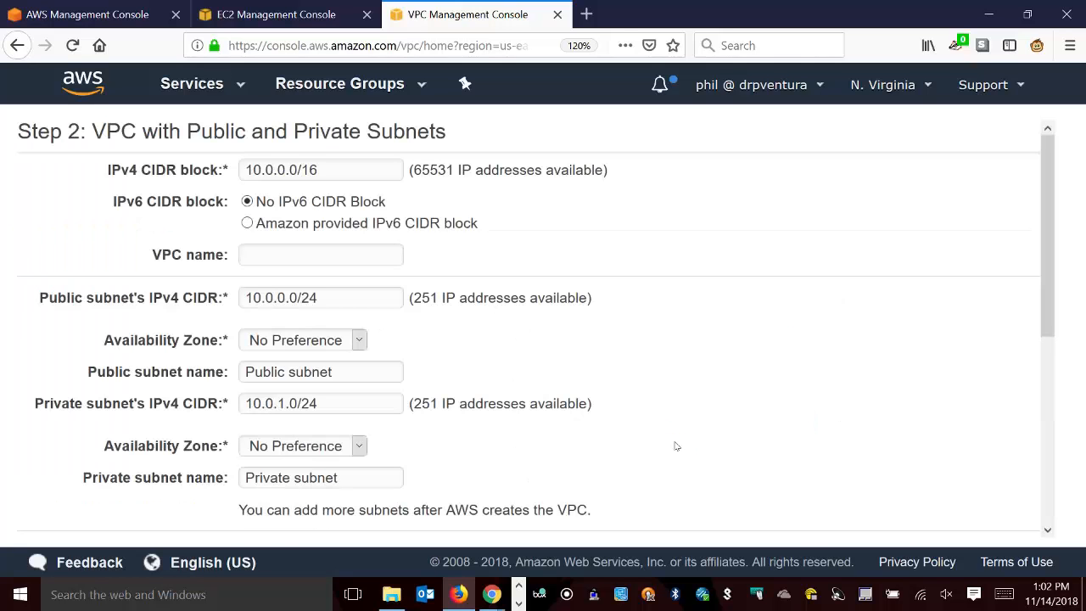
Name the VPC vpn-demo.
left_click(351, 258)
type("vpn-demo")
Copy the VPC name and use it as a prefix to rename the public subnet vpn-demo-public subnet.
key("shift+Left")
key("shift+Left")
key("shift+Left")
key("shift+Left")
key("shift+Left")
key("shift+Left")
key("shift+Left")
key("shift+Left")
key("ctrl+c")
left_click(243, 379)
key("ctrl+v")
type("-")
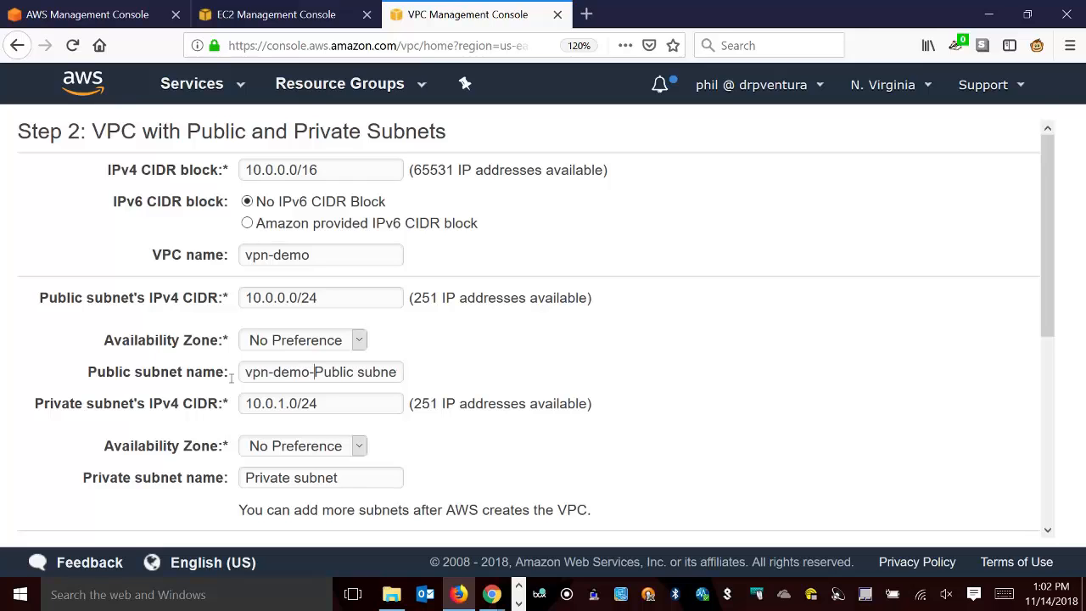
key("Delete")
type("p")
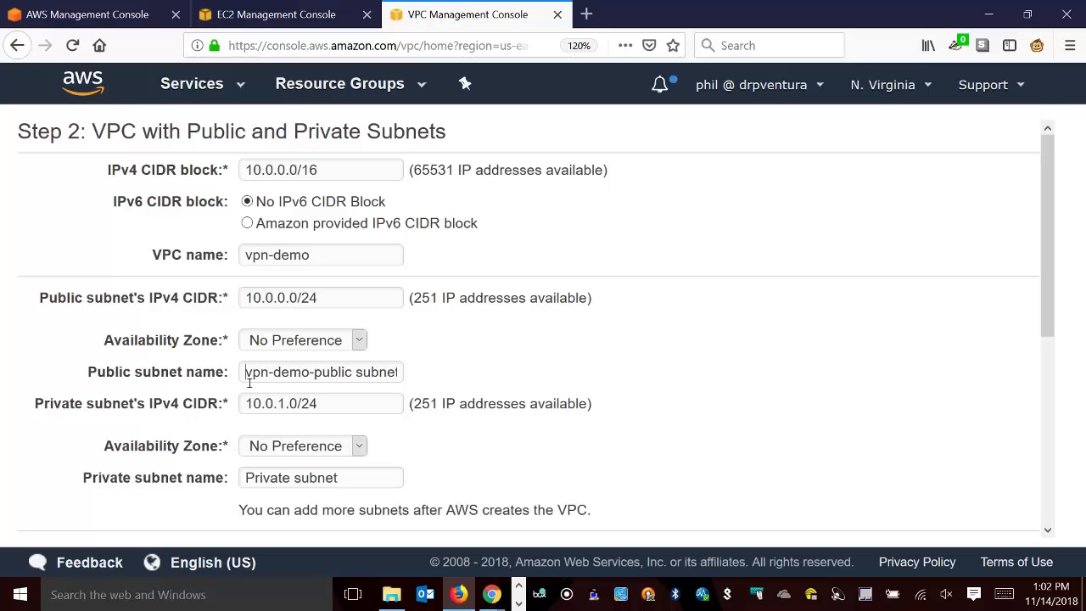
Rename the private subnet vpn-demo-private subnet, reusing the prefix from the public subnet name.
left_click_drag(246, 379, 329, 371)
key("ctrl+c")
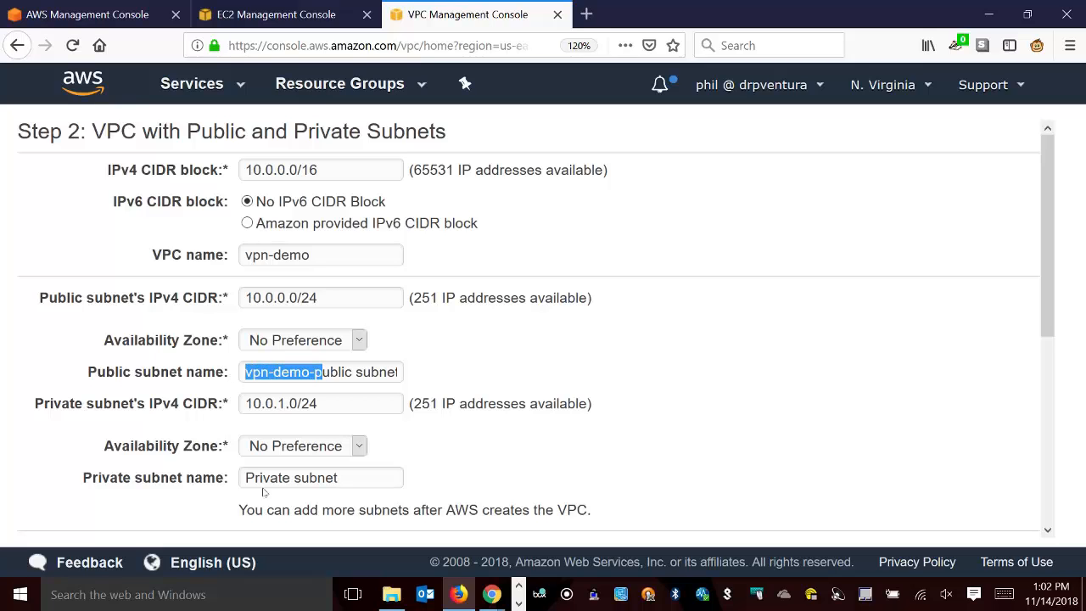
left_click(247, 480)
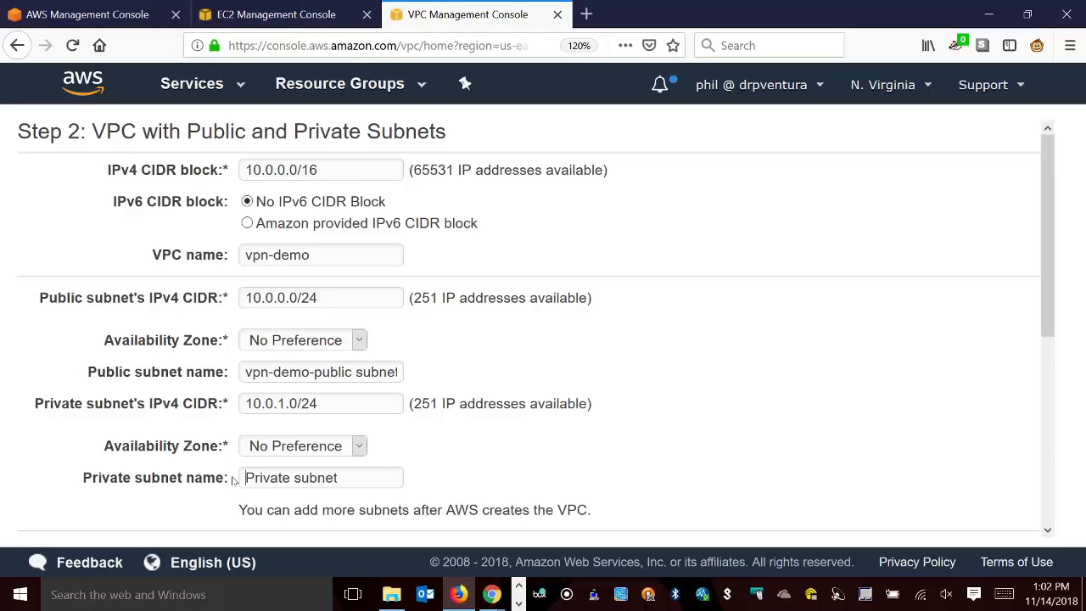
key("ctrl+v")
key("Delete")
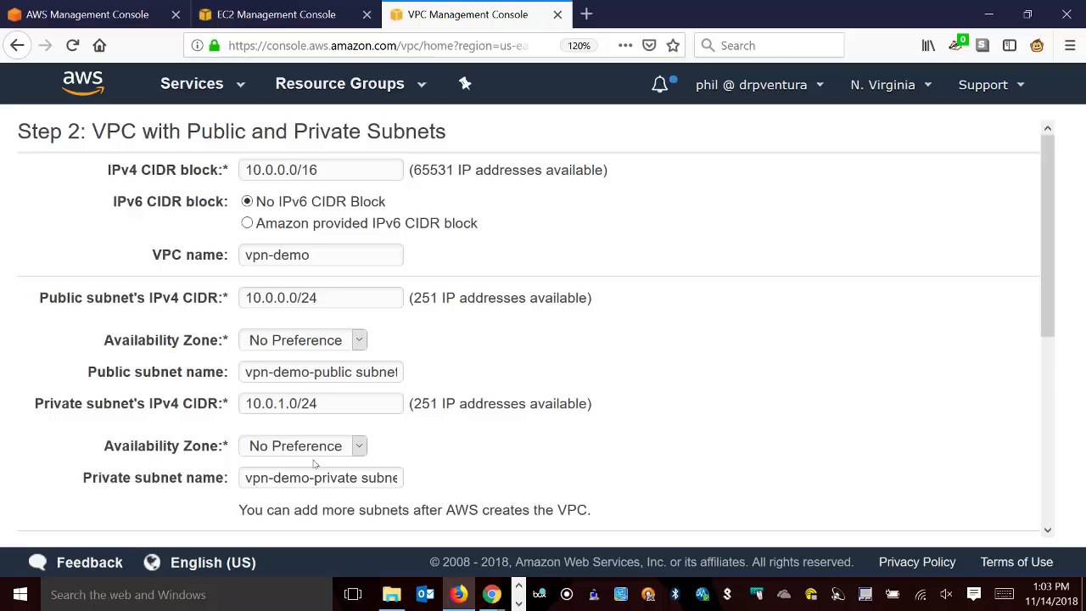
Use a NAT instance instead of a NAT gateway and assign it the dropbox_key key pair.
scroll(316, 458, "down", 5)
scroll(310, 452, "down", 2)
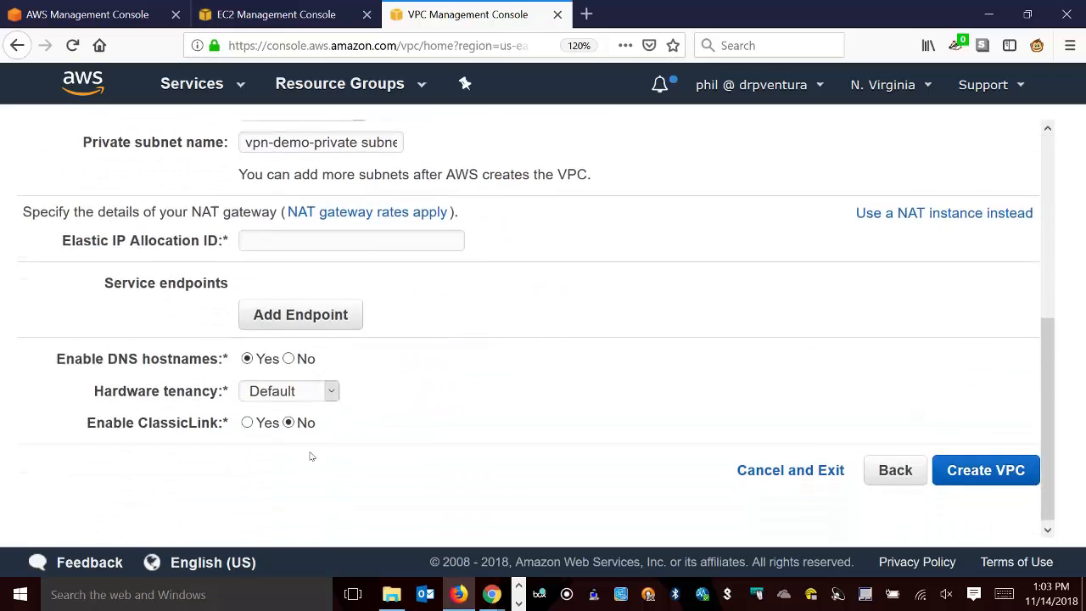
scroll(310, 453, "up", 5)
left_click(975, 433)
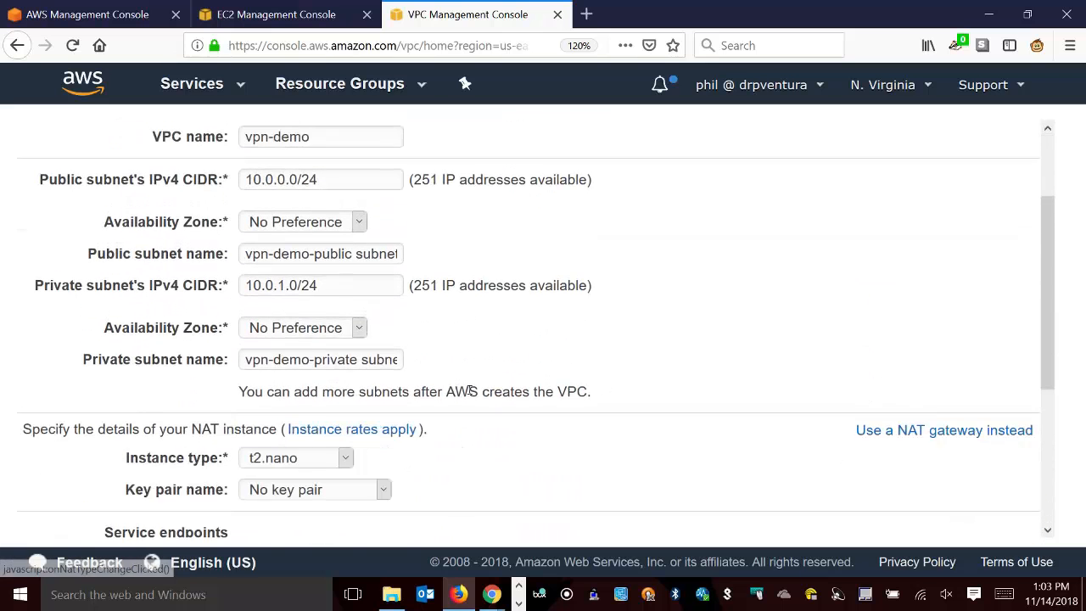
scroll(467, 389, "down", 3)
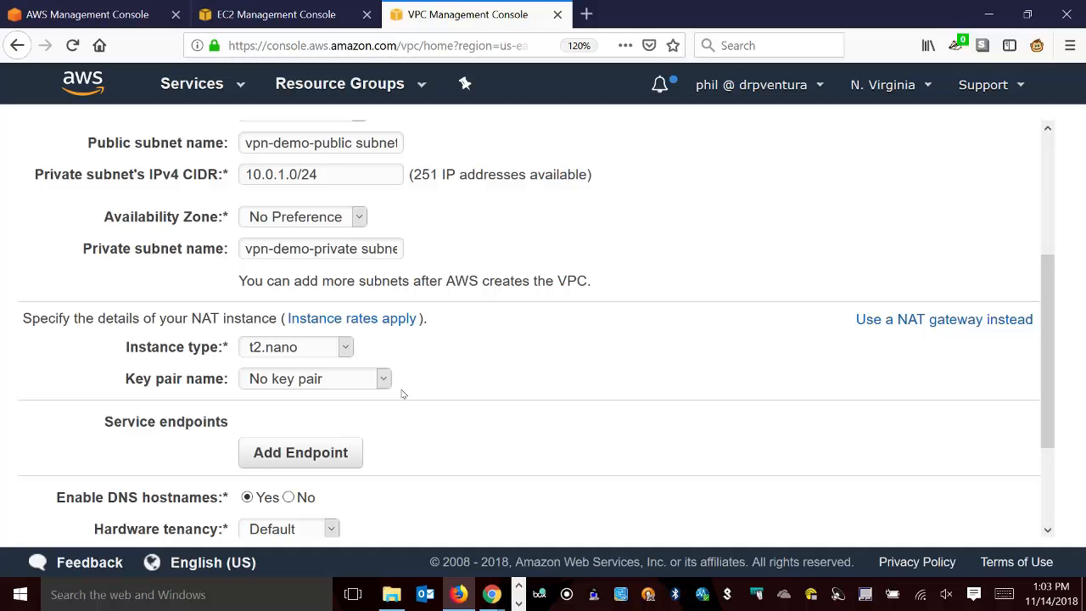
left_click(298, 385)
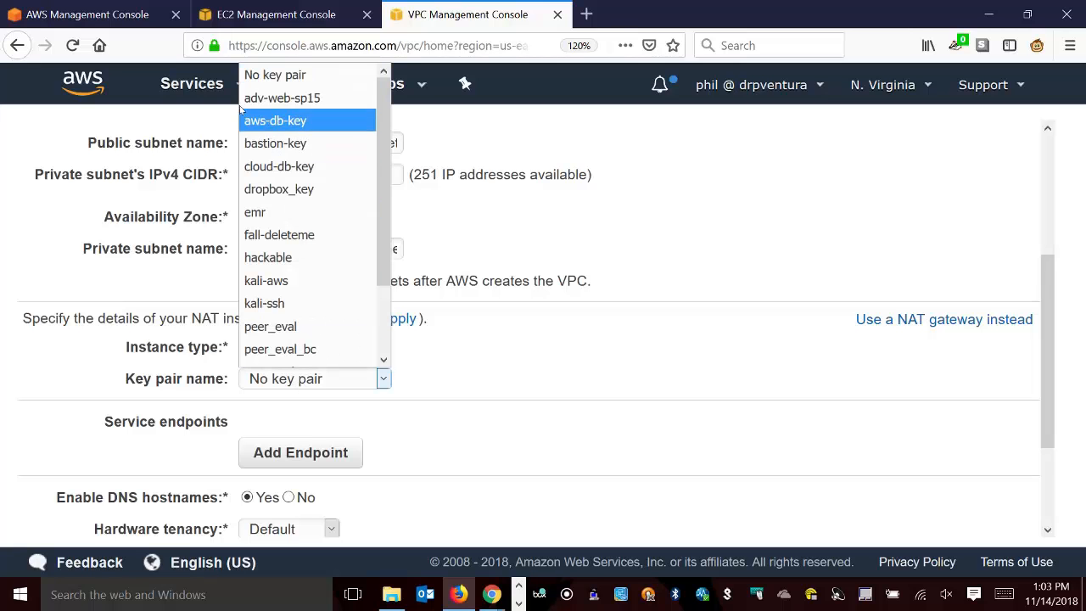
left_click(277, 190)
Create the VPC and dismiss the confirmation to return to the list of VPCs.
scroll(624, 424, "down", 3)
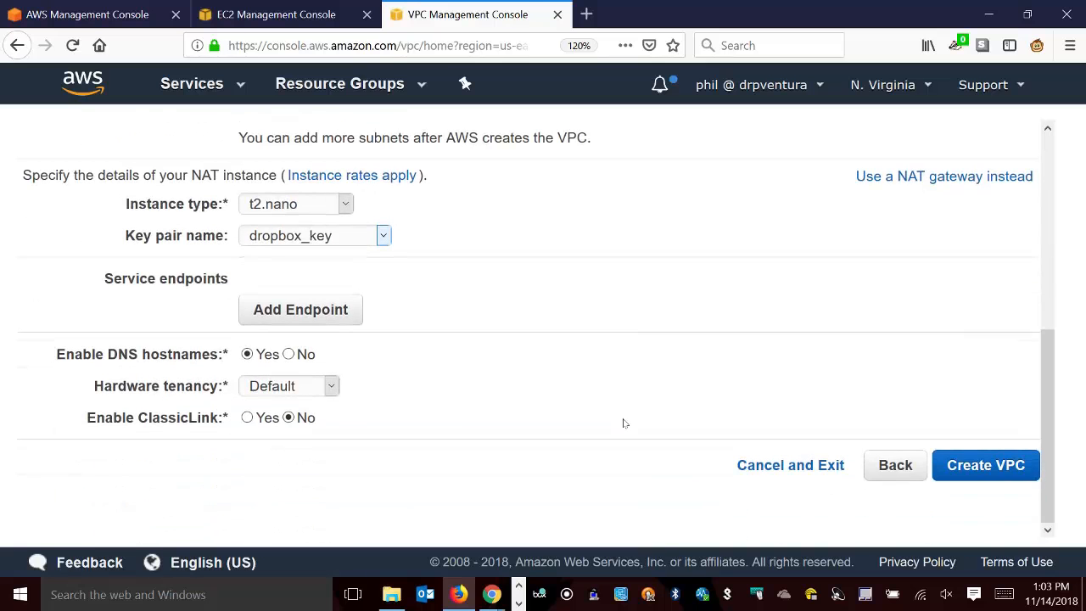
left_click(991, 475)
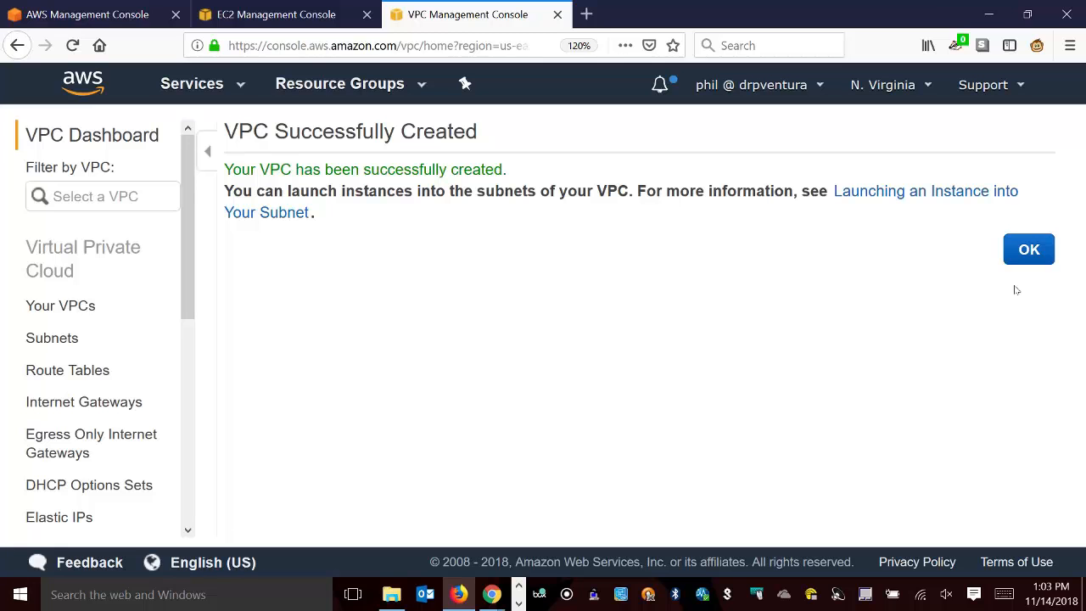
left_click(1040, 257)
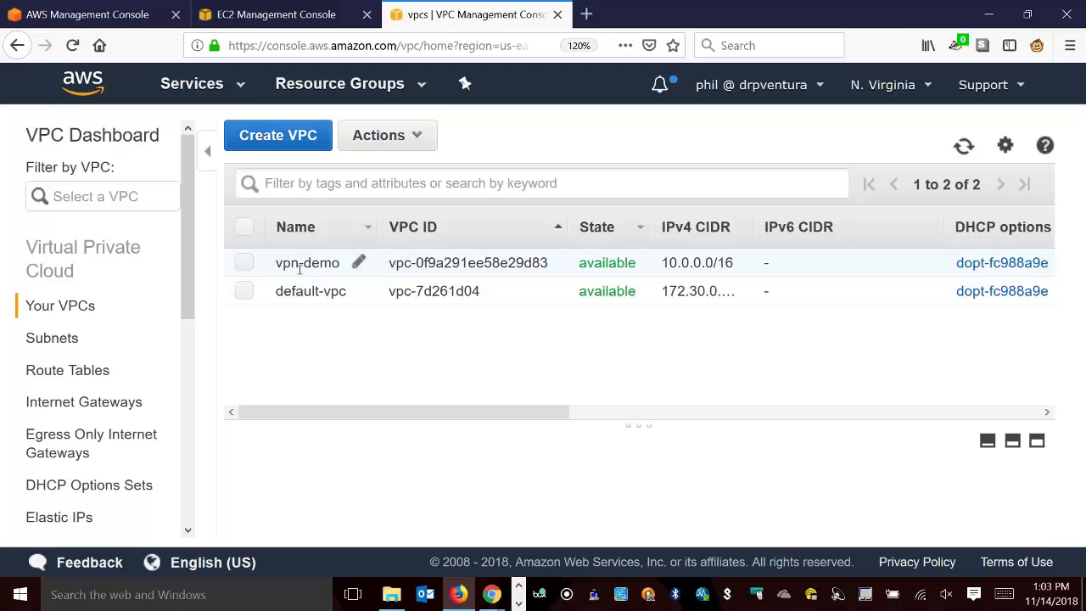
Filter the list of subnets by vpn-demo.
left_click(52, 338)
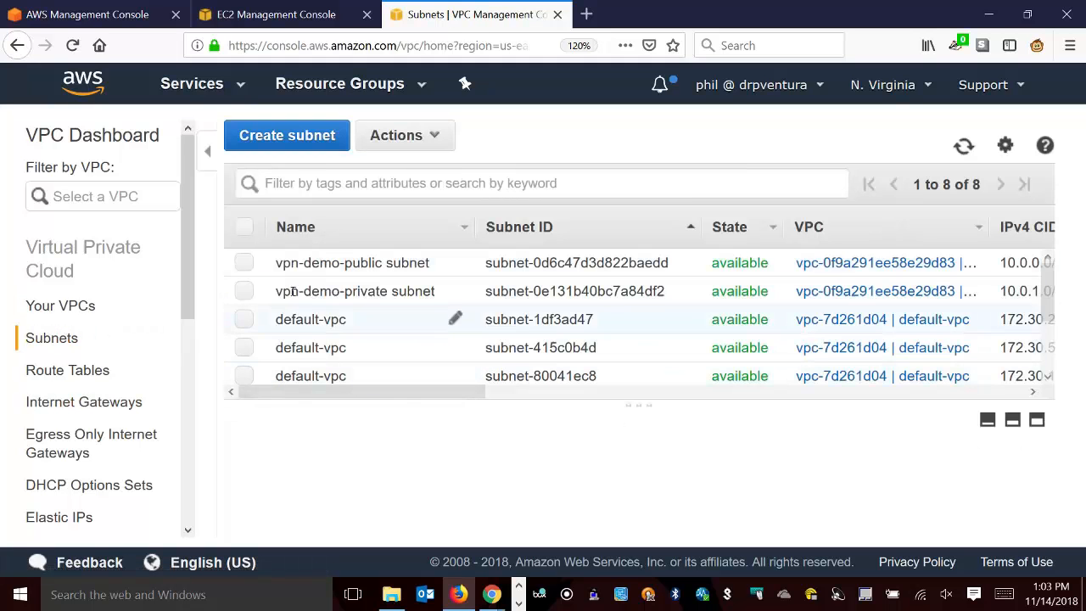
left_click(335, 183)
type("vpc-demo")
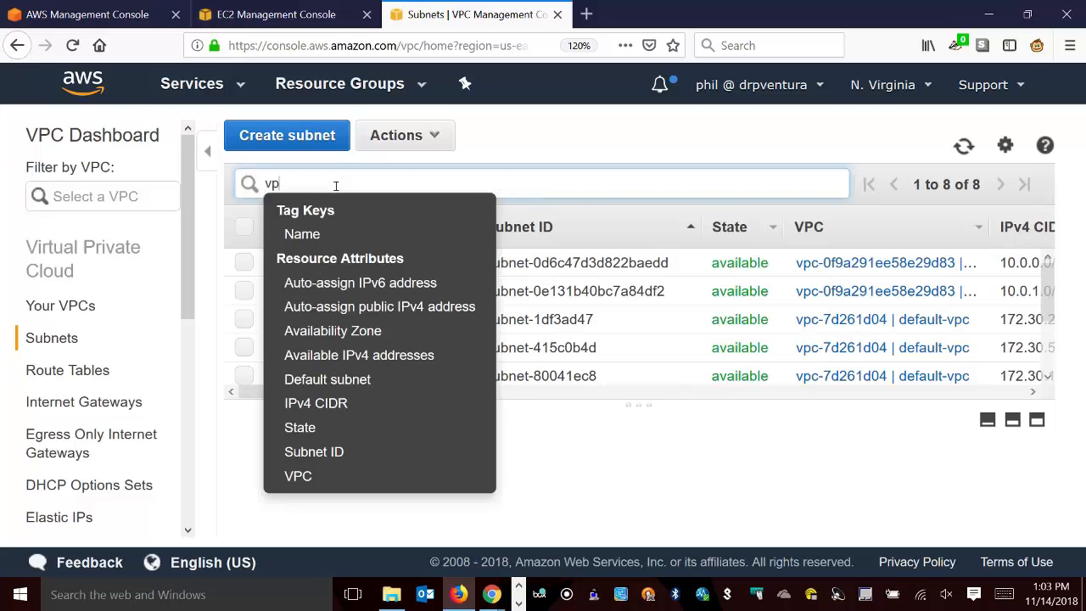
key("Return")
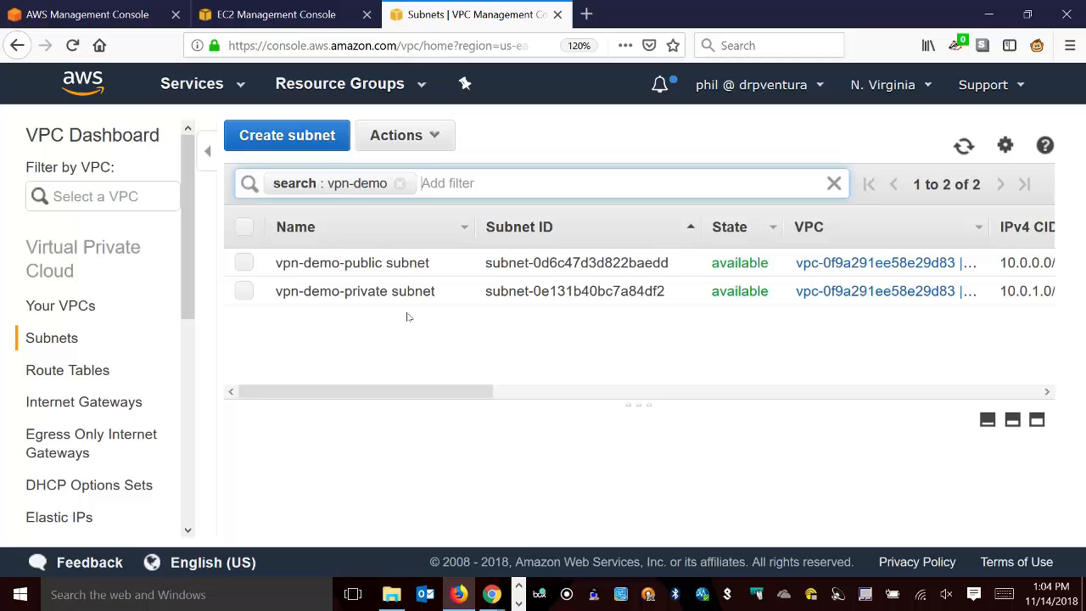
In the route tables list, name the new VPC's non-main route table vpn-demo and copy that name.
left_click(67, 368)
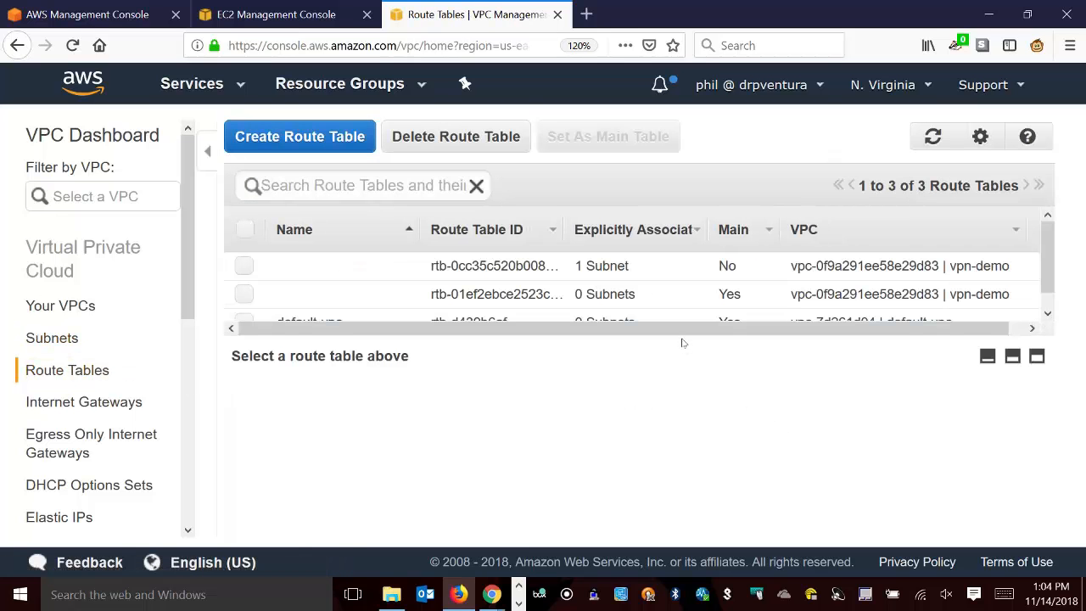
left_click_drag(683, 342, 686, 427)
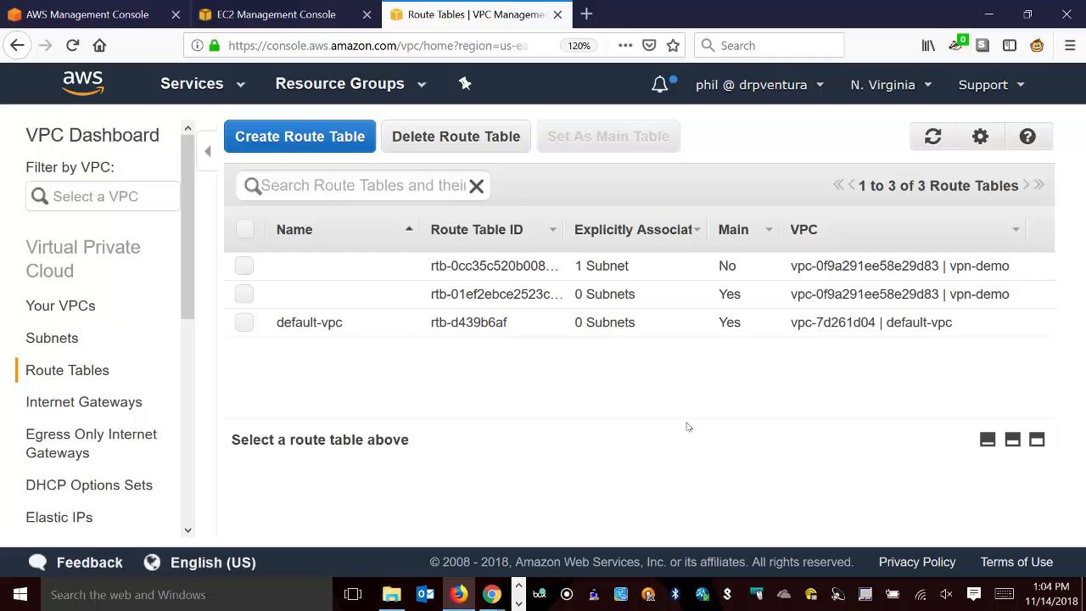
left_click(389, 270)
left_click(386, 262)
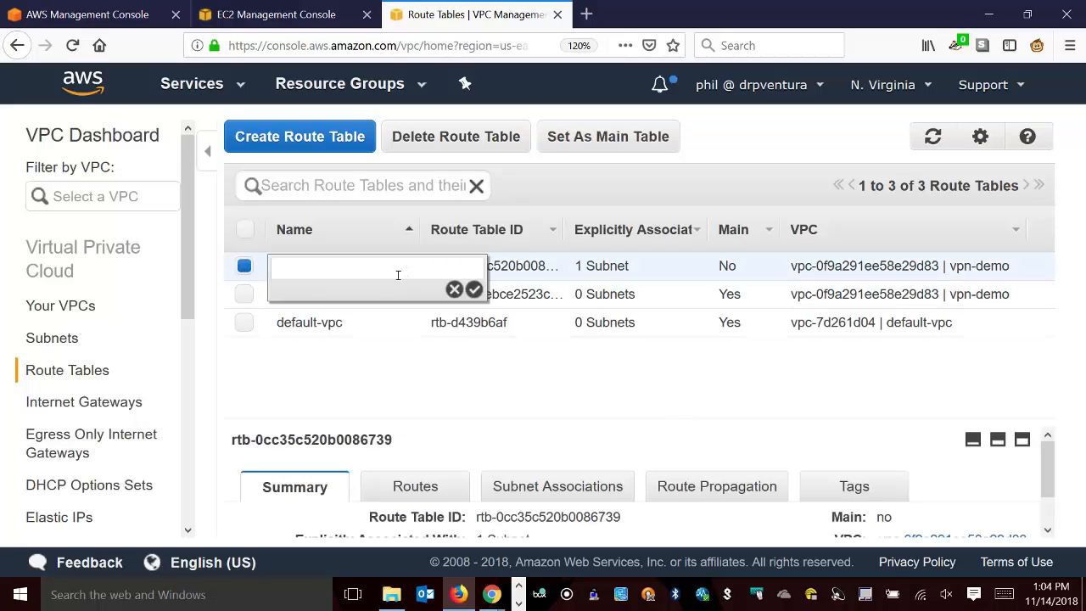
type("vpn-demo-p")
key("BackSpace")
key("BackSpace")
triple_click(299, 280)
key("ctrl+c")
key("Return")
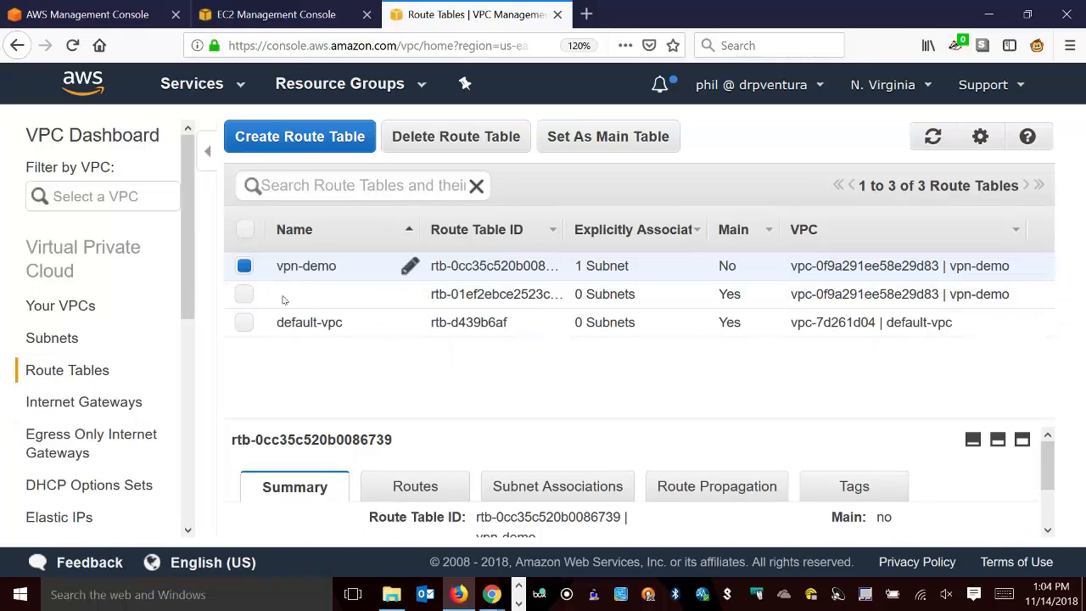
Give the new VPC's main route table the same name, vpn-demo.
left_click(301, 293)
left_click(364, 297)
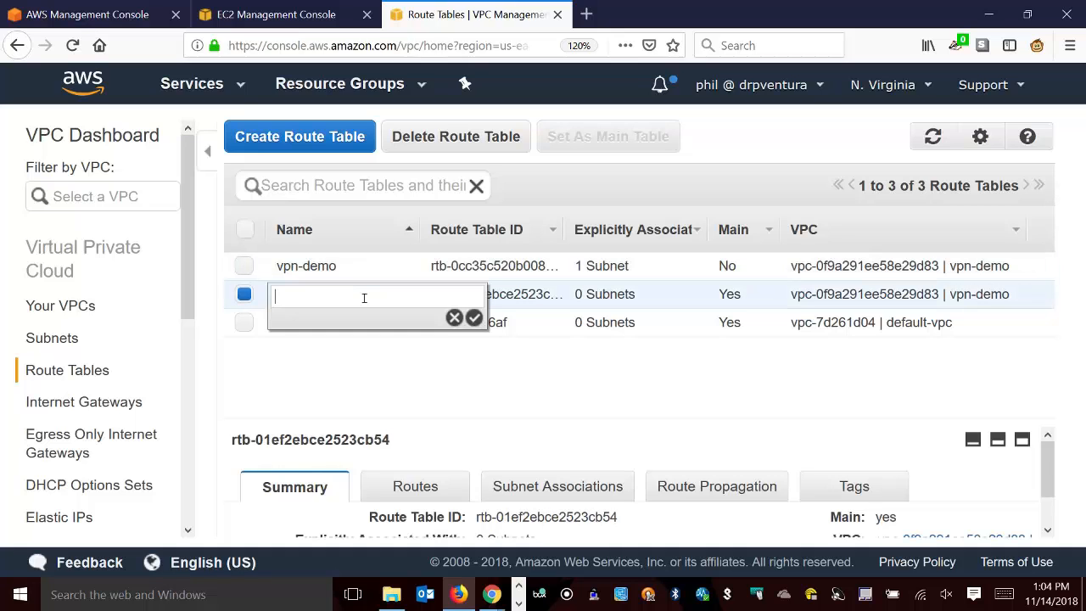
key("ctrl+v")
key("Return")
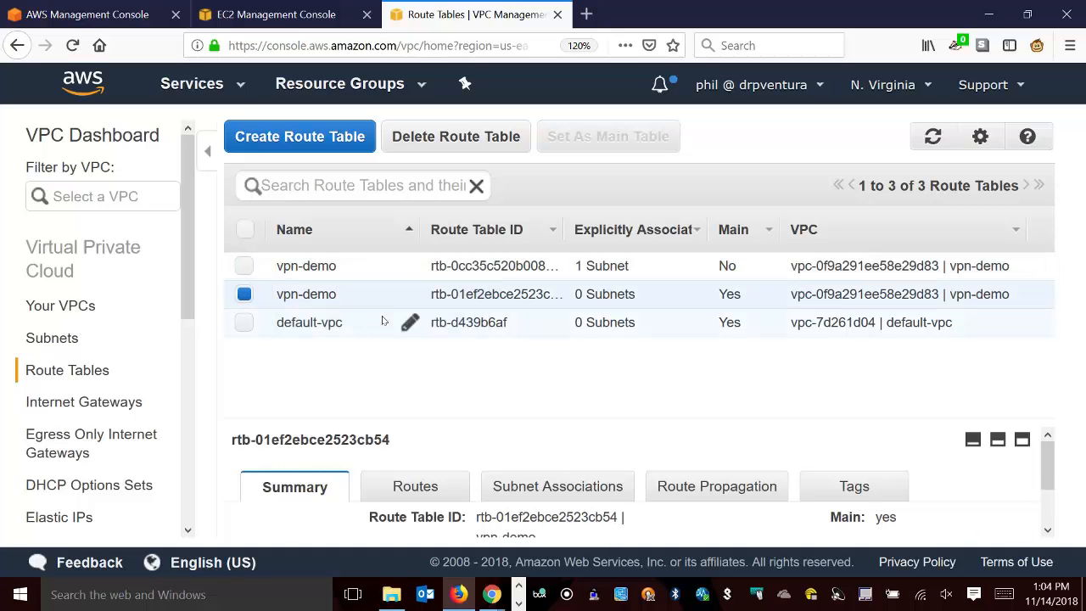
Filter the route tables by vpn-demo and view the subnet associations of the main route table.
left_click(326, 187)
type("vpn-demo")
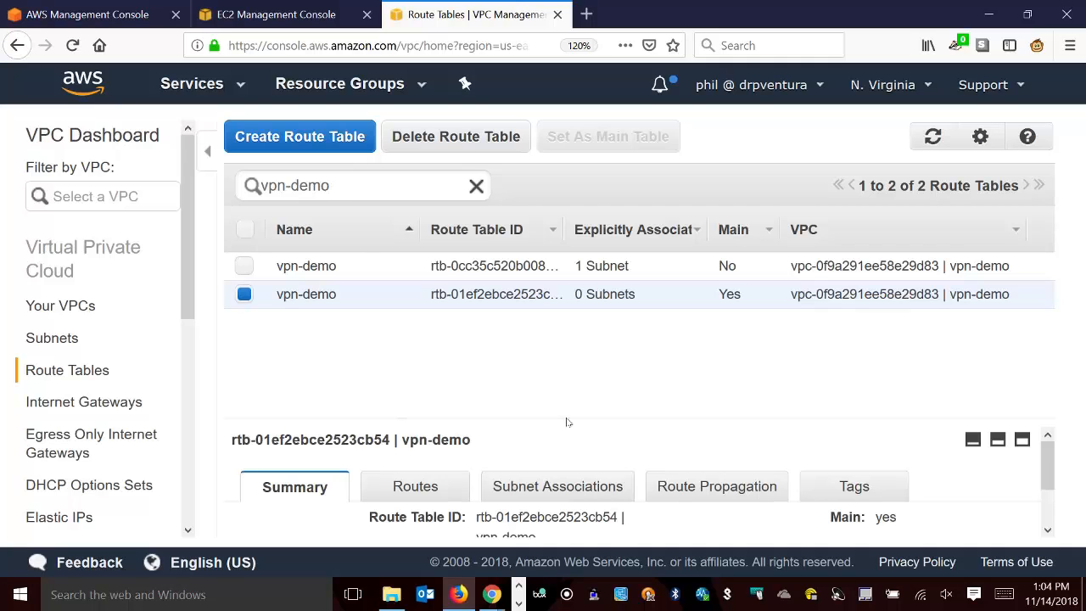
left_click_drag(567, 421, 560, 324)
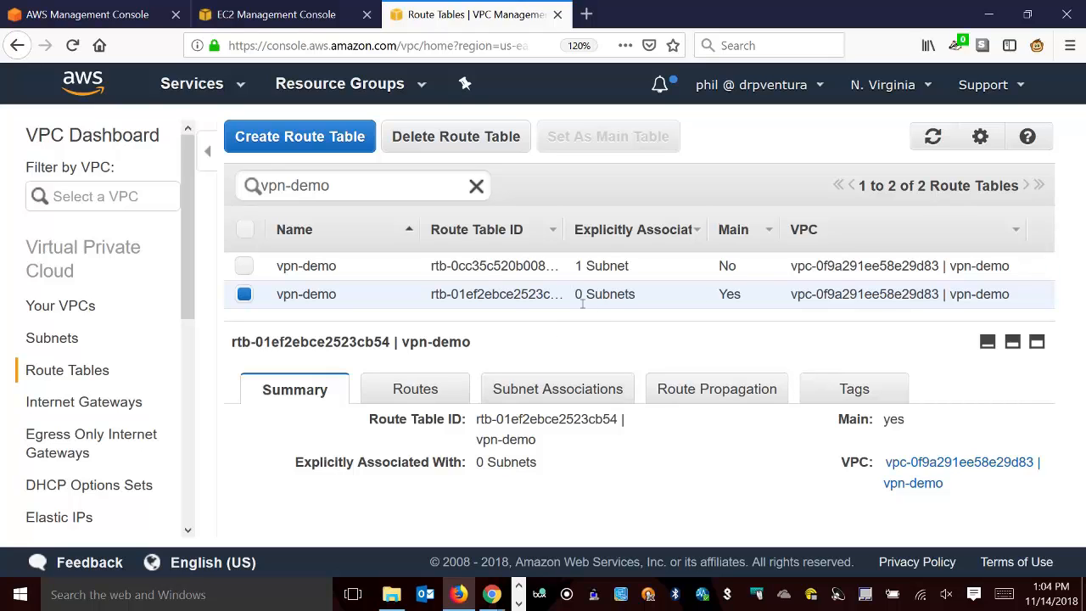
left_click_drag(575, 295, 643, 297)
left_click(622, 322)
left_click(567, 389)
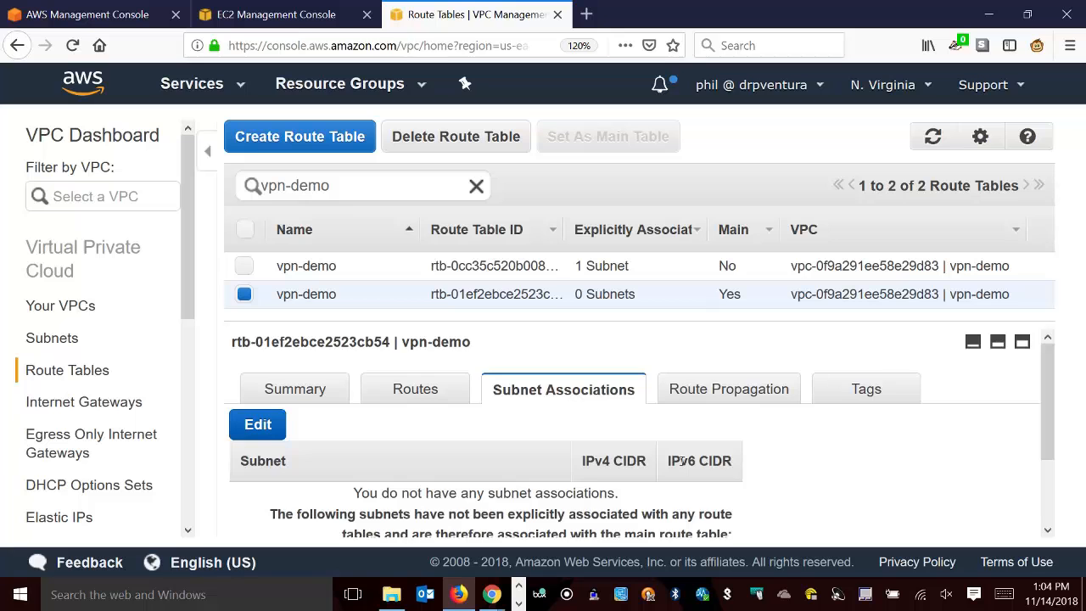
Associate the vpn-demo-private subnet with the main vpn-demo route table and save the association.
scroll(307, 465, "down", 2)
scroll(306, 466, "up", 2)
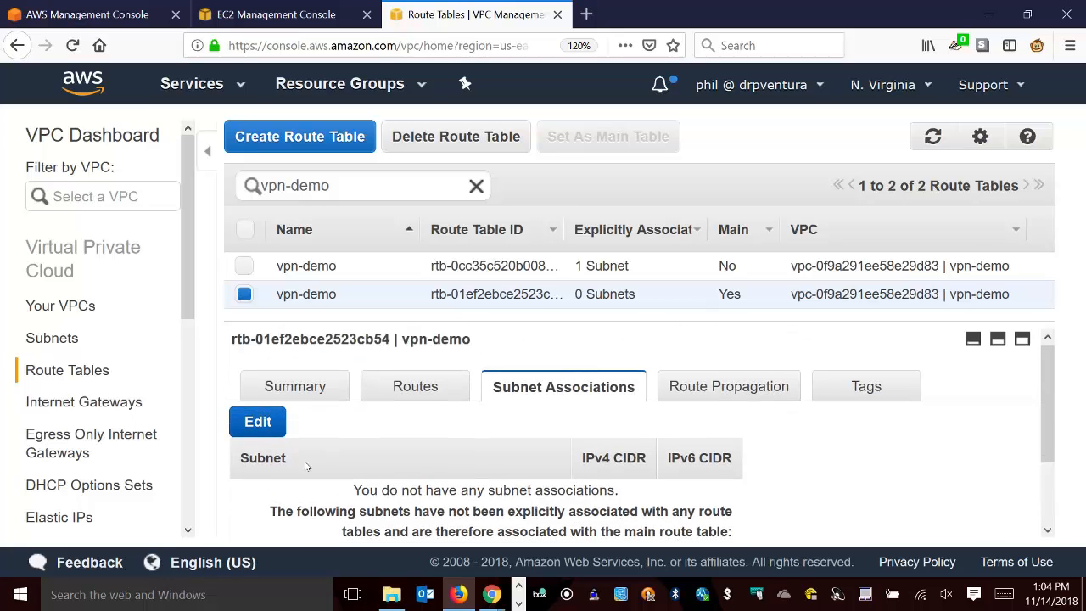
left_click(259, 425)
scroll(769, 434, "down", 1)
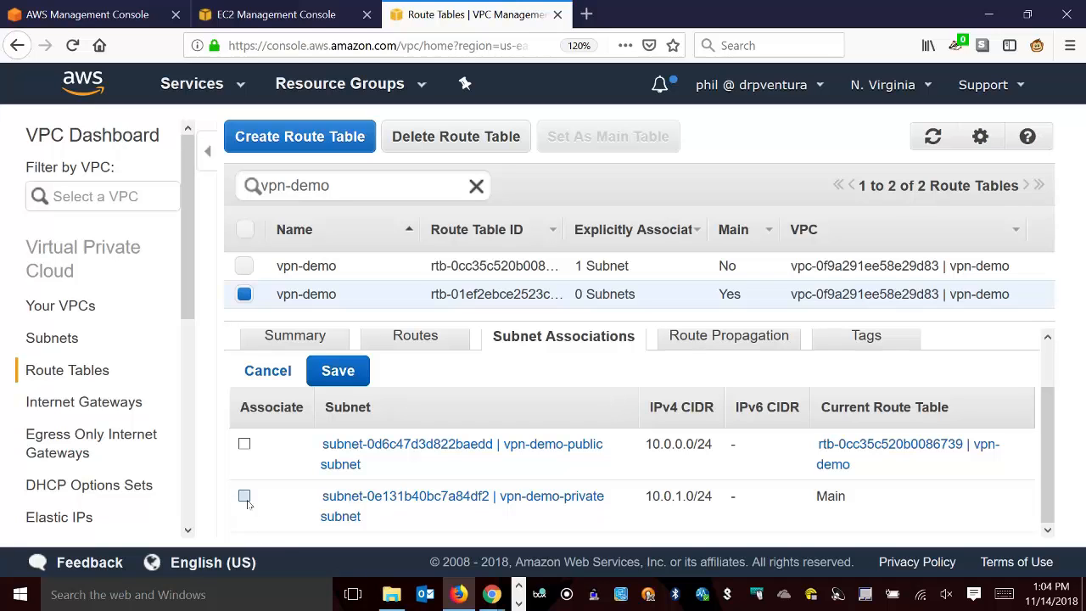
left_click(244, 496)
left_click(337, 370)
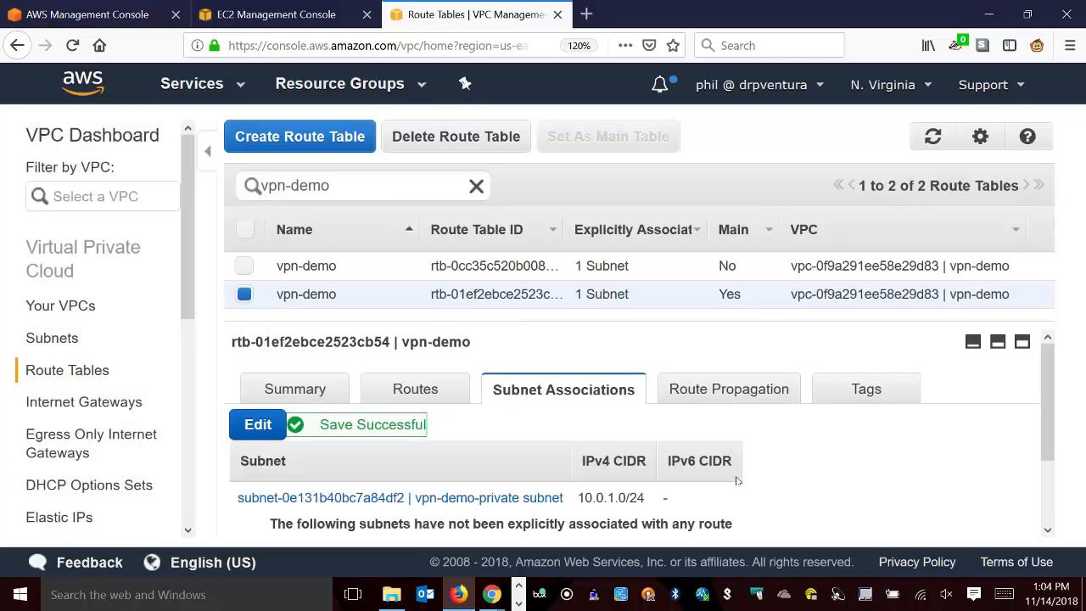
In the main route table's routes, set the 0.0.0.0/0 target to instance i-010538aa89c5dd8cc.
left_click(436, 390)
scroll(653, 450, "down", 1)
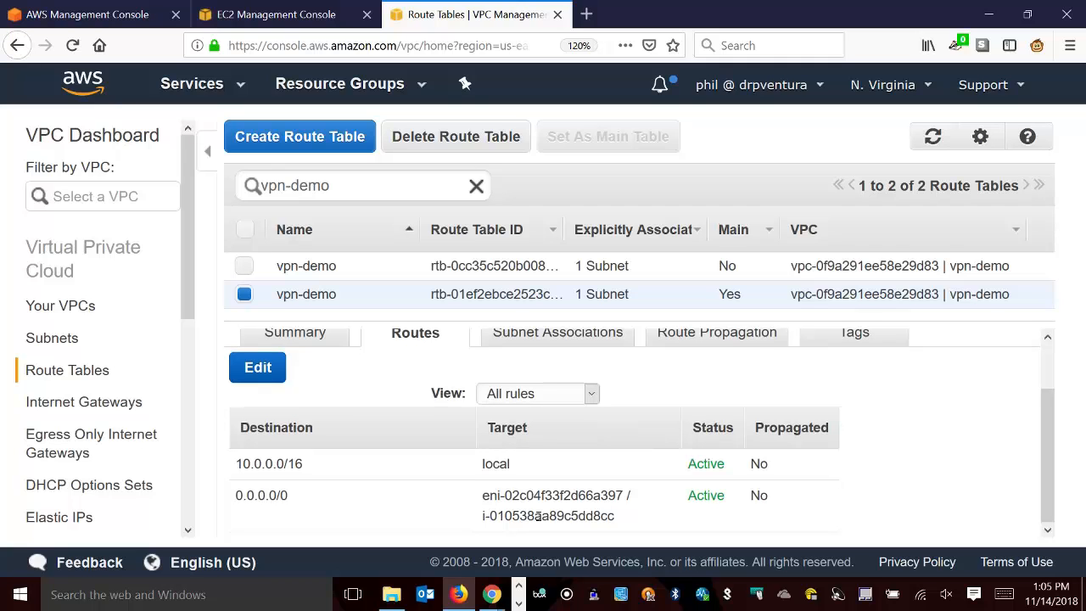
left_click(269, 376)
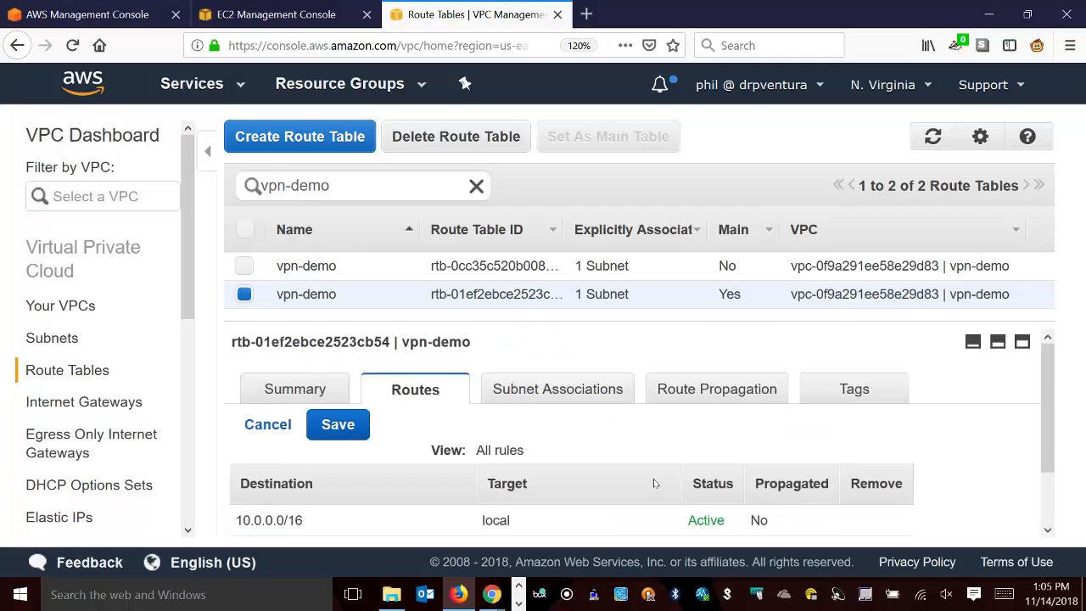
triple_click(624, 489)
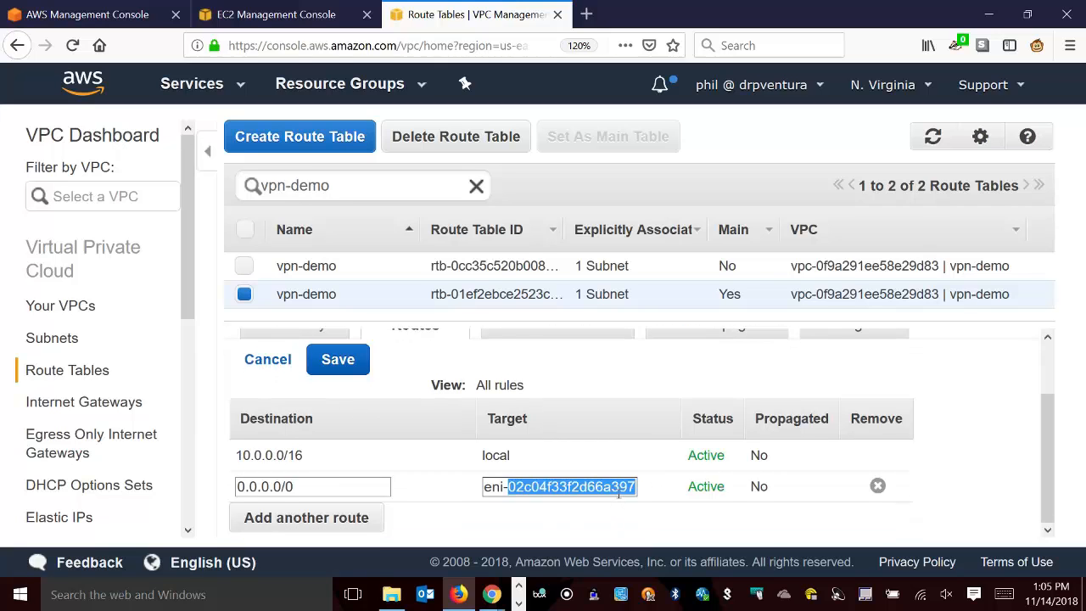
key("BackSpace")
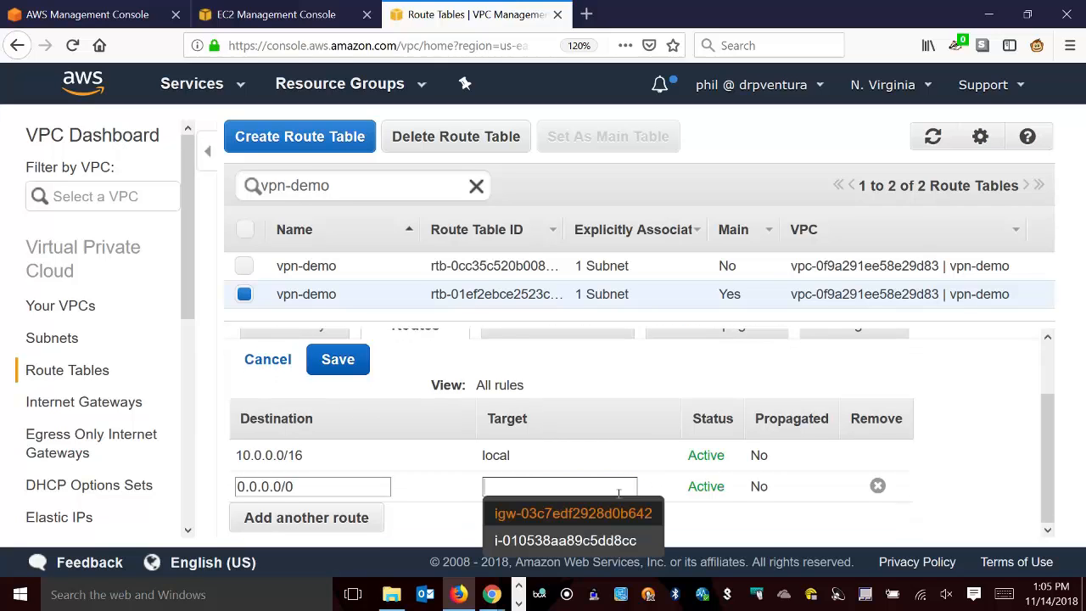
left_click(549, 542)
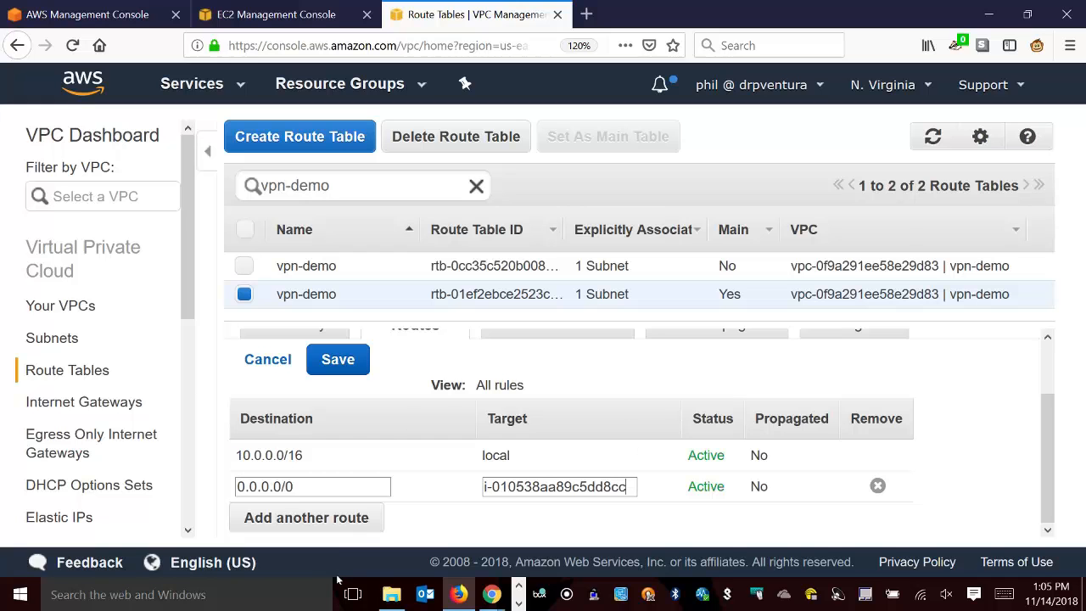
Clear the search filter on the EC2 instances list and name the running t2.nano instance NAT.
left_click(276, 14)
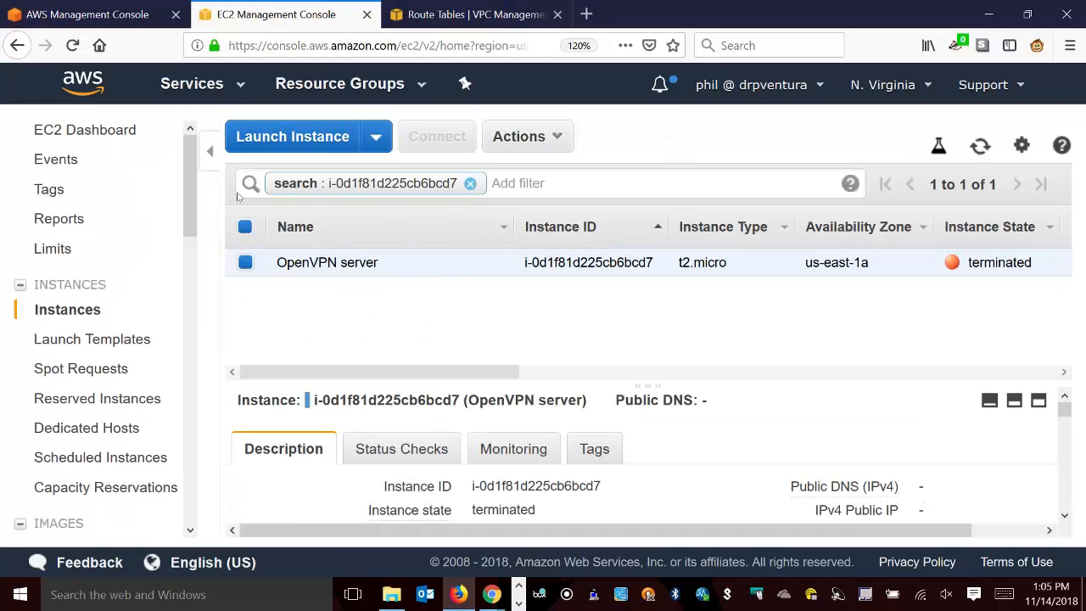
left_click(471, 184)
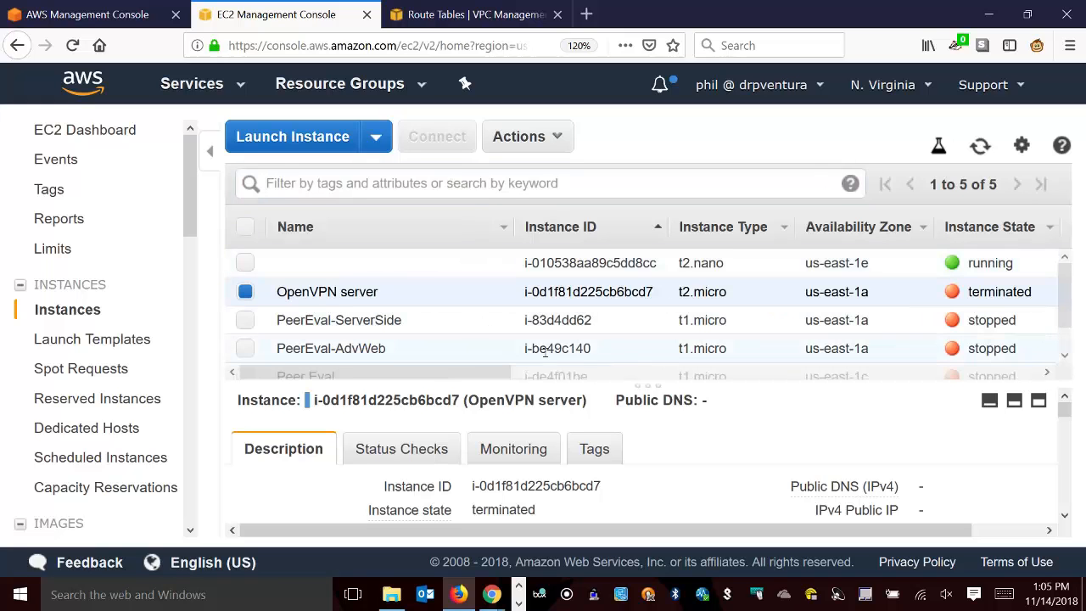
left_click(400, 267)
left_click(495, 262)
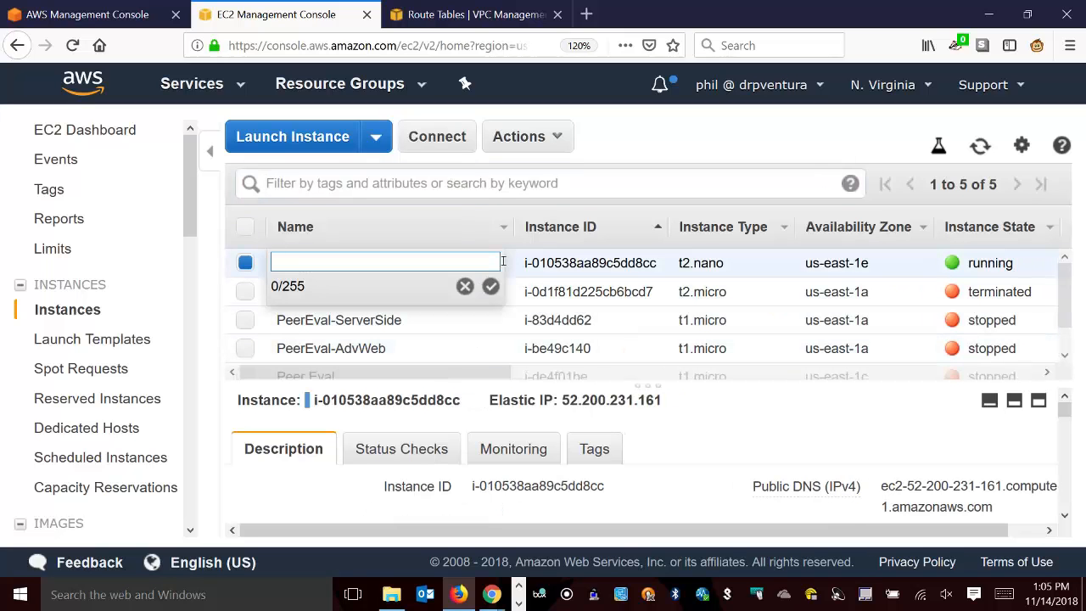
type("NAT")
key("Return")
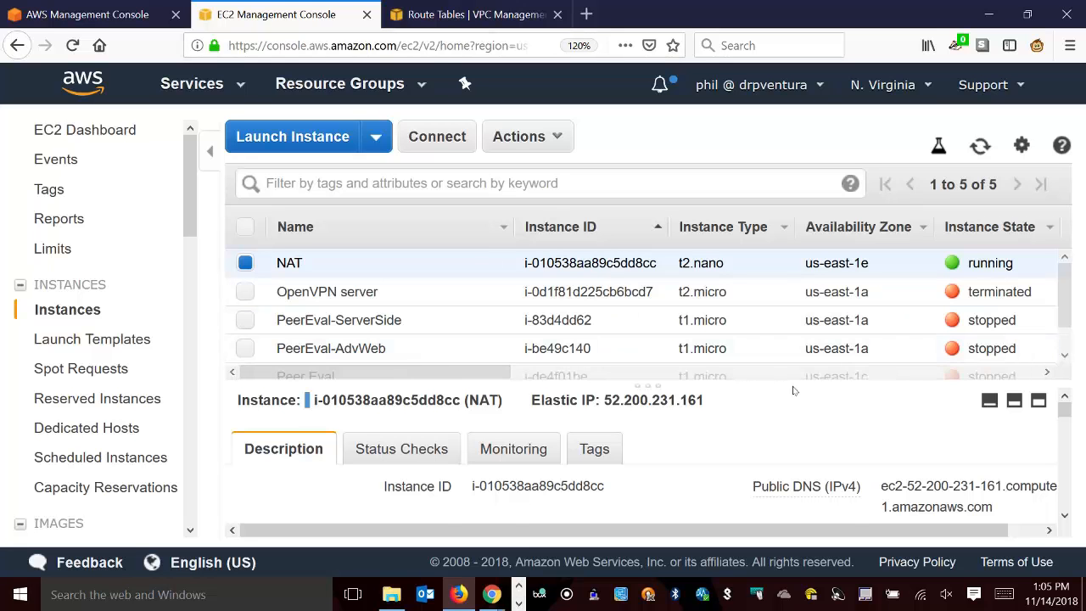
Check the NAT instance's ID against the 0.0.0.0/0 route target in the main route table and save the routes.
left_click_drag(796, 388, 791, 274)
scroll(681, 444, "down", 3)
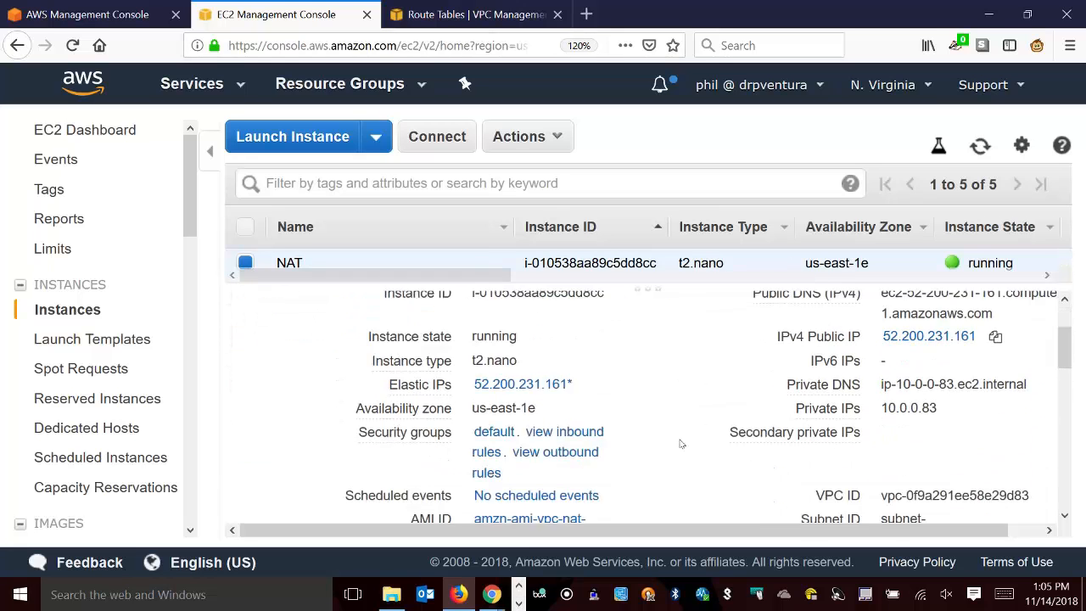
scroll(681, 444, "up", 3)
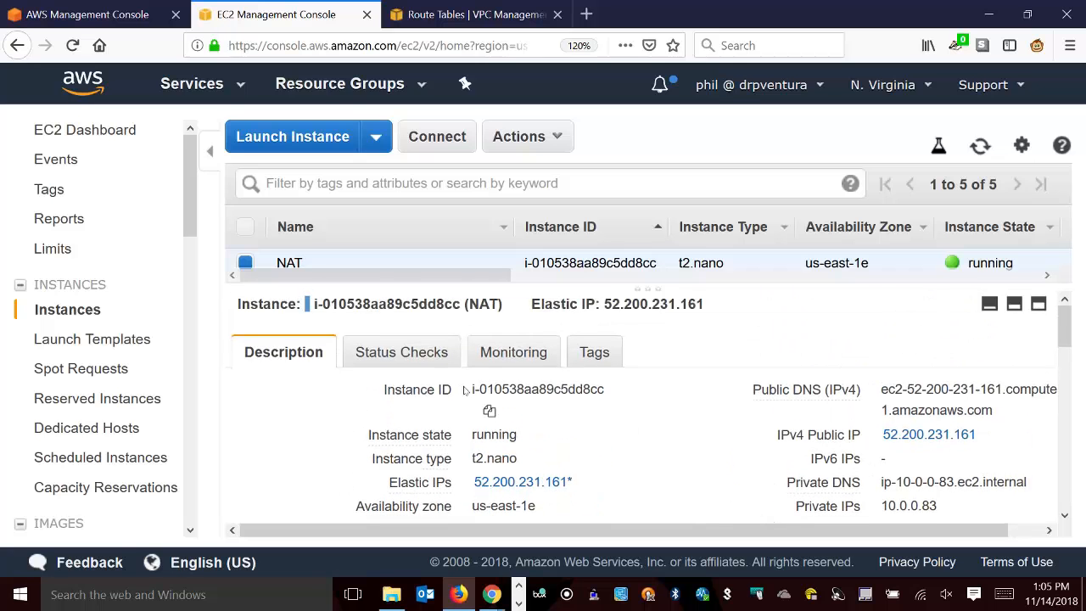
left_click_drag(468, 389, 605, 396)
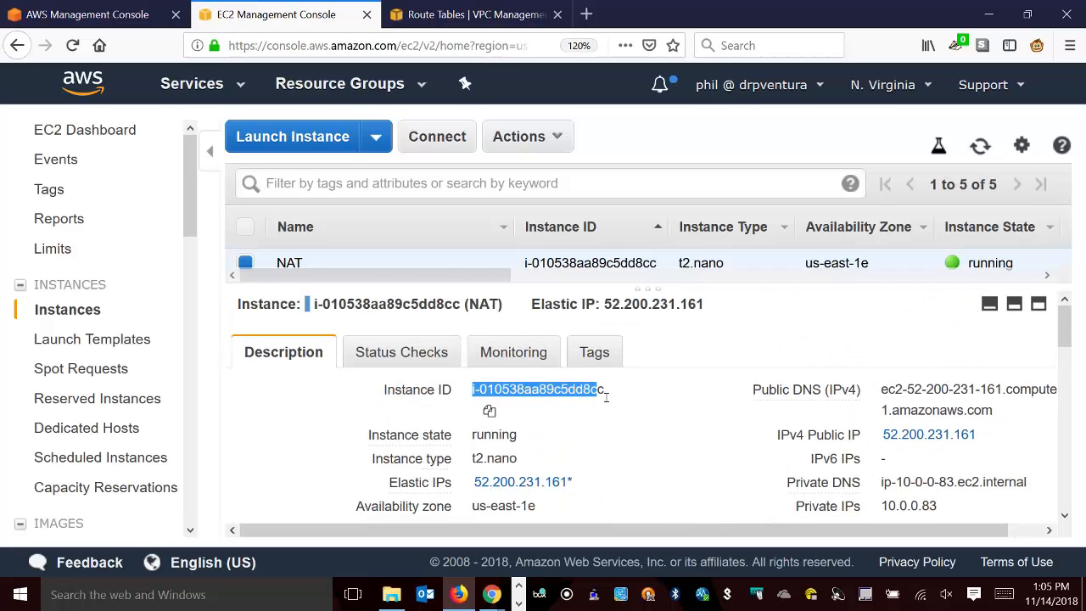
left_click(466, 8)
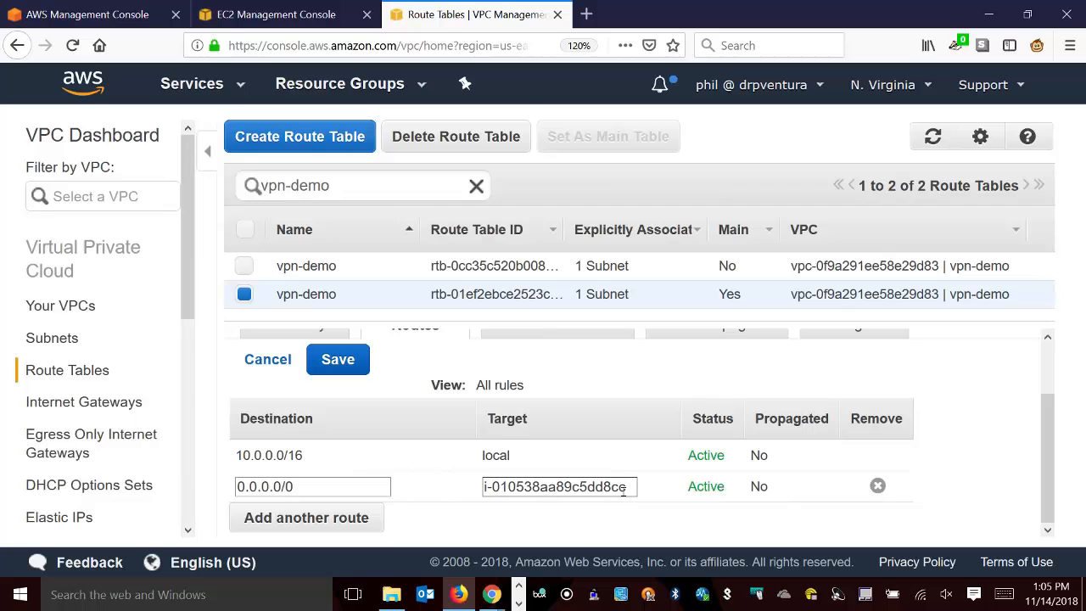
left_click(336, 365)
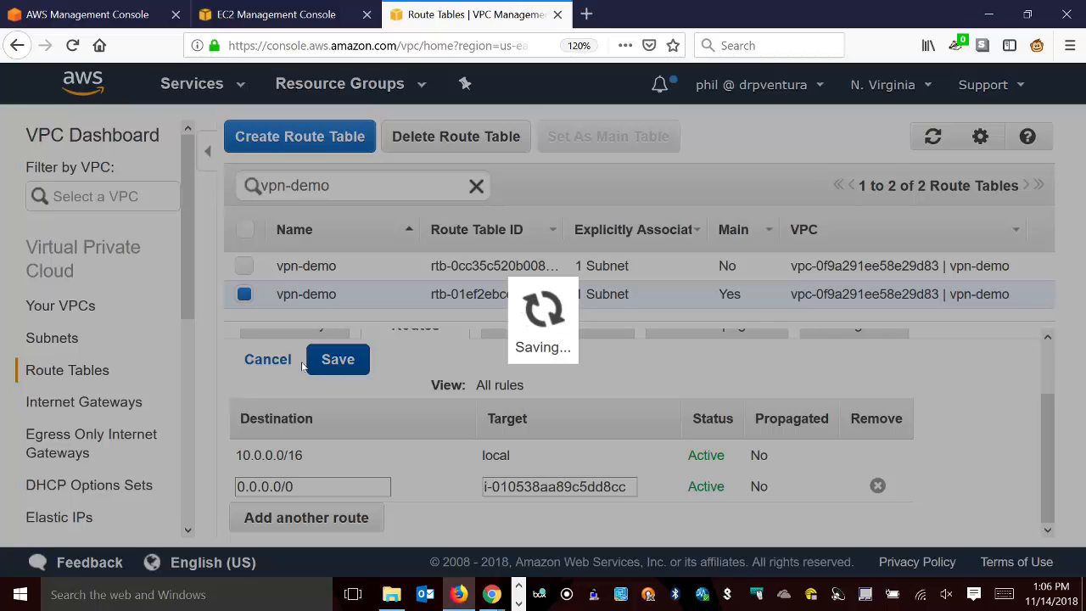
From the NAT instance's details, open its default security group and view the inbound rules.
left_click(299, 7)
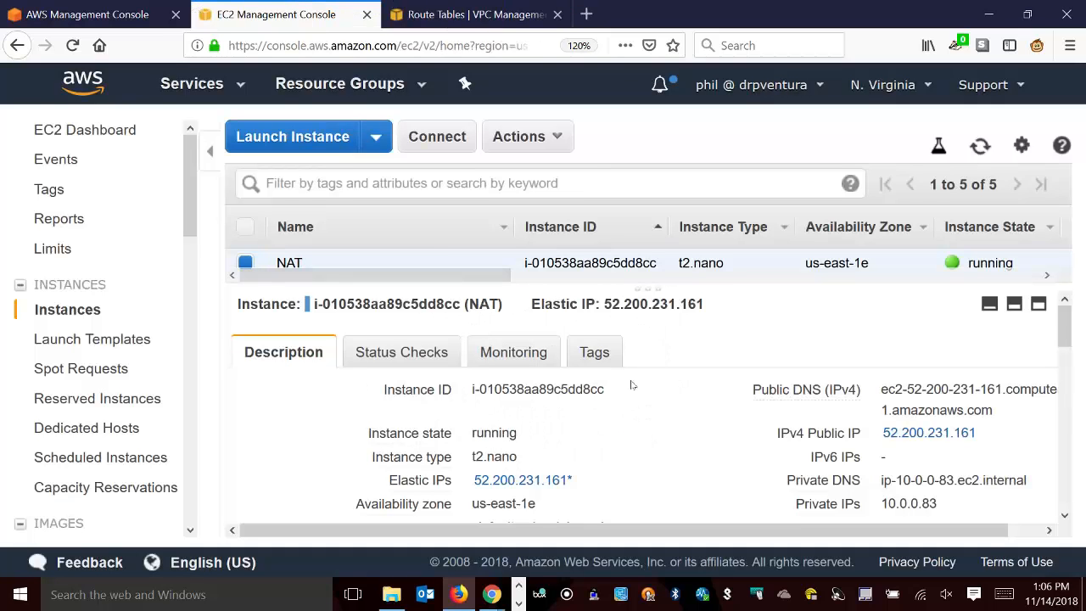
scroll(655, 453, "down", 5)
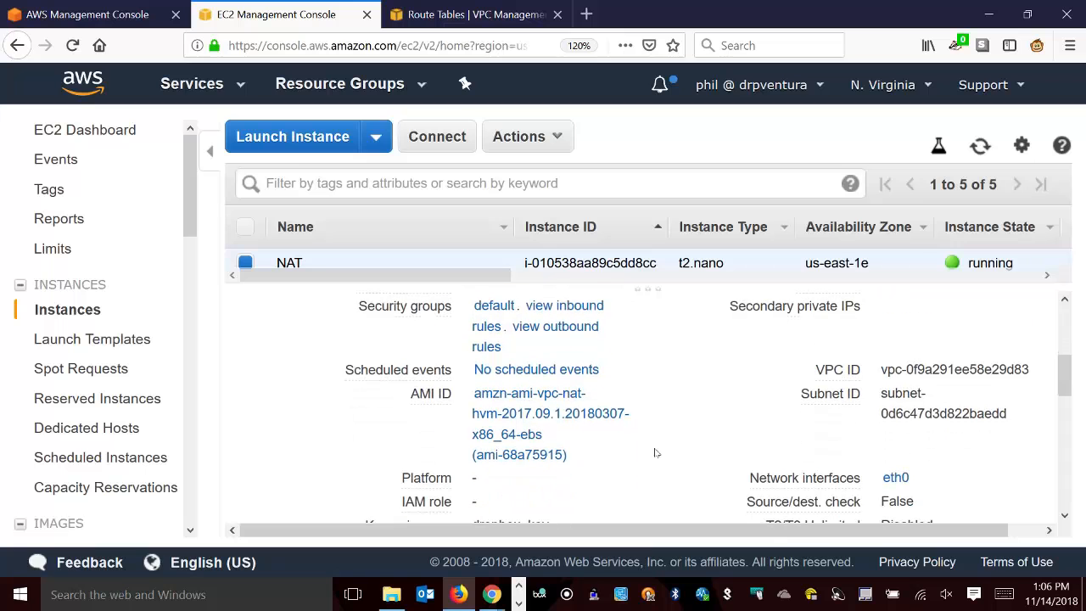
left_click(494, 306)
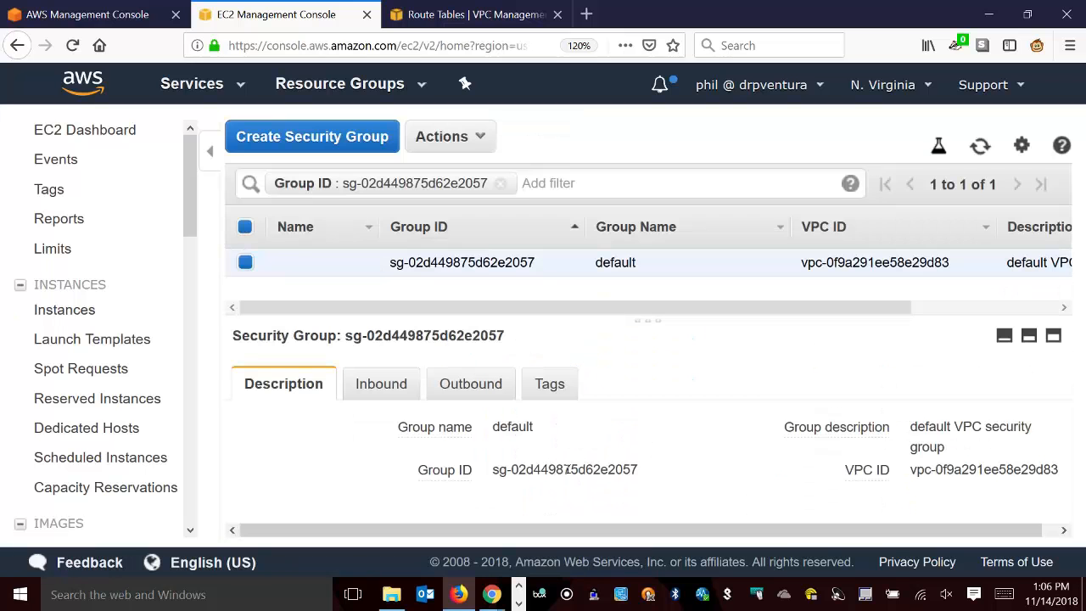
left_click(400, 386)
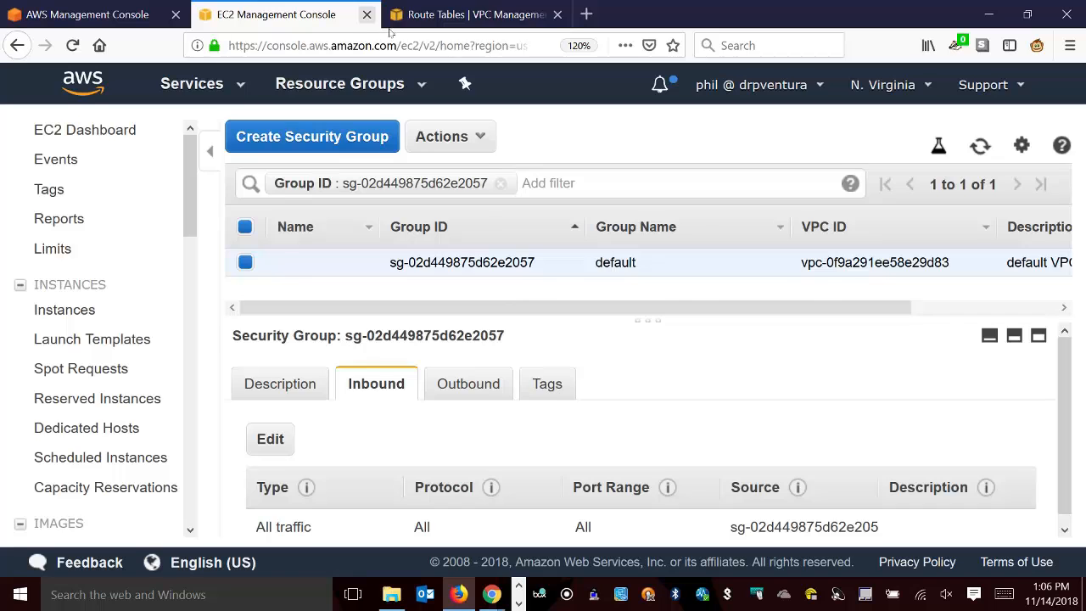
Copy the IPv4 CIDR of the vpn-demo-private subnet from its details in the VPC subnets list.
left_click(442, 14)
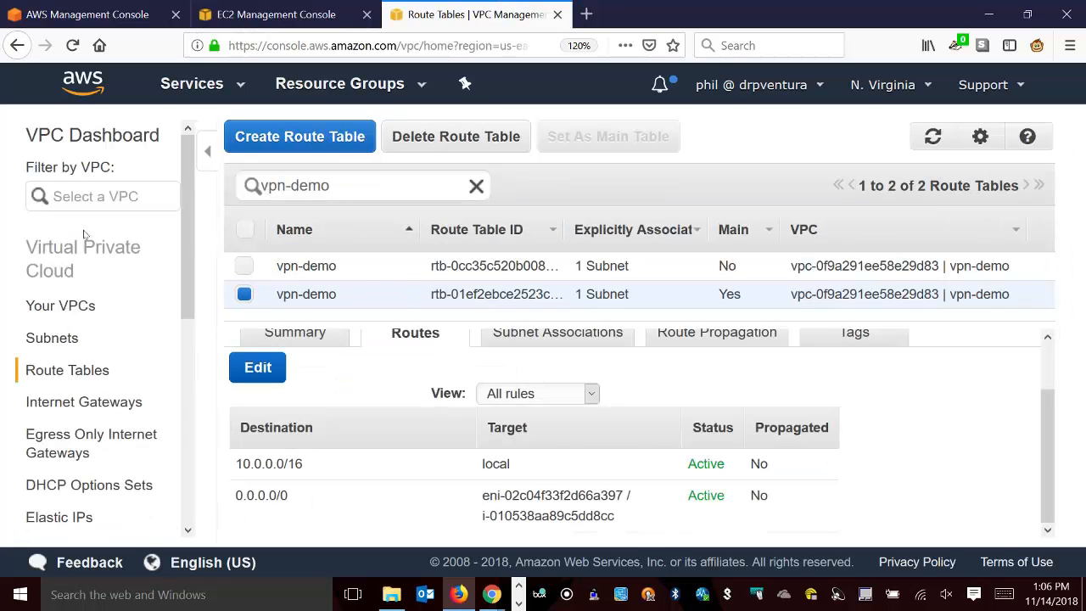
left_click(75, 348)
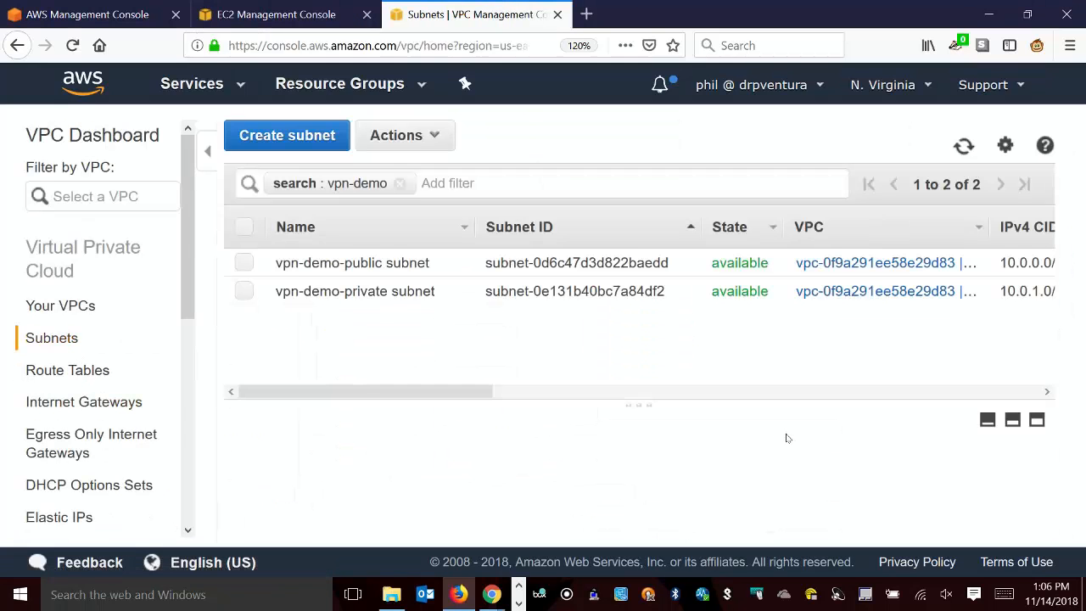
left_click(393, 301)
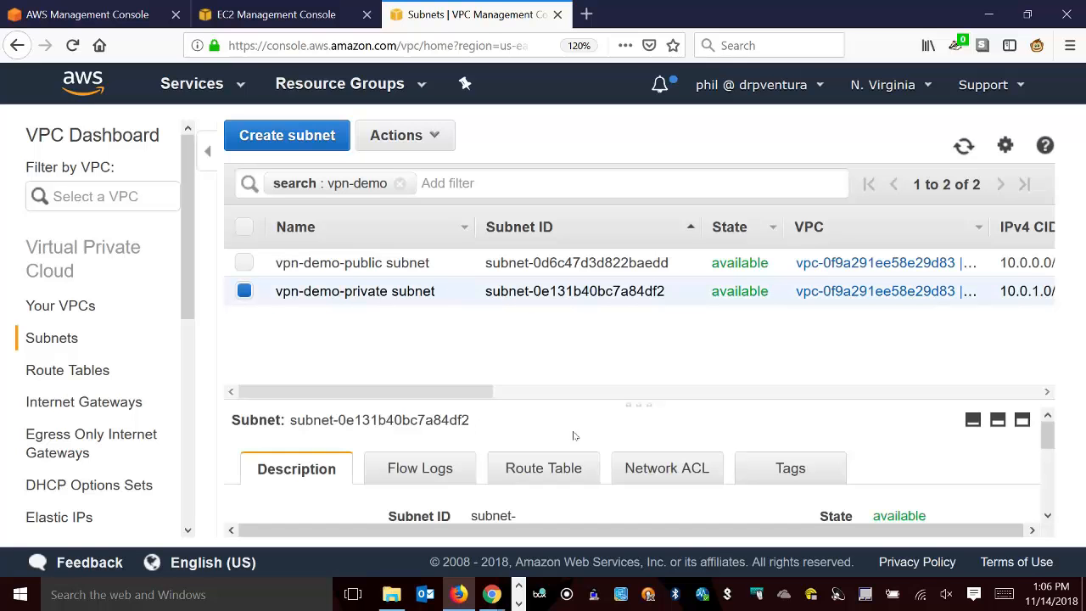
left_click_drag(635, 411, 638, 298)
left_click(956, 453)
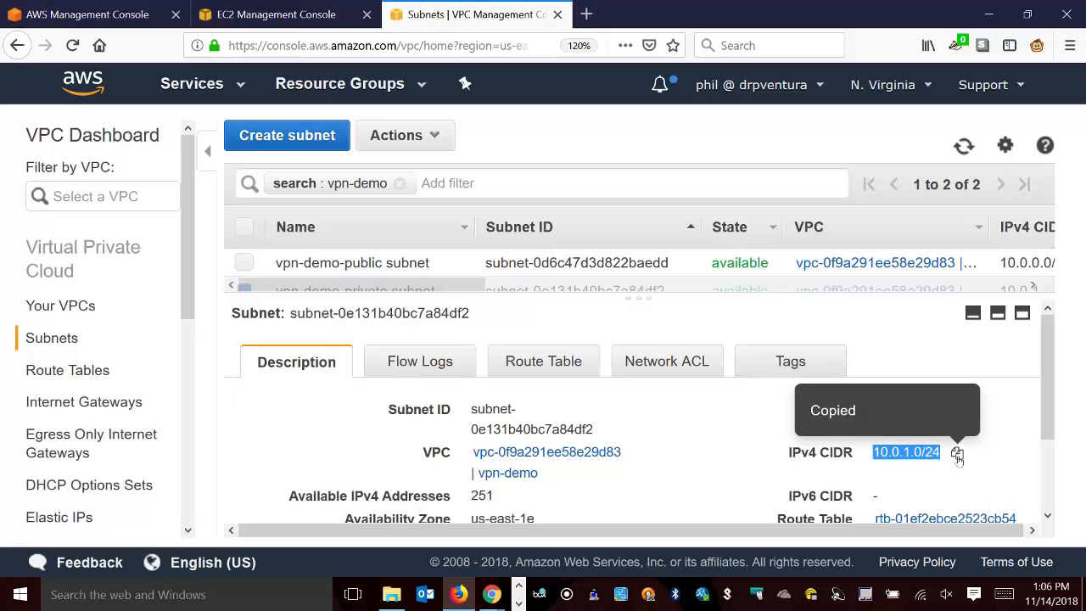
Change the source of the default security group's inbound All traffic rule to 10.0.1.0/24 and save it.
key("ctrl+shift+Tab")
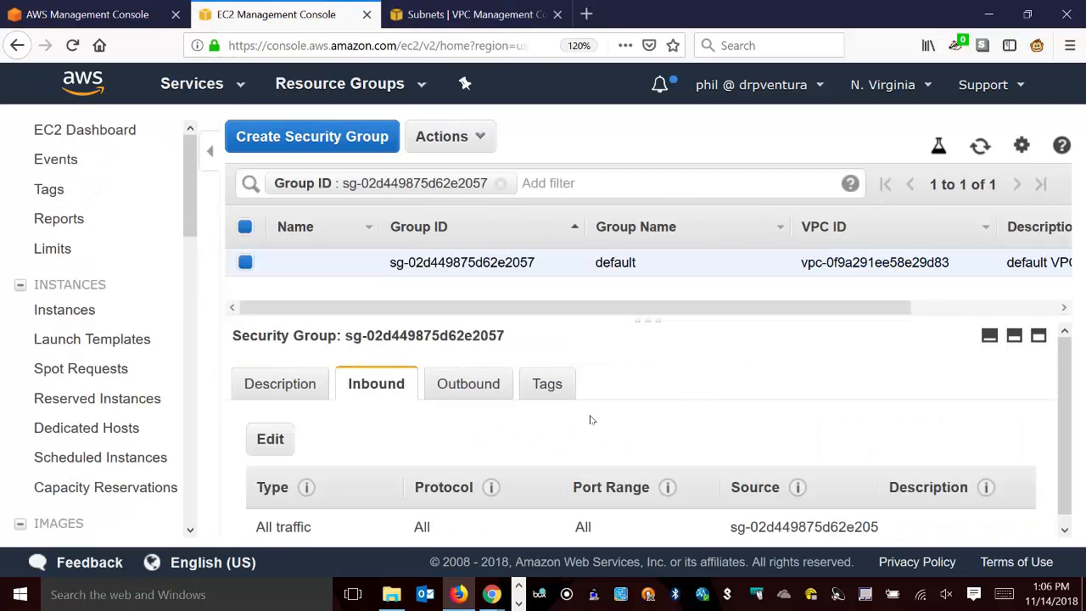
scroll(591, 419, "down", 1)
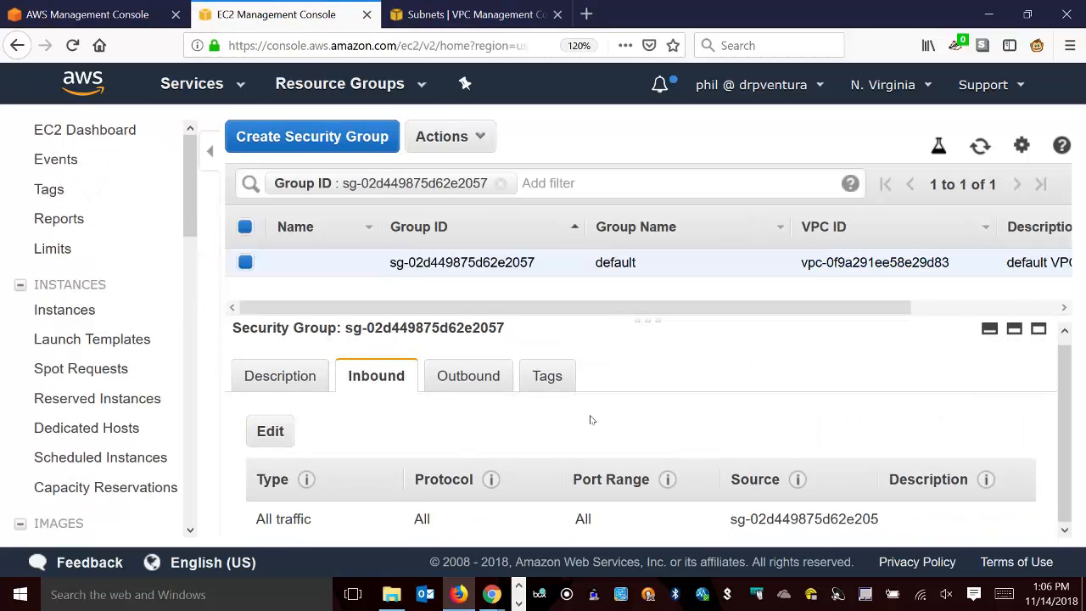
left_click(289, 436)
scroll(645, 382, "down", 1)
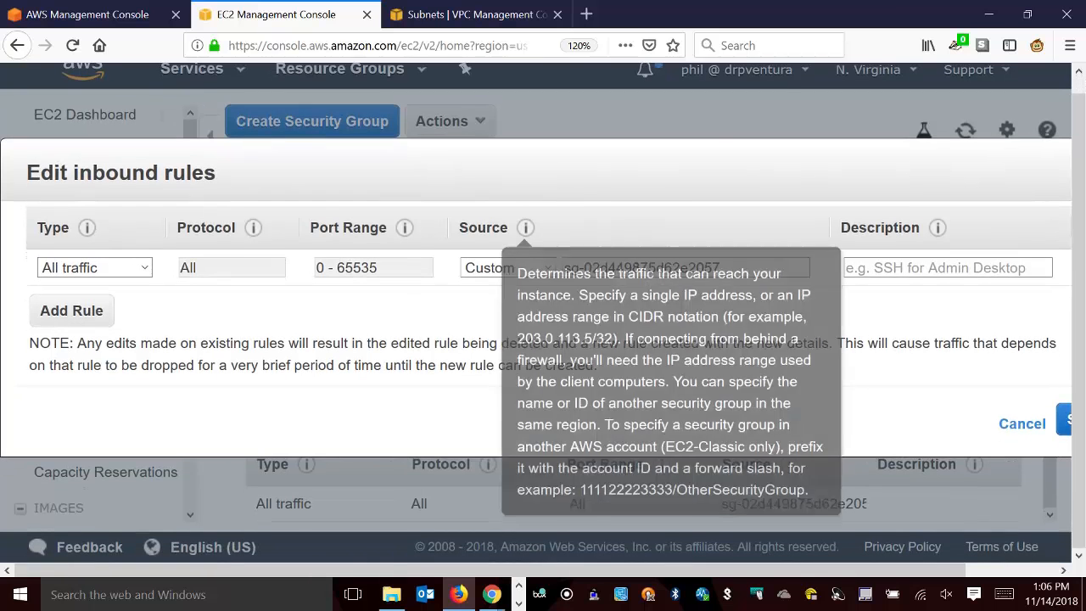
triple_click(700, 269)
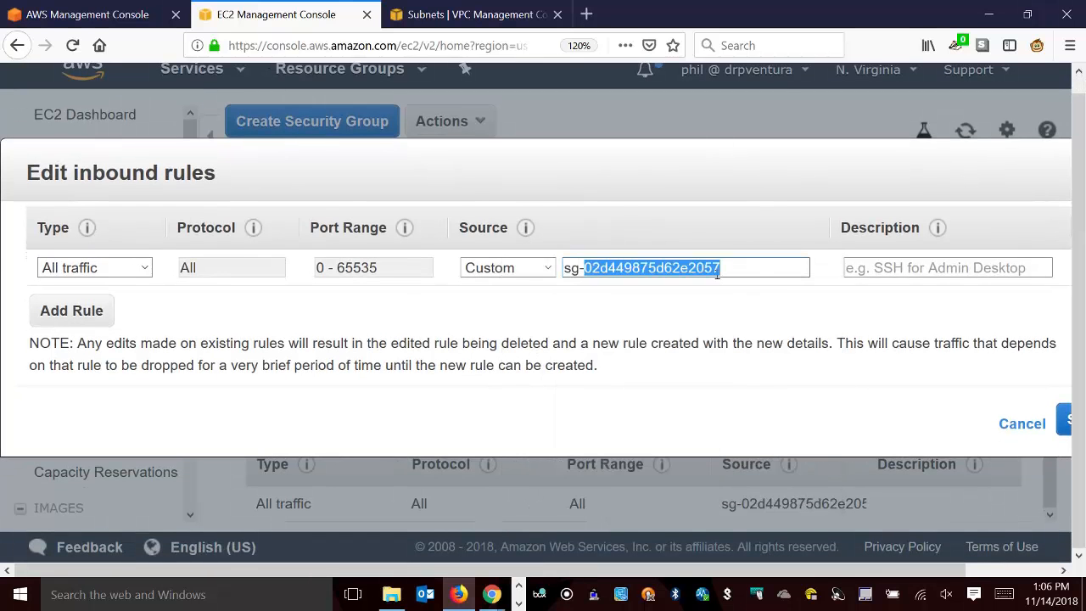
type("10.0.1.0/24")
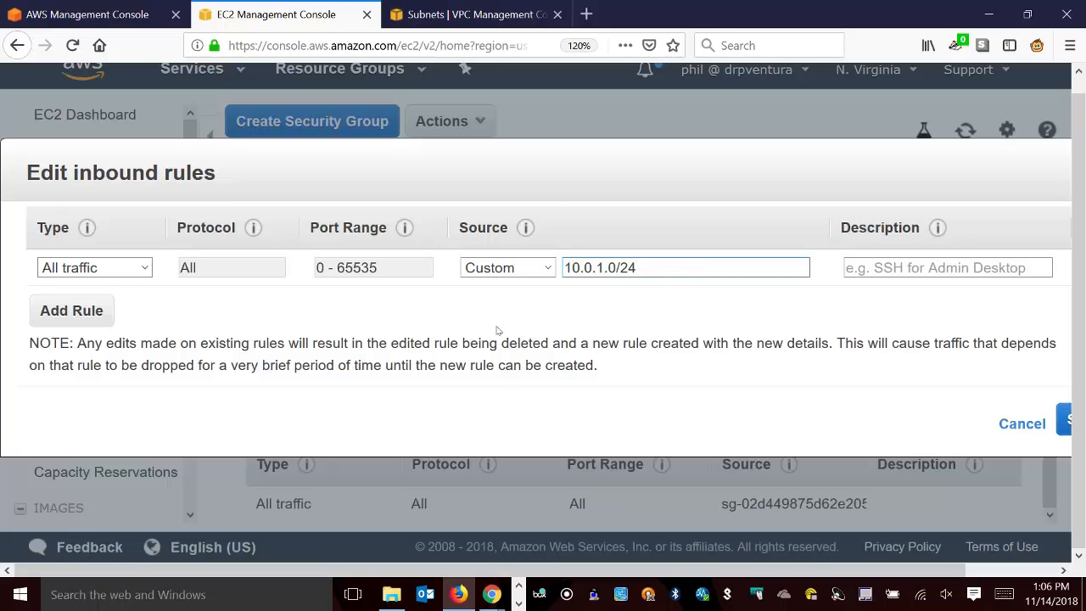
left_click(1069, 425)
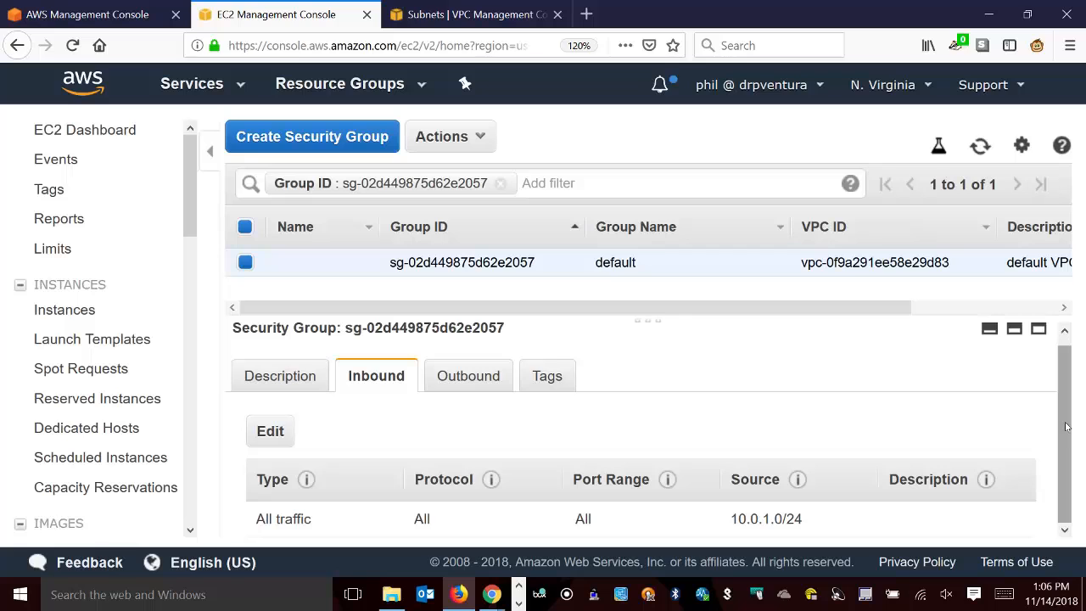
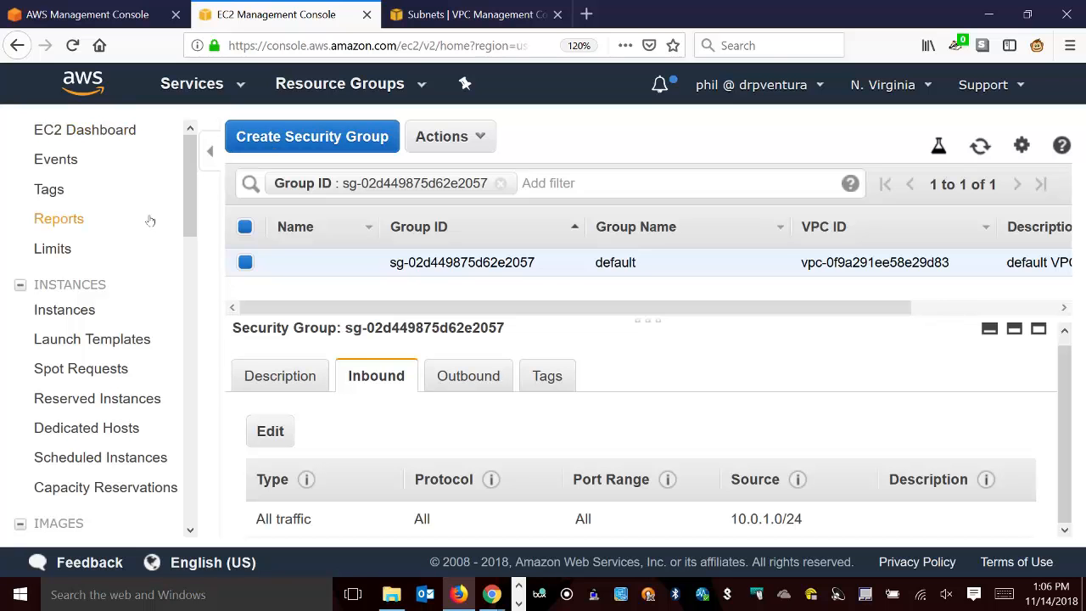
Start launching a new EC2 instance from the EC2 dashboard, choosing the Ubuntu Server 18.04 LTS (HVM) AMI.
left_click(93, 130)
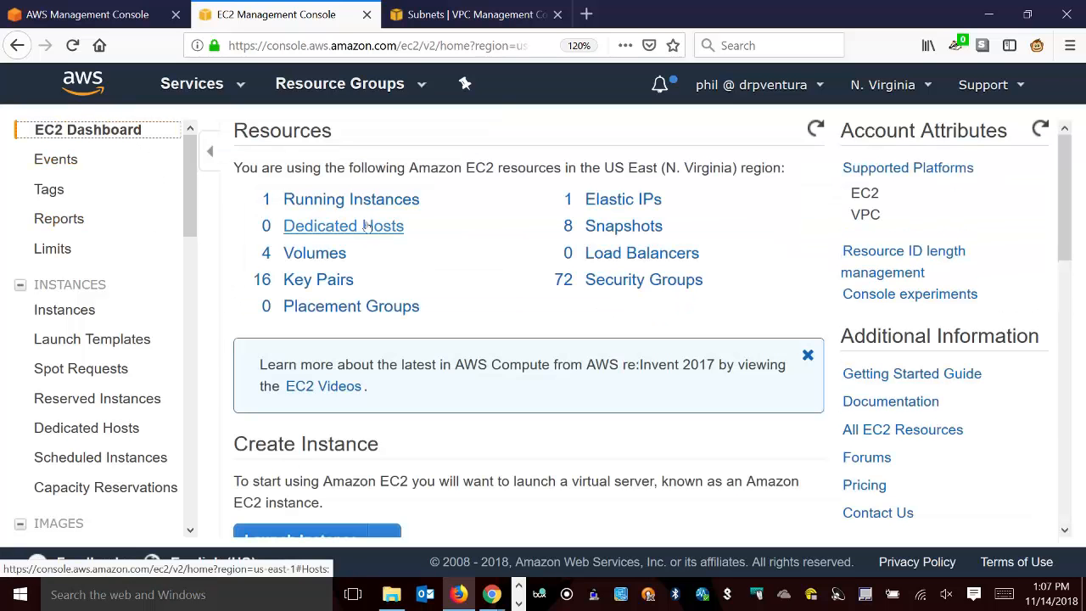
scroll(332, 220, "down", 5)
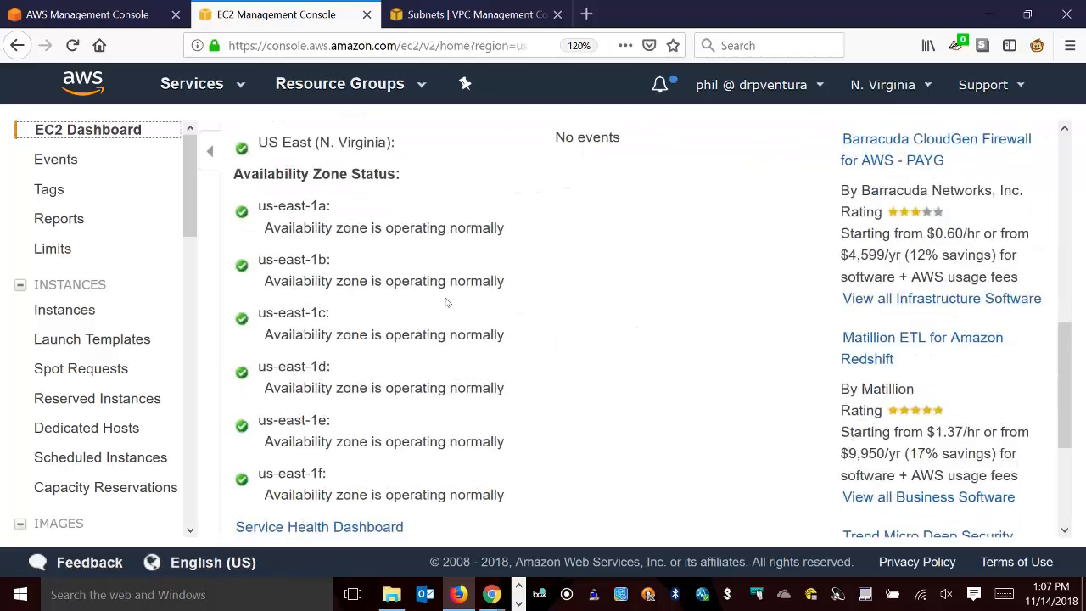
scroll(449, 291, "up", 5)
scroll(417, 369, "down", 1)
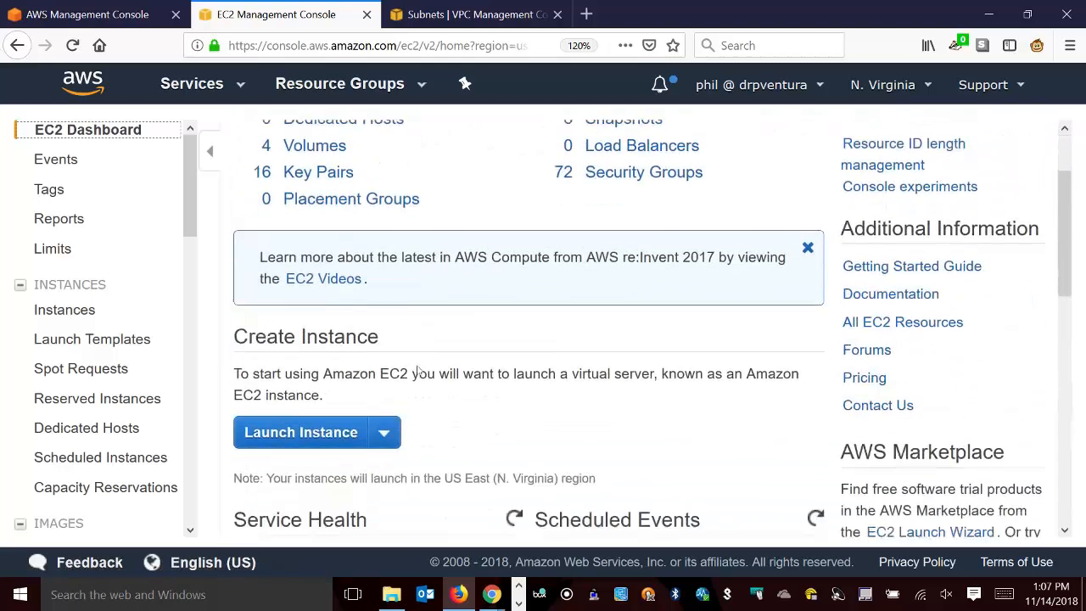
left_click(336, 432)
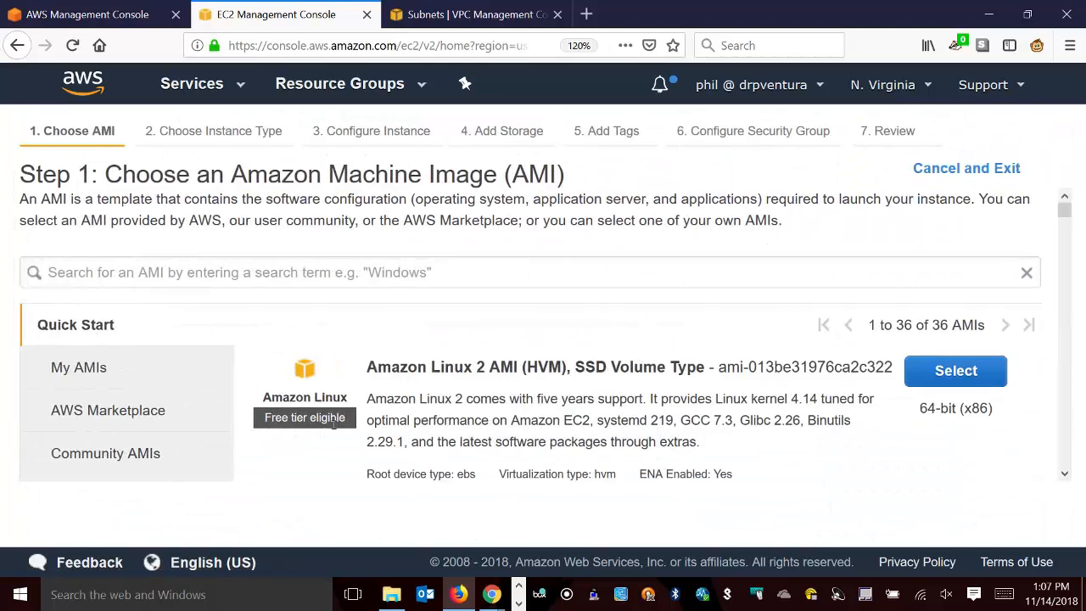
scroll(341, 268, "down", 1)
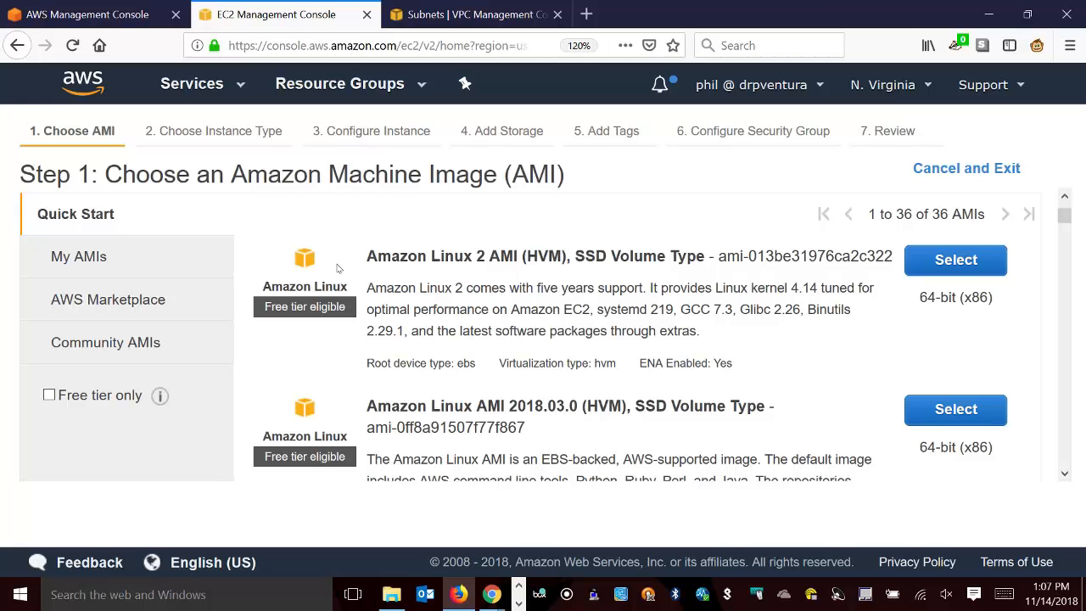
scroll(615, 344, "down", 4)
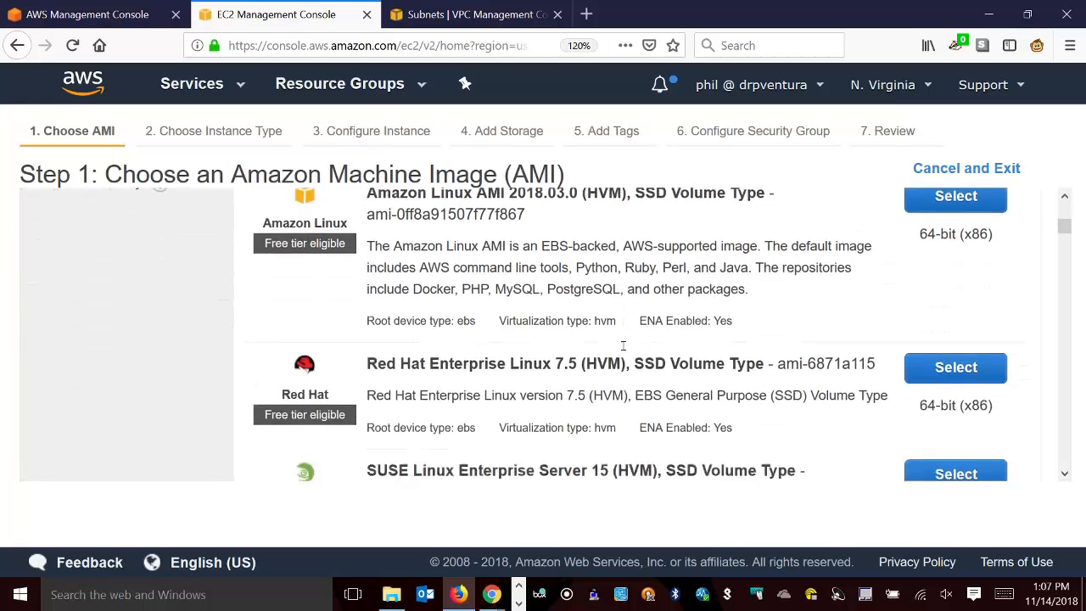
scroll(618, 342, "down", 4)
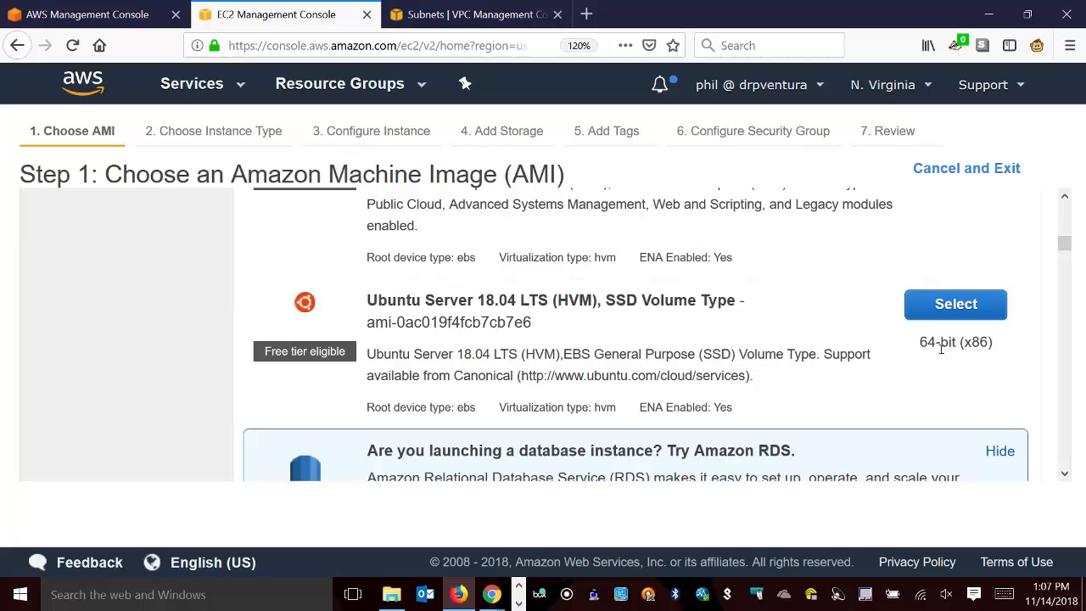
left_click(957, 314)
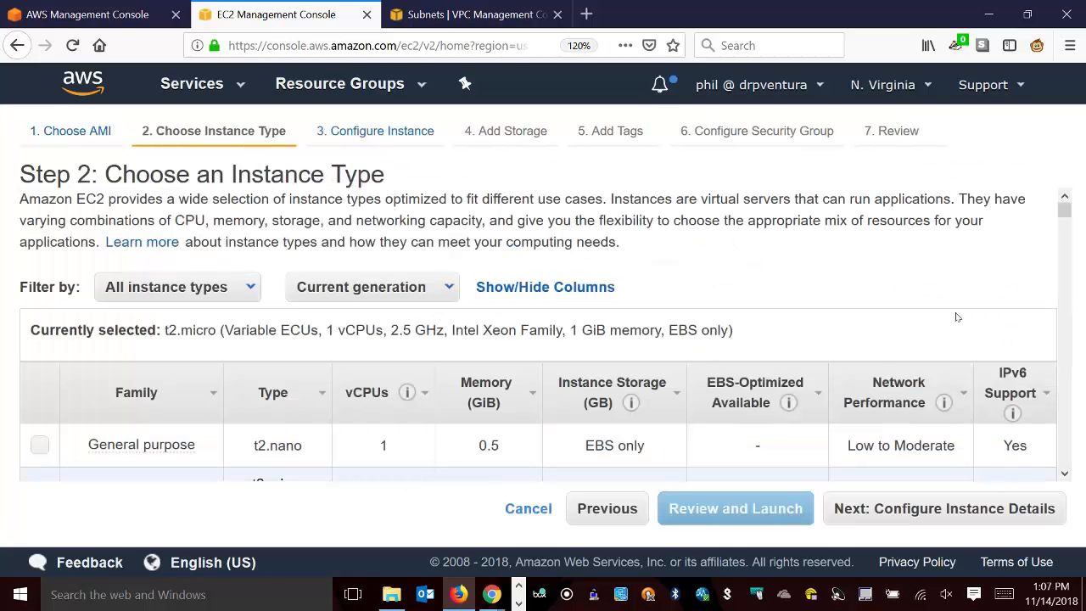
Keep the t2.micro type and set Auto-assign Public IP to Disable for the instance in the vpn-demo private subnet.
scroll(863, 213, "down", 5)
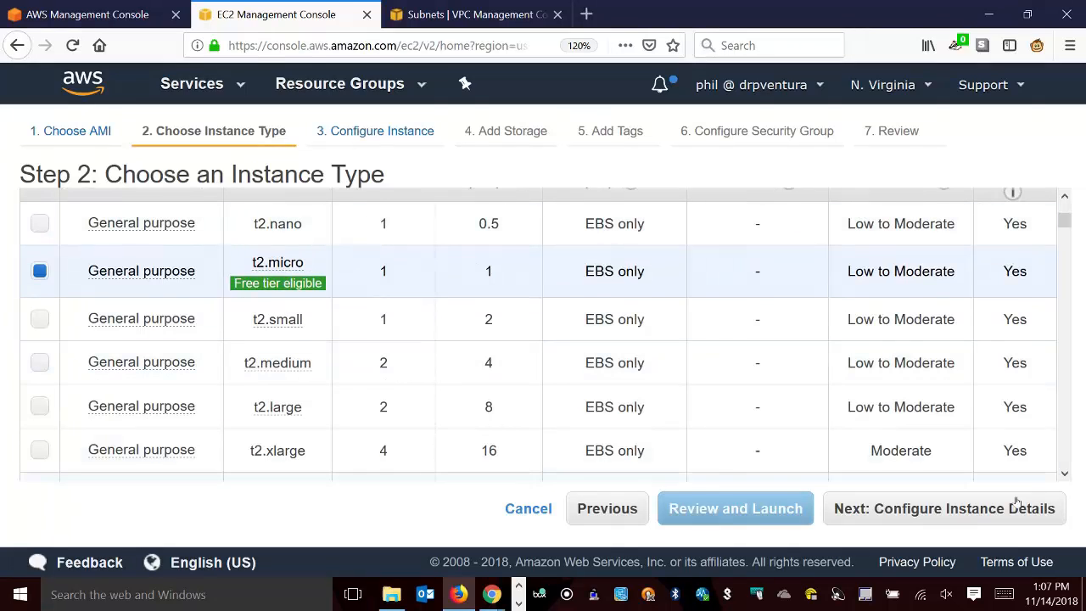
left_click(973, 509)
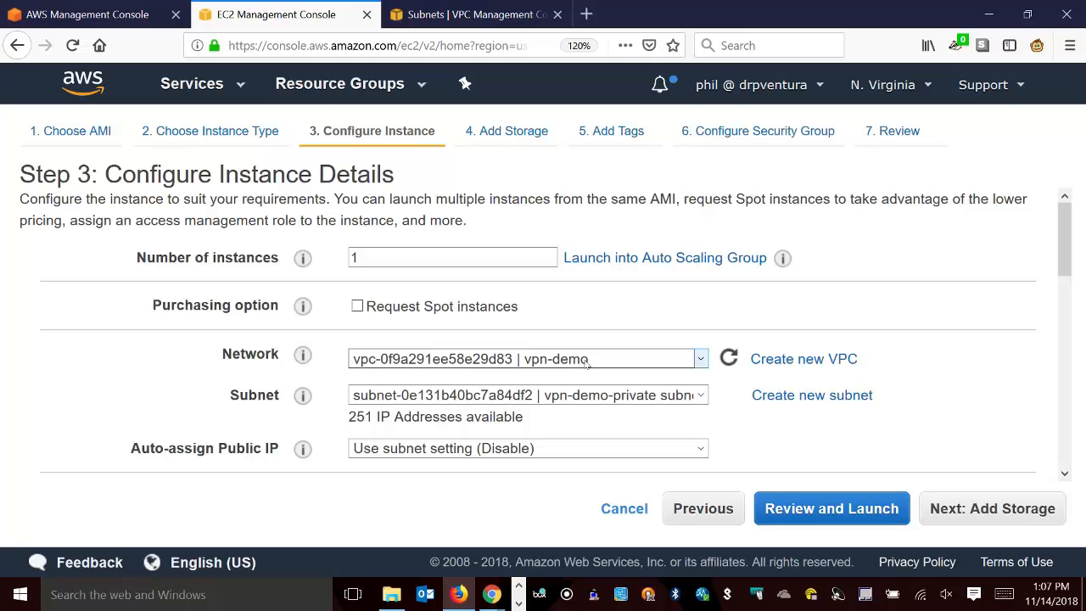
scroll(206, 375, "down", 3)
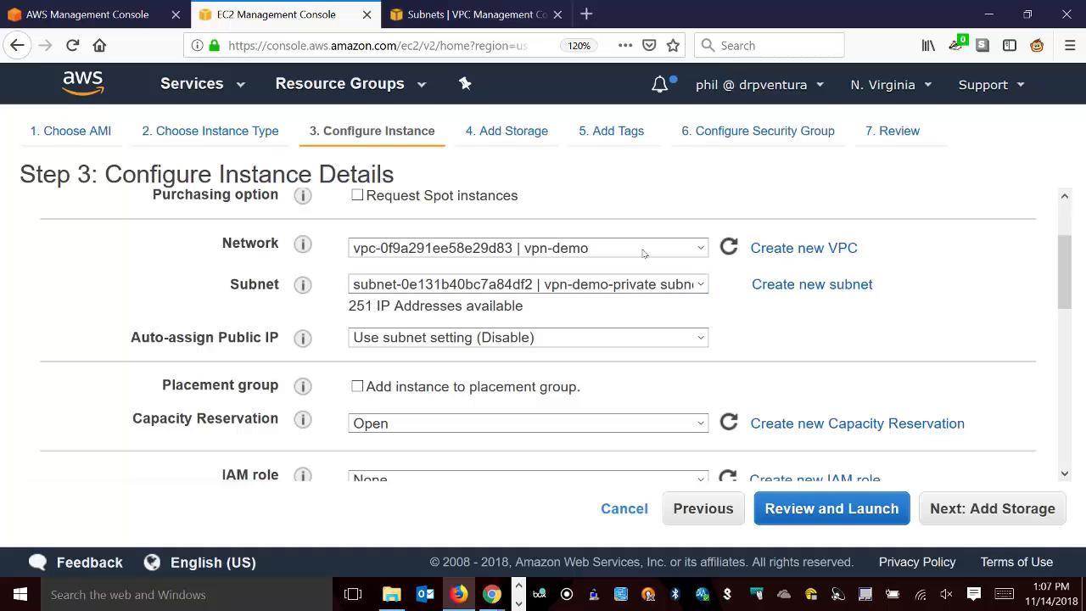
left_click(433, 339)
left_click(456, 337)
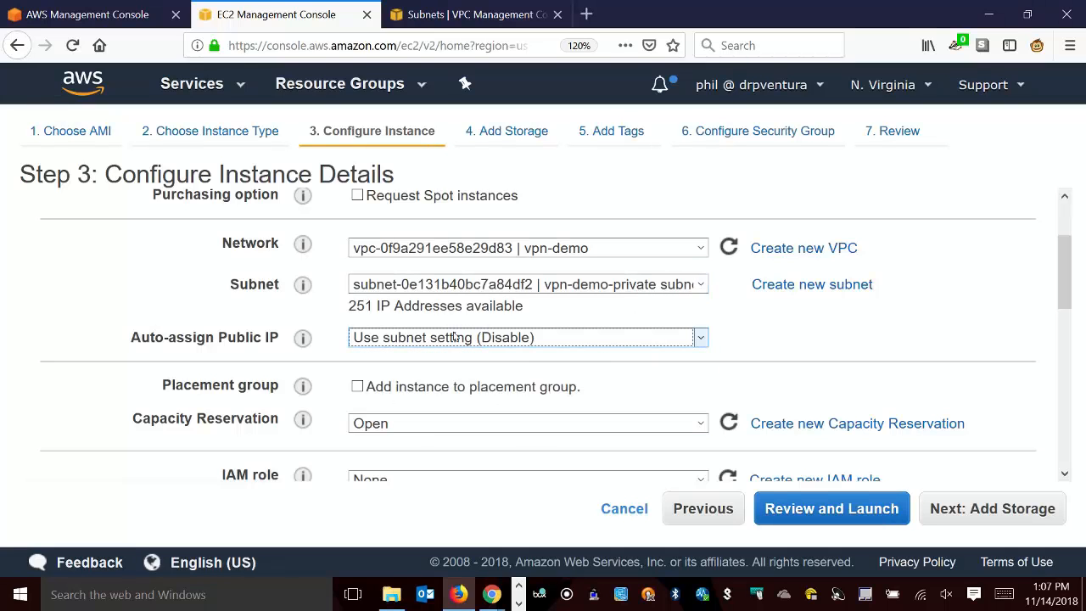
left_click(582, 341)
left_click(583, 343)
left_click(583, 343)
left_click(583, 343)
left_click(588, 339)
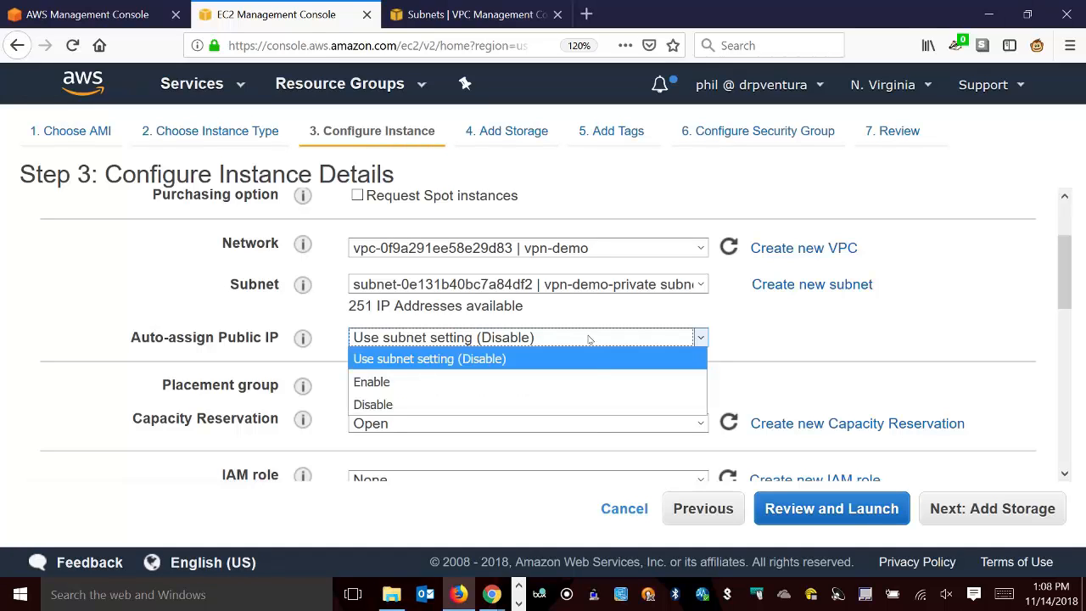
left_click(593, 403)
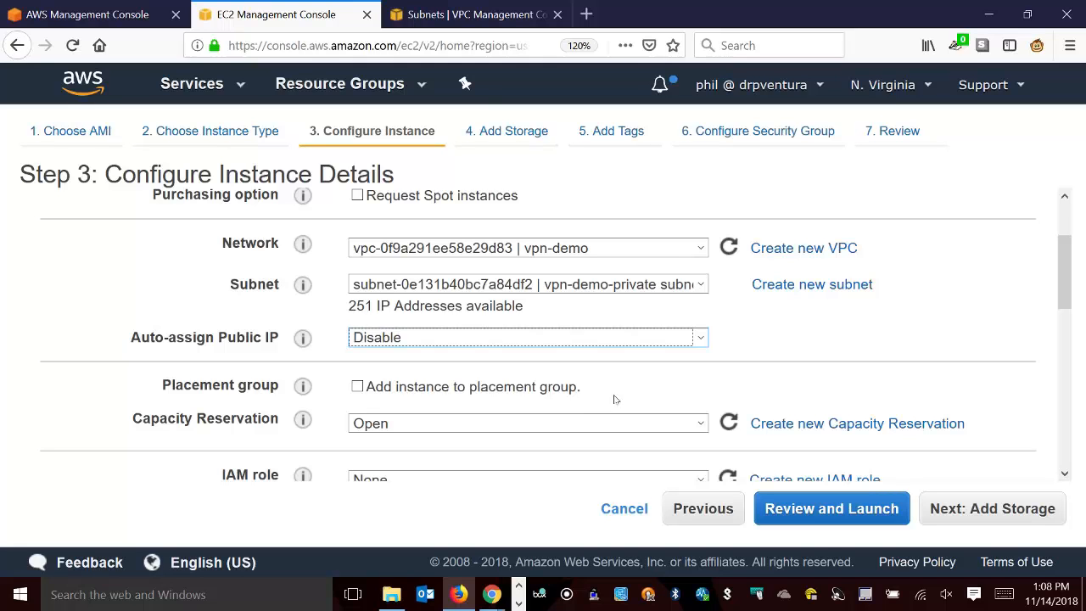
Continue through the launch review to the instance's tags and add a Name tag with the value Private Ubuntu server.
scroll(615, 399, "down", 10)
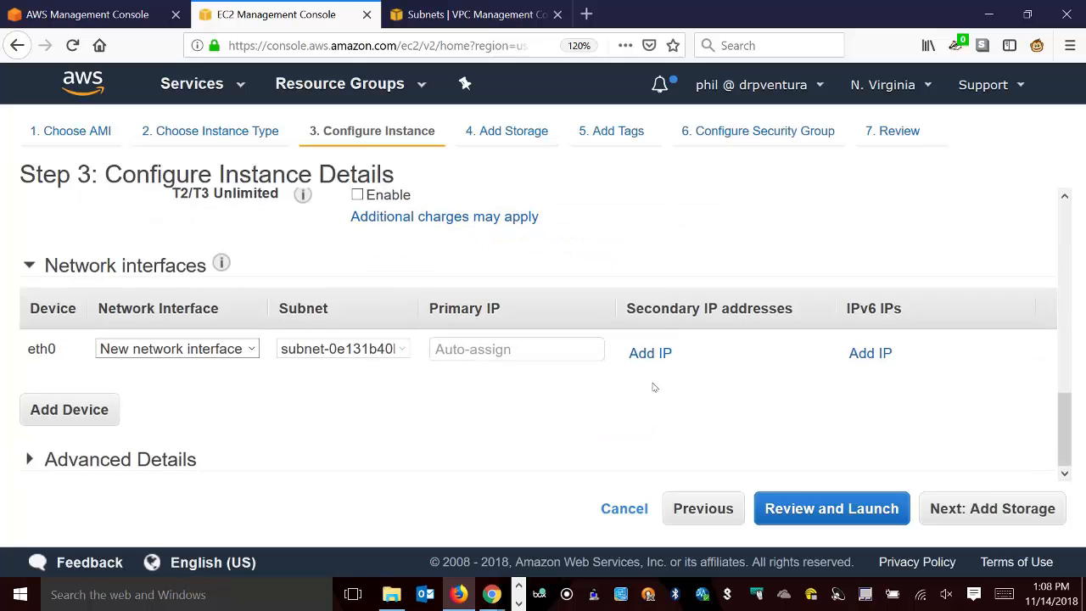
left_click(873, 511)
scroll(332, 397, "down", 10)
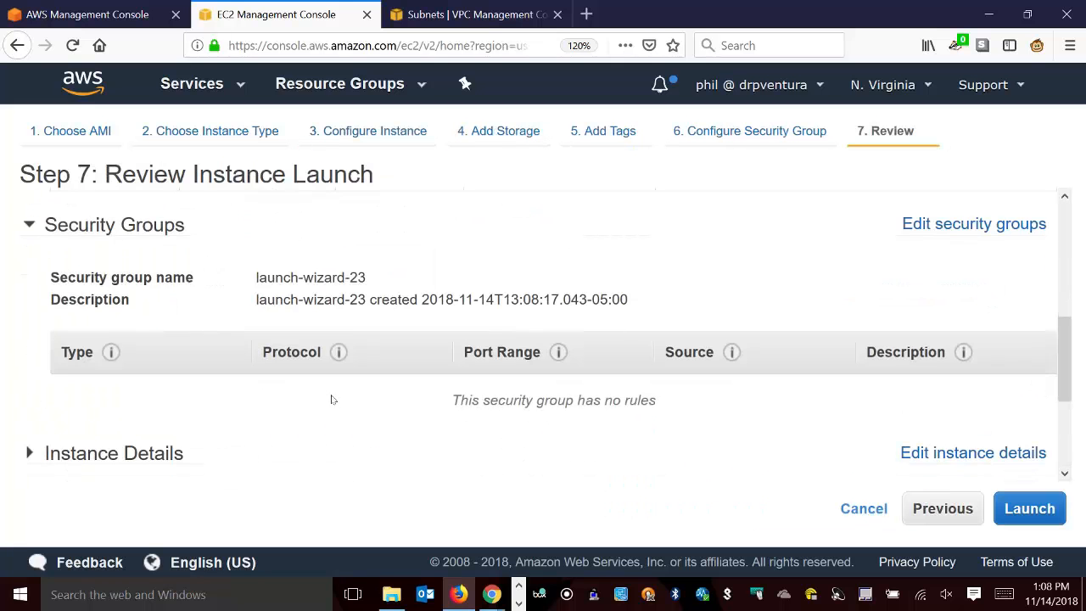
left_click(1014, 355)
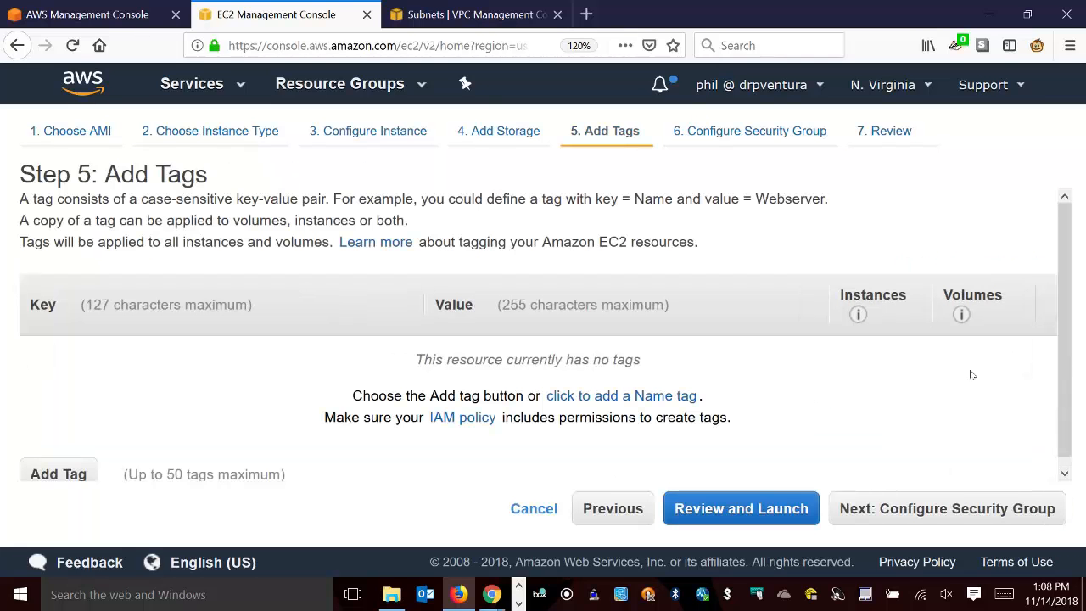
left_click(56, 469)
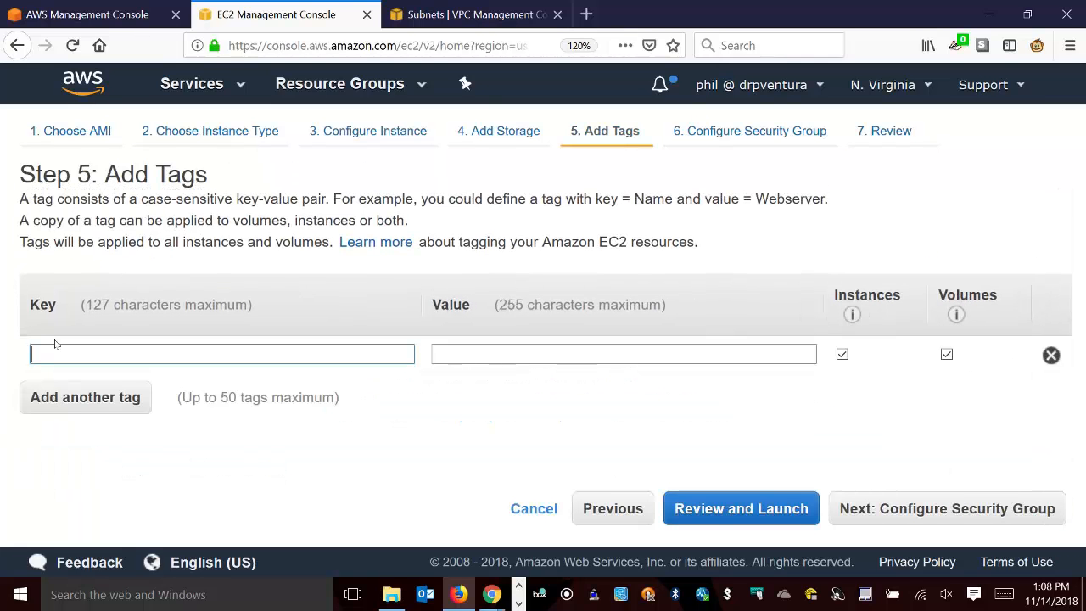
type("Name")
key("Tab")
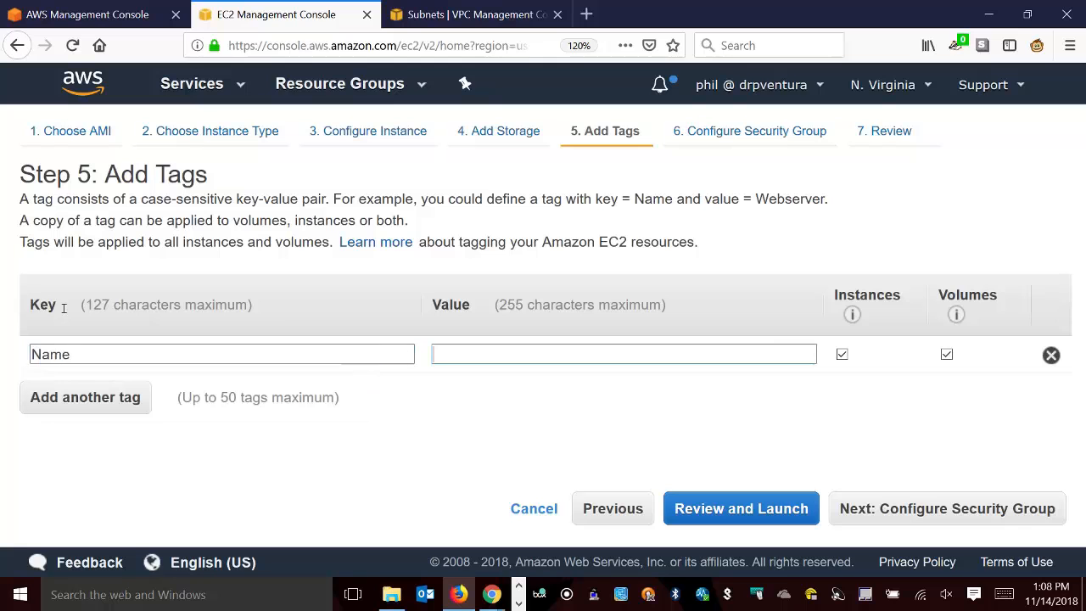
type("p")
key("BackSpace")
type("Private Ubuntu server")
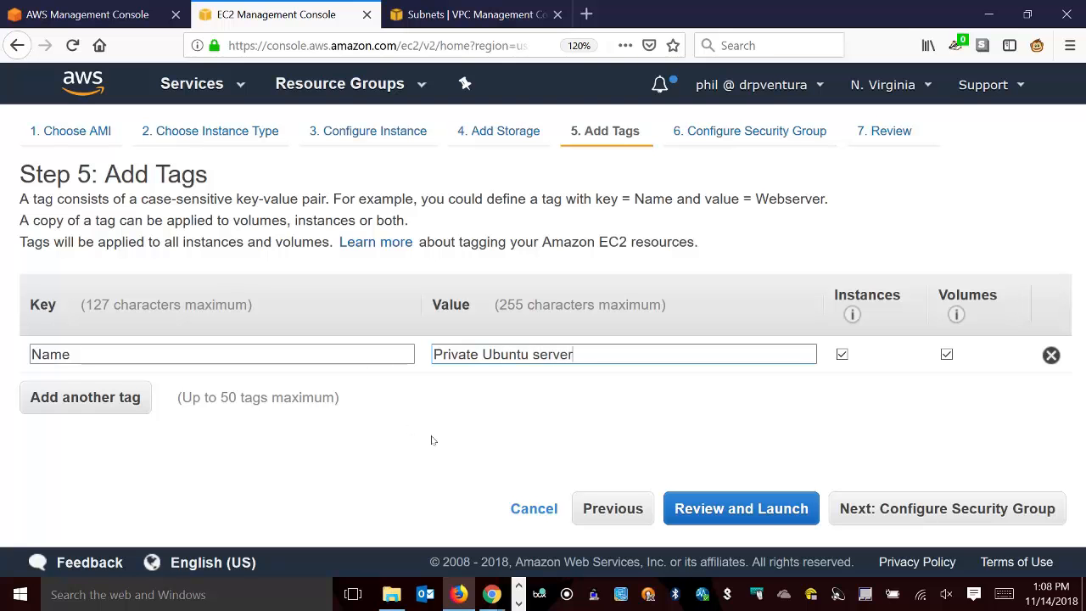
Launch the Ubuntu instance with the existing dropbox_key key pair, acknowledging access to its private key file.
left_click(776, 509)
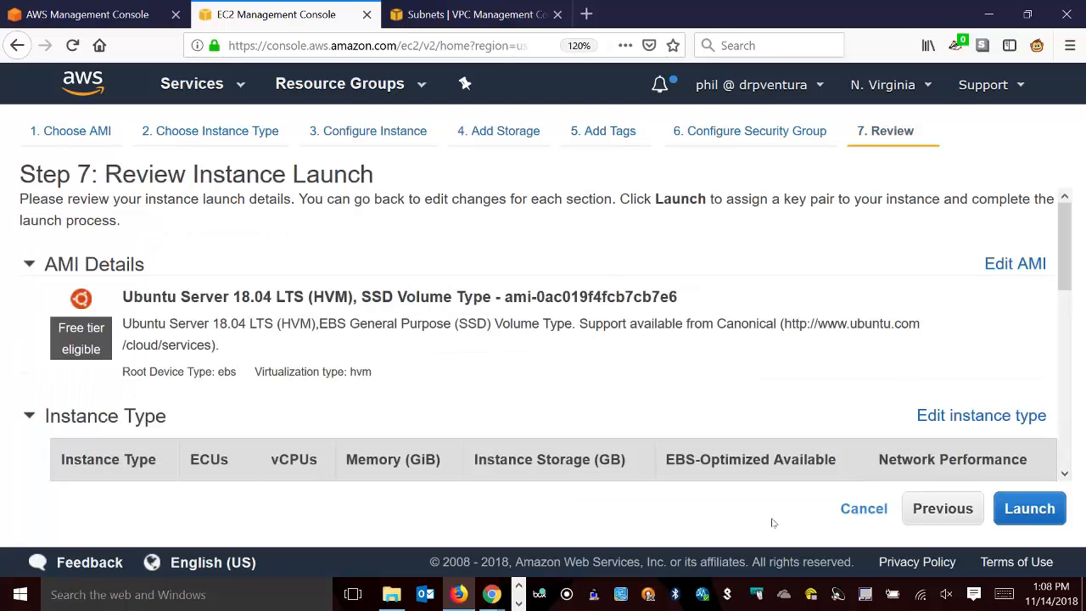
left_click(1058, 509)
left_click(348, 392)
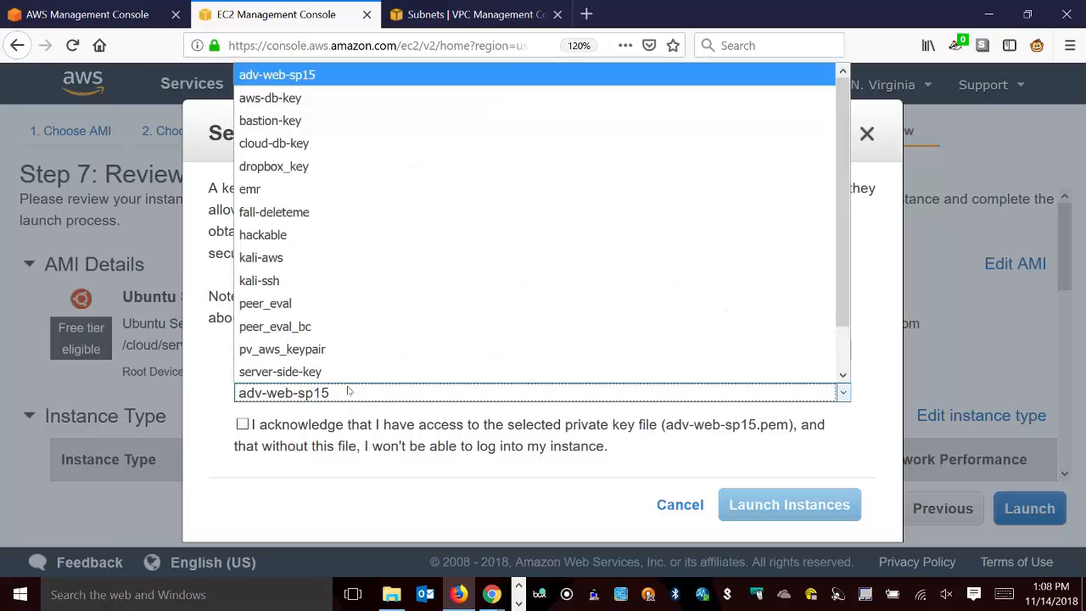
left_click(300, 173)
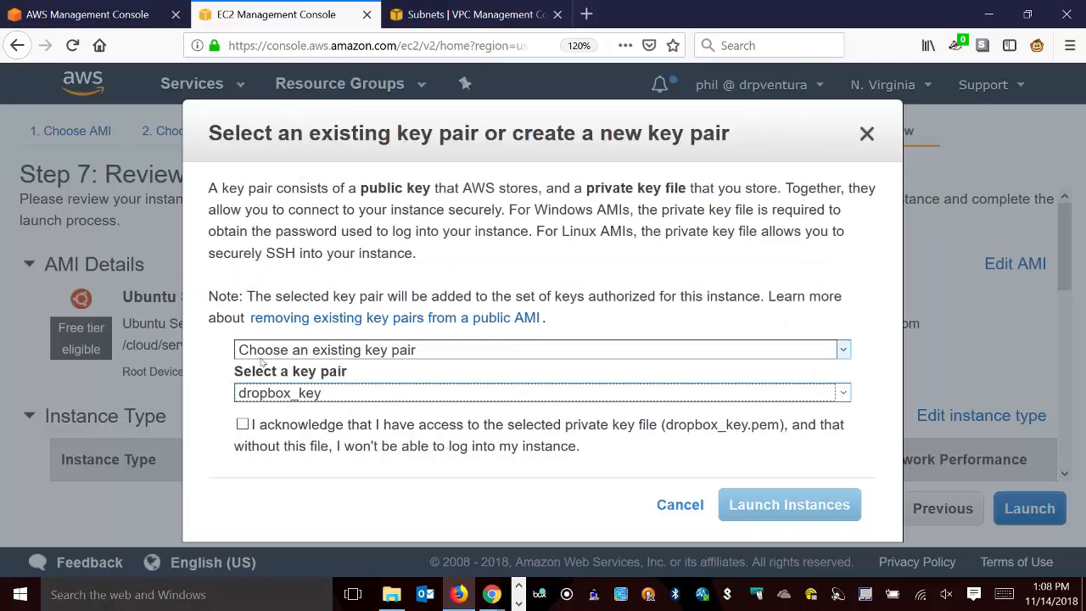
left_click(242, 423)
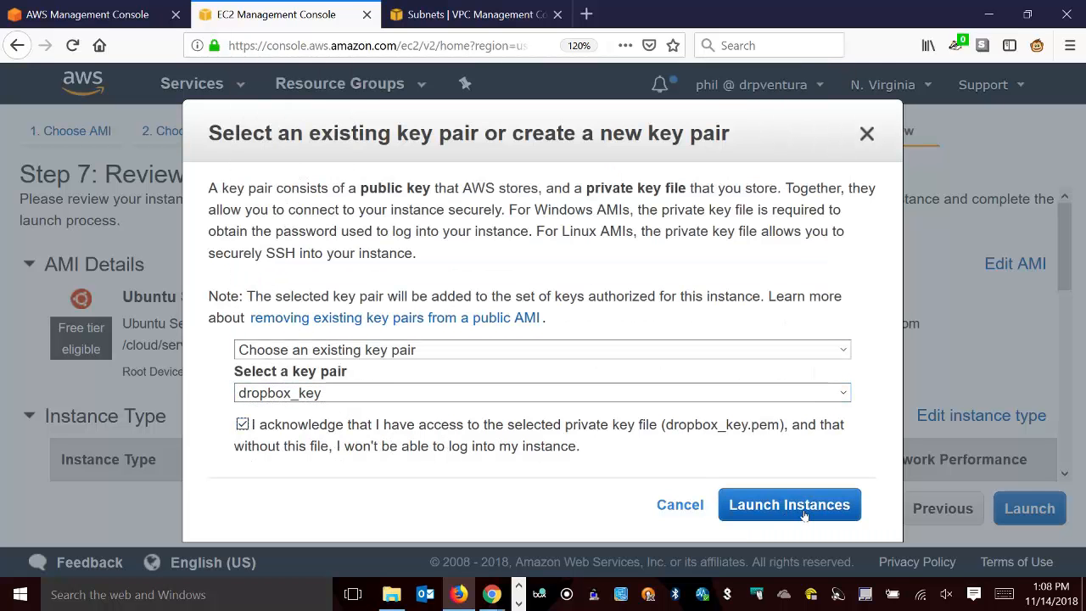
left_click(801, 509)
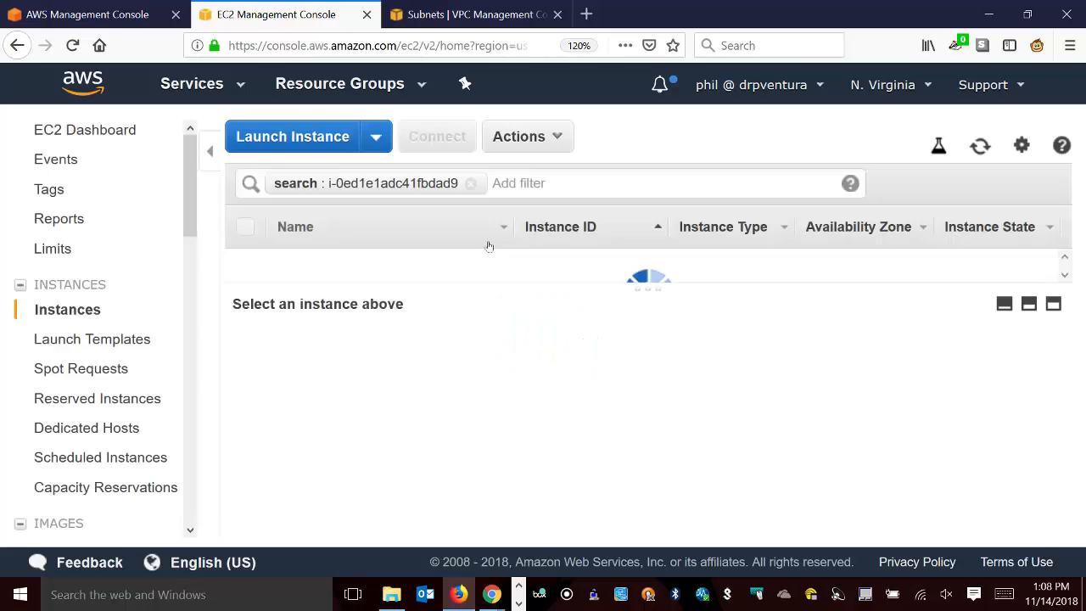
Start launching another instance, choosing the Microsoft Windows Server 2016 Base AMI.
left_click(301, 138)
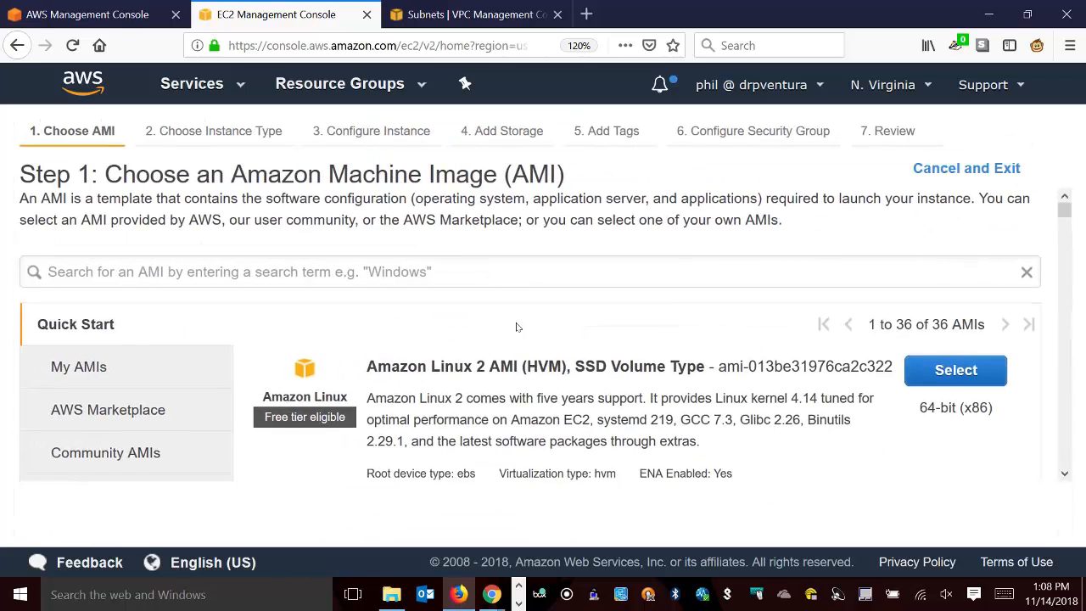
scroll(516, 323, "down", 10)
scroll(516, 326, "down", 5)
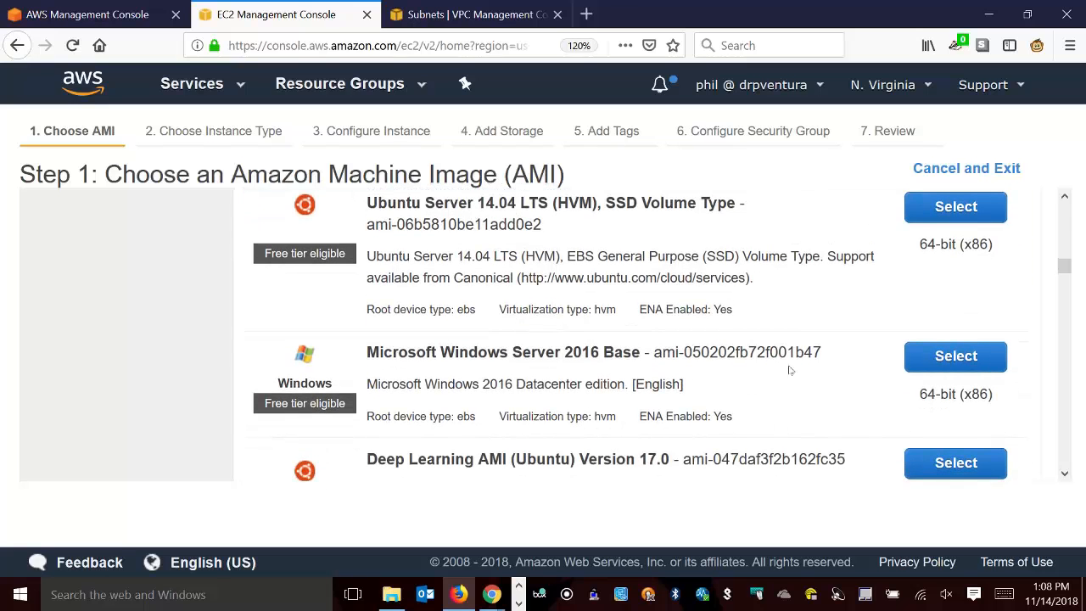
left_click(940, 356)
Look over the instance types, keep t2.micro for the Windows instance and continue to its instance details.
scroll(543, 322, "down", 5)
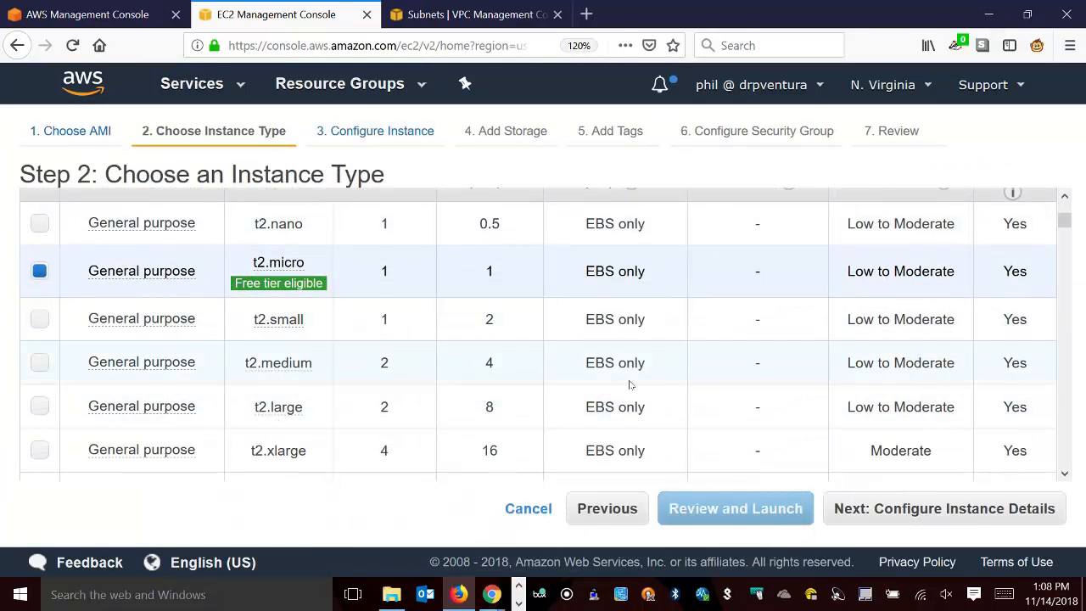
scroll(630, 384, "down", 4)
scroll(629, 386, "up", 5)
scroll(629, 386, "down", 3)
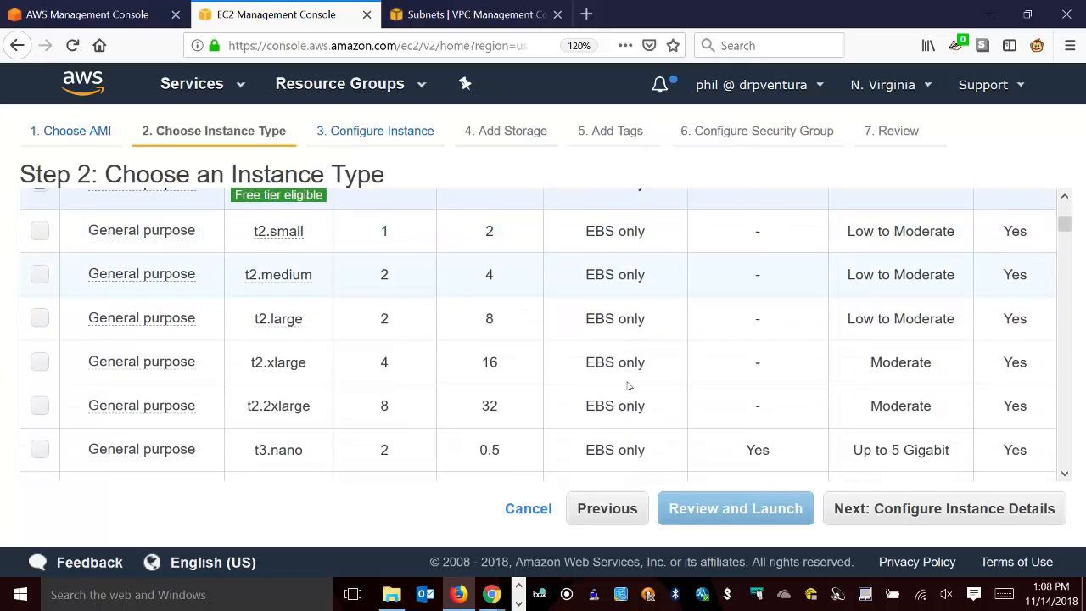
scroll(633, 382, "up", 5)
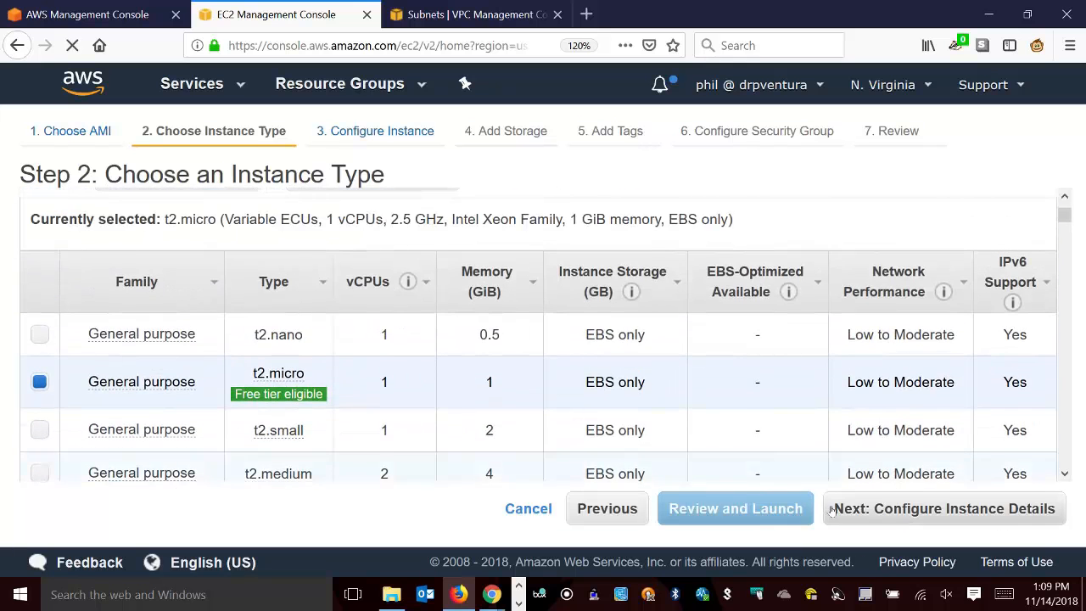
left_click(903, 520)
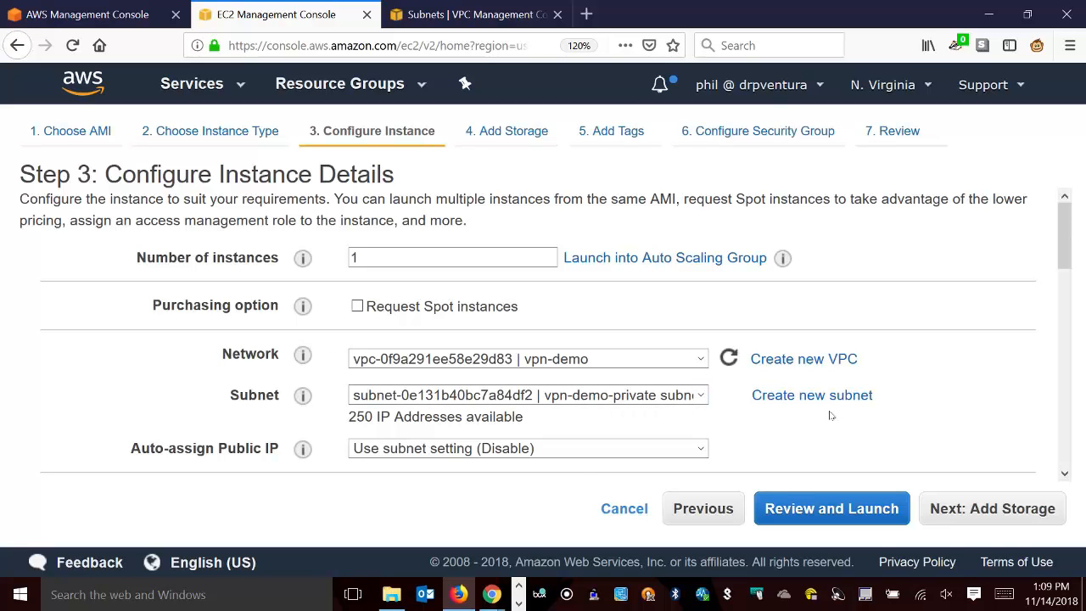
Set Auto-assign Public IP to Disable for the Windows instance and proceed to the launch review.
left_click(577, 449)
left_click(522, 517)
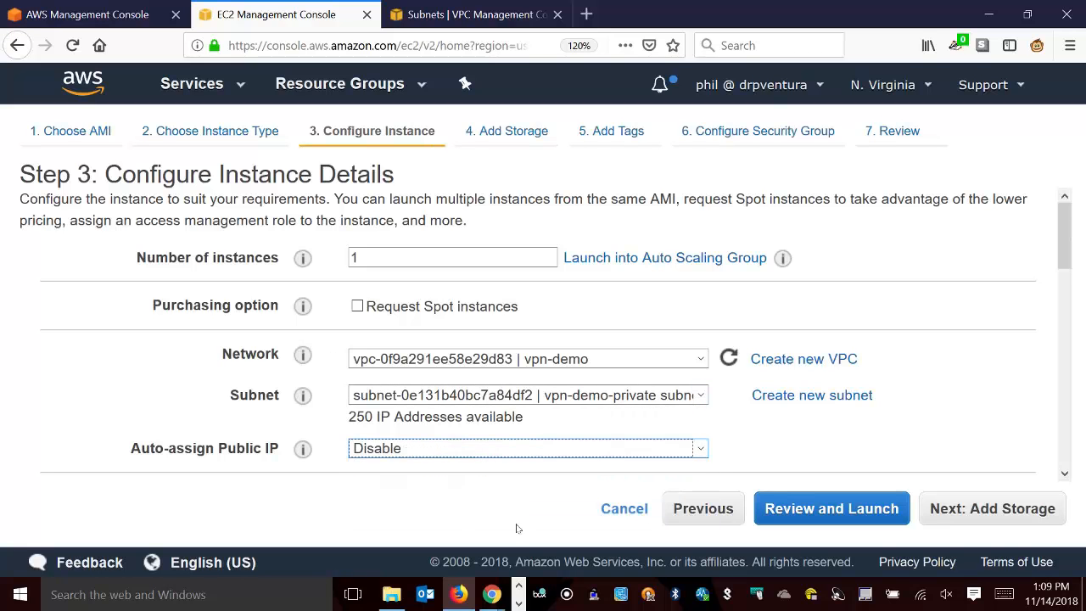
scroll(85, 371, "down", 4)
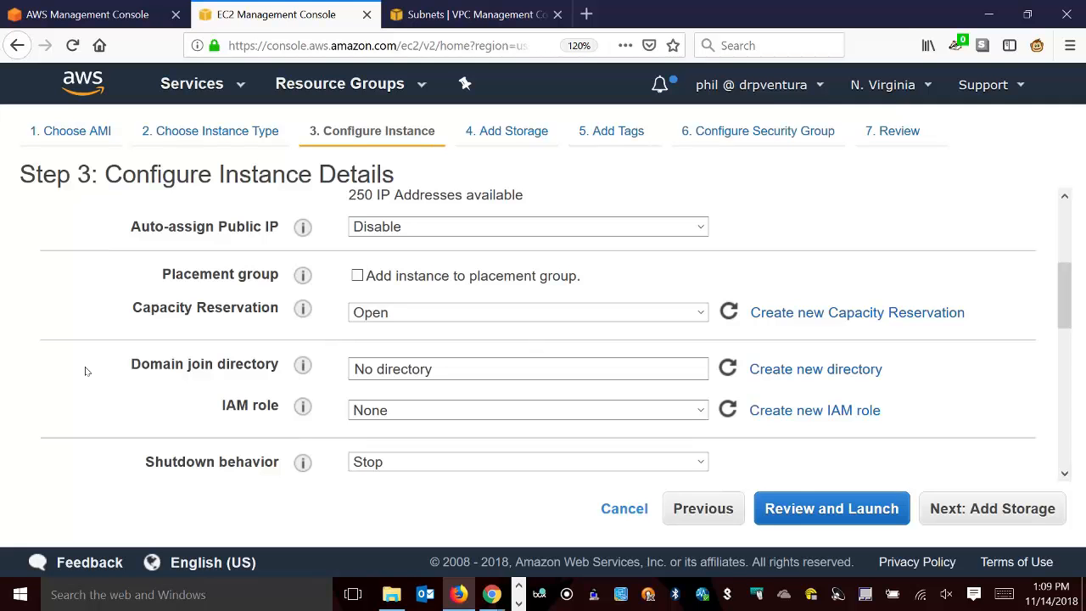
scroll(85, 371, "down", 6)
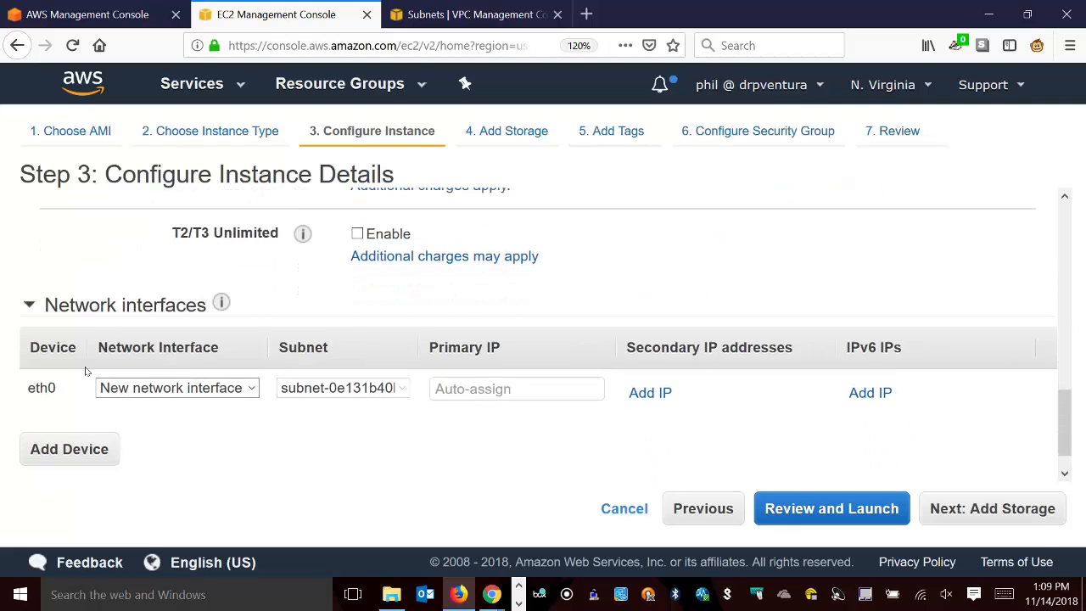
scroll(85, 371, "down", 1)
left_click(829, 508)
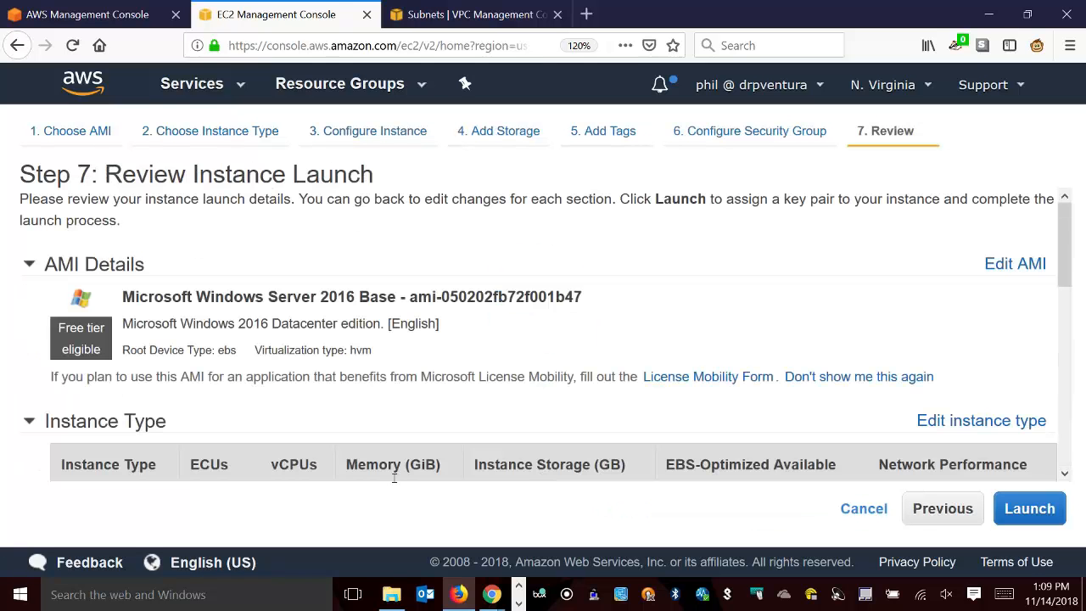
Add a Name tag with the value Private Windoze server to the Windows instance and return to the launch review.
scroll(502, 364, "down", 10)
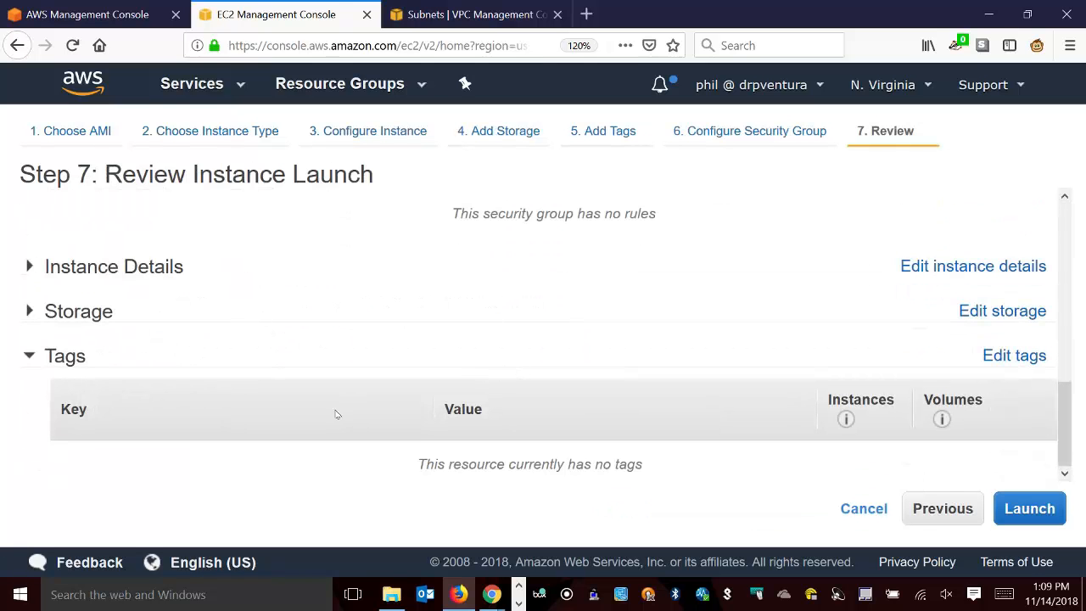
left_click(1015, 360)
left_click(53, 477)
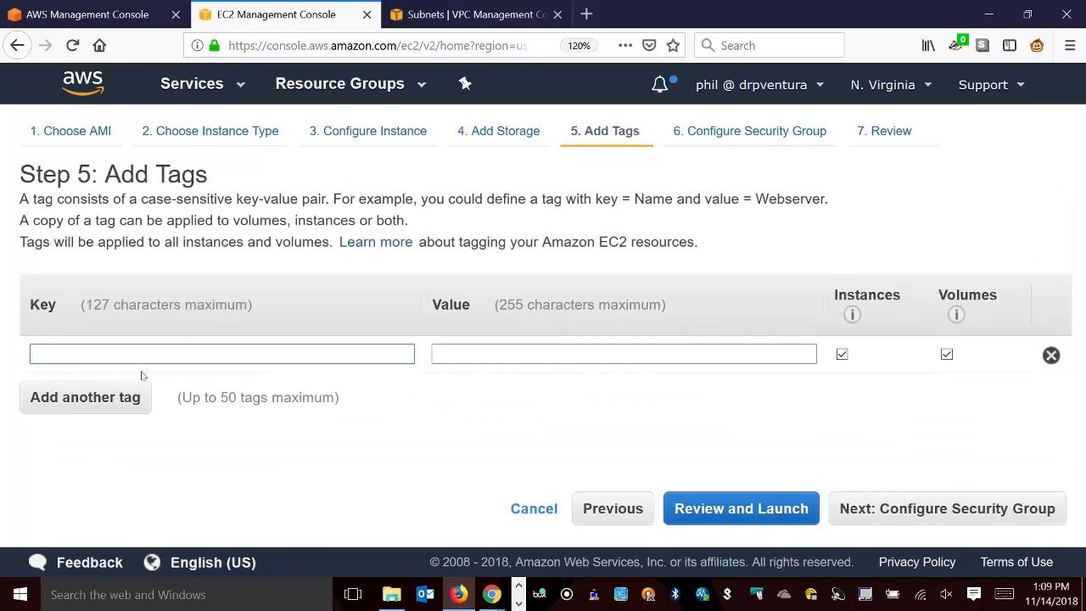
type("Name")
key("Tab")
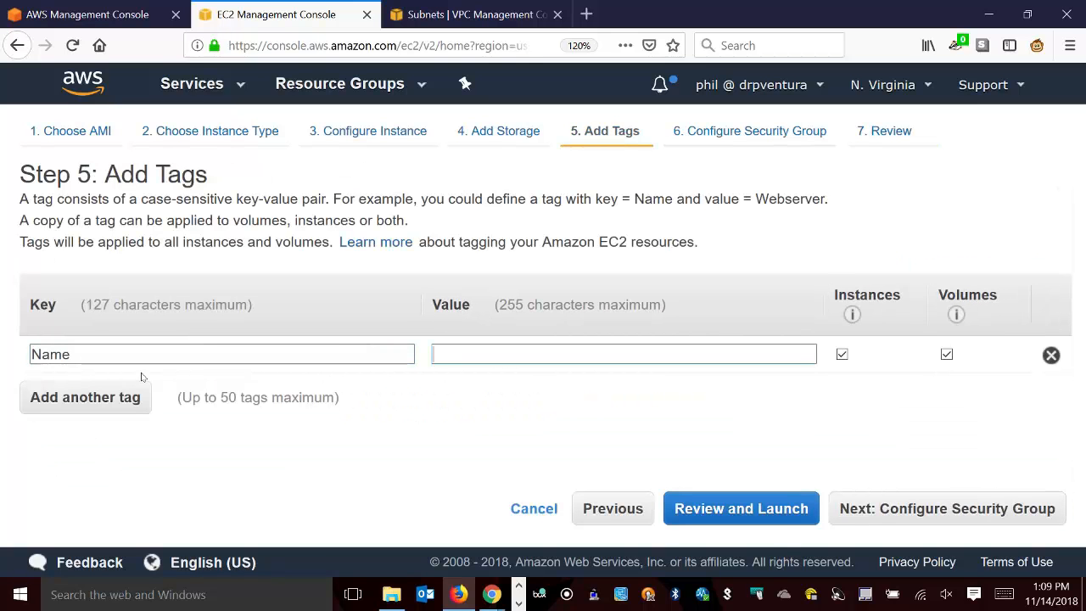
type("Private Win")
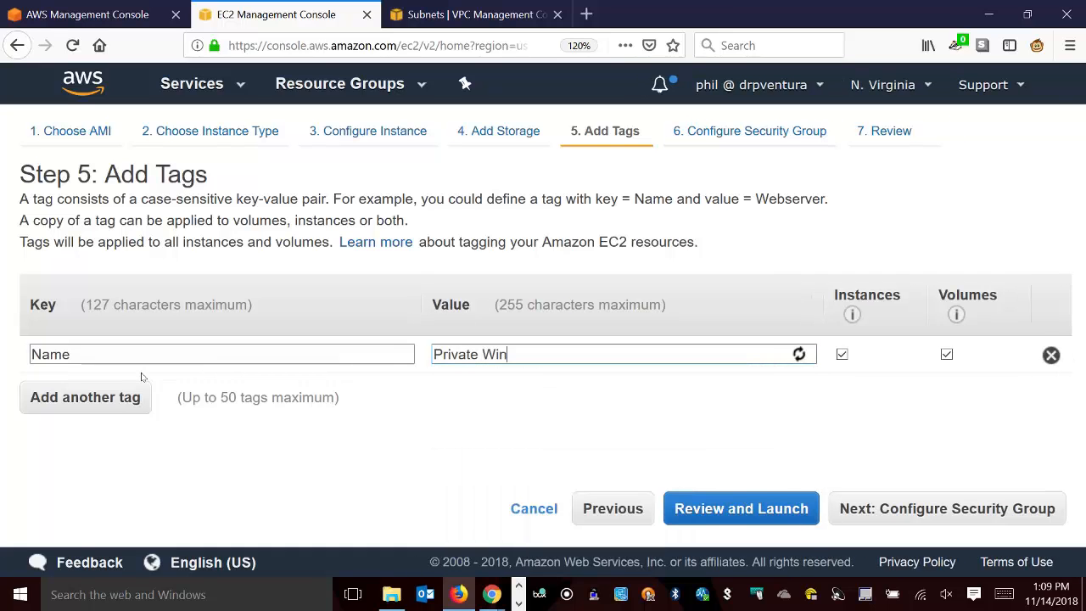
type("doze server")
left_click(742, 518)
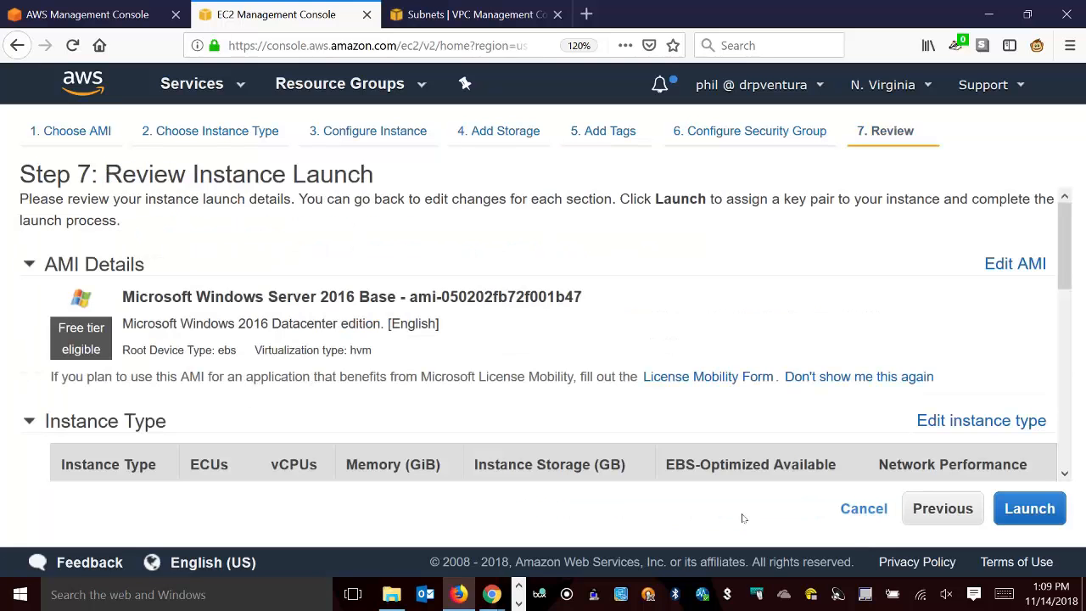
Create a new key pair named vpn-demo-windoze for the Windows instance and save its private key file.
left_click(1018, 512)
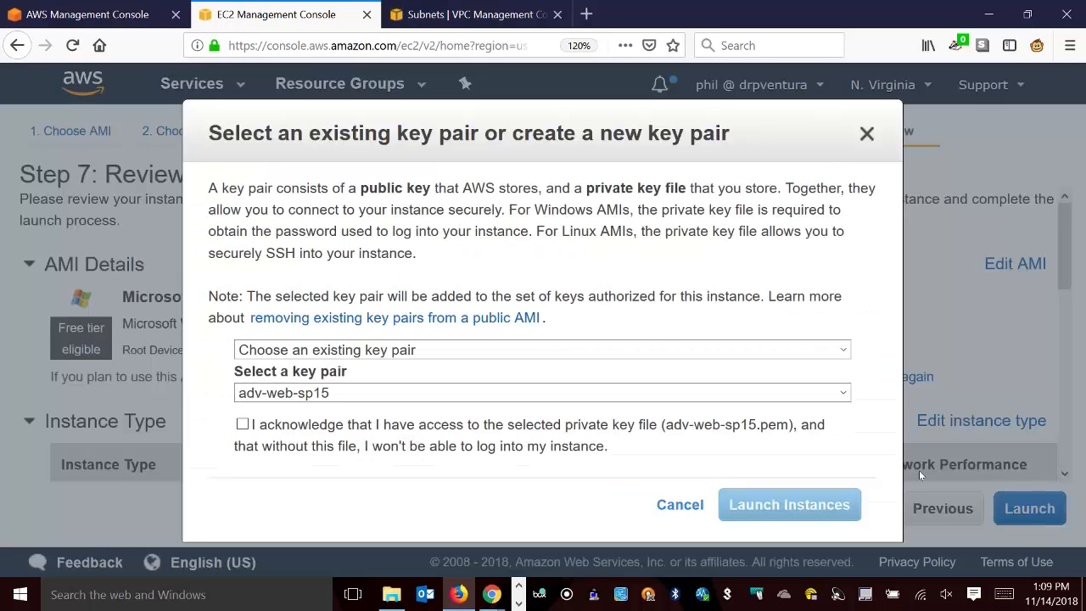
left_click(523, 349)
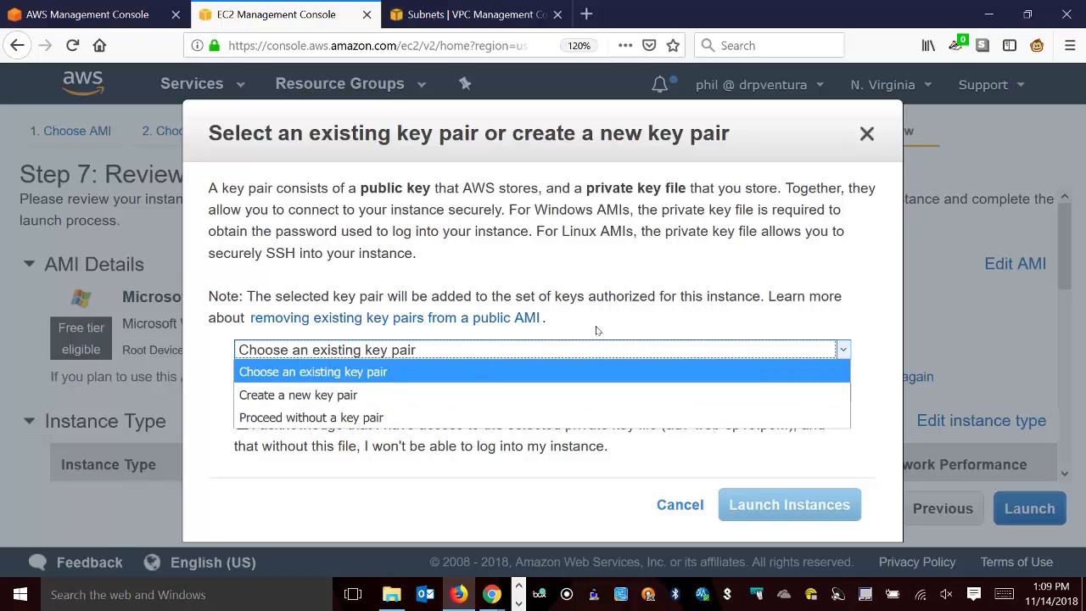
left_click(742, 278)
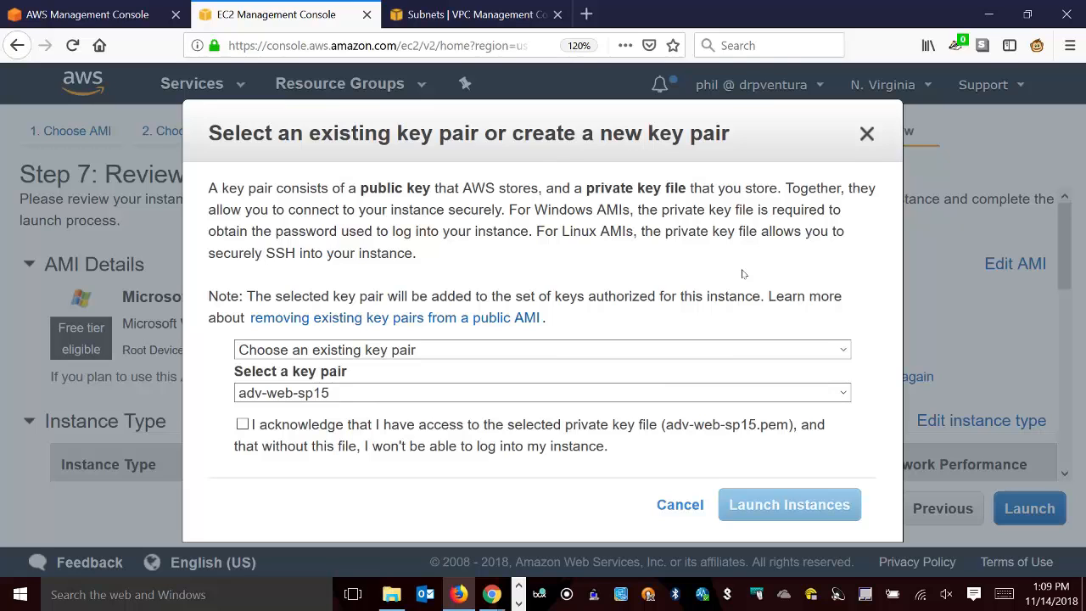
left_click(656, 350)
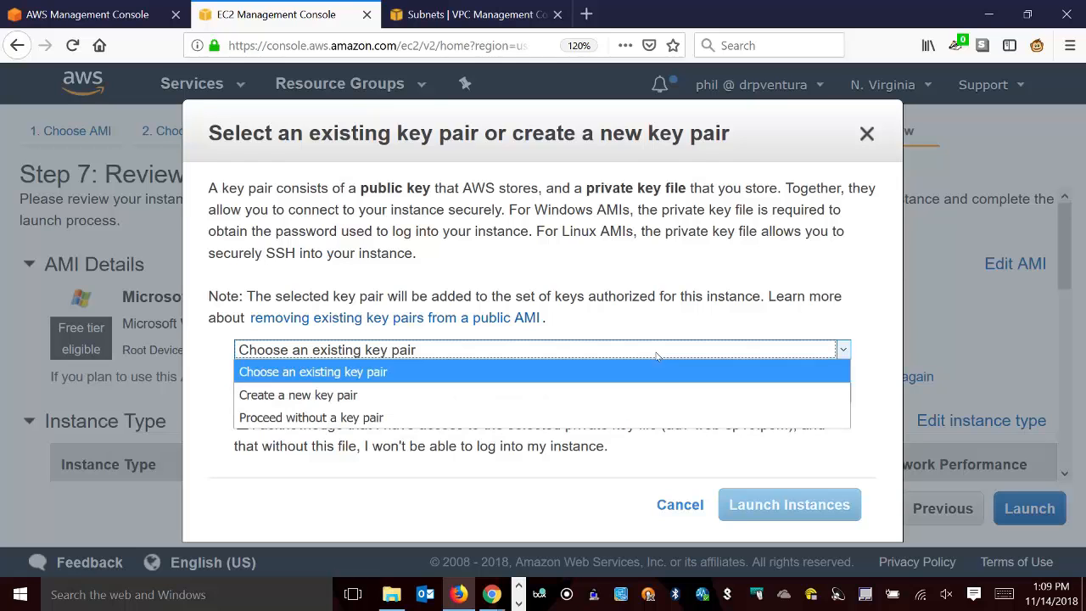
left_click(654, 396)
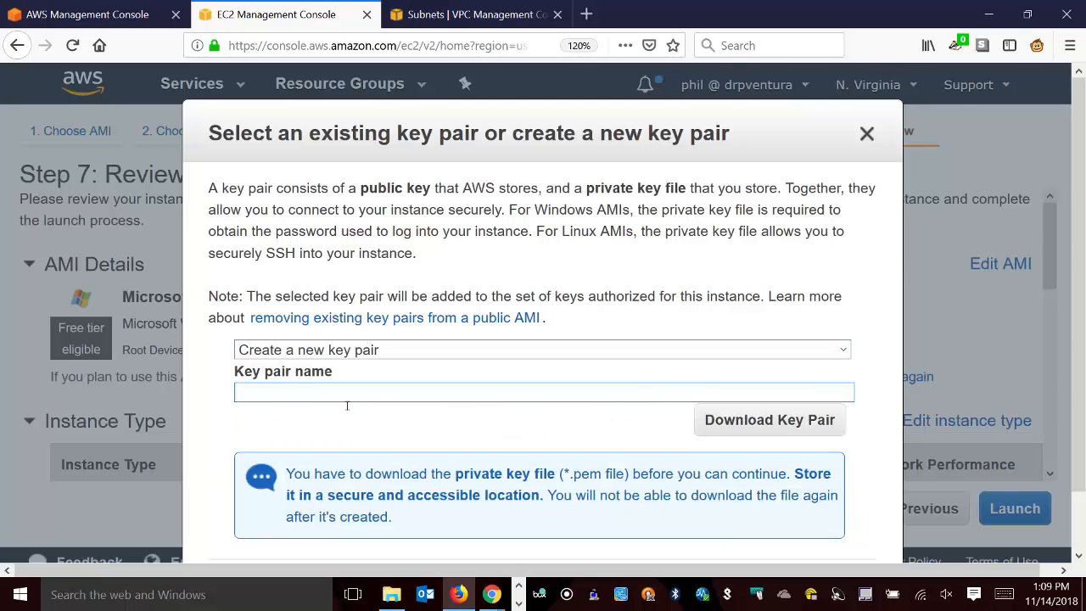
type("vpn-demo-windoze")
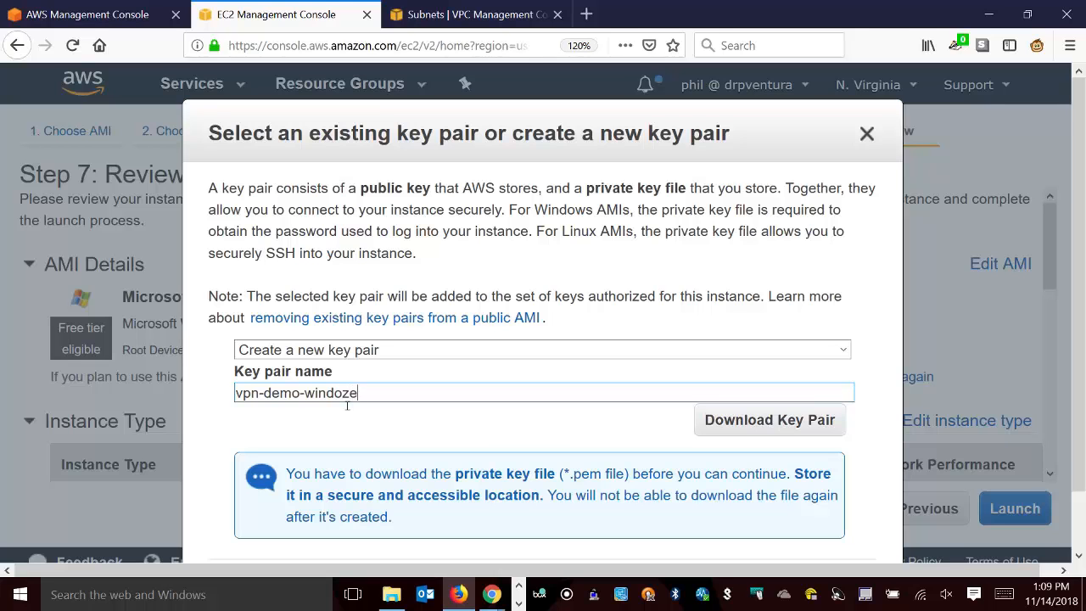
left_click(766, 420)
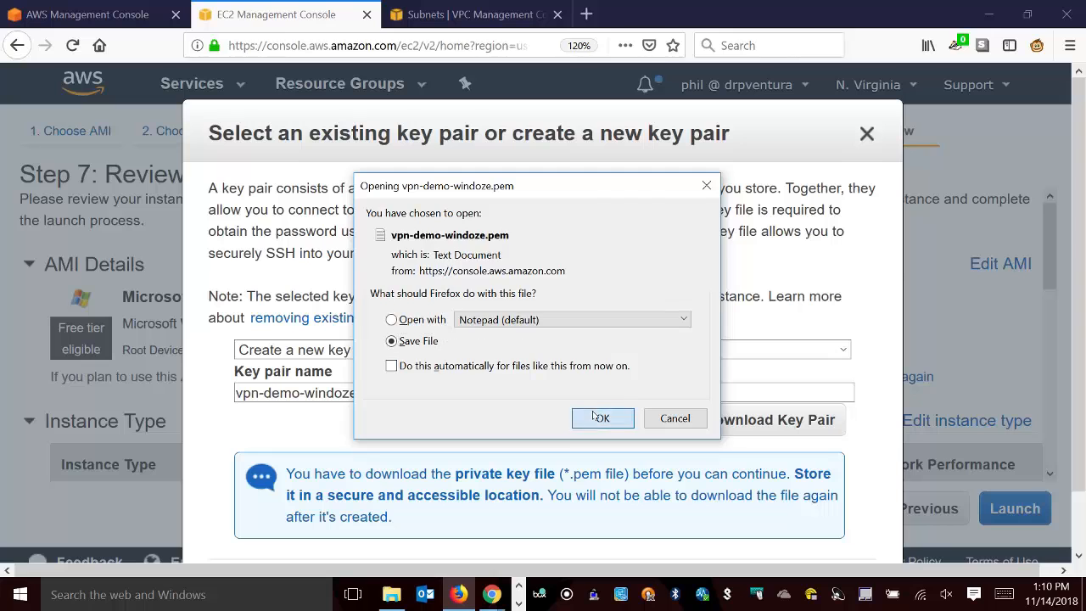
left_click(601, 418)
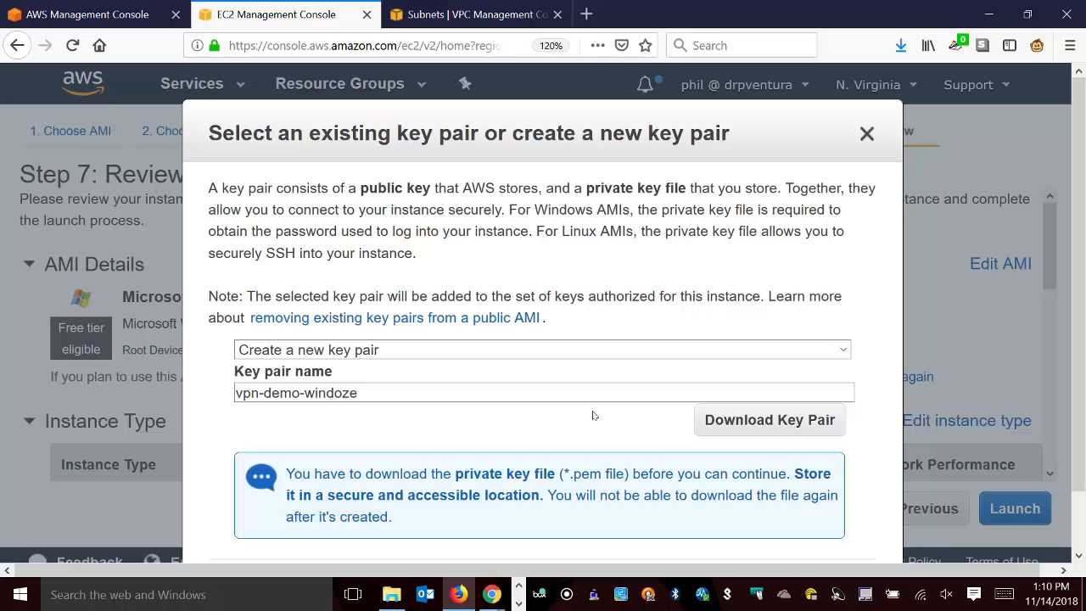
Launch the Windows instance with the new key pair, retrying the failed launch task.
scroll(609, 409, "down", 1)
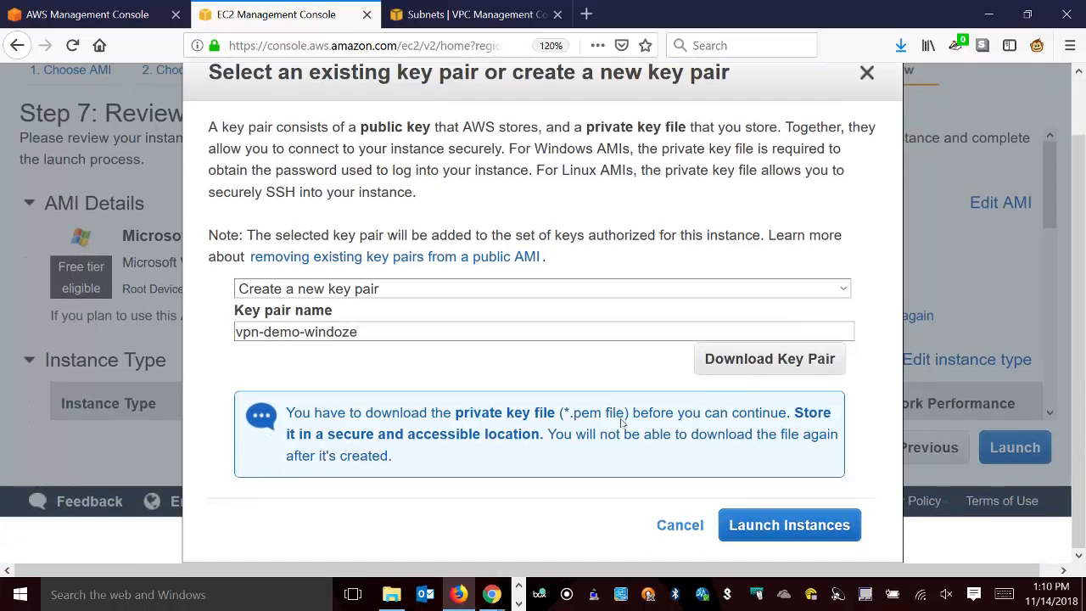
left_click(822, 517)
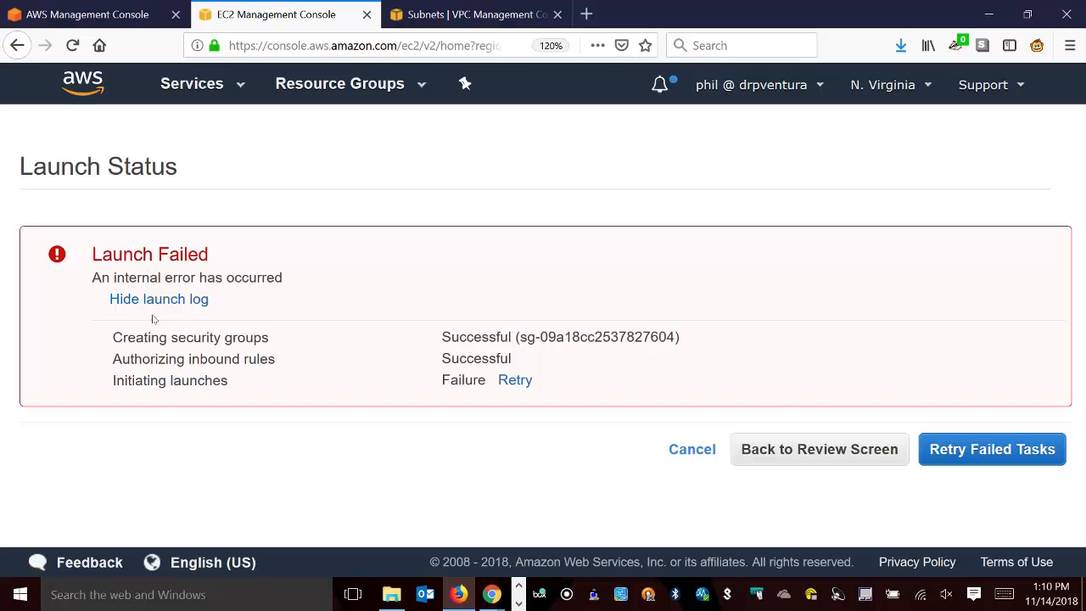
left_click(528, 381)
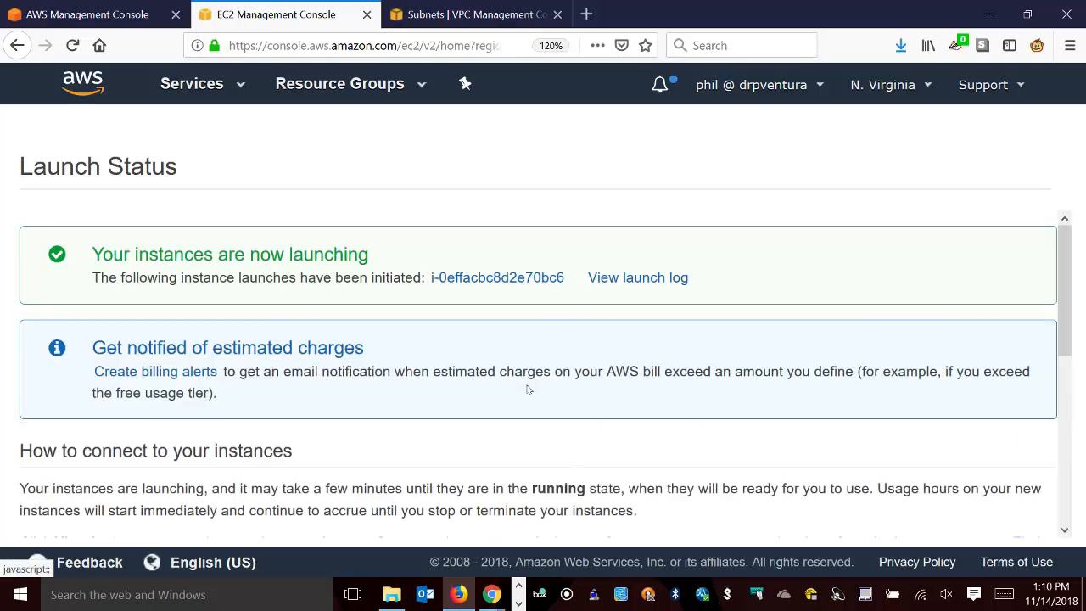
Open the new Windows instance, clear the instance filter and enlarge the list to check all instances.
left_click(516, 279)
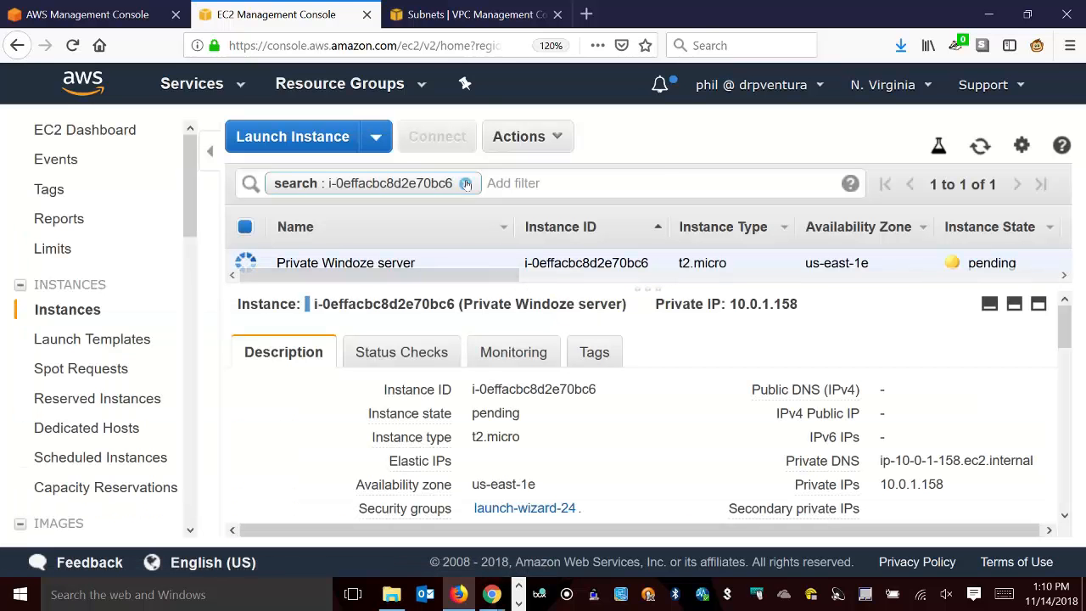
left_click(465, 183)
left_click_drag(644, 294, 622, 442)
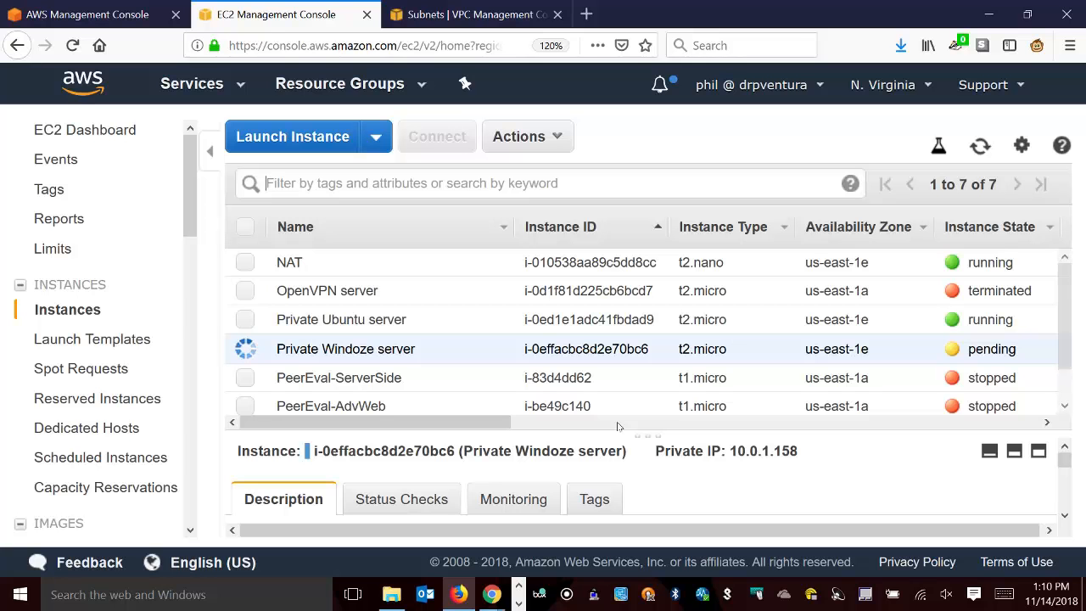
Start launching another instance, search the AWS Marketplace for OpenVPN and choose the OpenVPN Access Server AMI.
left_click(333, 146)
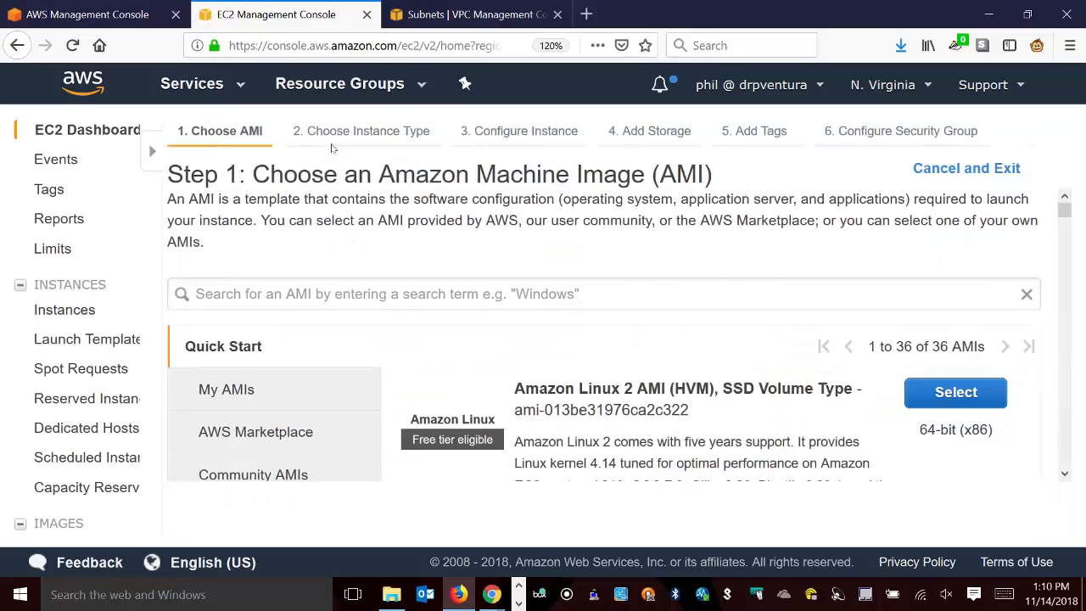
left_click(188, 405)
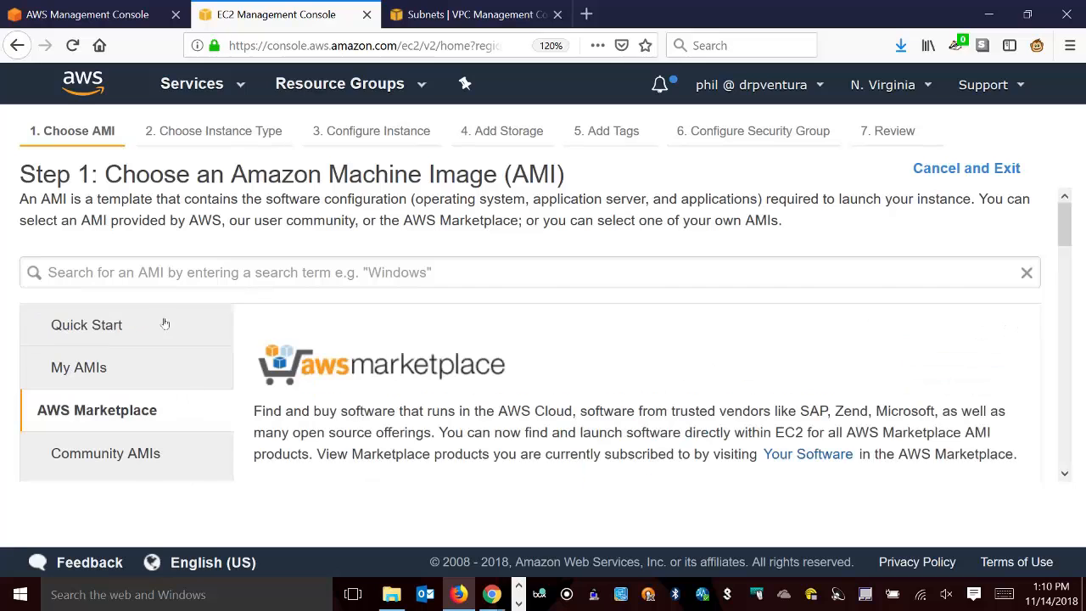
left_click(173, 274)
type("Op")
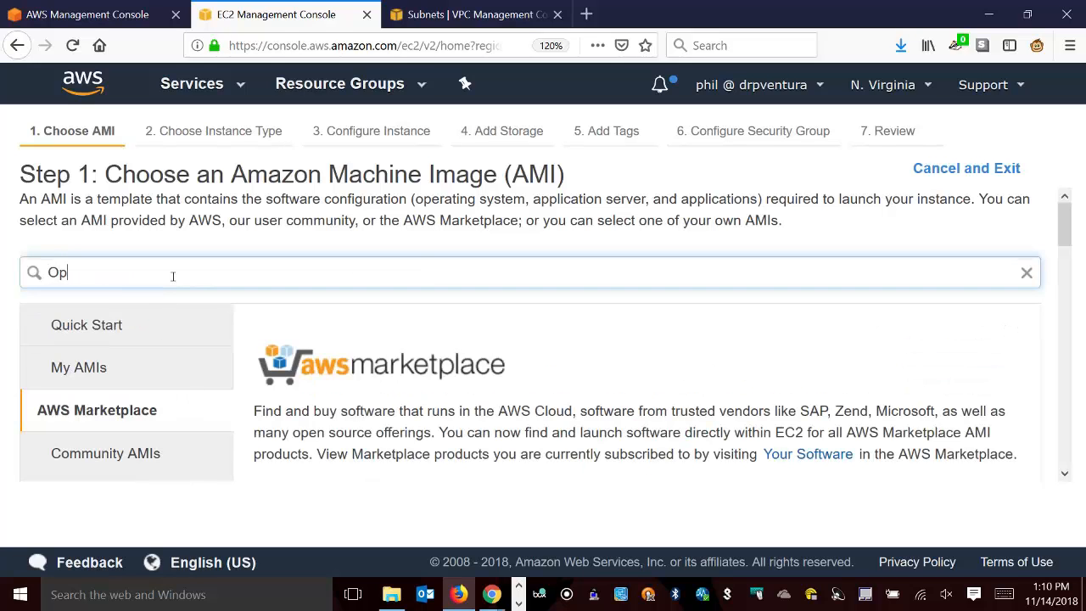
type("enVPN")
key("Return")
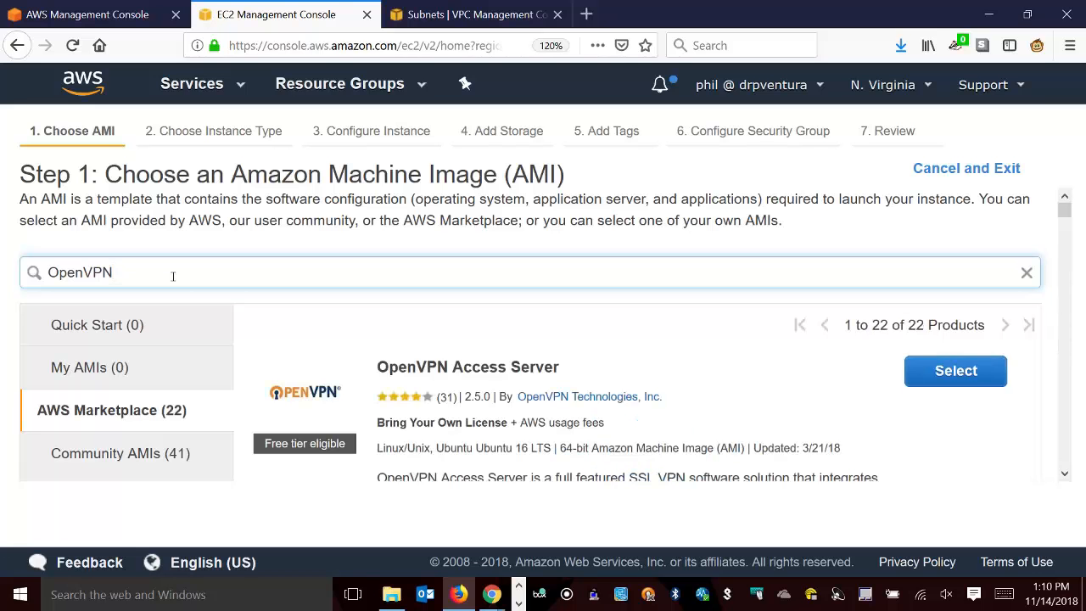
left_click(989, 378)
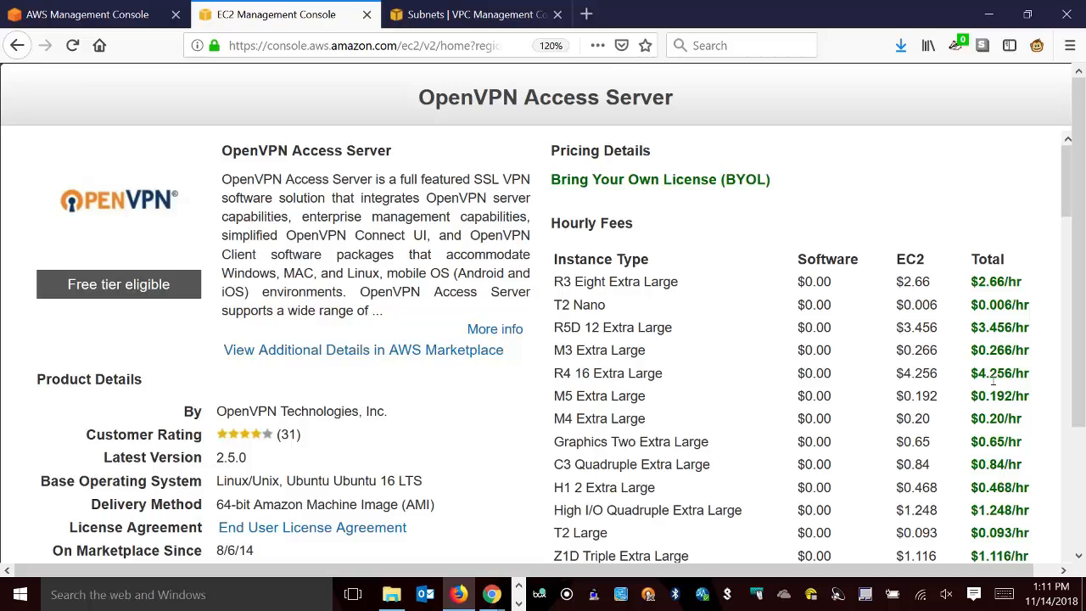
scroll(906, 295, "down", 15)
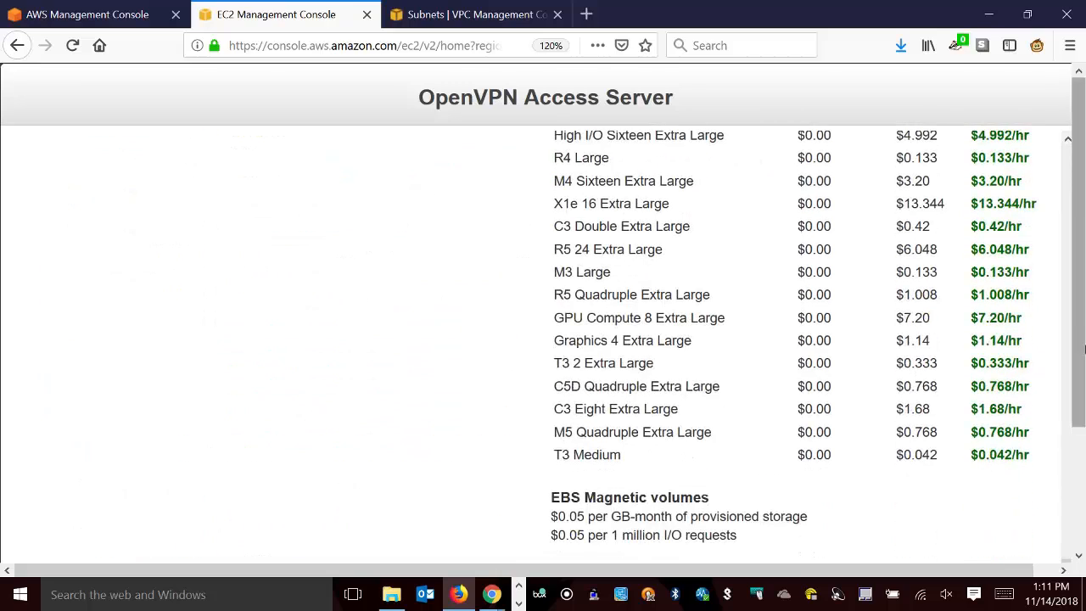
scroll(1018, 424, "down", 3)
left_click(1017, 516)
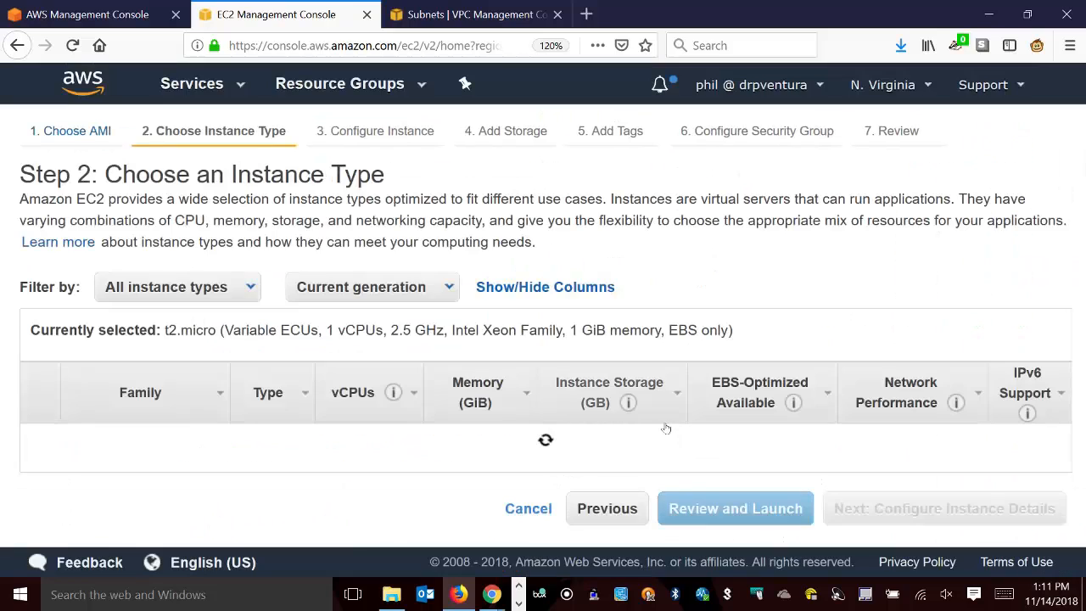
Select t2.micro as the OpenVPN instance's type and continue to its instance details.
scroll(400, 359, "down", 4)
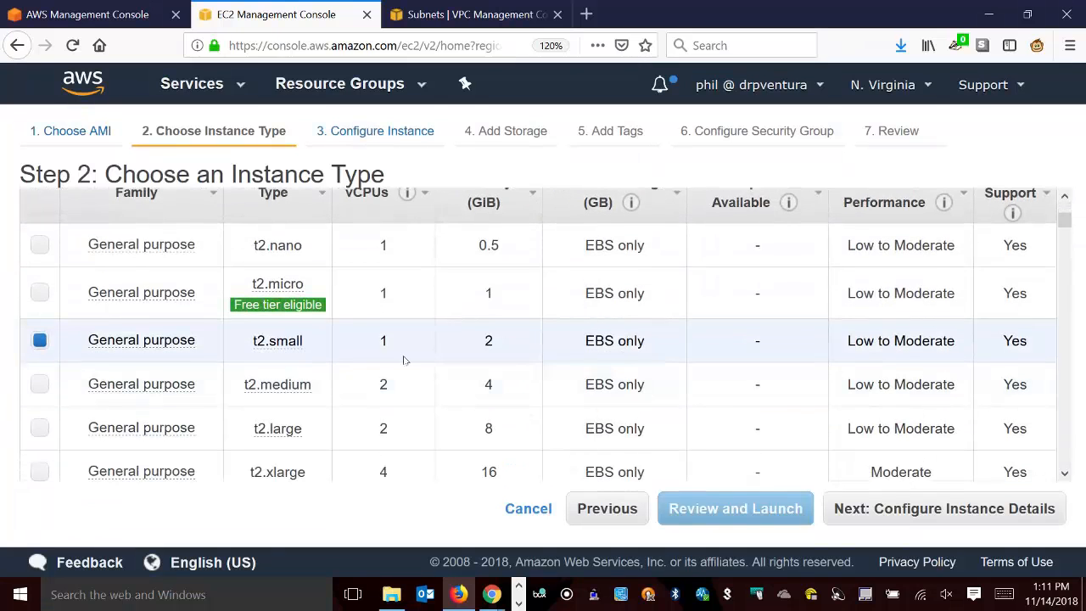
left_click(39, 292)
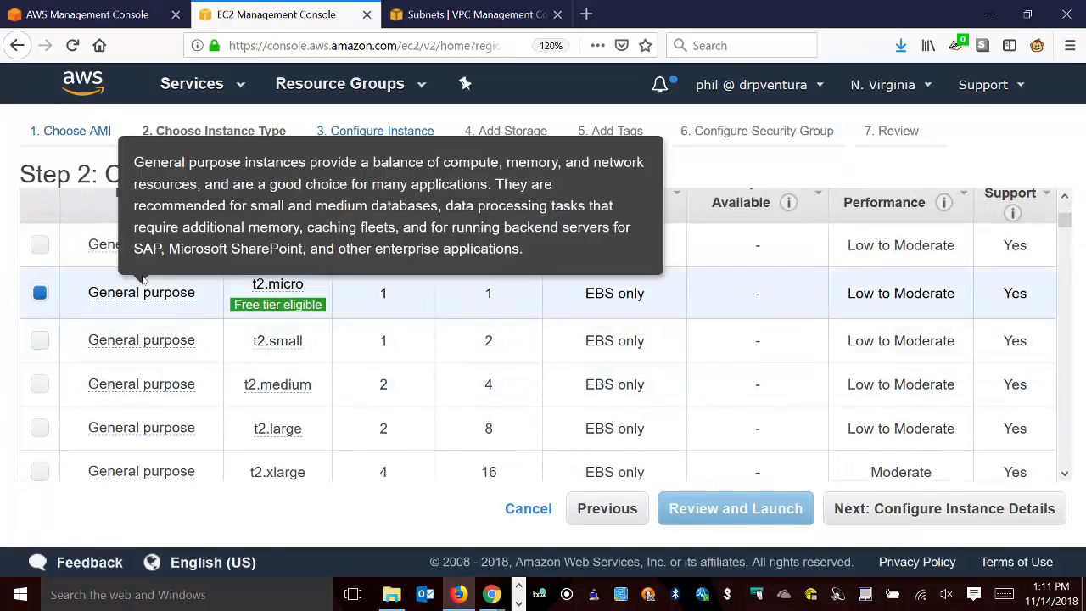
left_click(988, 508)
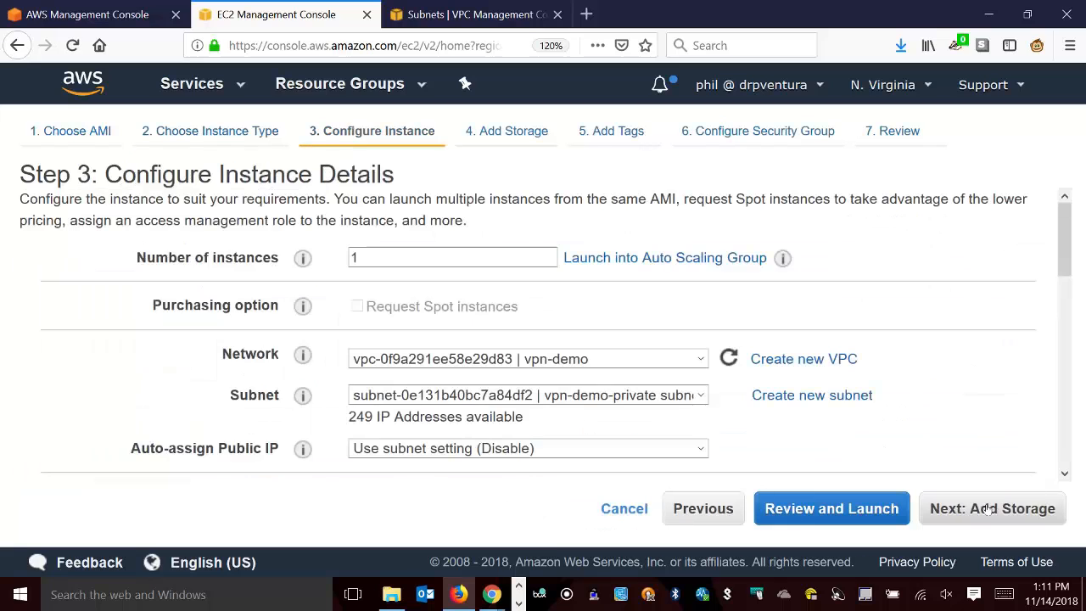
Place the OpenVPN instance in the vpn-demo-public subnet and set Auto-assign Public IP to Enable.
left_click(569, 397)
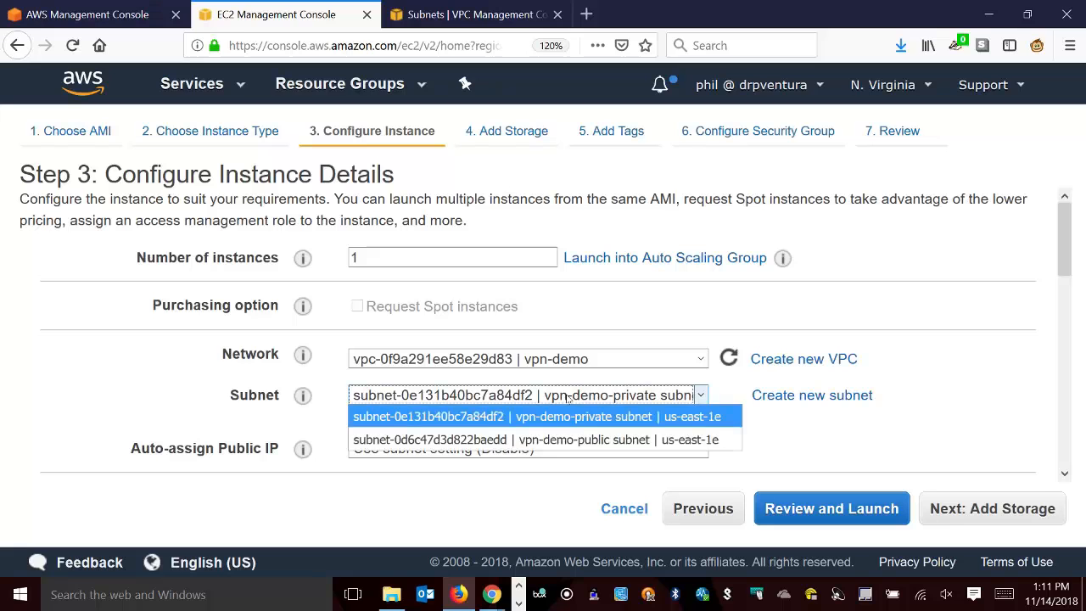
left_click(574, 438)
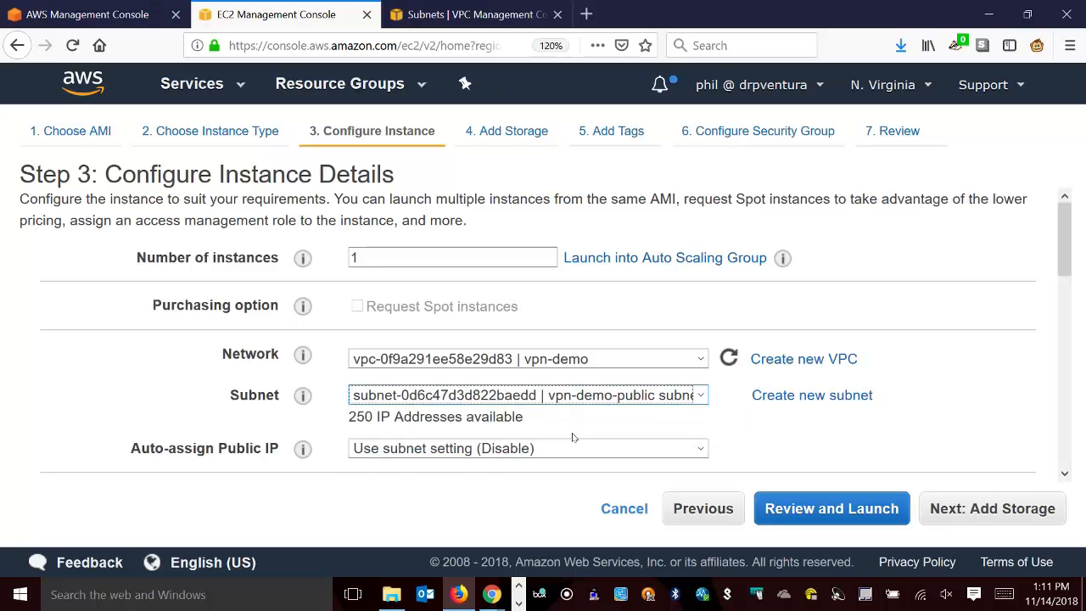
left_click(443, 450)
left_click(445, 446)
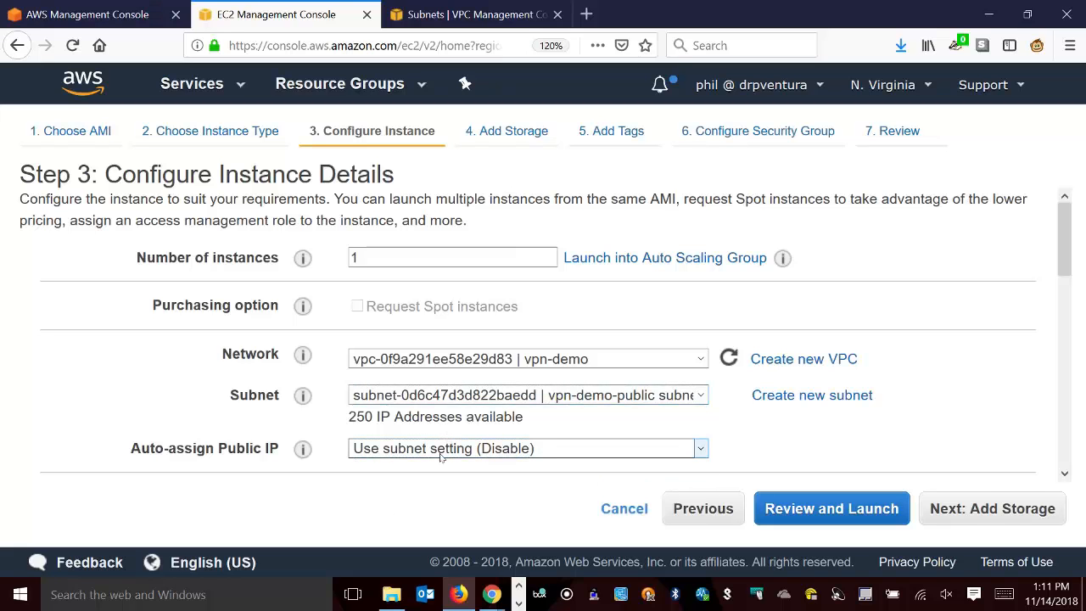
left_click(445, 446)
left_click(406, 499)
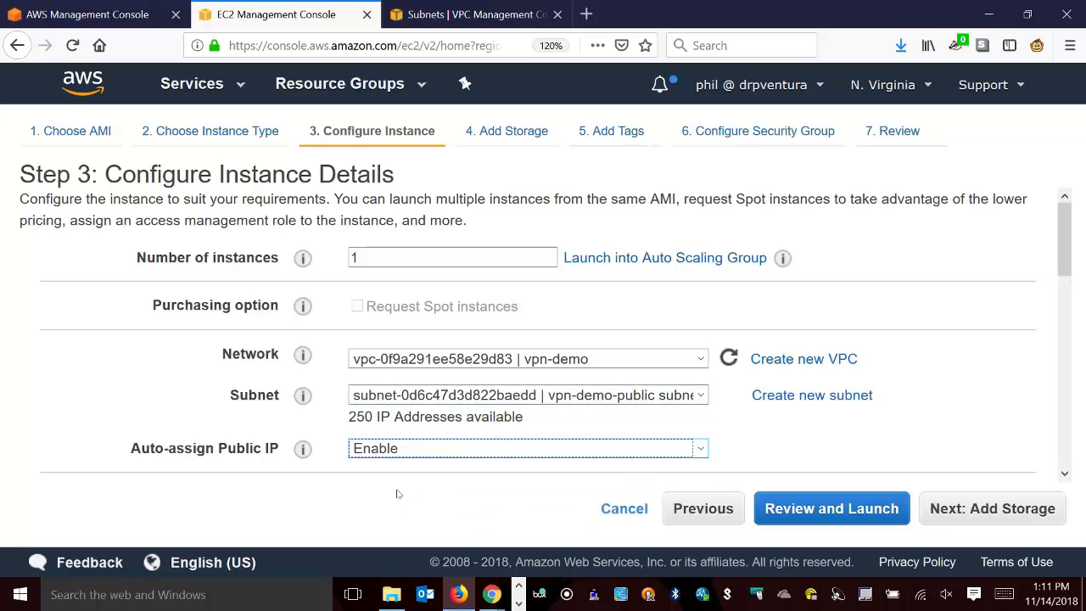
left_click(117, 402)
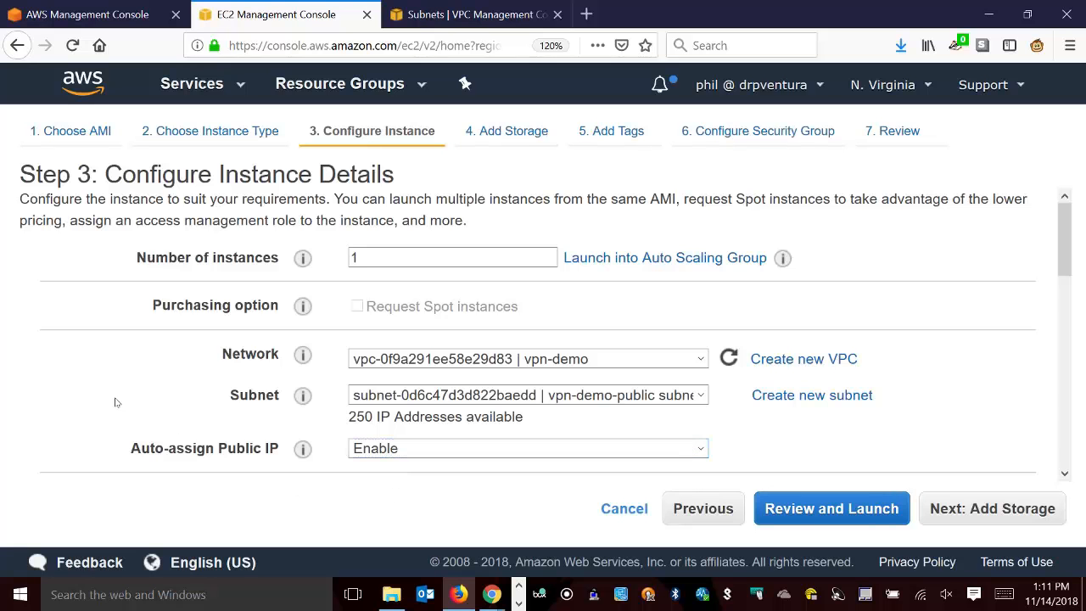
scroll(116, 402, "down", 5)
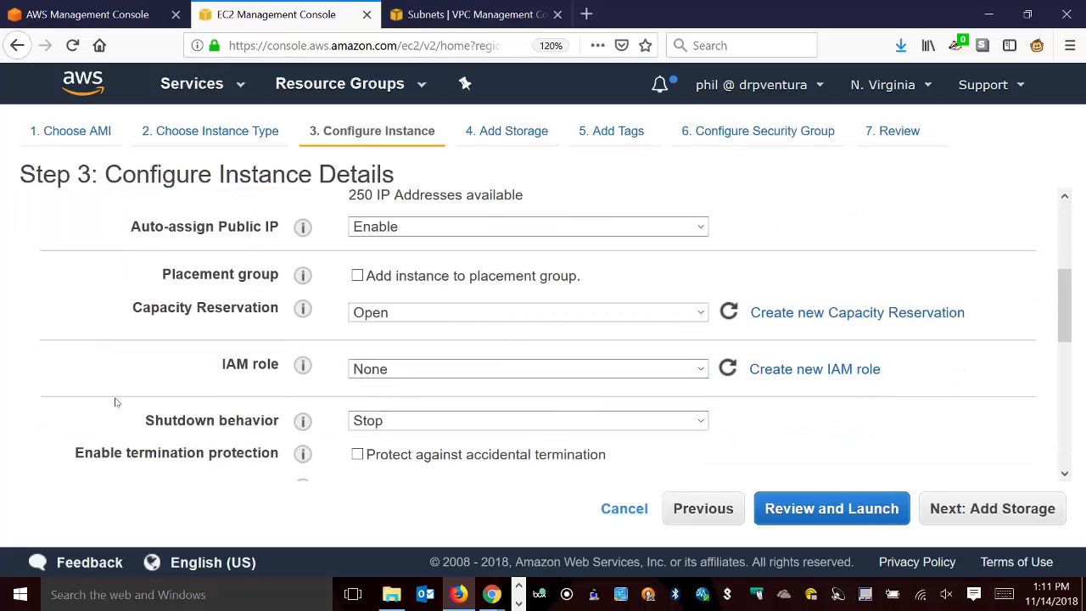
scroll(116, 402, "down", 9)
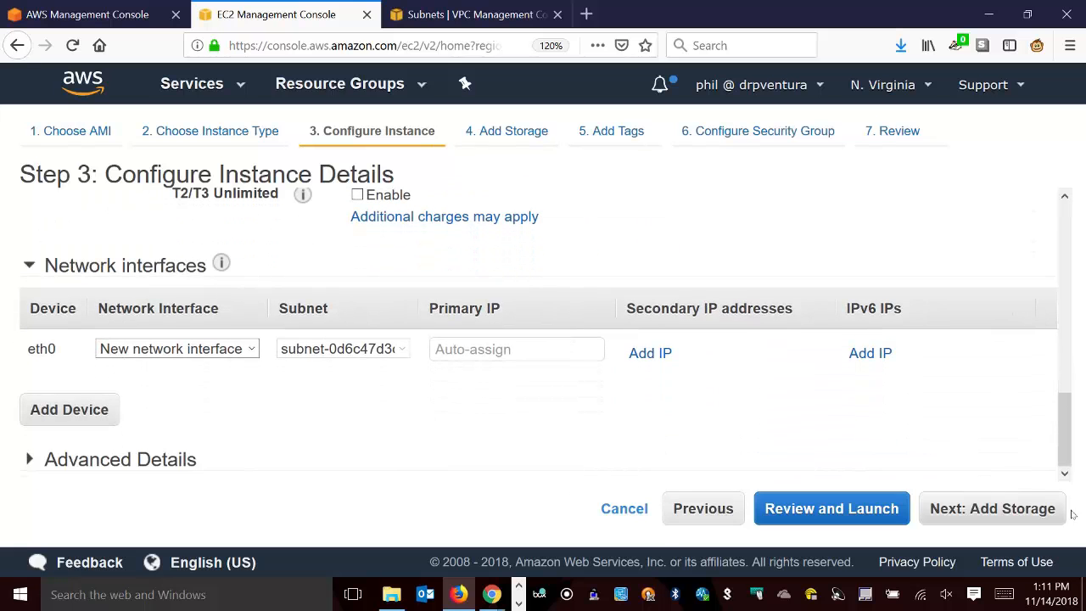
Tag the OpenVPN instance with key Name and value OpenVPN server, and return to the launch review.
left_click(879, 515)
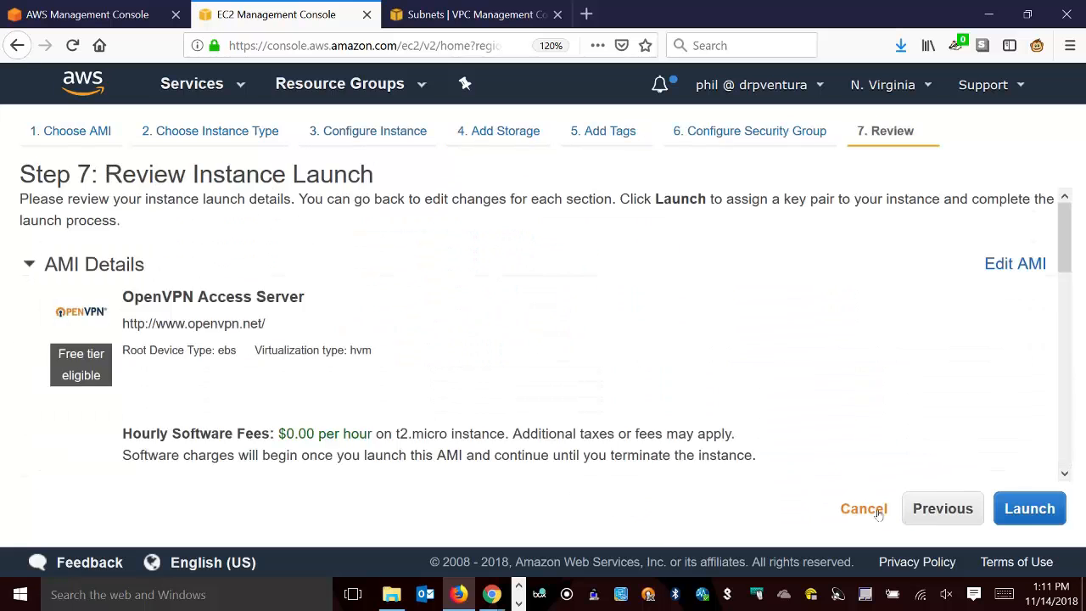
scroll(599, 387, "down", 10)
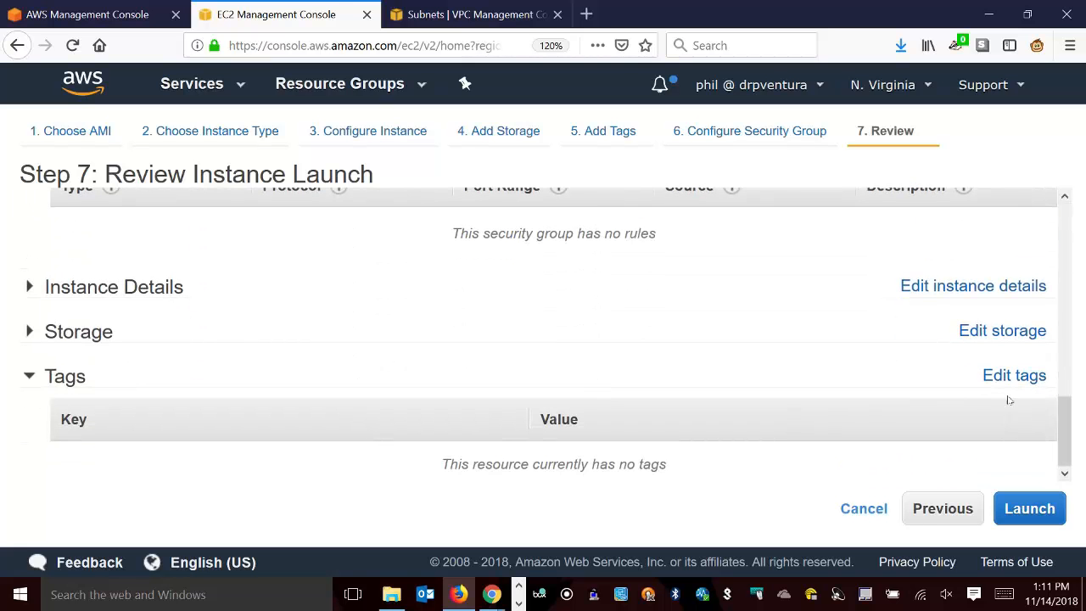
left_click(1009, 379)
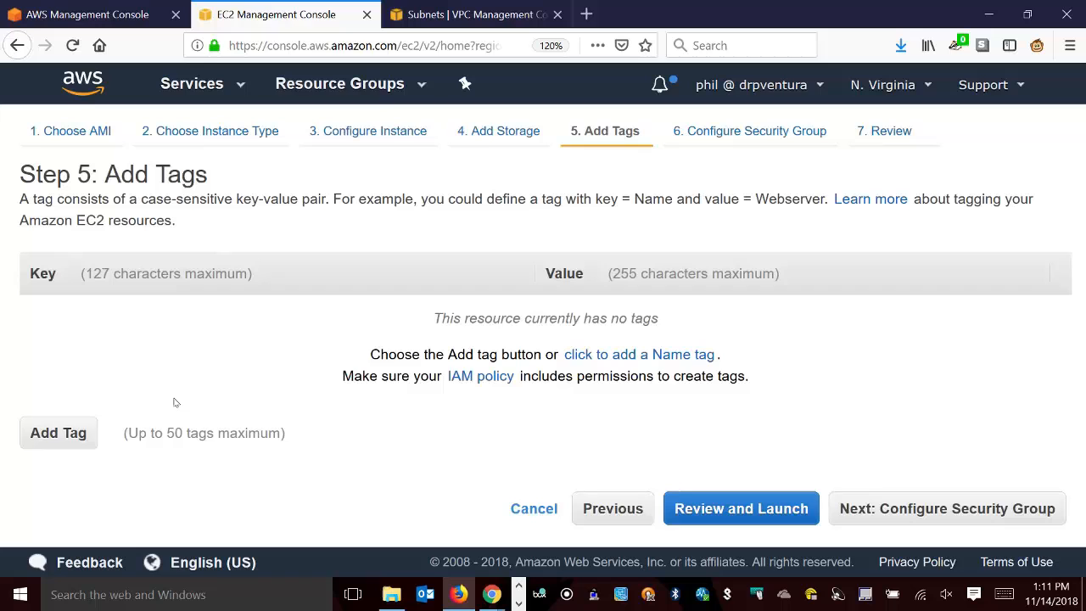
left_click(56, 432)
left_click(90, 319)
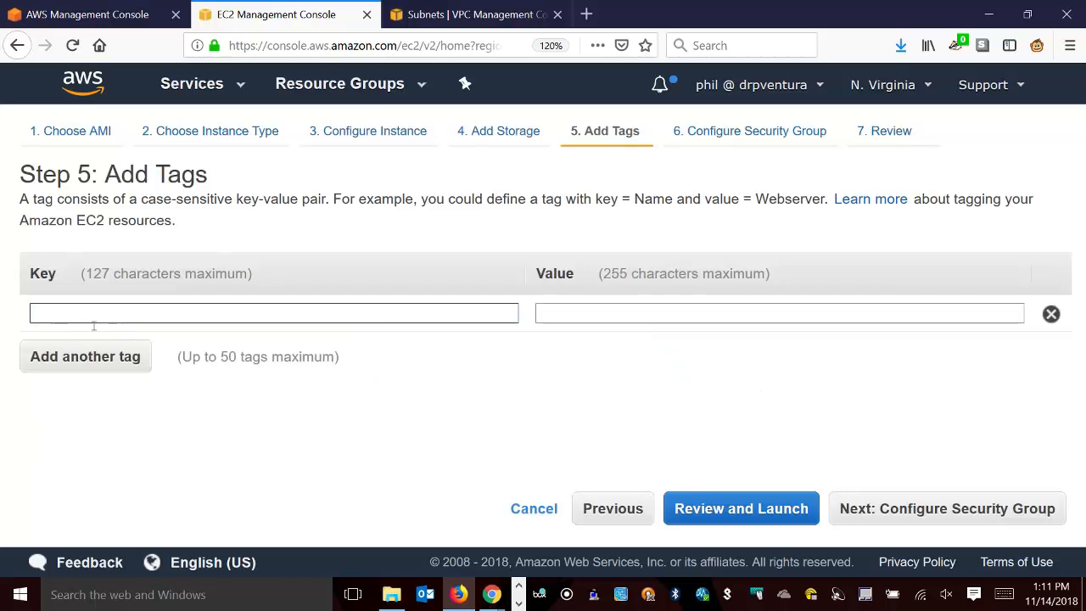
type("Name")
key("Tab")
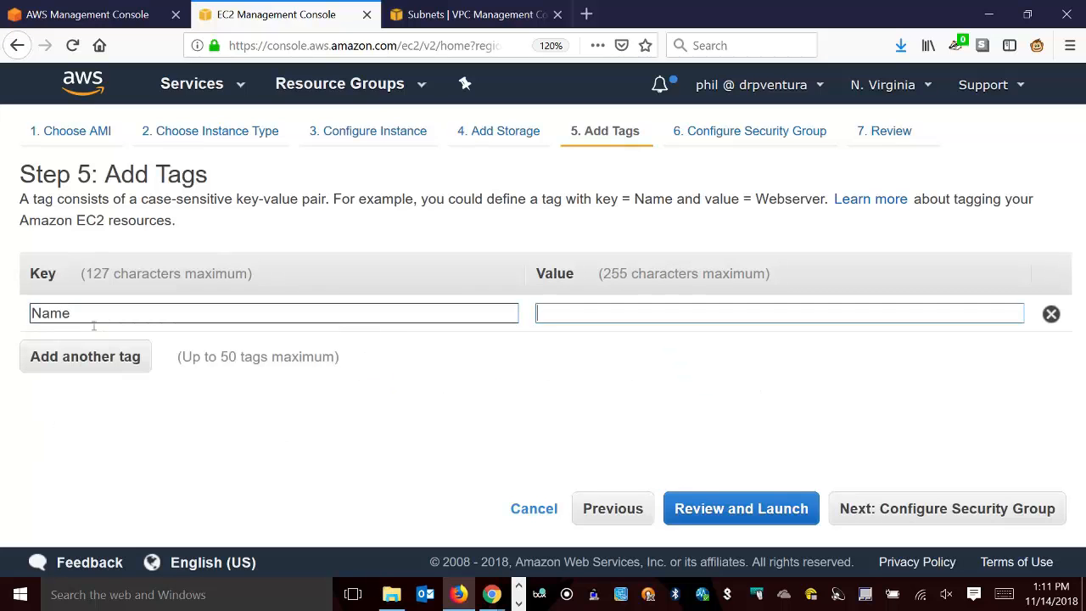
type("Open")
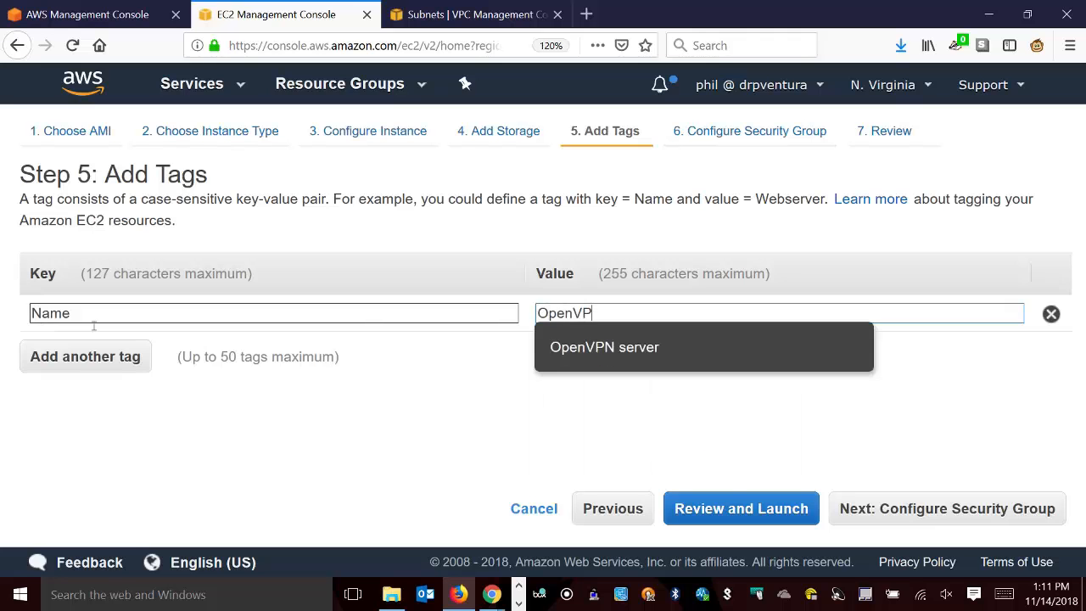
type("VP")
left_click(579, 348)
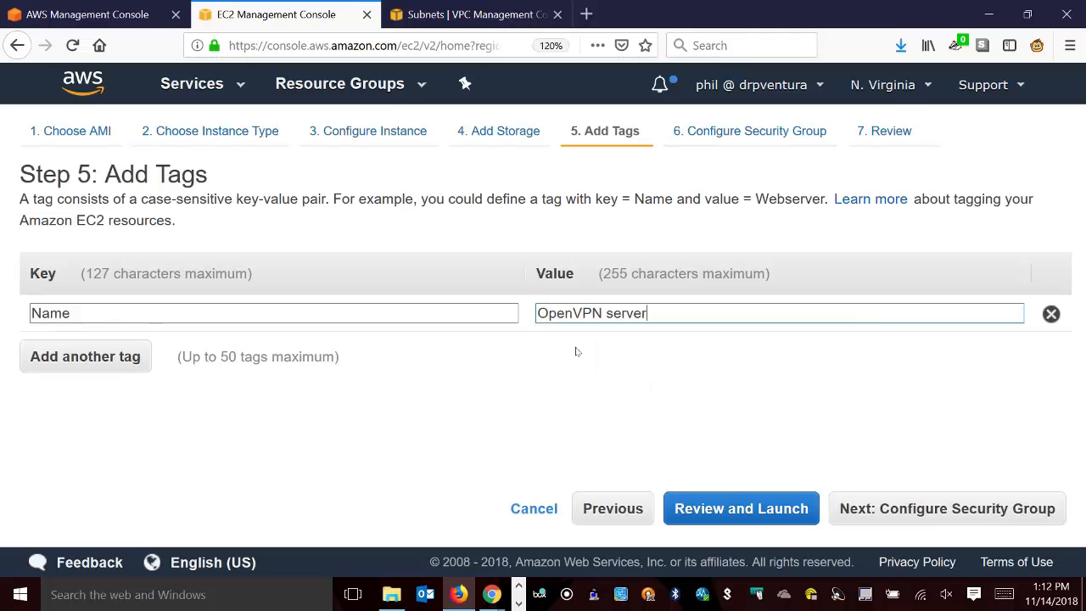
left_click(740, 508)
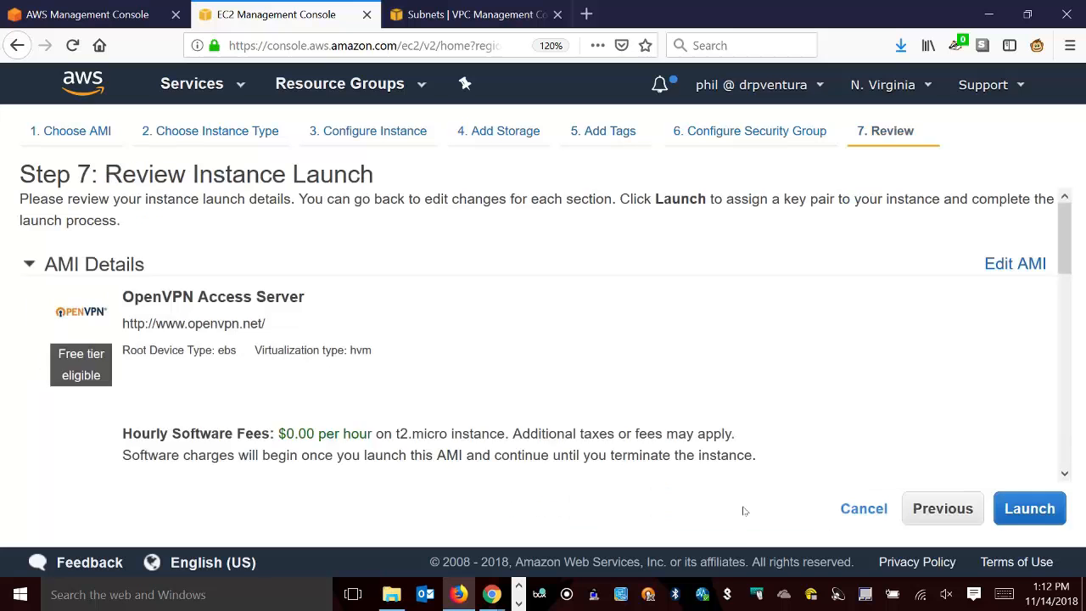
Launch the OpenVPN instance with the existing key pair dropbox_key, acknowledging access to its private key file.
scroll(476, 406, "down", 10)
scroll(479, 408, "up", 6)
scroll(479, 408, "up", 3)
left_click(1030, 508)
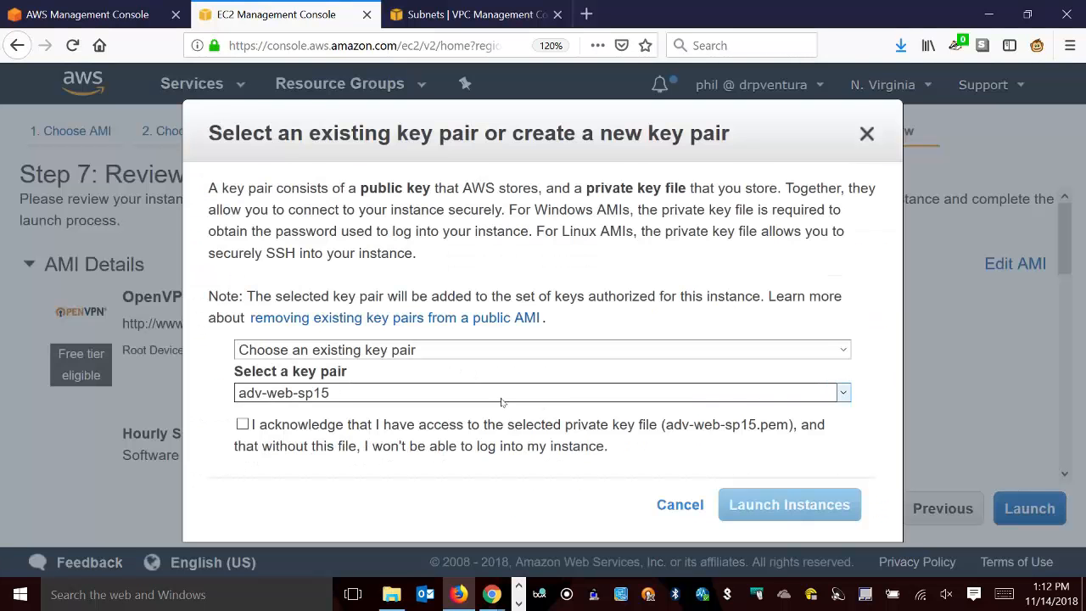
left_click(504, 399)
left_click(376, 173)
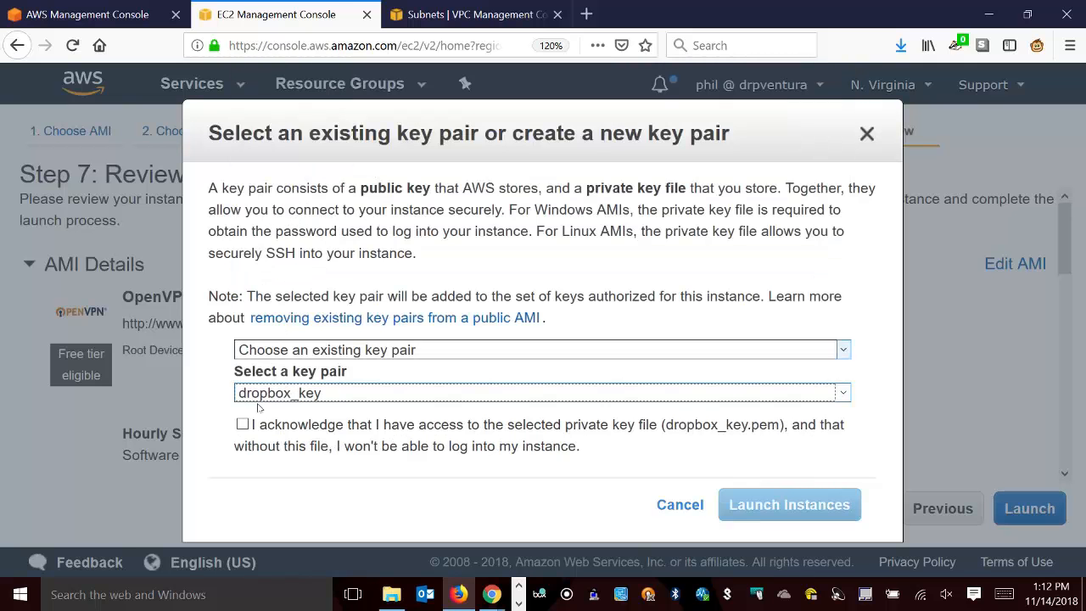
left_click(243, 424)
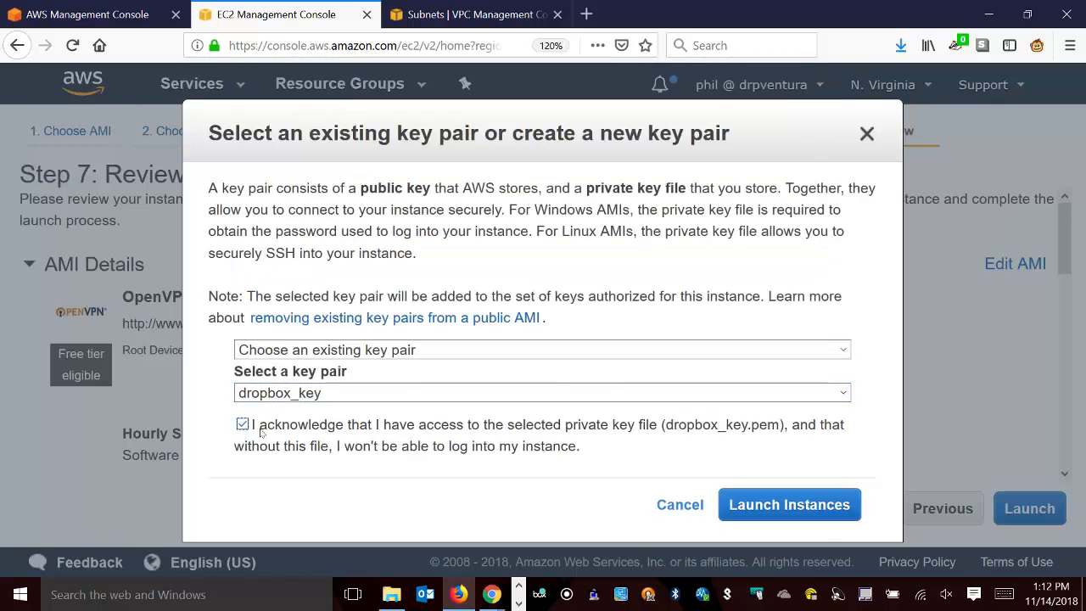
left_click(788, 503)
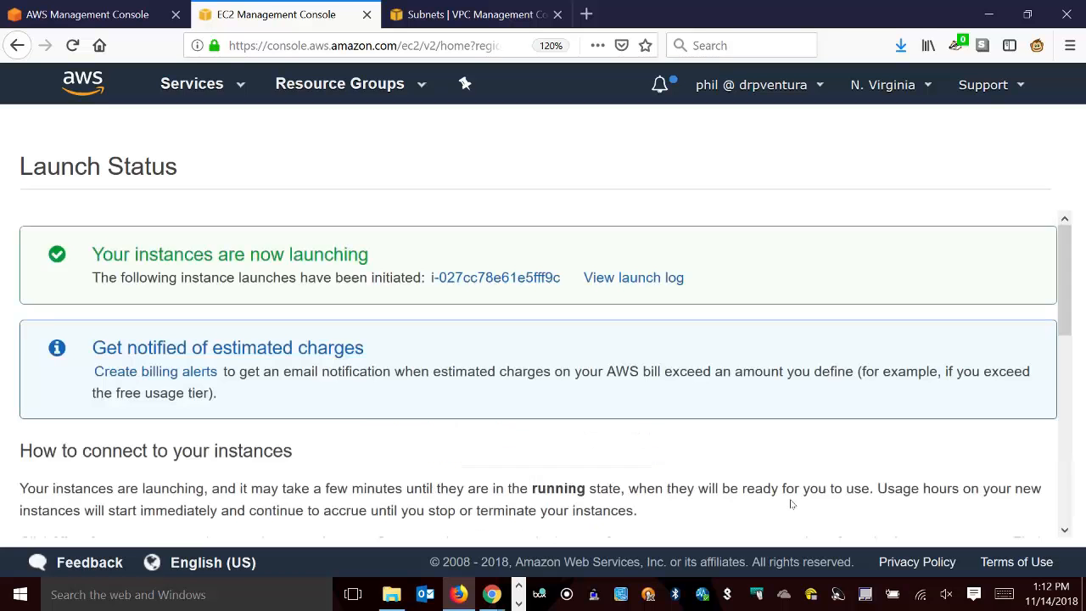
Open the new OpenVPN instance, replace the instance filter with VPC ID vpc-0f9a291ee58e29d83, and refresh the list to check instance states.
left_click(487, 283)
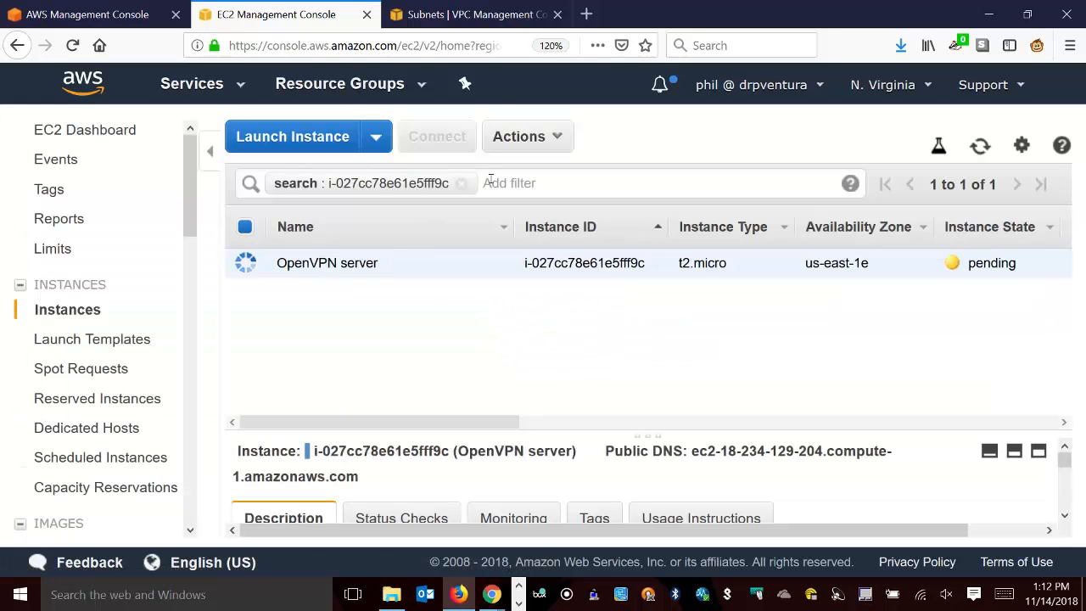
left_click(462, 184)
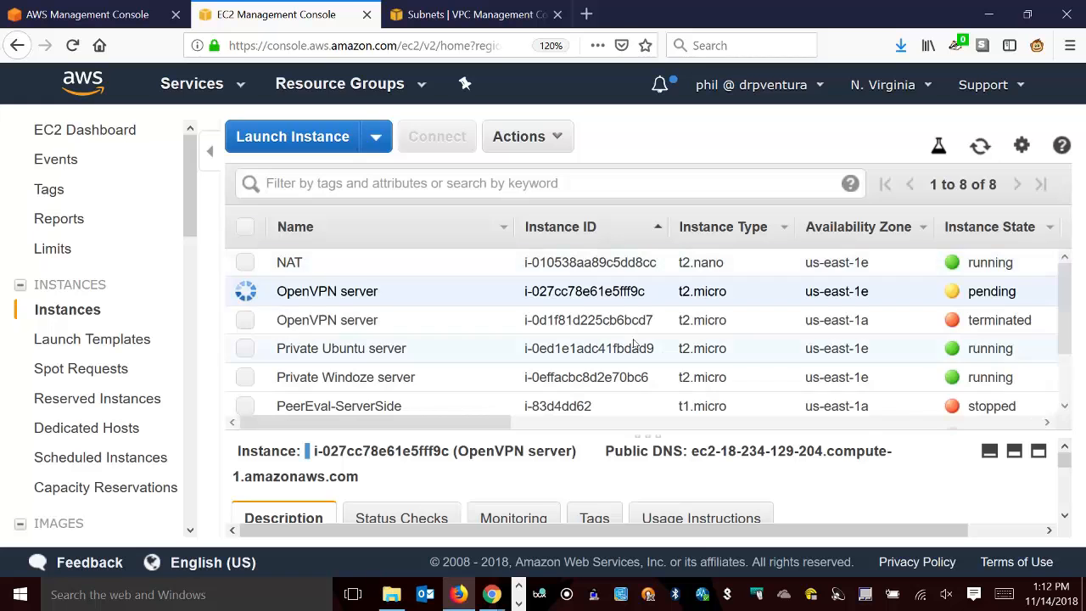
left_click(300, 188)
scroll(450, 366, "down", 3)
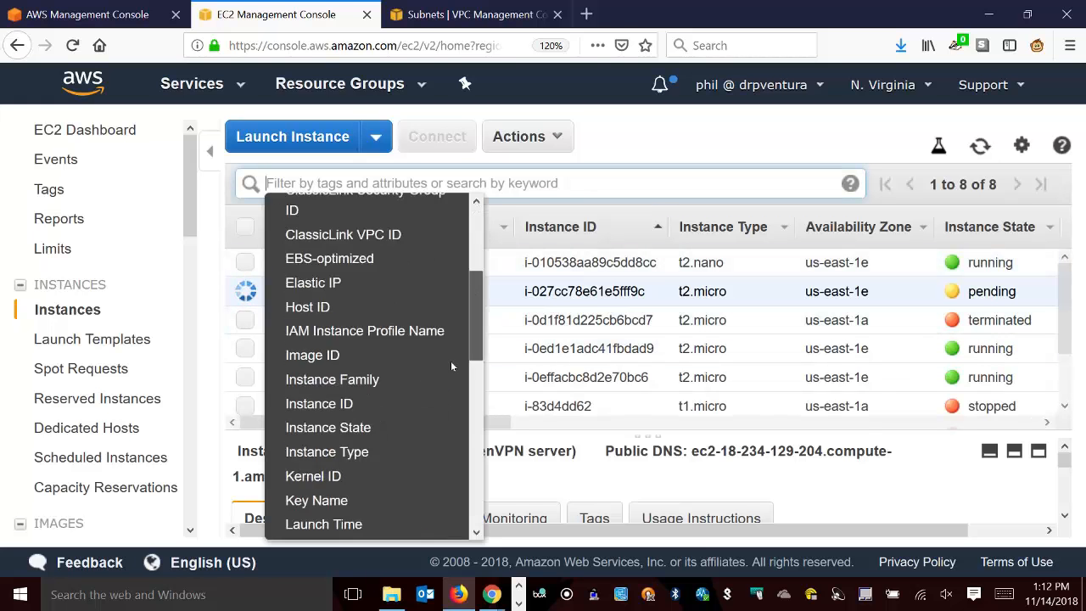
scroll(451, 365, "down", 6)
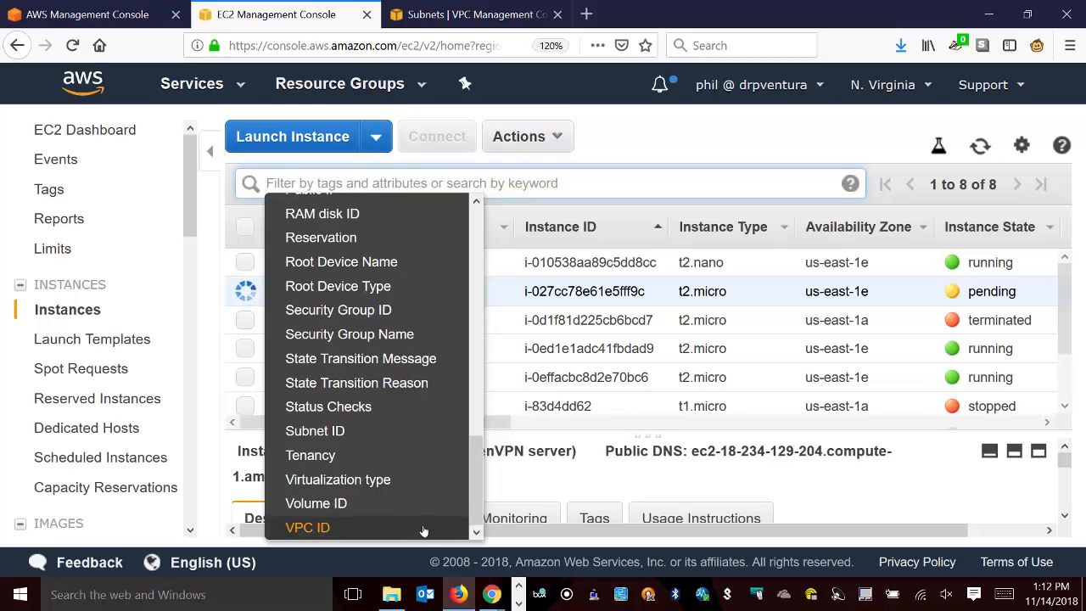
left_click(424, 527)
left_click(410, 223)
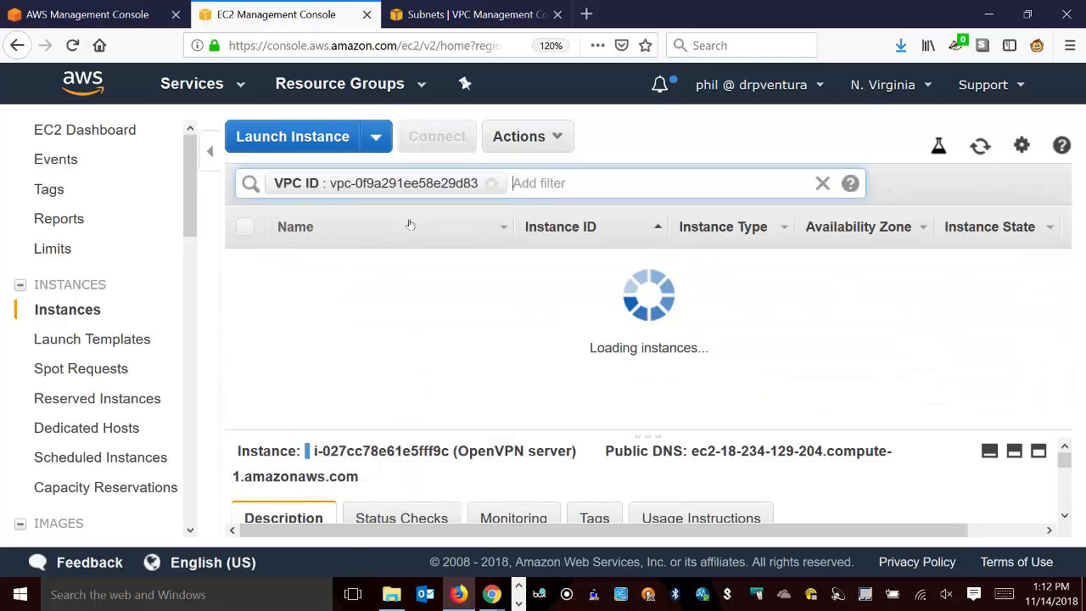
left_click(455, 397)
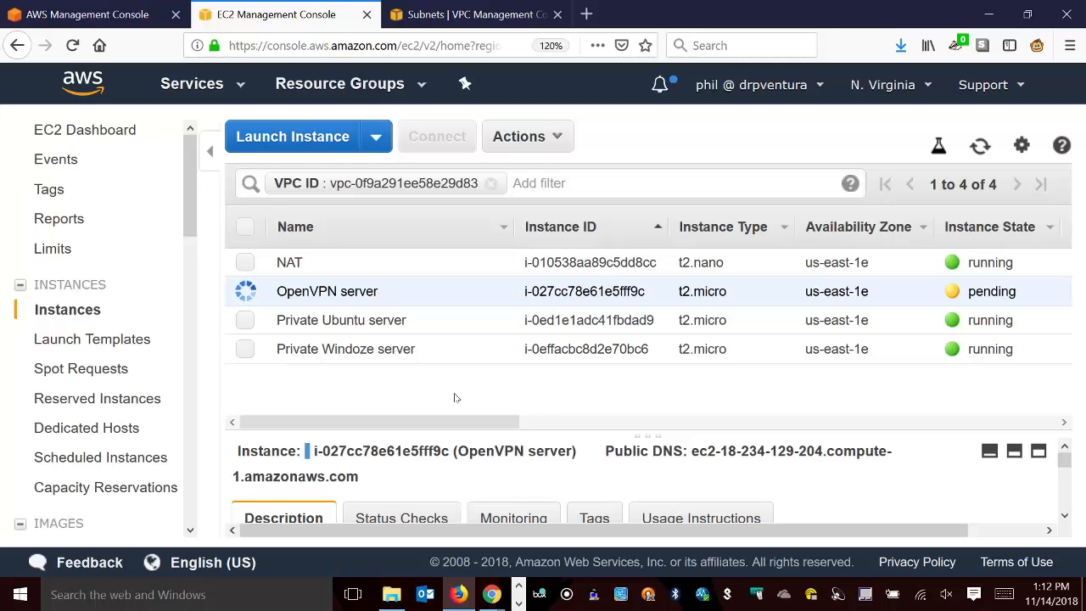
left_click(979, 146)
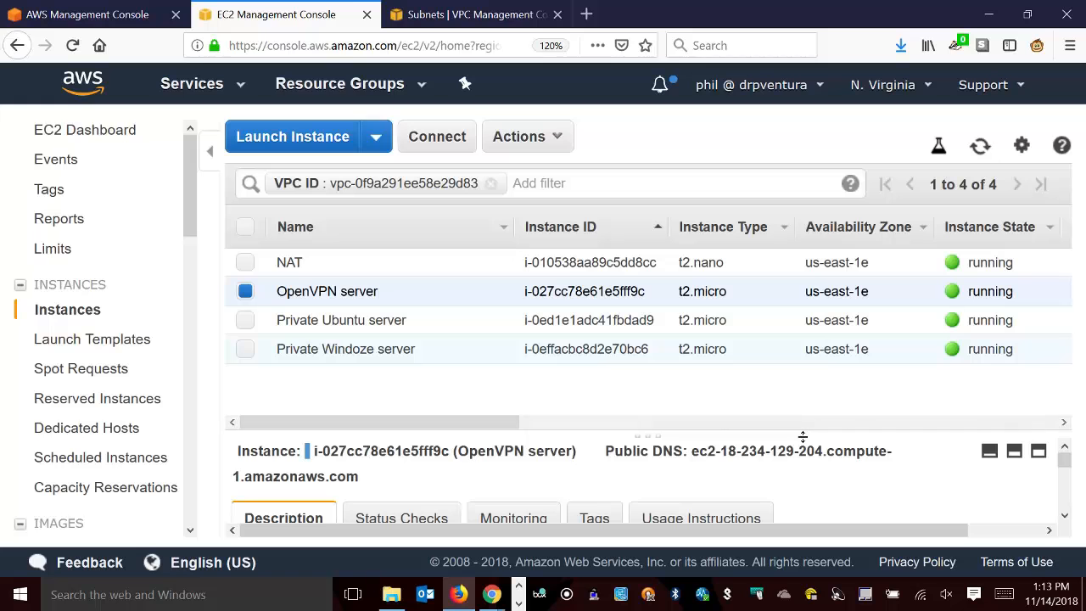
Enlarge the OpenVPN server's details and copy its IPv4 public IP.
left_click_drag(800, 436, 807, 289)
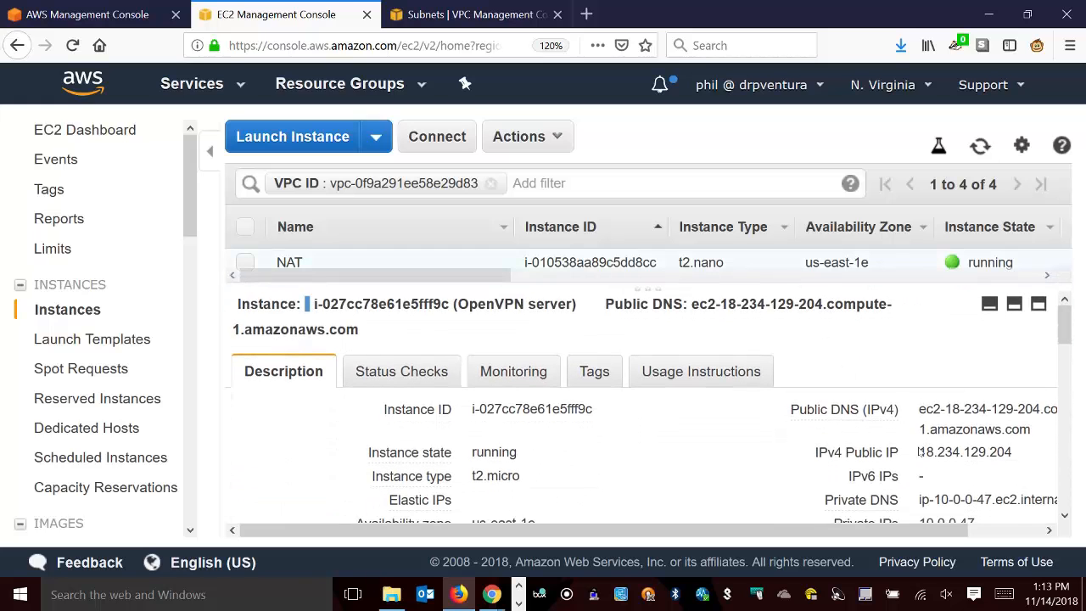
left_click_drag(921, 452, 954, 451)
left_click(954, 451)
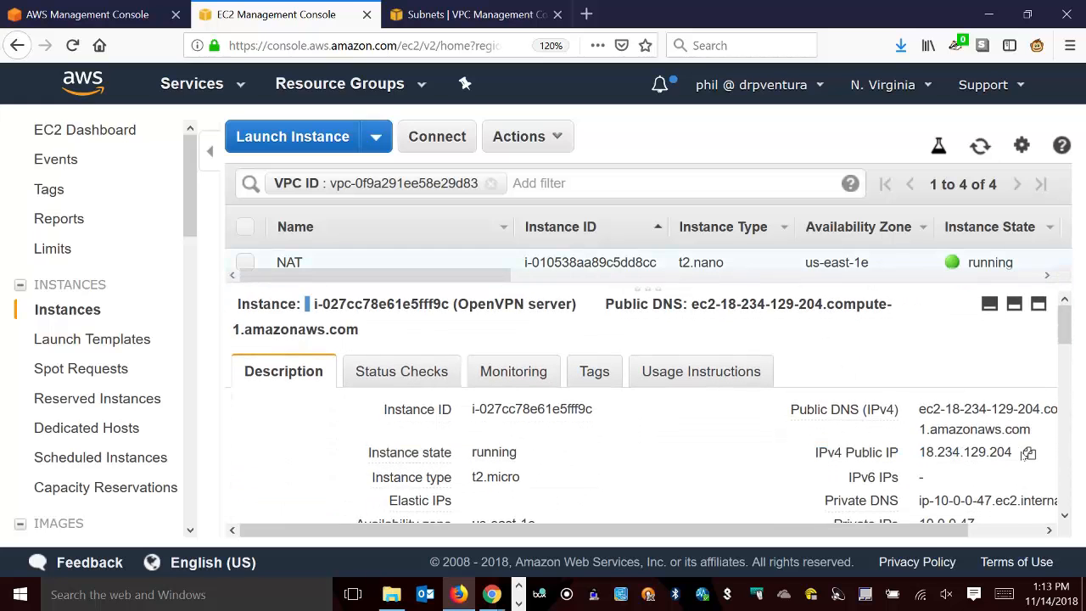
left_click(1029, 453)
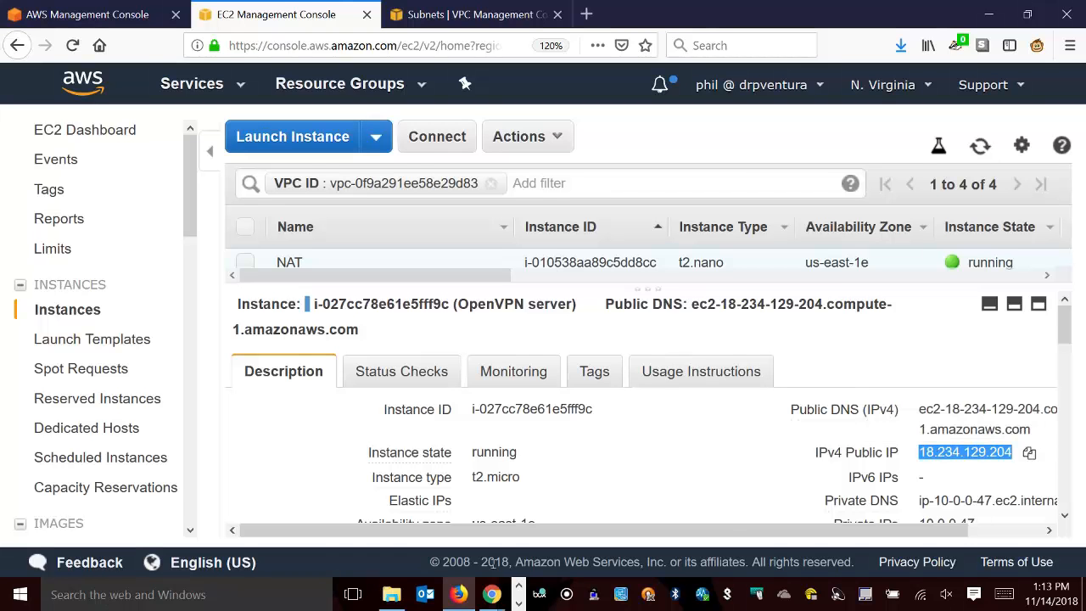
Switch to PuTTY and load the saved AWS OpenVPN session.
left_click(286, 595)
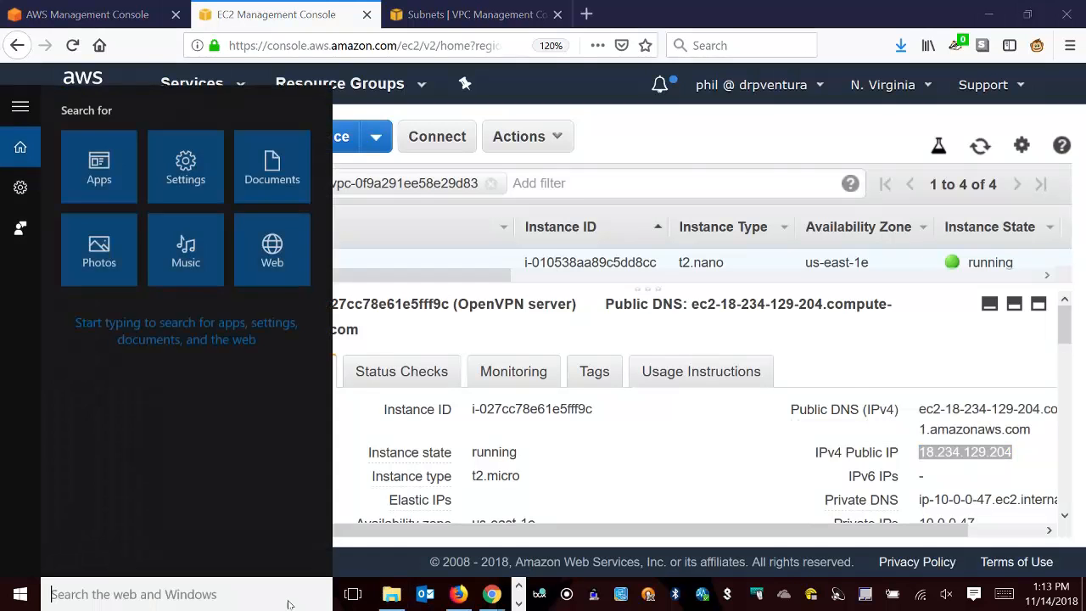
type("putty")
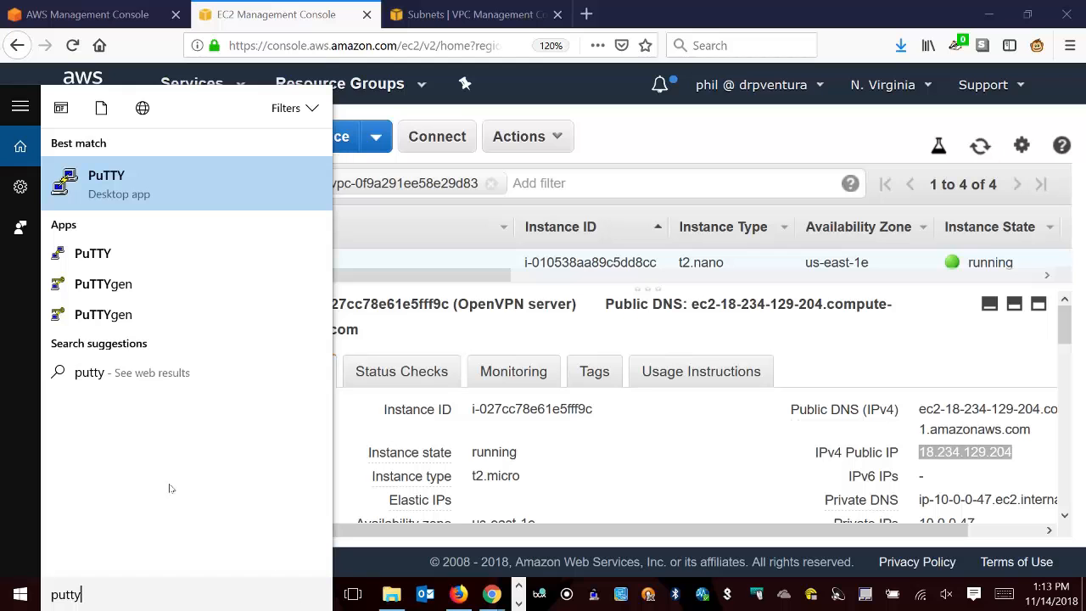
left_click(122, 175)
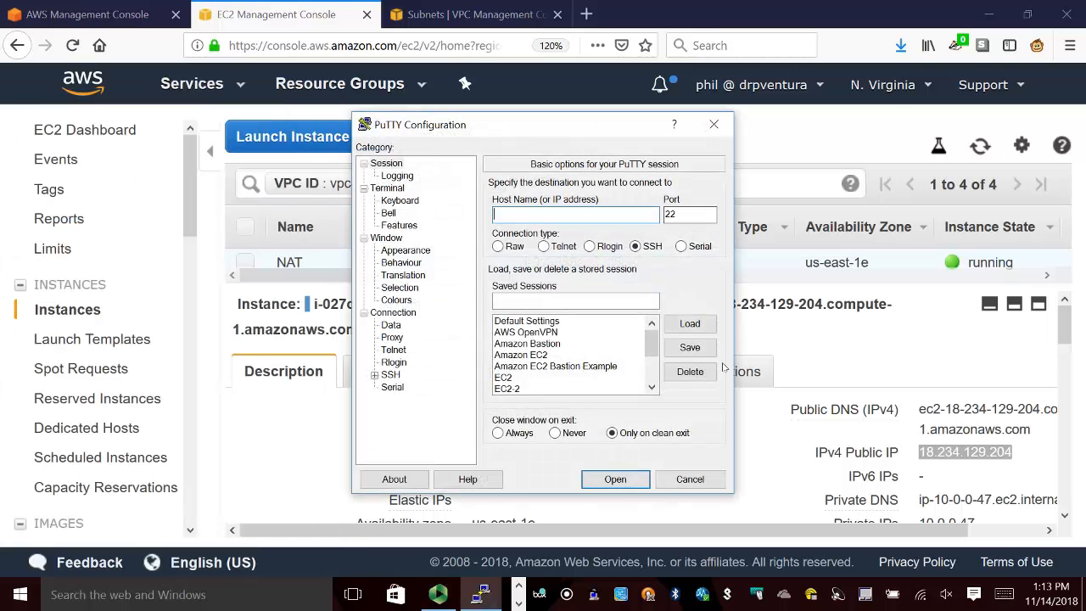
left_click(558, 332)
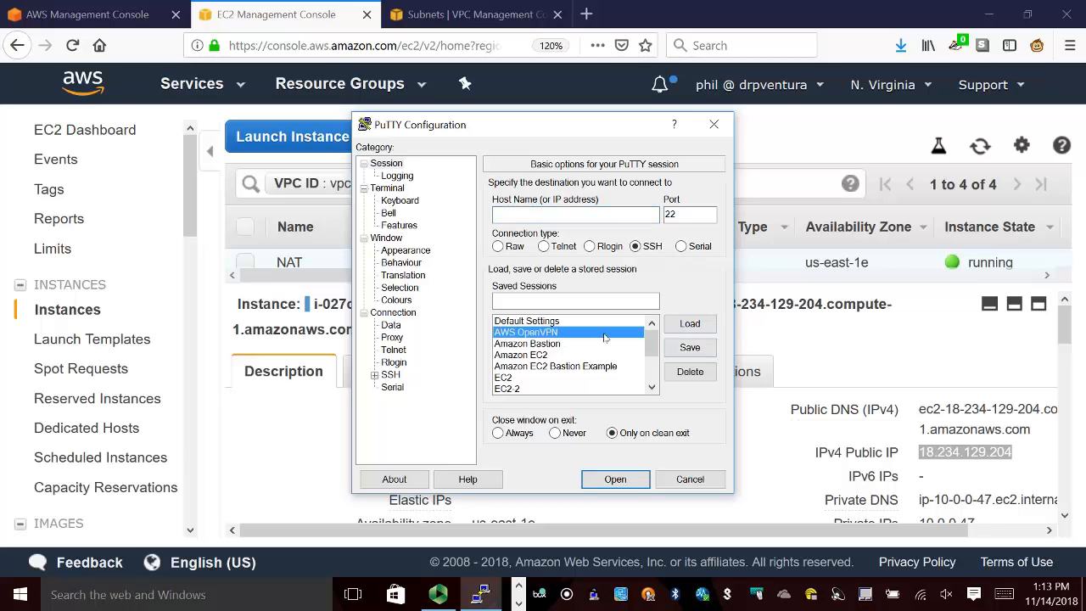
left_click(691, 324)
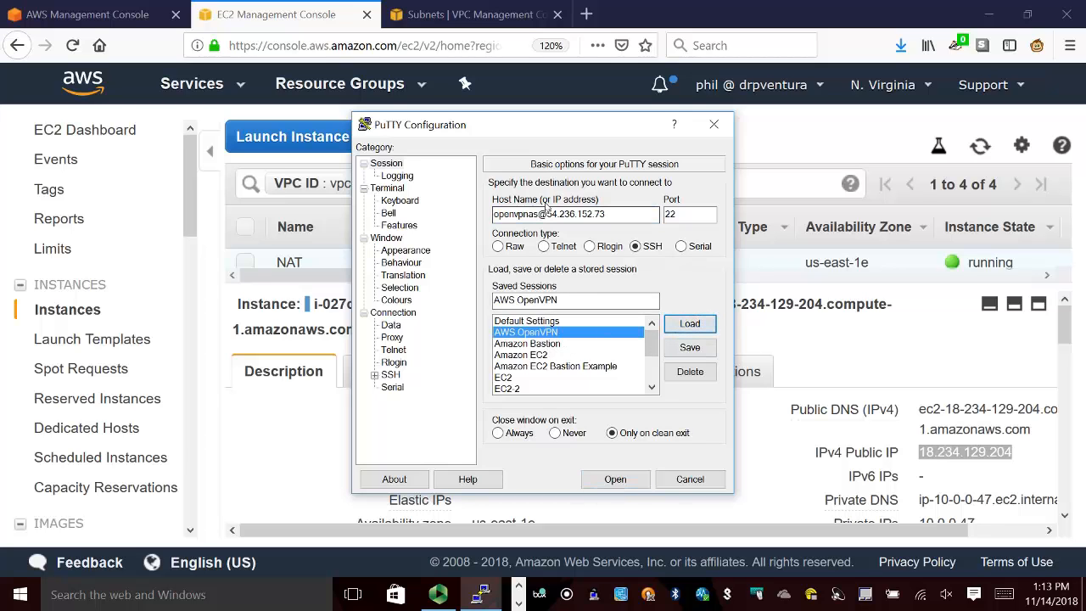
left_click_drag(548, 217, 617, 220)
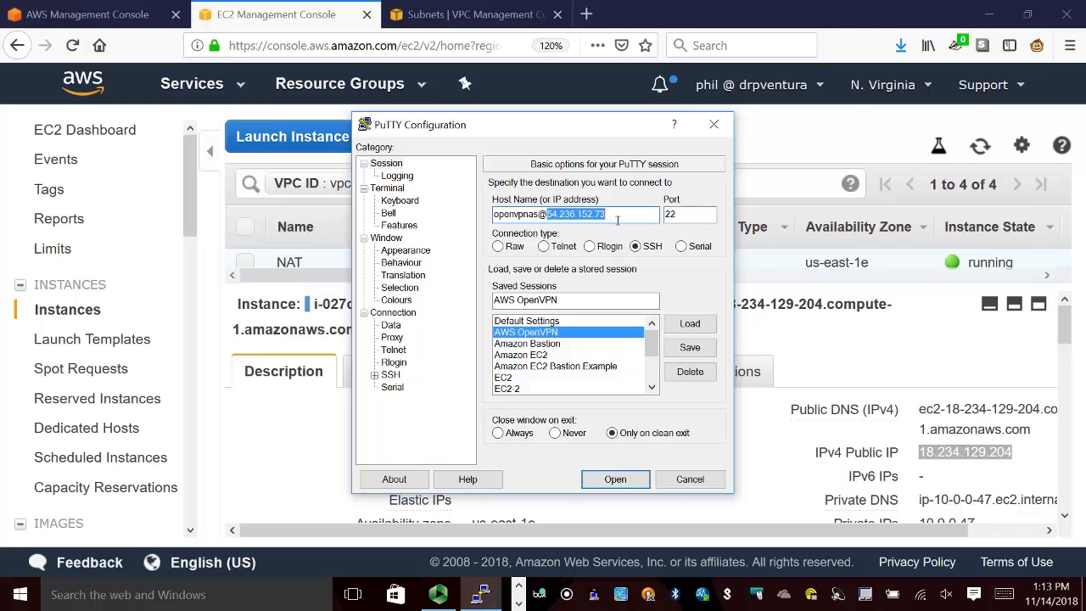
key("ctrl+v")
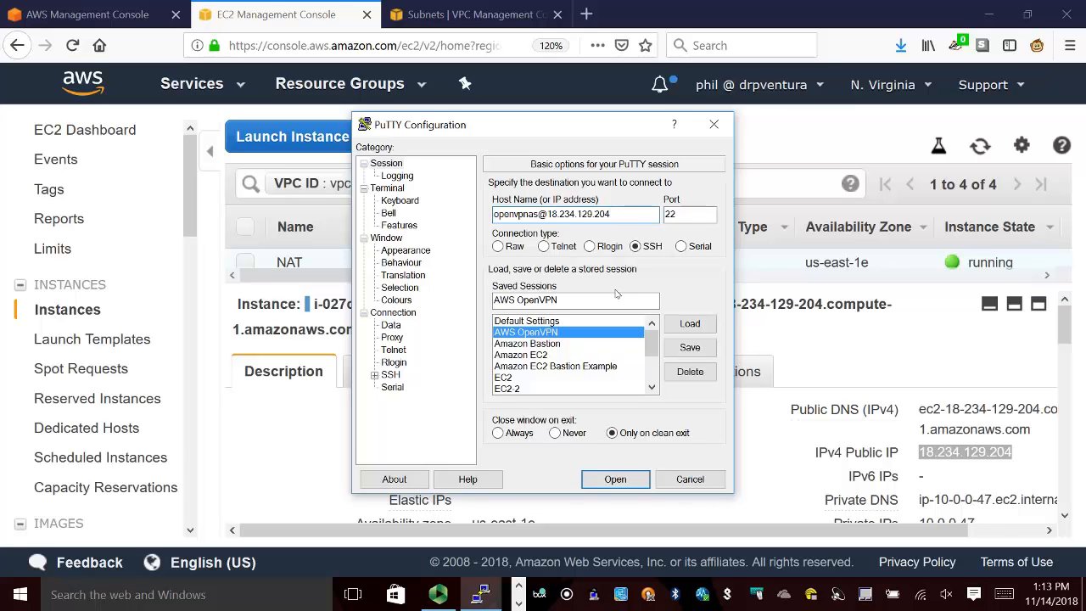
left_click(690, 347)
left_click(628, 482)
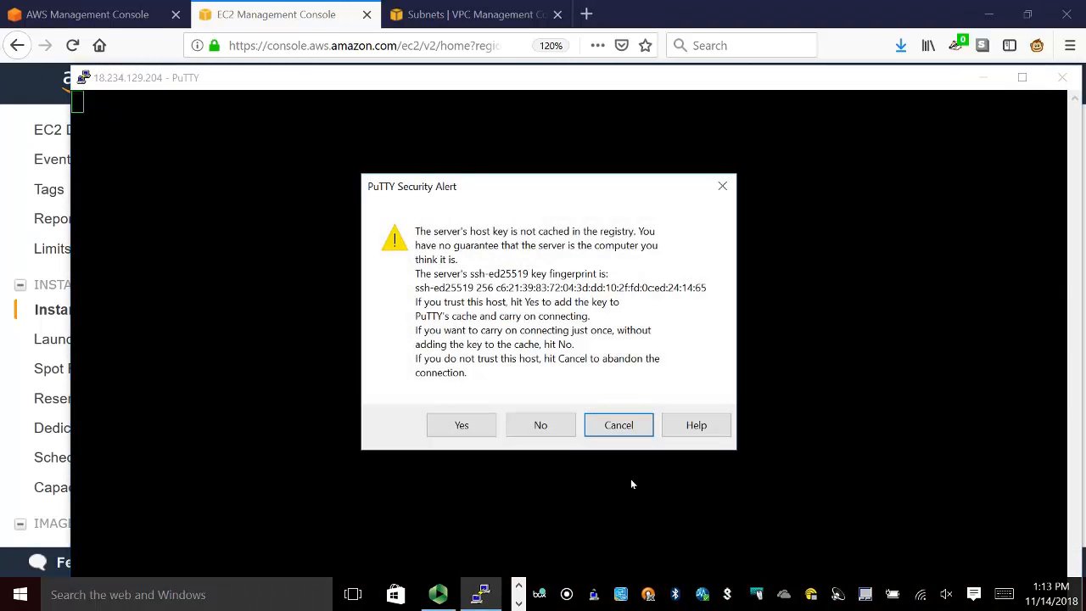
left_click(562, 431)
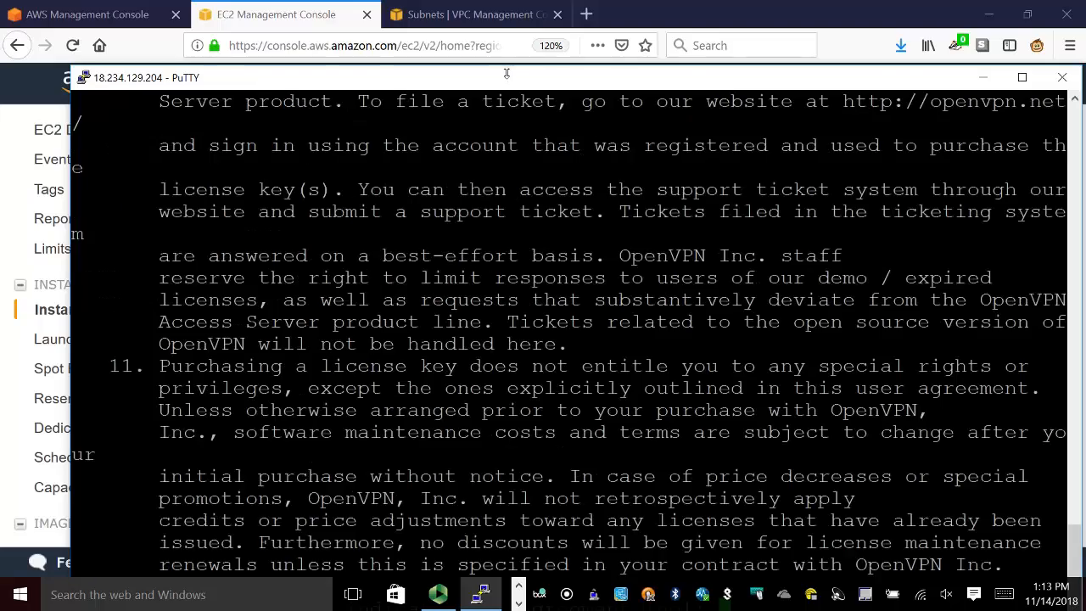
Accept the OpenVPN license agreement with yes and keep the default of making this the primary Access Server node.
left_click_drag(503, 80, 459, 27)
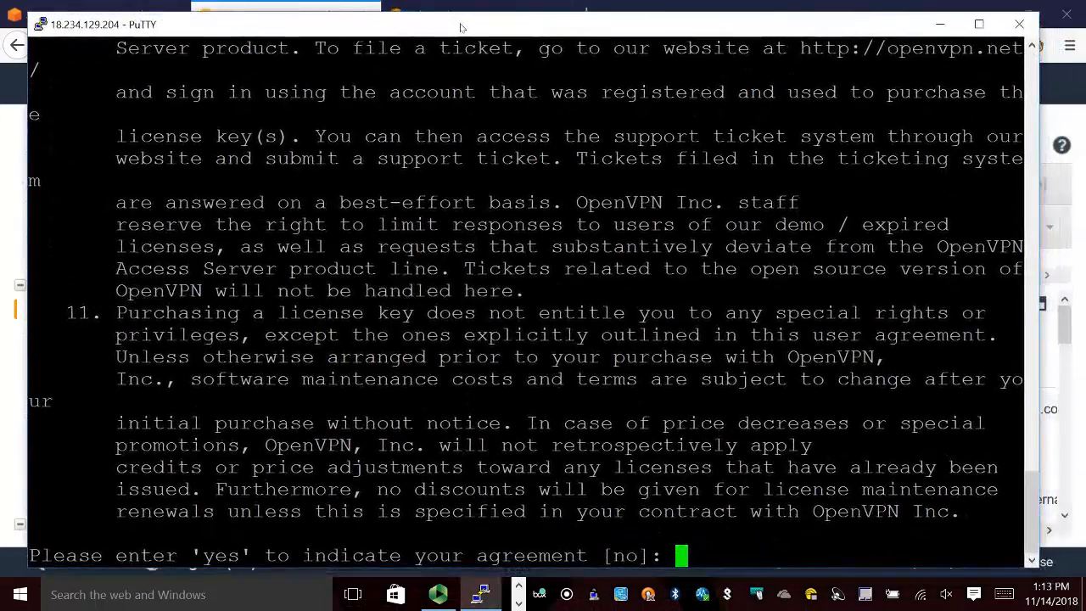
type("yes")
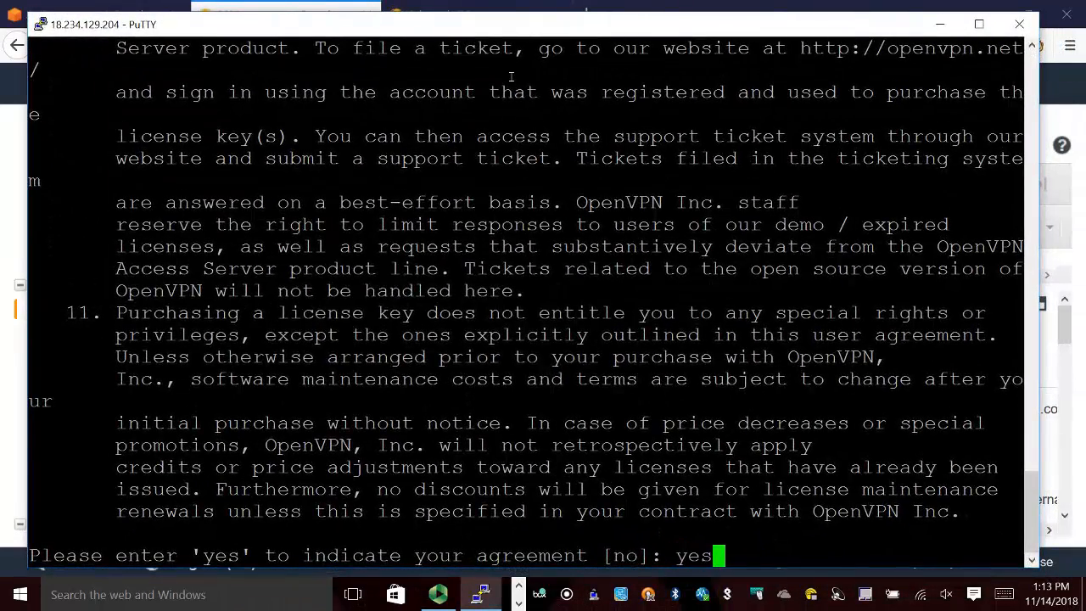
key("Return")
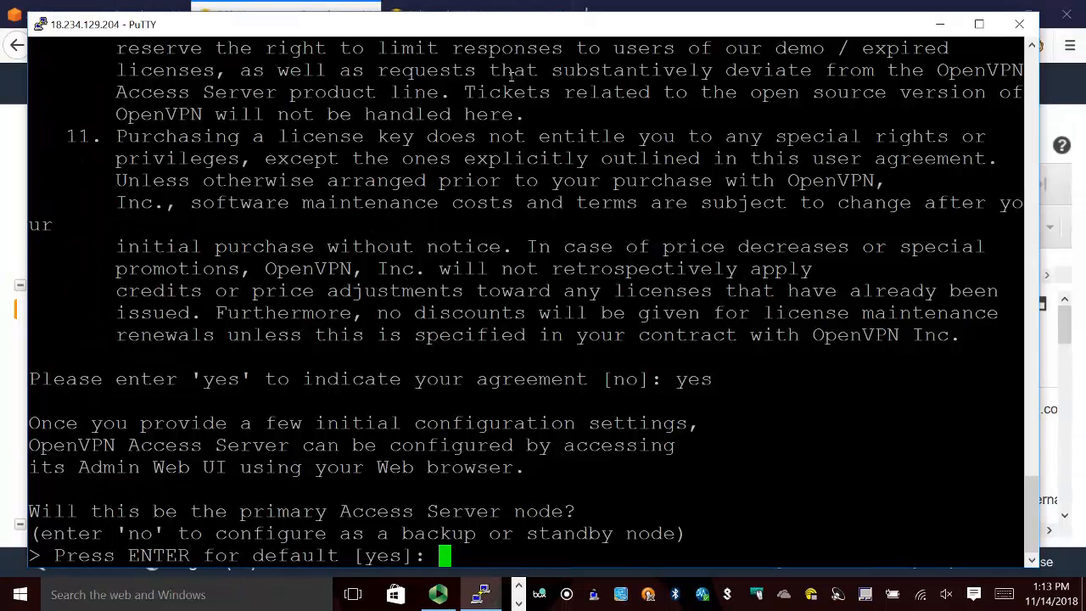
key("Return")
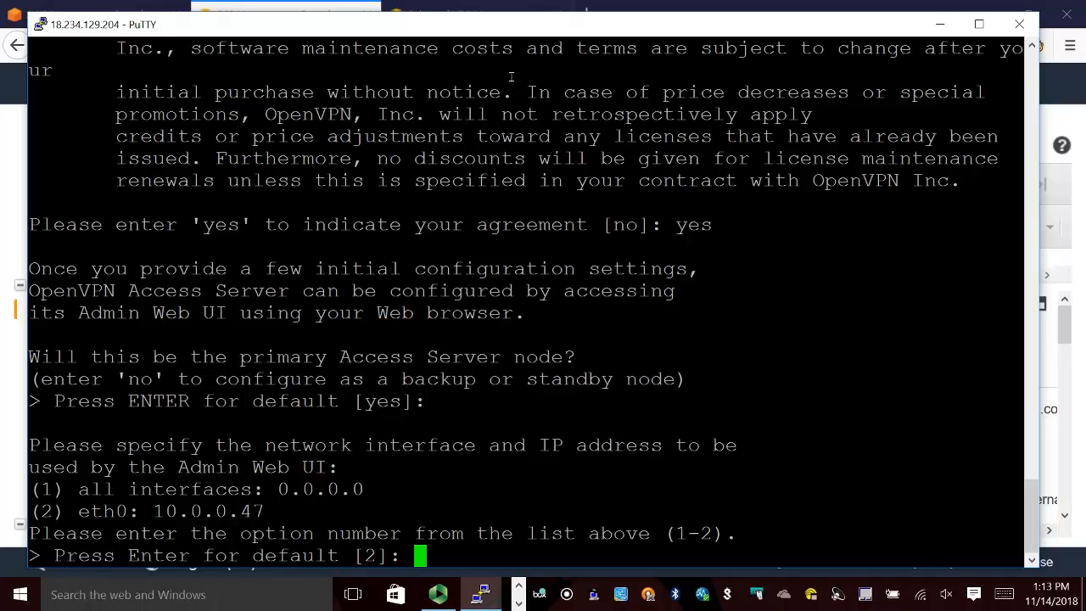
Keep the default eth0 interface (option 2), Admin Web UI port 943 and OpenVPN daemon TCP port 443.
key("Return")
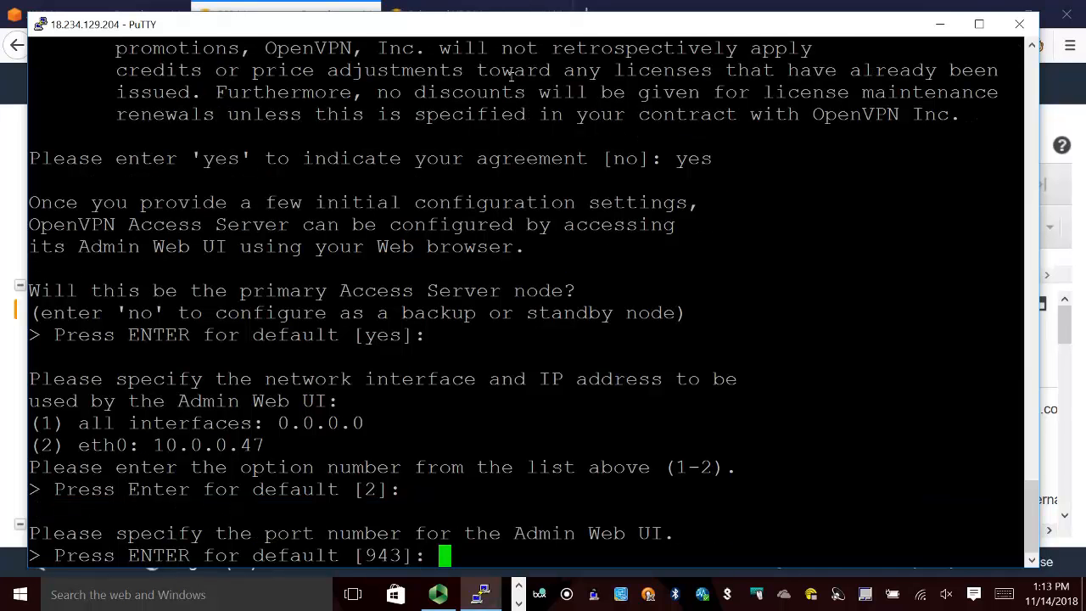
key("Return")
key("Return")
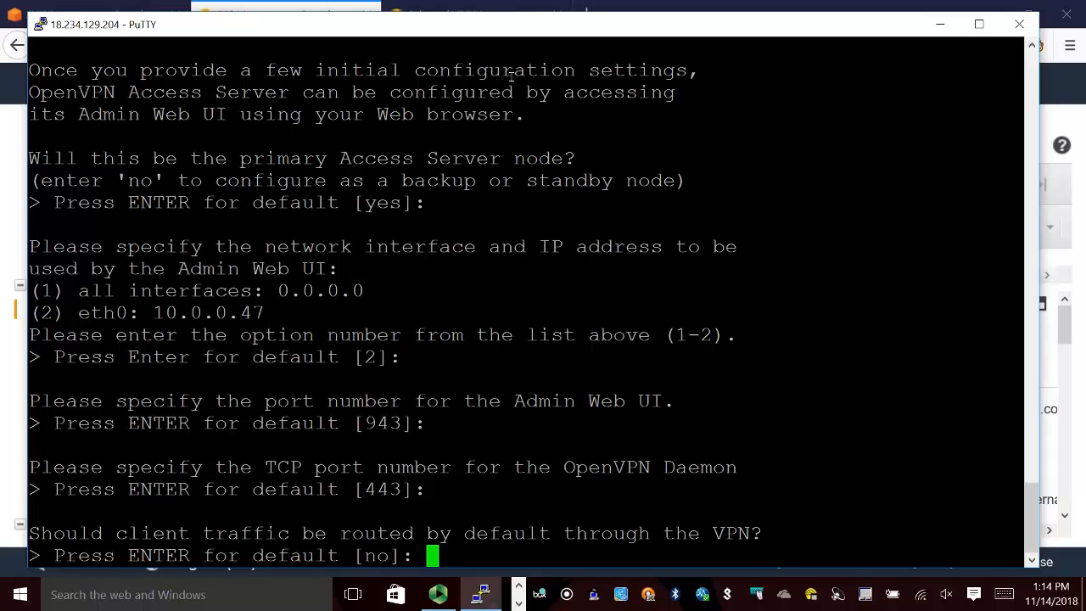
Keep the defaults of not routing client or DNS traffic through the VPN, using local authentication, and letting clients access private subnets.
key("Return")
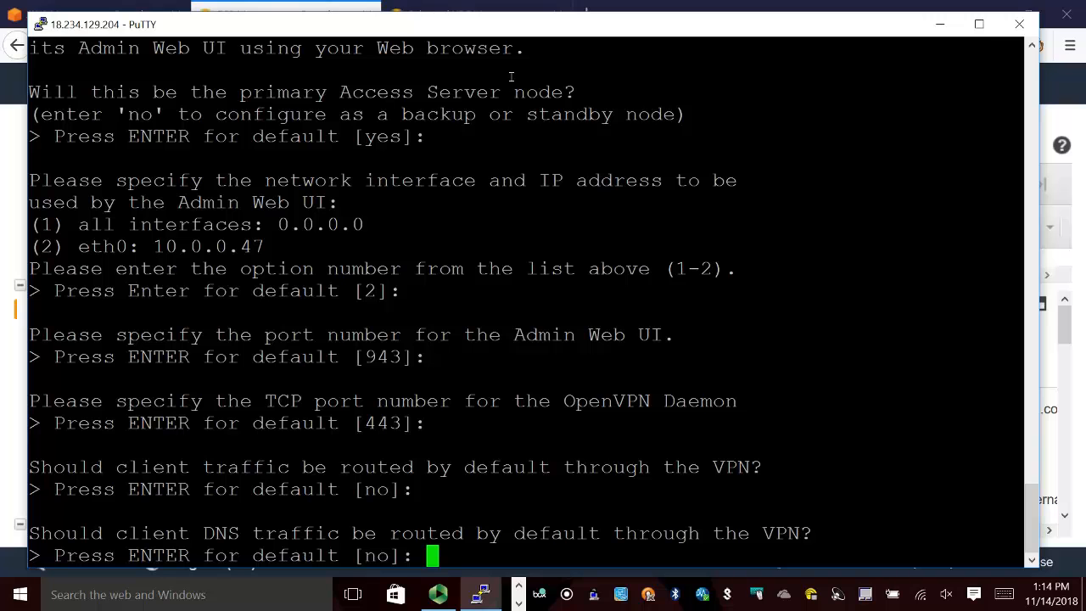
key("Return")
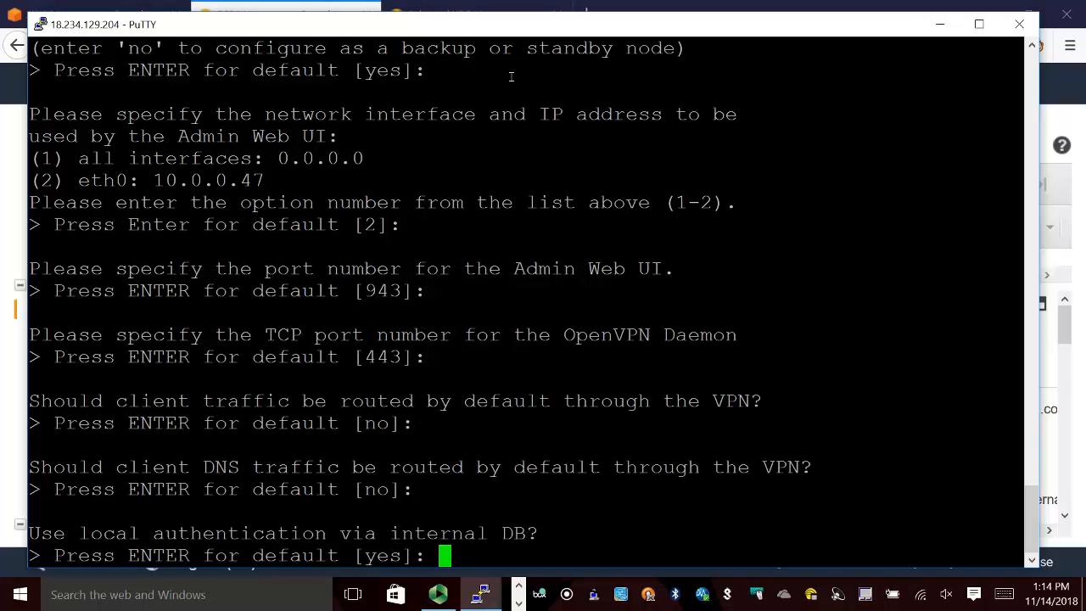
key("Return")
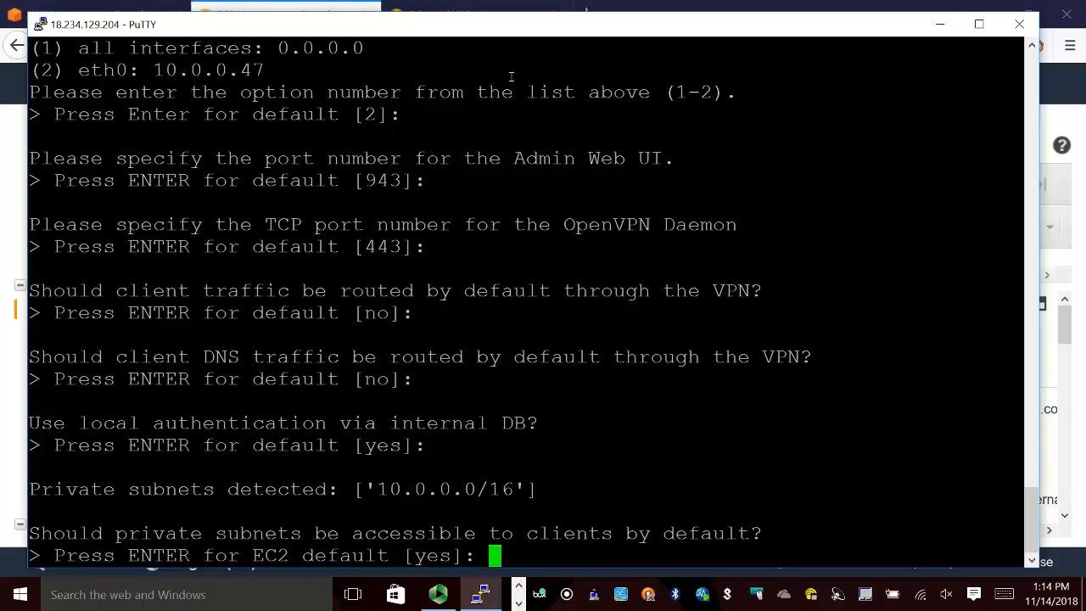
key("Return")
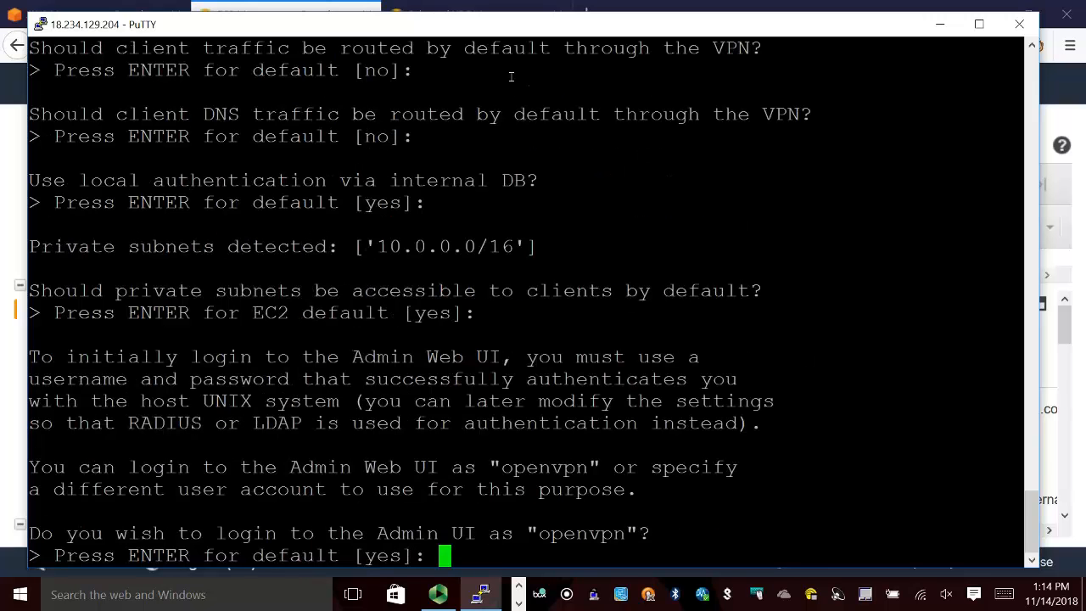
Decline the openvpn admin login, create the user drv, enter and confirm the account password, and leave the license key blank.
type("no")
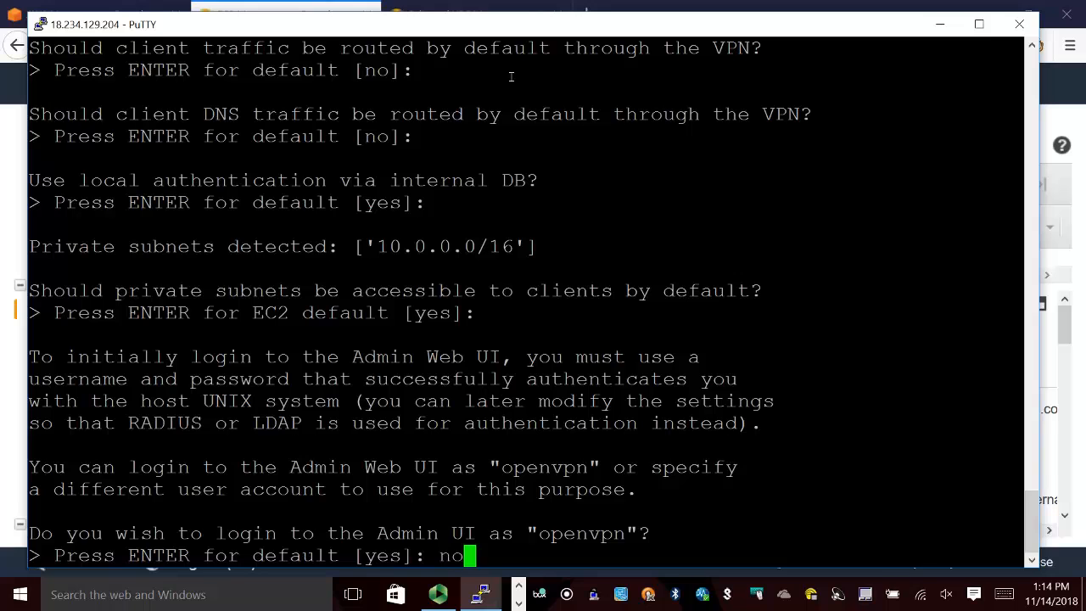
key("Return")
type("d")
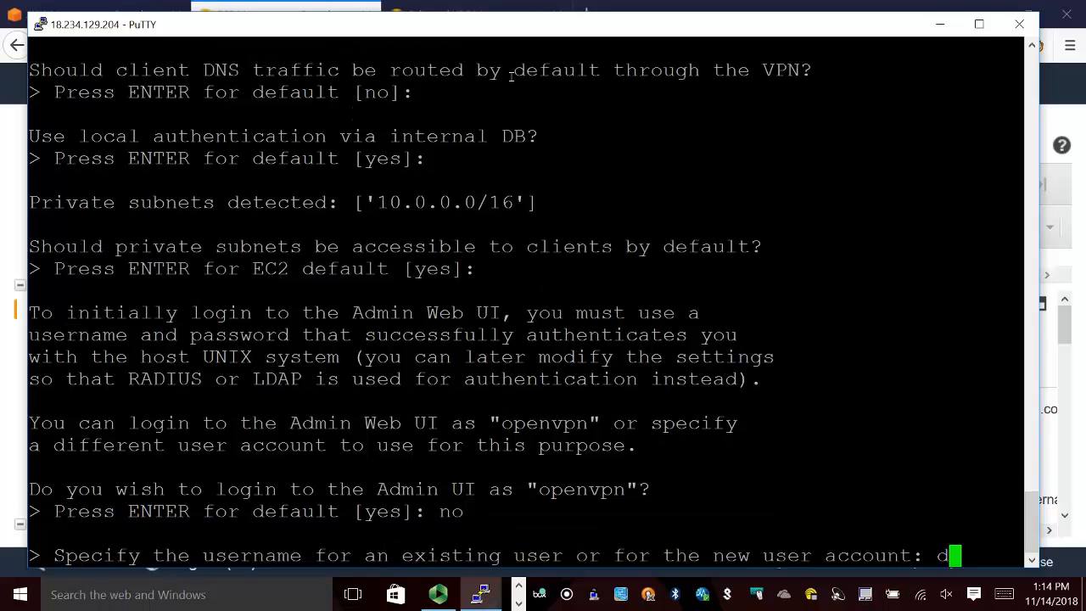
type("rv")
key("Return")
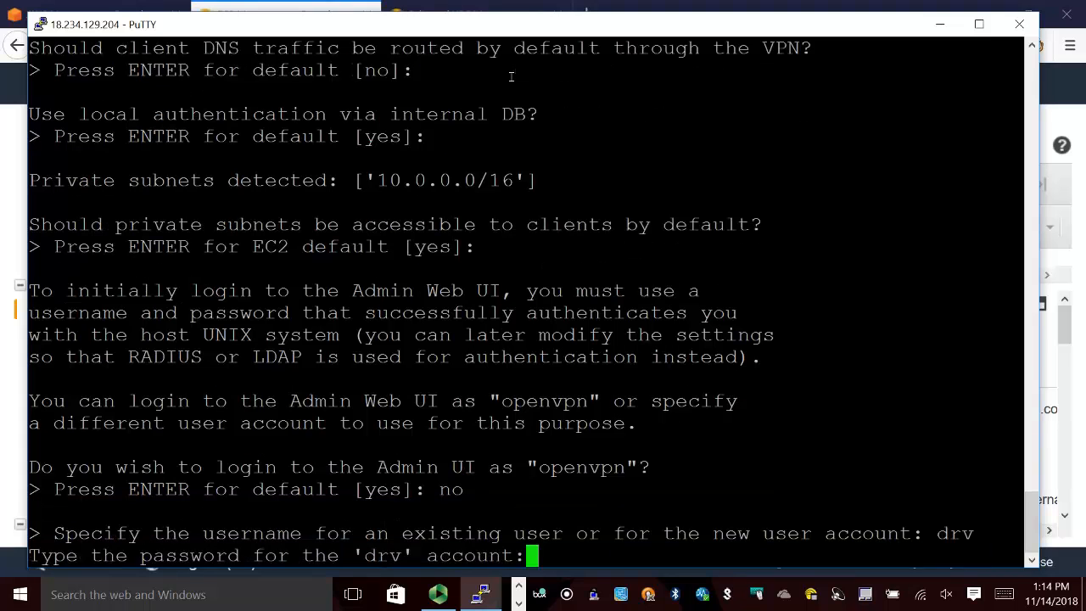
key("Return")
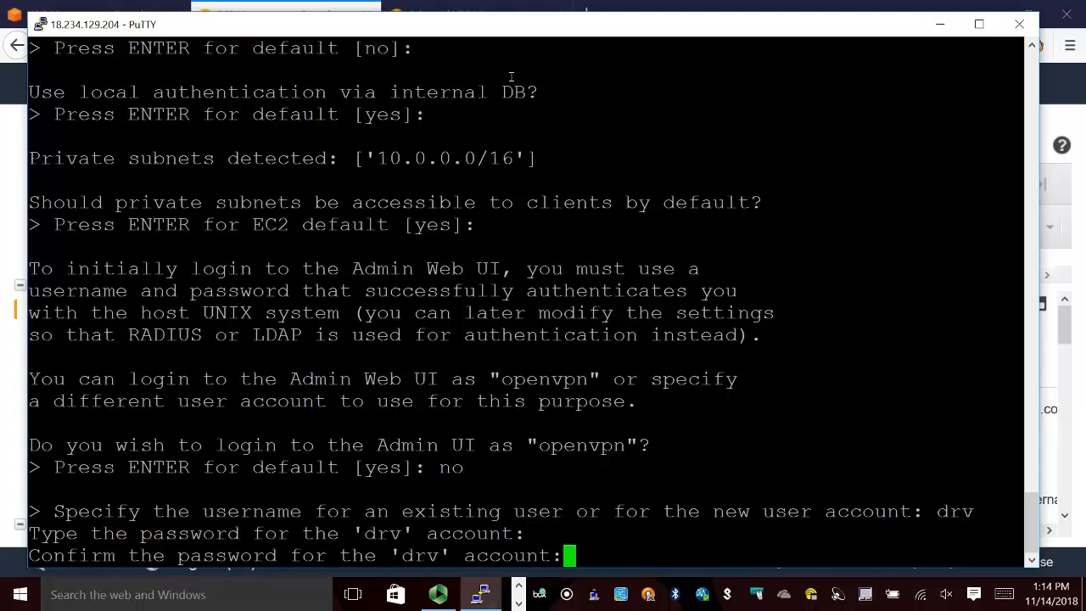
key("Return")
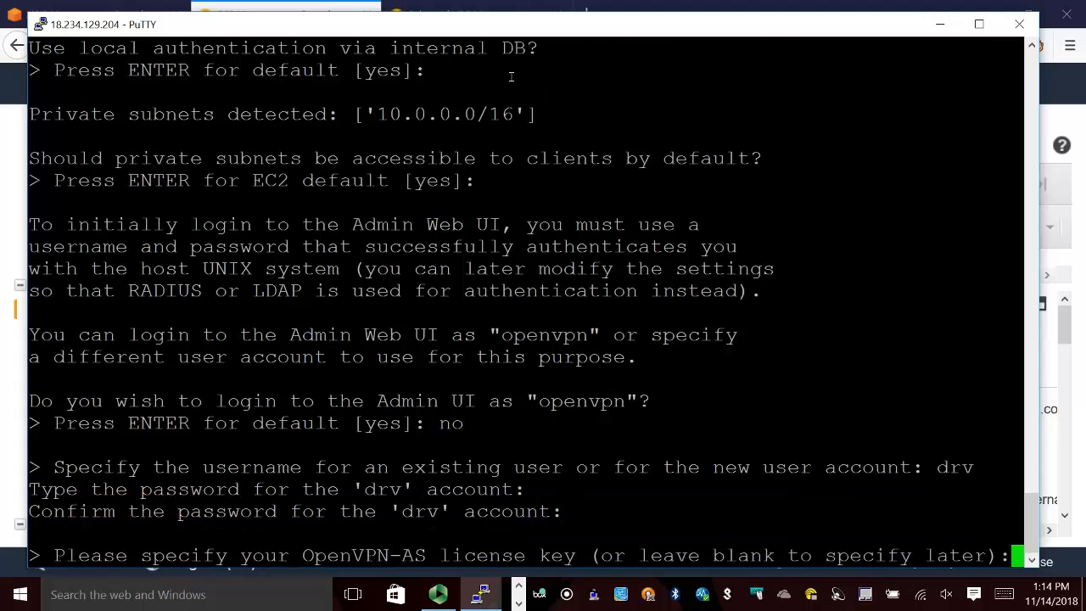
key("Return")
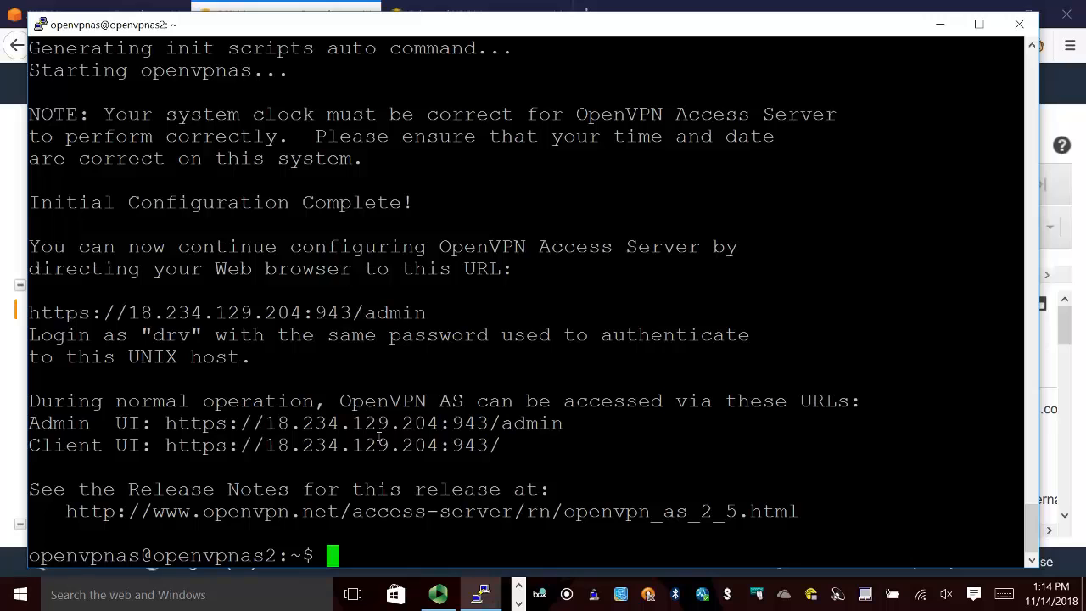
Switch back to the EC2 console in Firefox and copy the OpenVPN server's IPv4 public IP.
left_click_drag(267, 449, 439, 451)
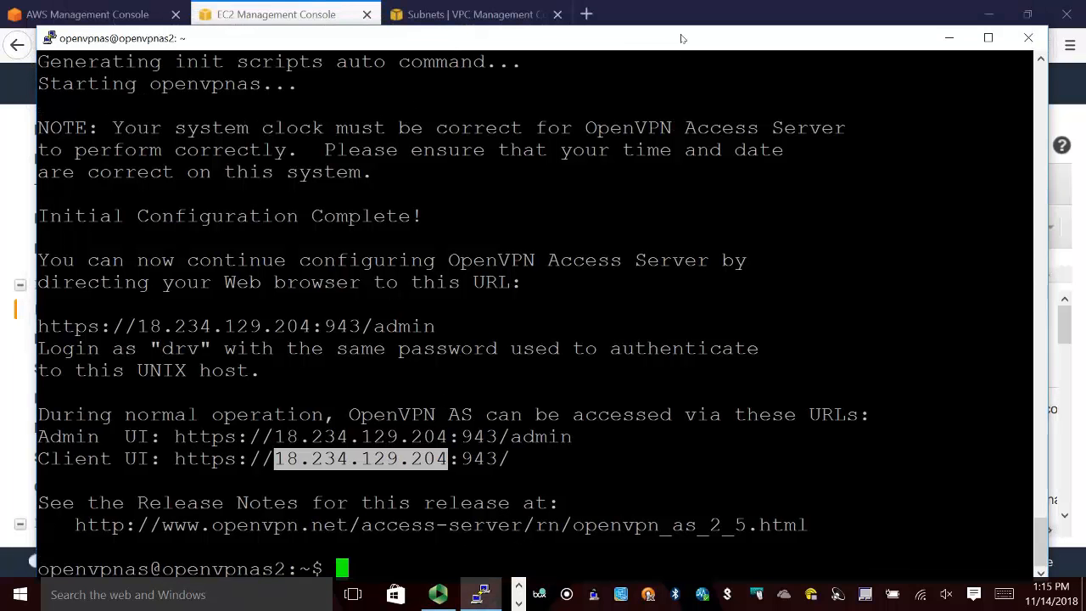
left_click_drag(670, 31, 679, 44)
left_click(263, 13)
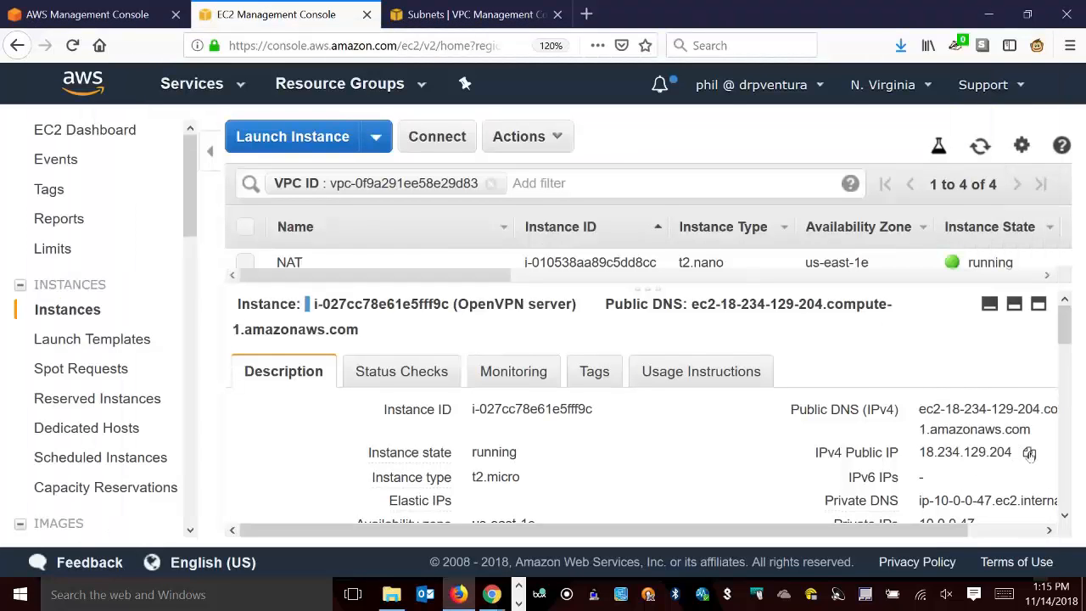
left_click(1029, 452)
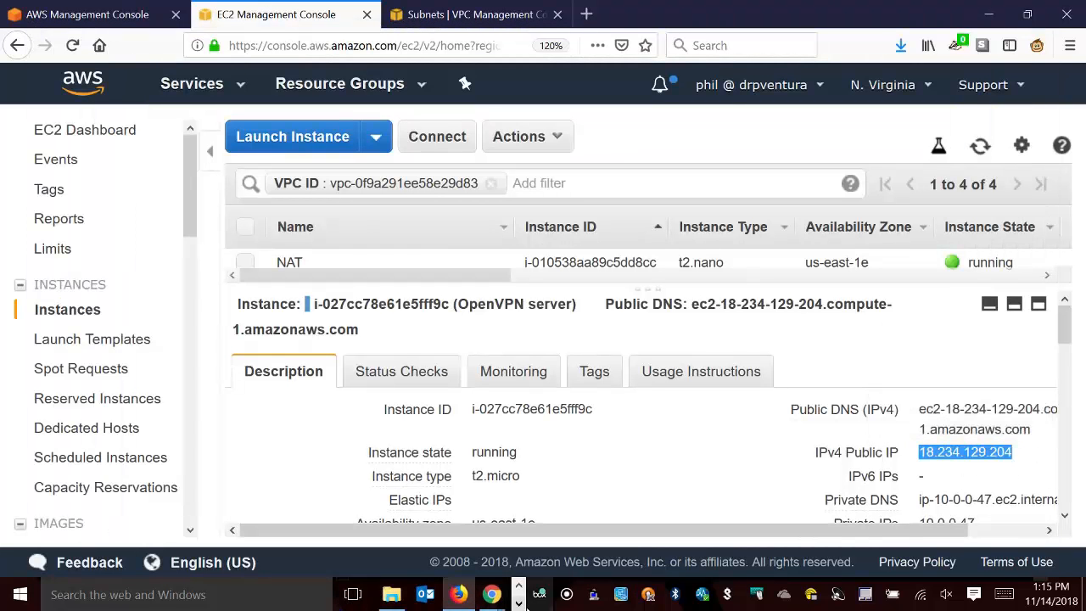
Exit the PuTTY session and minimize the open browser windows to reveal the desktop.
left_click(647, 596)
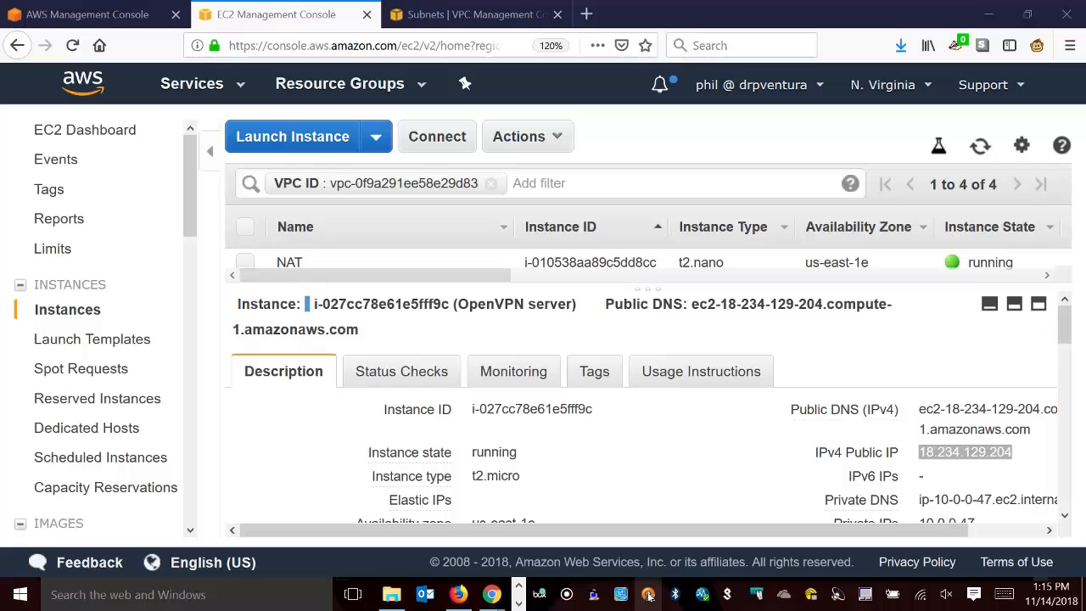
left_click(967, 13)
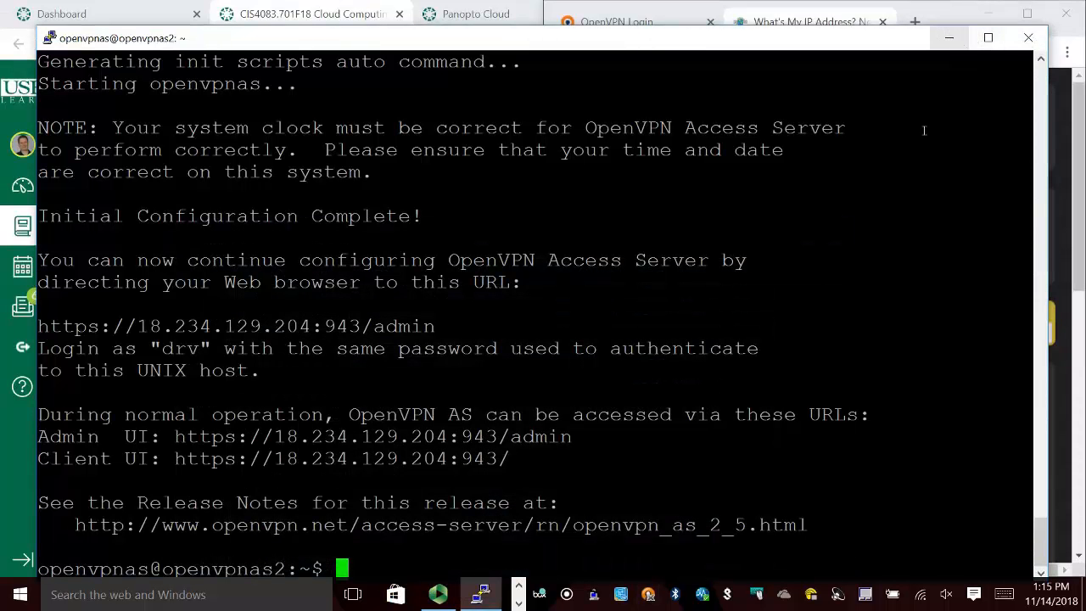
type("ex")
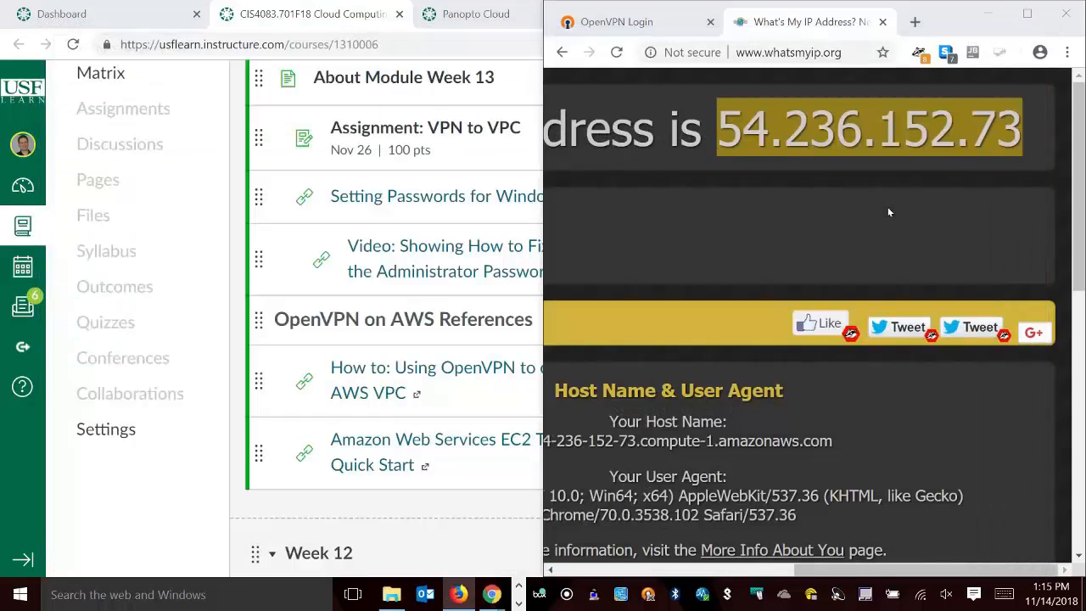
left_click(1000, 10)
left_click(986, 14)
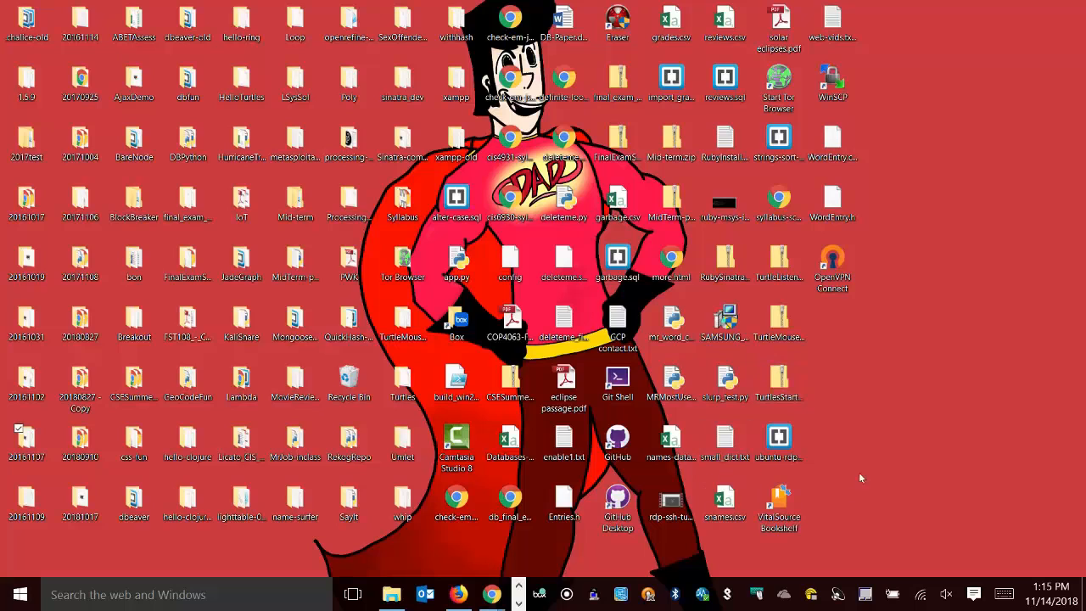
Start a new connection in OpenVPN Connect with the server hostname 18.234.129.204 and continue to the login form.
right_click(650, 596)
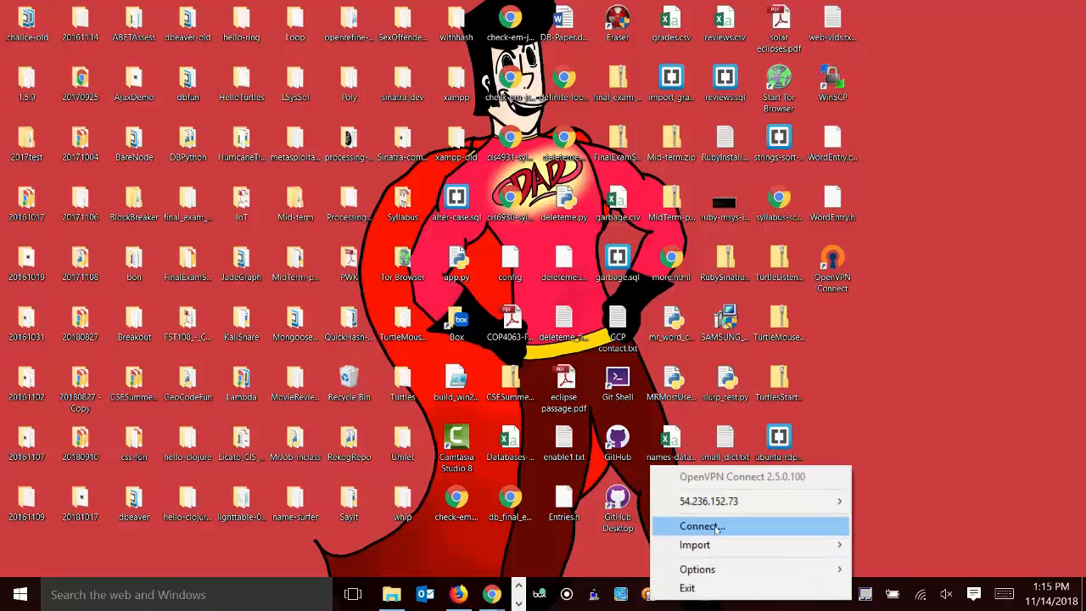
left_click(666, 526)
double_click(531, 312)
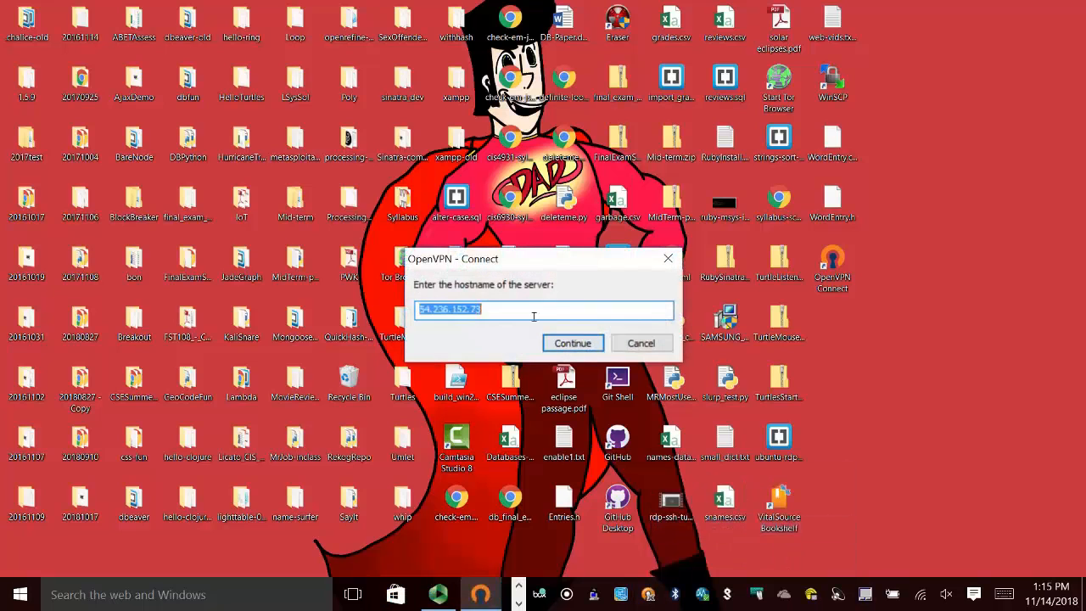
key("ctrl+v")
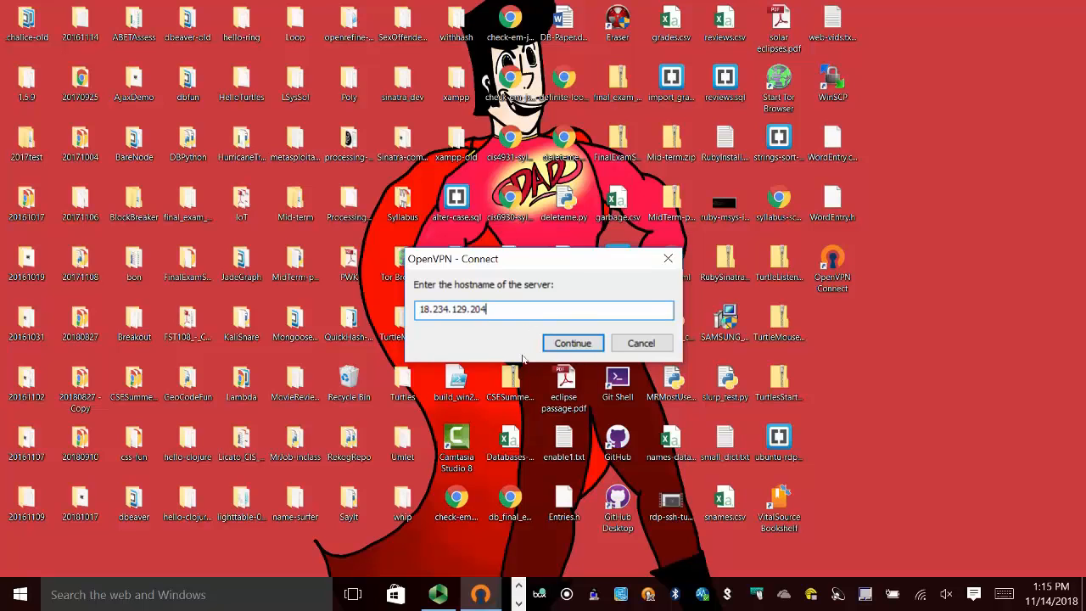
left_click(564, 341)
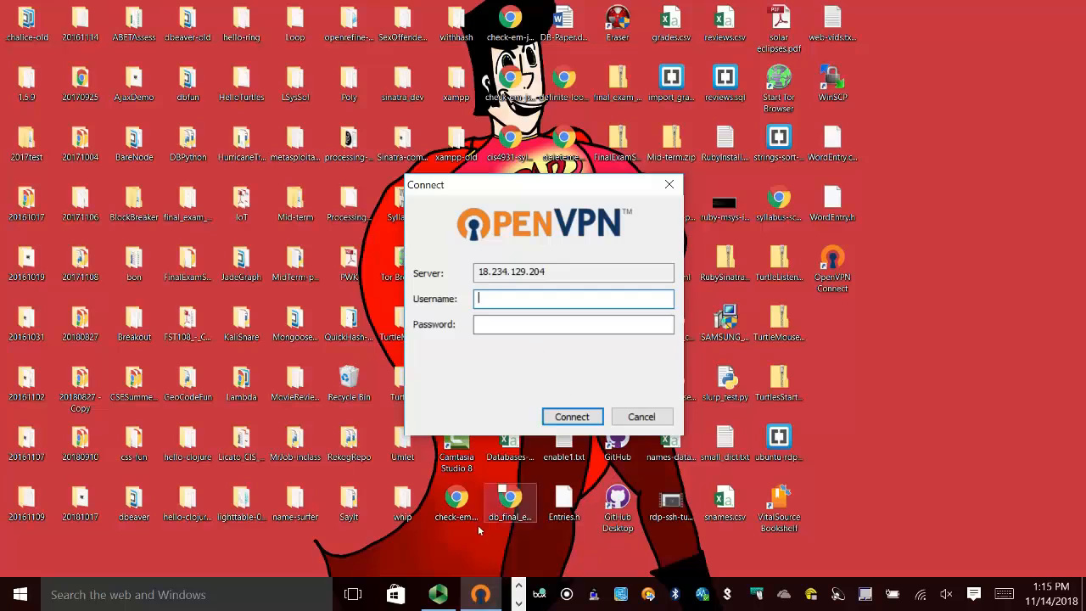
Switch to the What's My IP Address page in Chrome and reload it to check the current public IP.
left_click(518, 586)
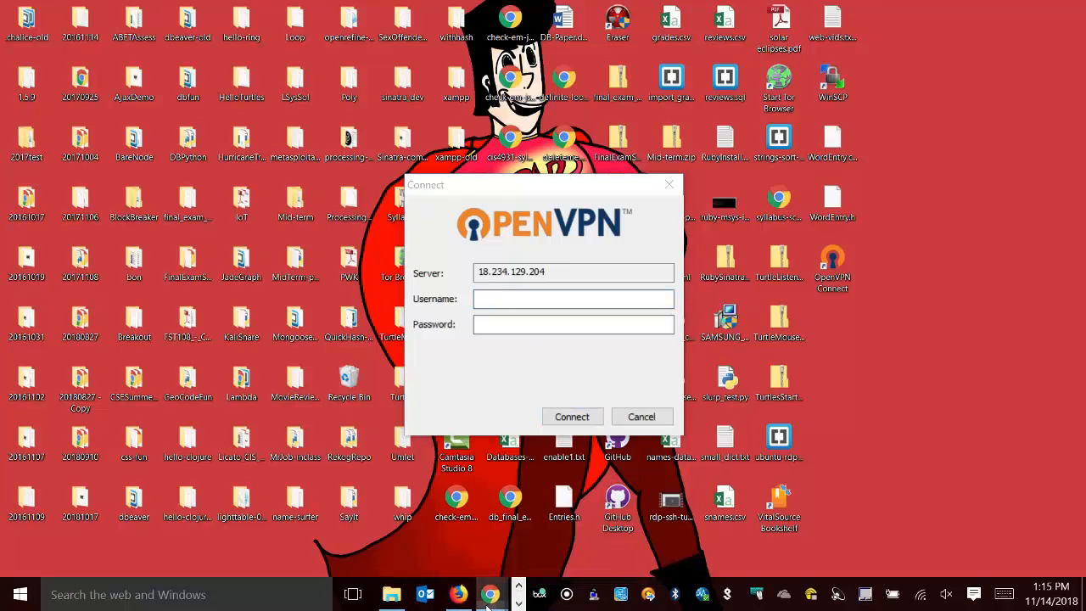
left_click(496, 599)
left_click(586, 548)
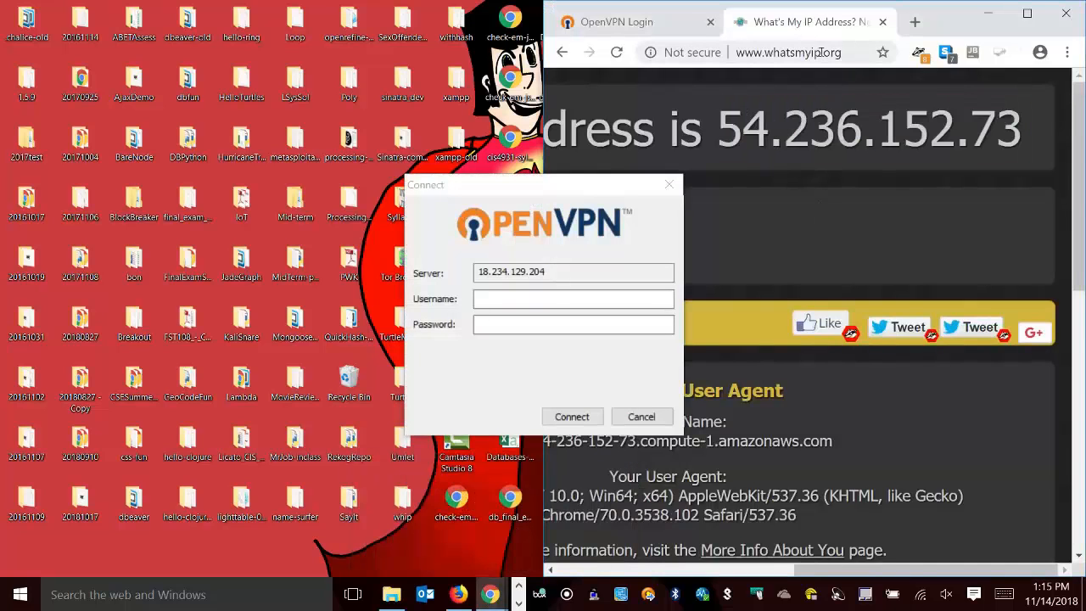
left_click(617, 52)
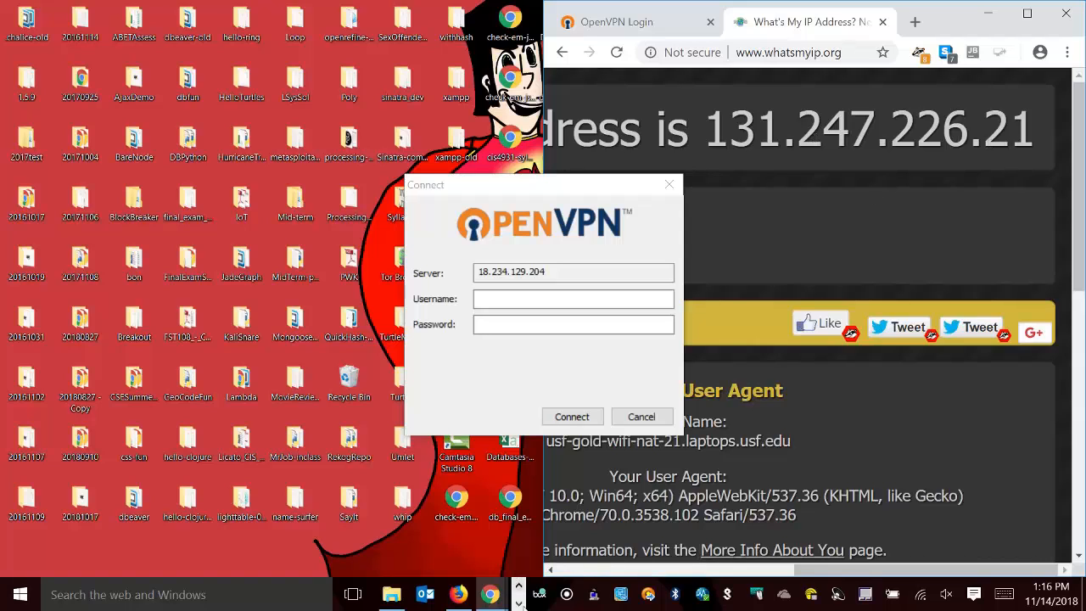
Return to the EC2 console in Firefox and cancel the pending OpenVPN connection.
left_click(518, 603)
left_click(518, 585)
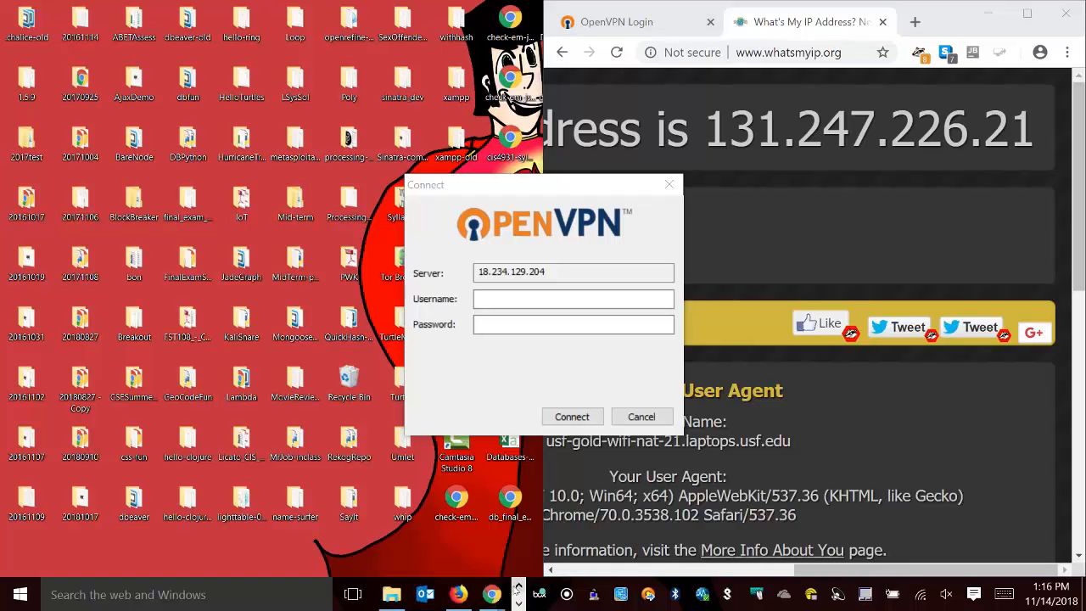
left_click(465, 599)
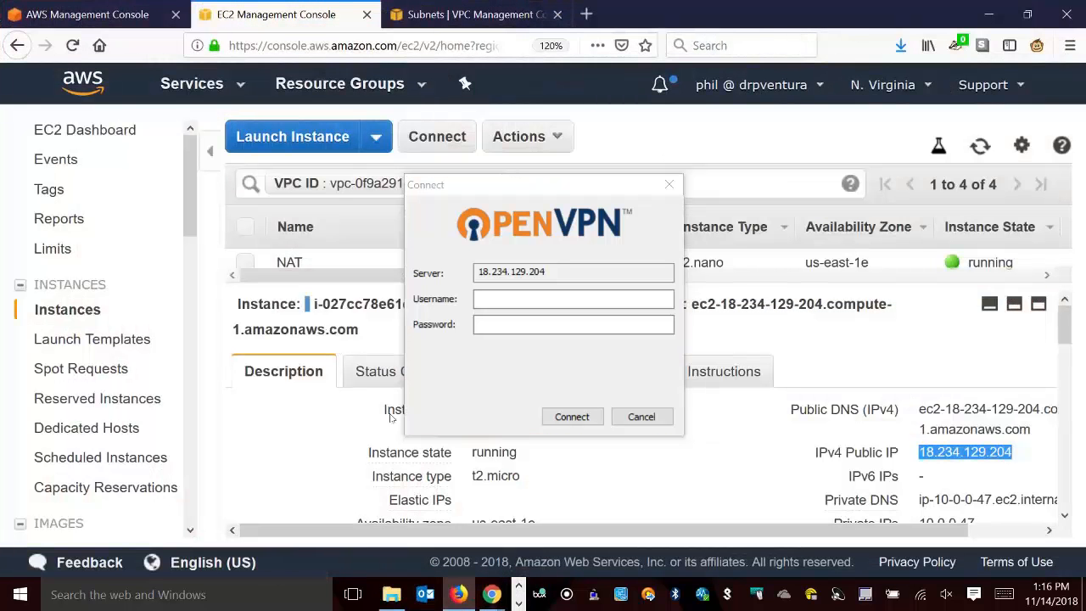
left_click_drag(615, 189, 618, 201)
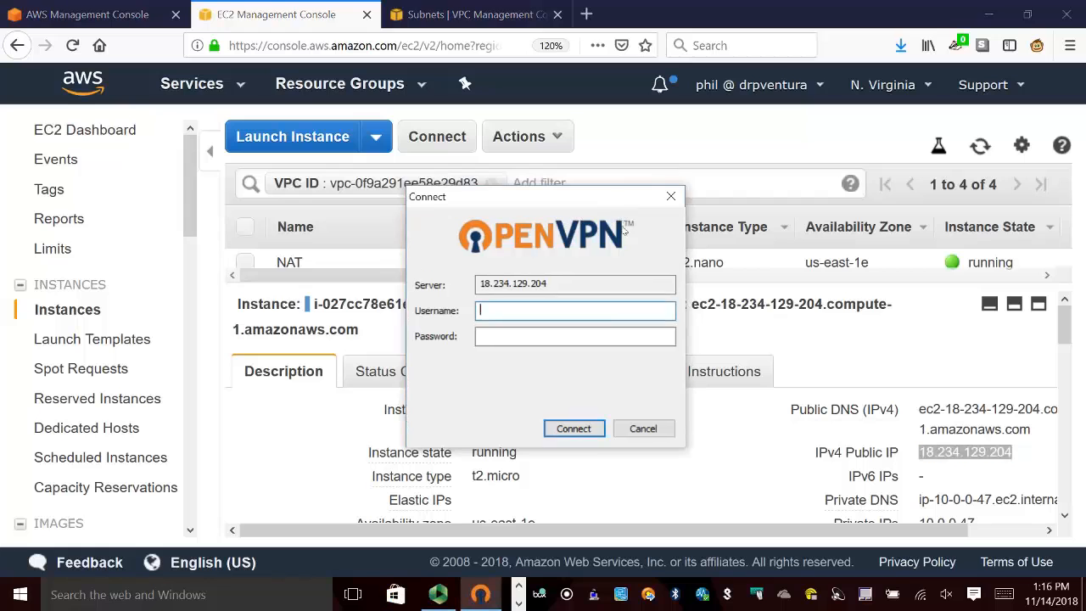
left_click(643, 429)
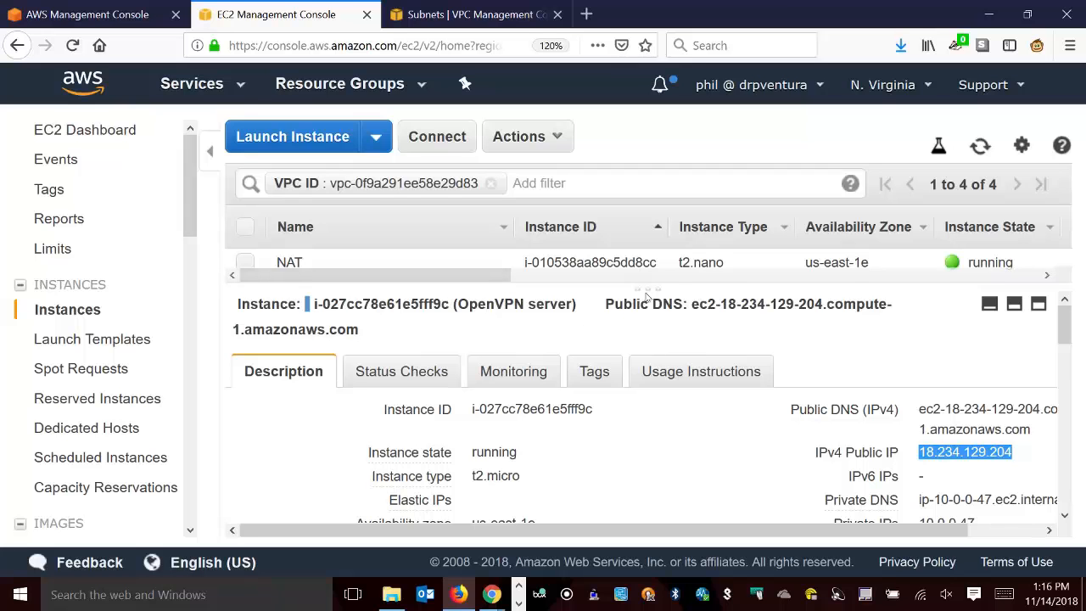
Enlarge the instance list, select the Private Ubuntu server, and copy its private IP.
left_click_drag(648, 295, 651, 394)
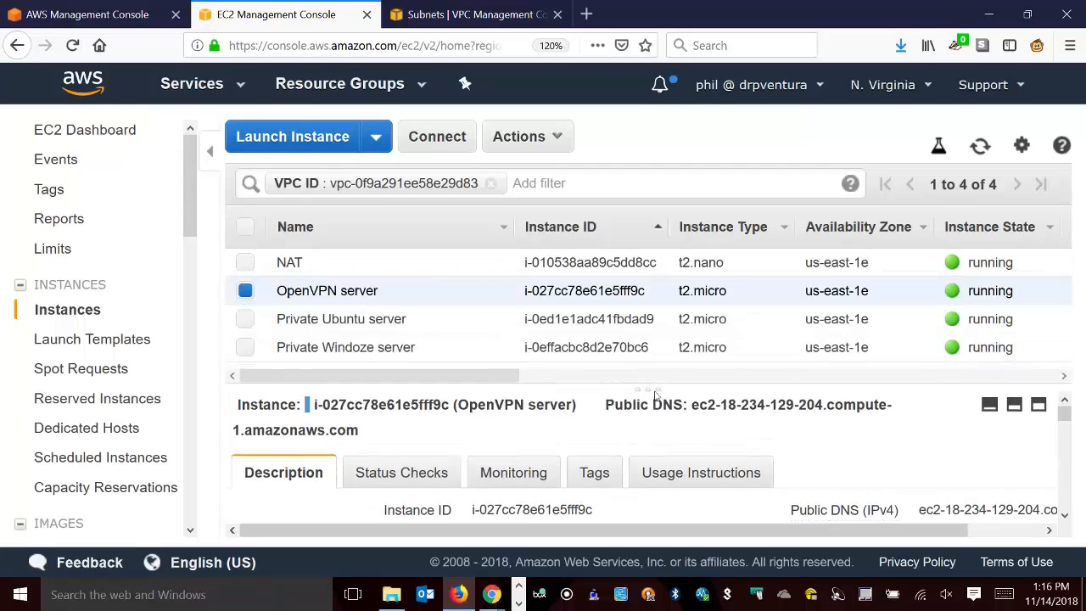
left_click(352, 330)
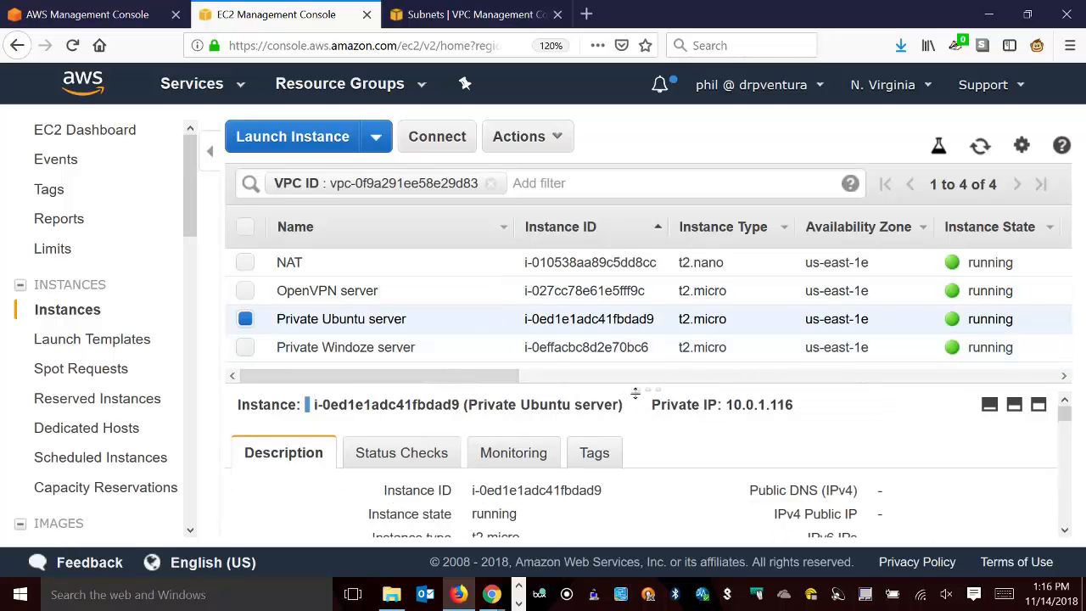
scroll(708, 423, "down", 2)
scroll(708, 422, "down", 1)
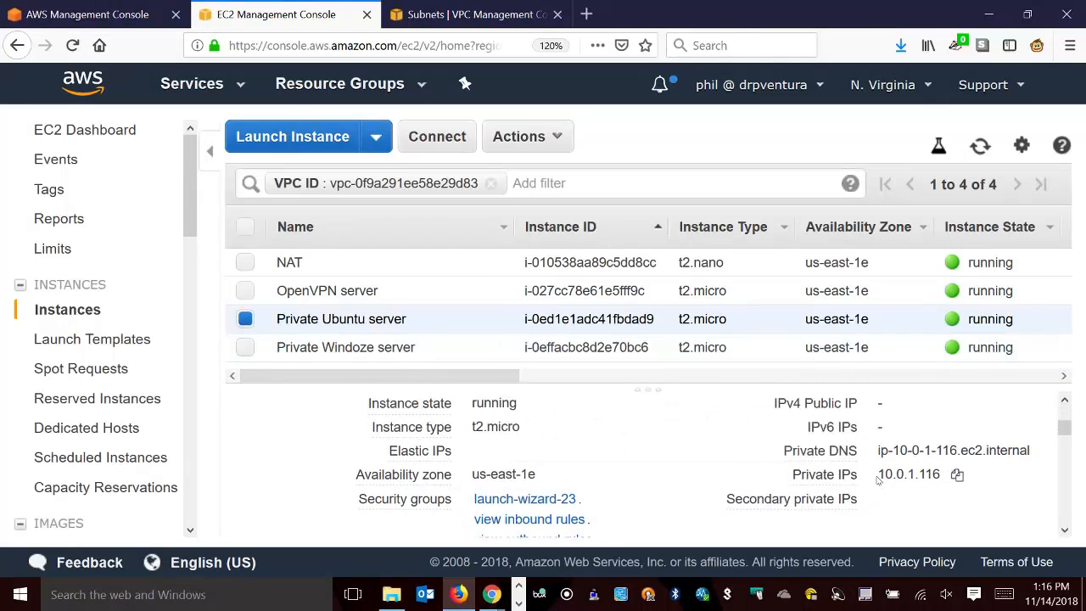
left_click(956, 475)
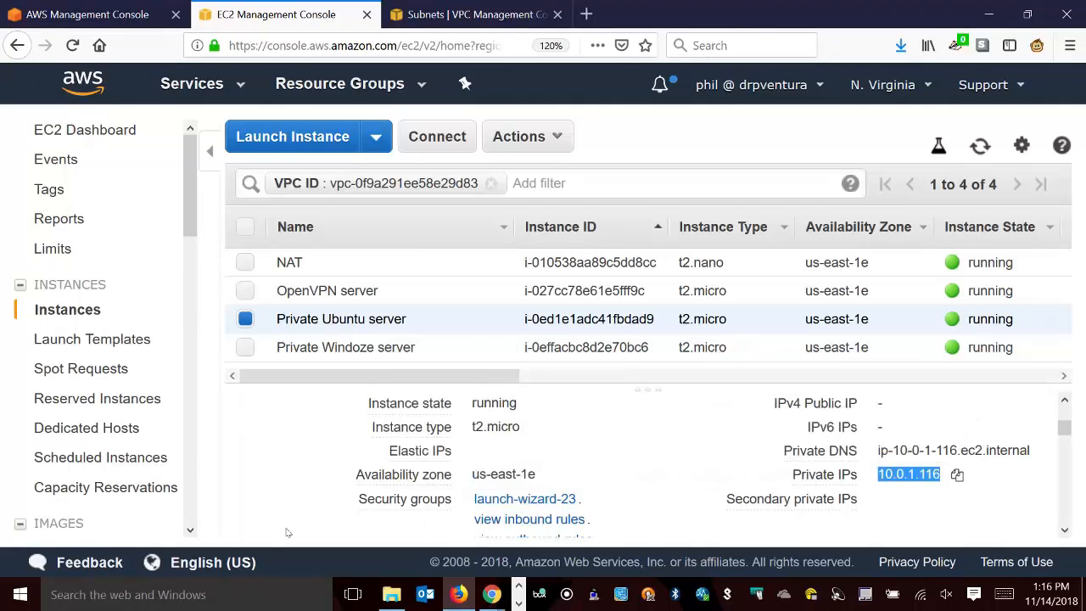
Launch PuTTY and load the saved session EC2.
left_click(227, 593)
type("putty")
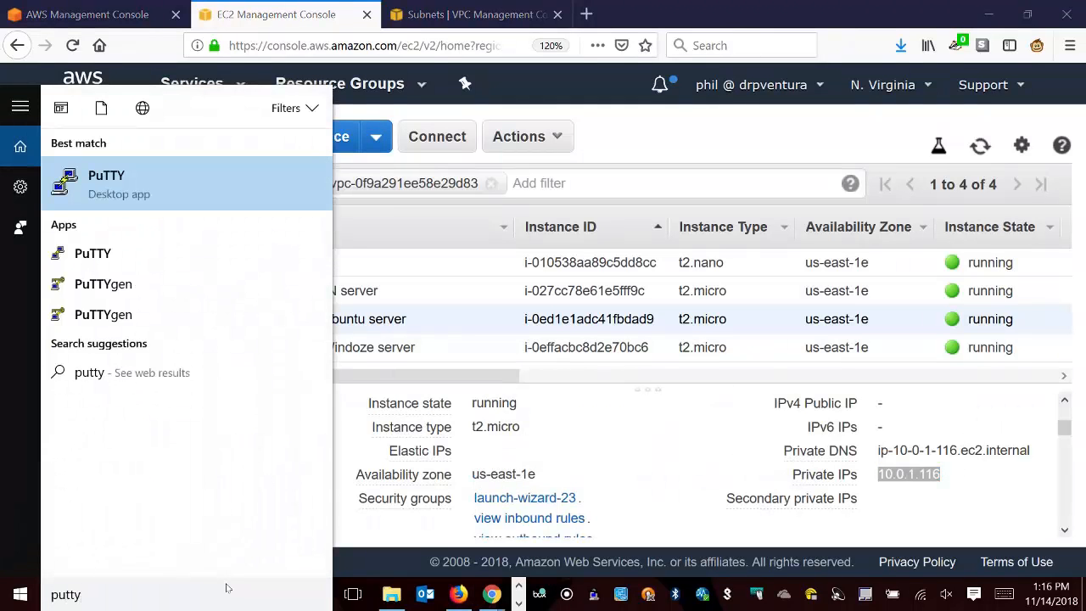
key("Return")
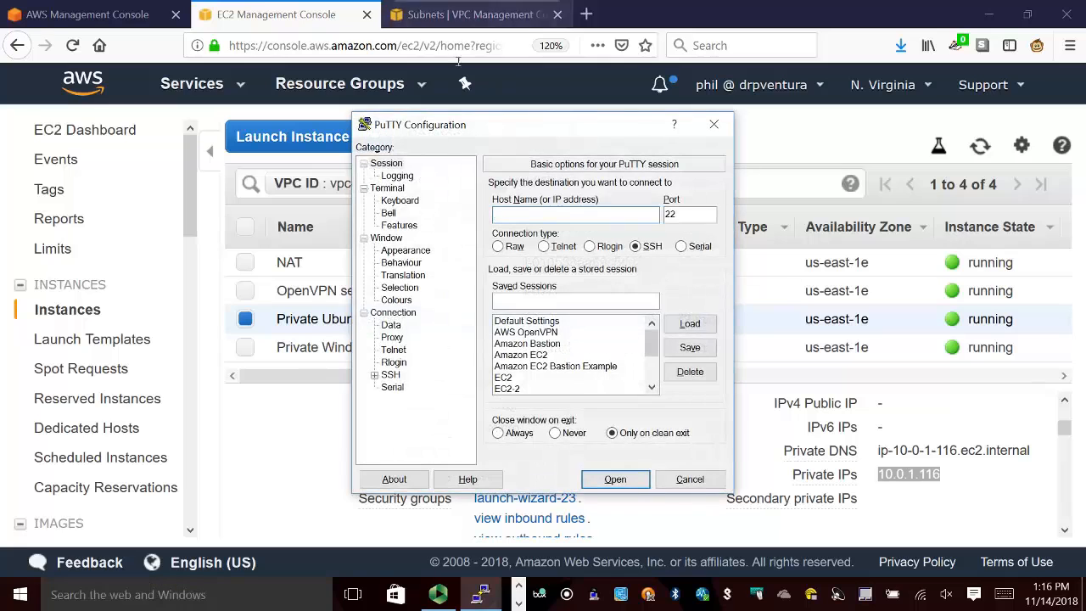
left_click(509, 377)
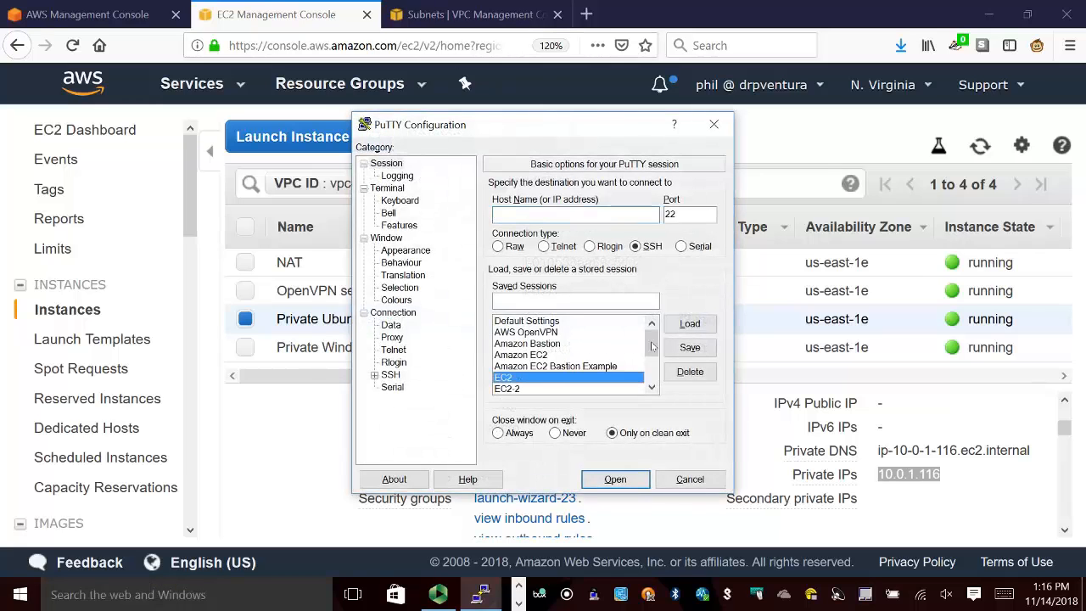
left_click(689, 323)
double_click(538, 214)
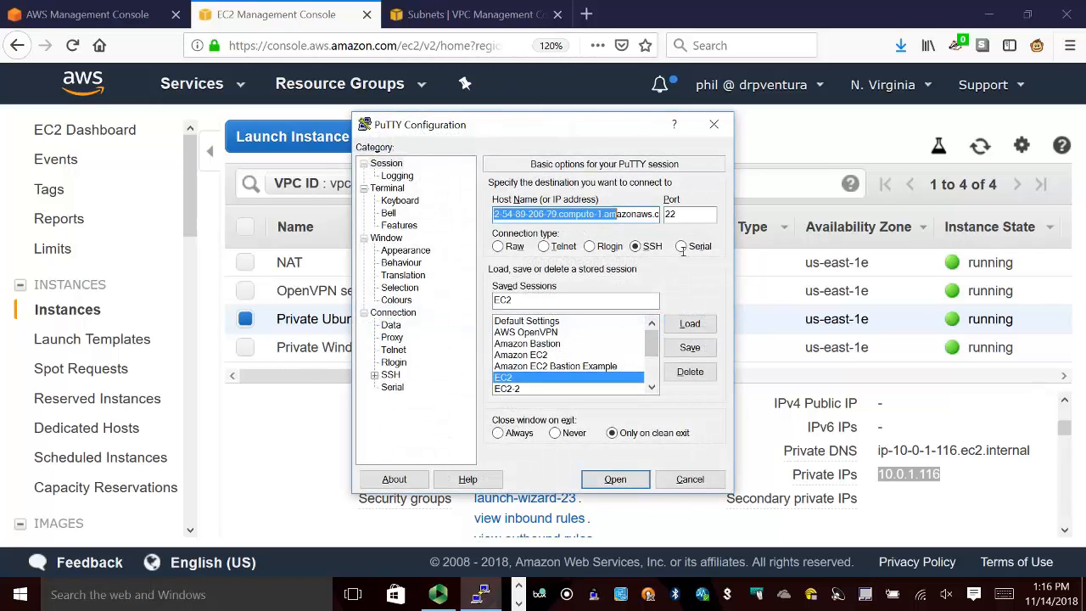
key("ctrl+v")
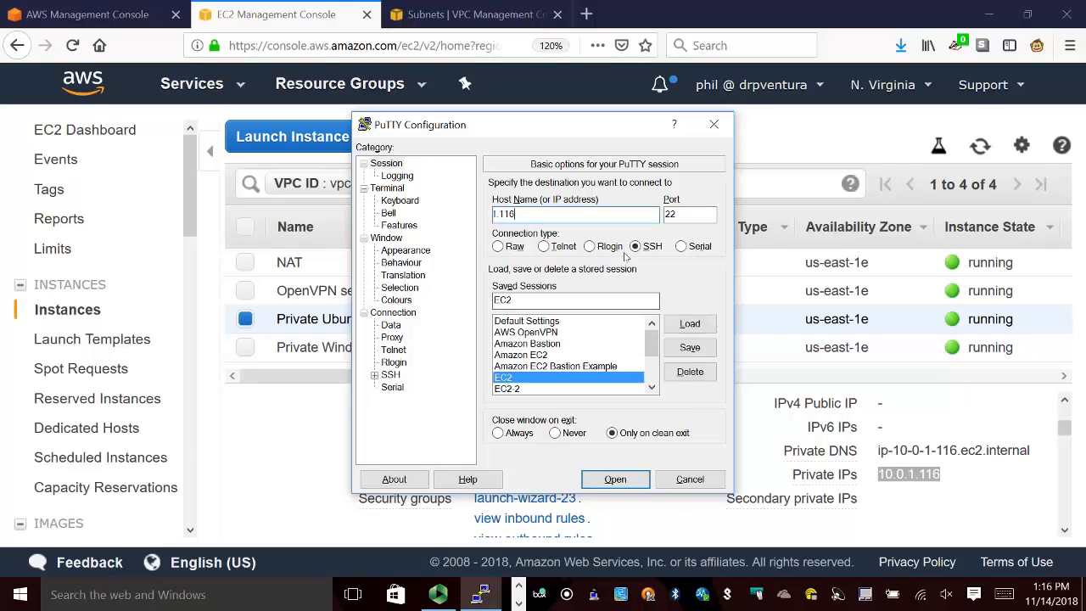
key("Home")
type("ubuntu@")
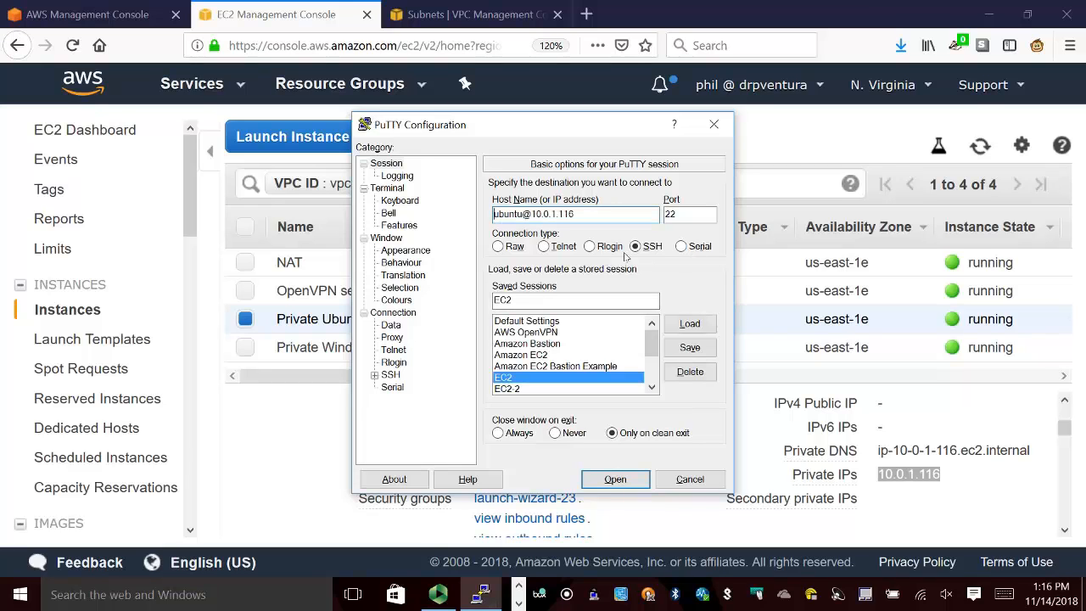
left_click(689, 347)
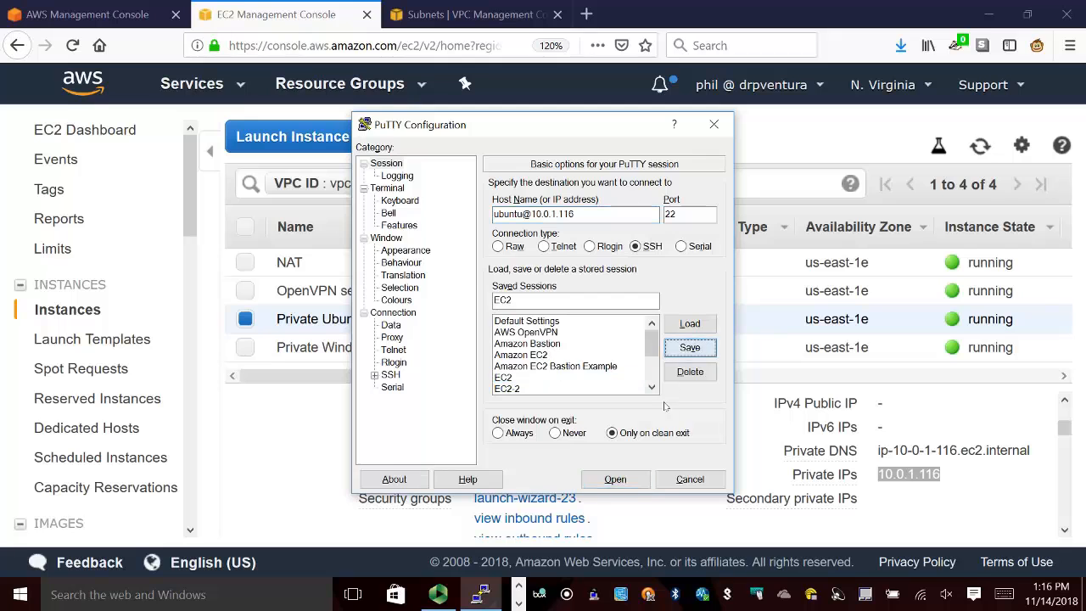
Try to open the SSH session to the Private Ubuntu server without the VPN, and close the terminal window.
left_click(631, 476)
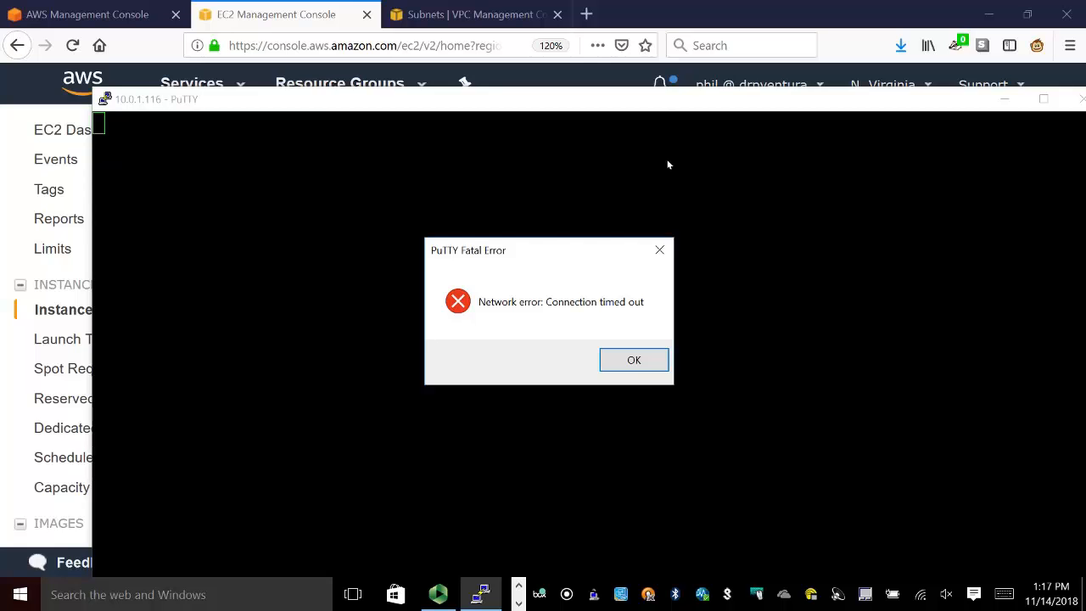
left_click(618, 360)
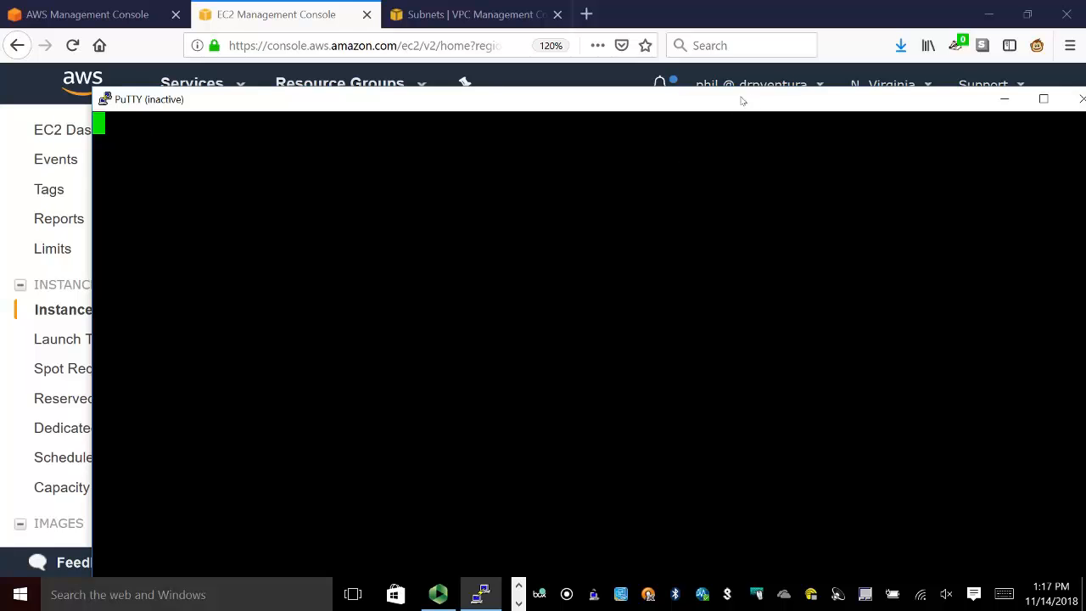
left_click_drag(751, 100, 620, 105)
left_click(950, 106)
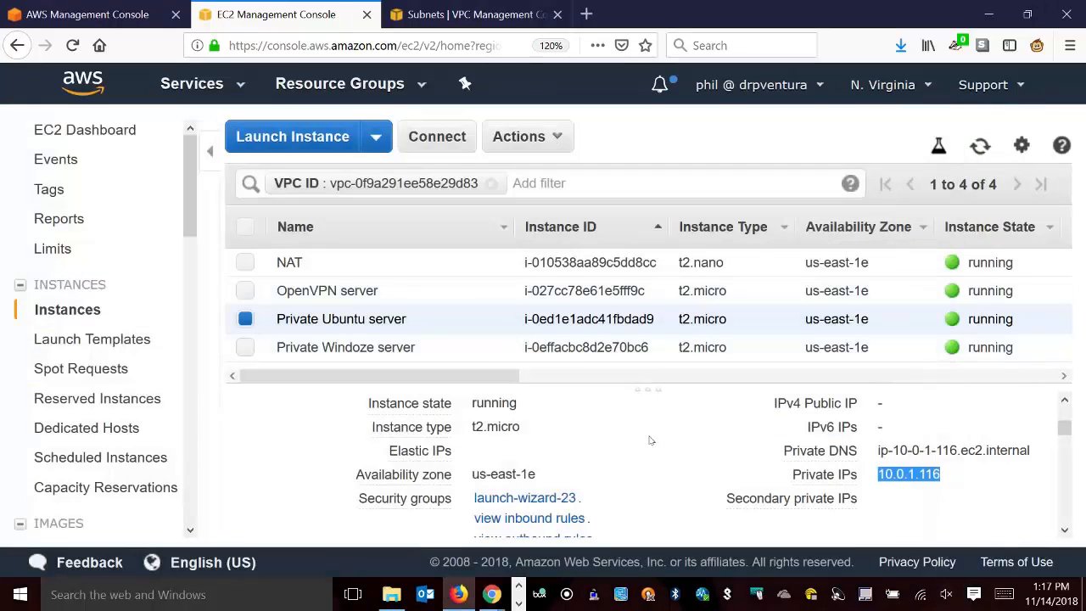
Start a new connection in OpenVPN Connect and enter 10.0.1.116 as the server hostname.
right_click(649, 596)
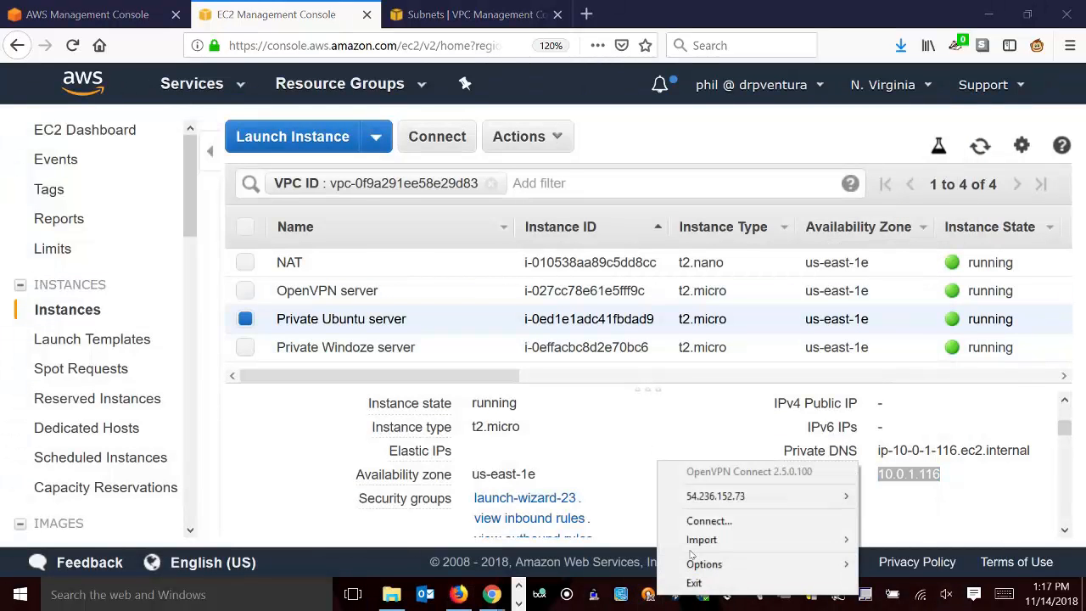
left_click(710, 520)
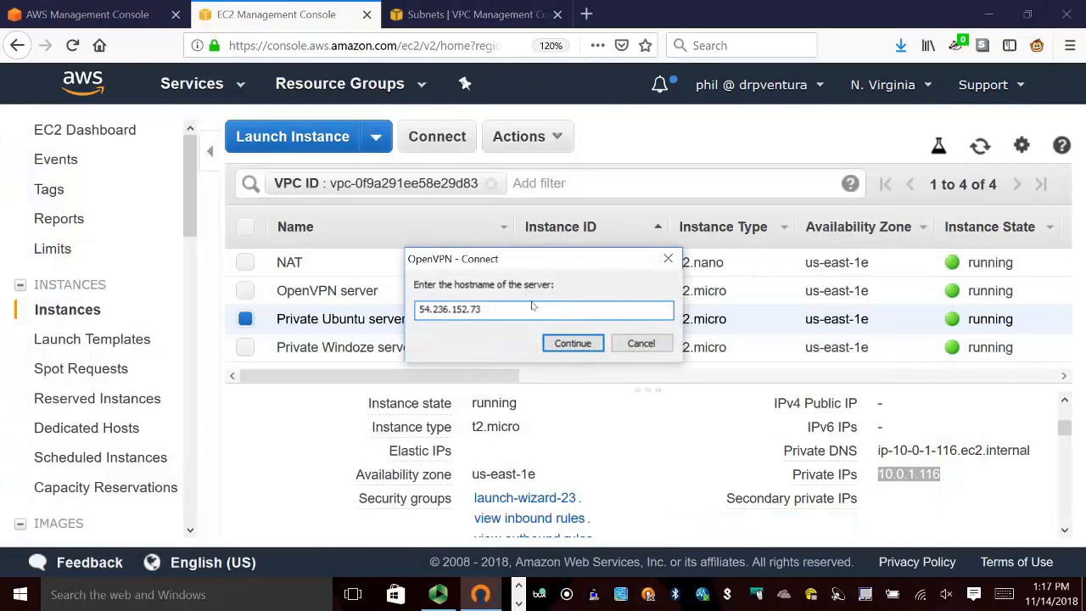
double_click(534, 308)
key("ctrl+v")
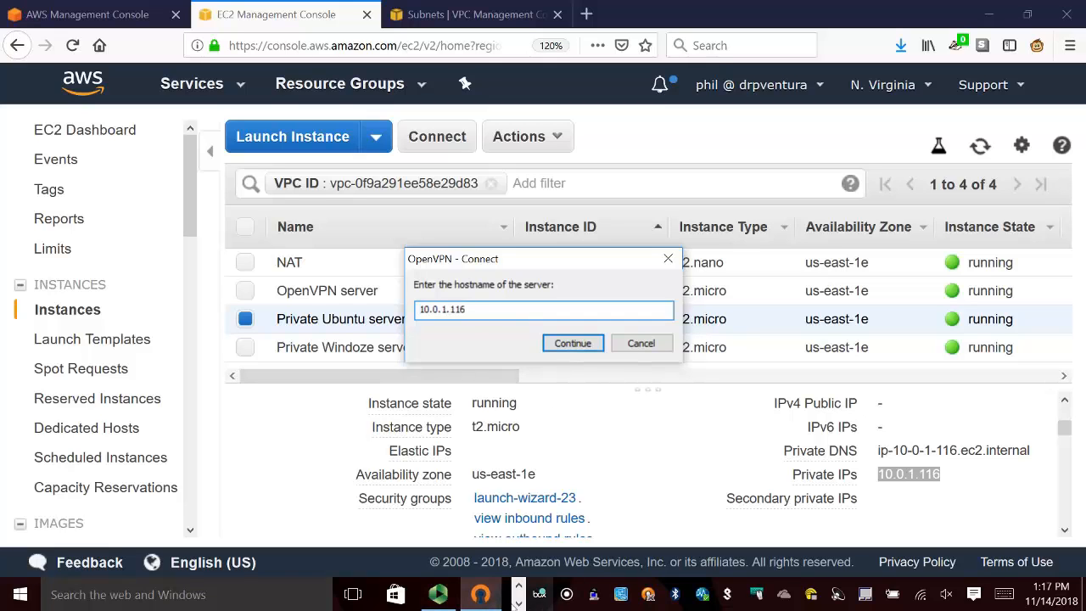
Select the OpenVPN server in the Firefox instance list and copy its IPv4 public IP.
left_click(518, 585)
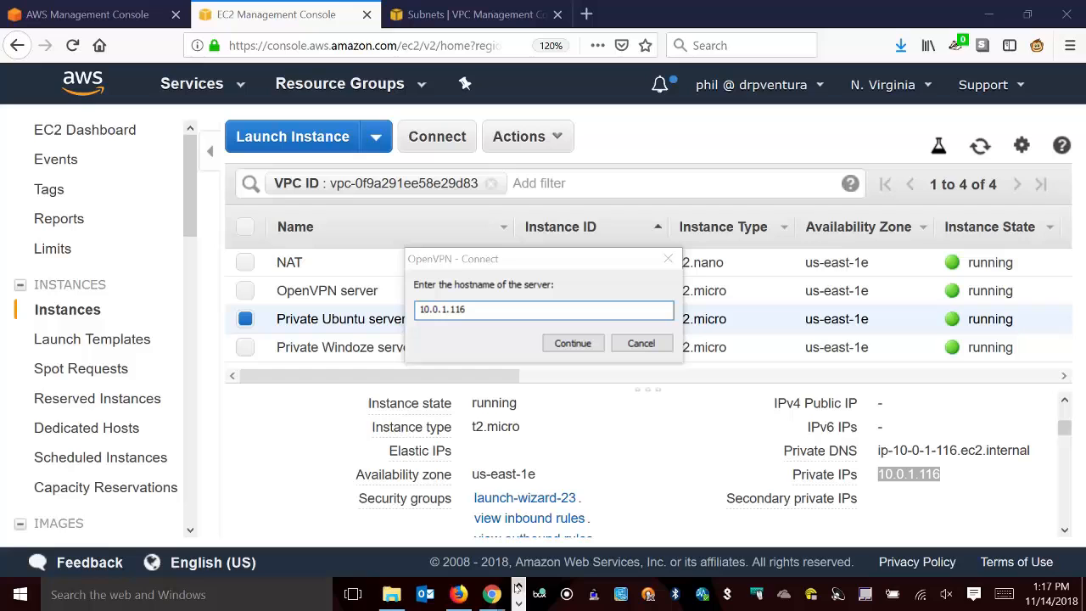
left_click(463, 593)
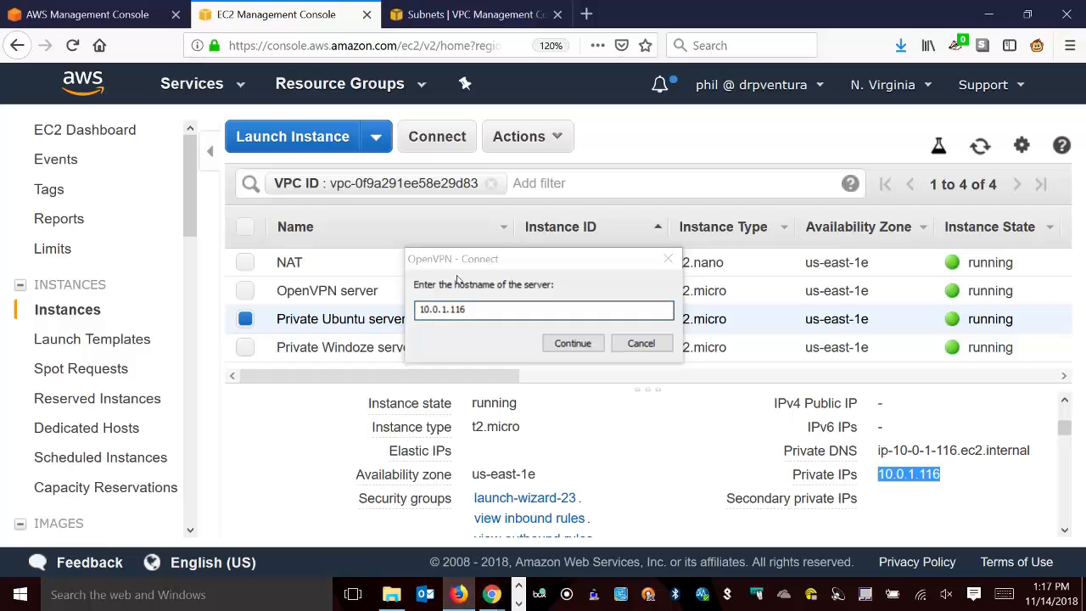
left_click(313, 290)
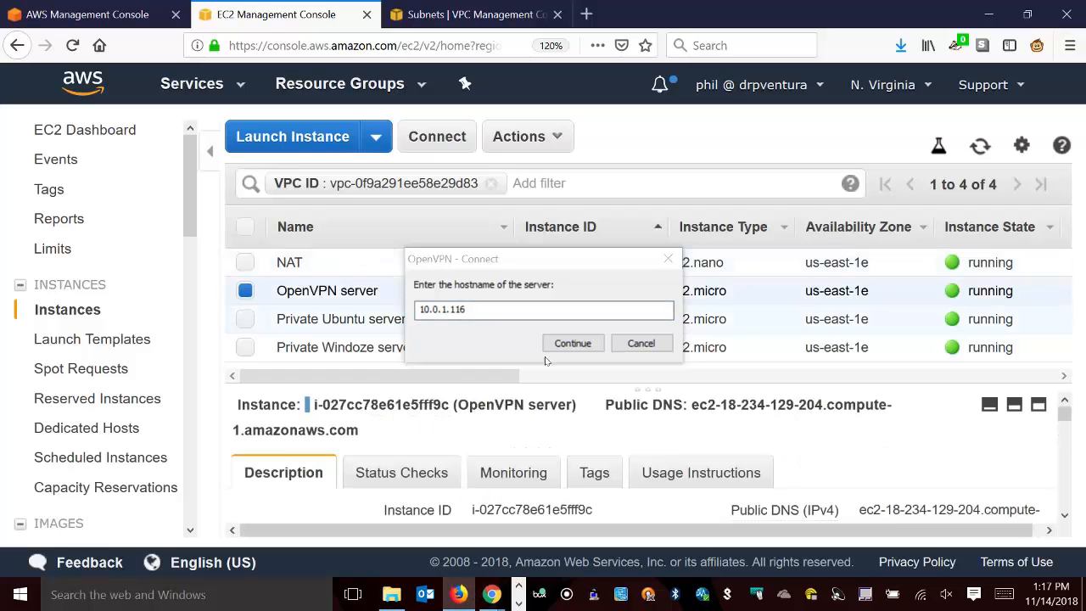
scroll(886, 452, "down", 3)
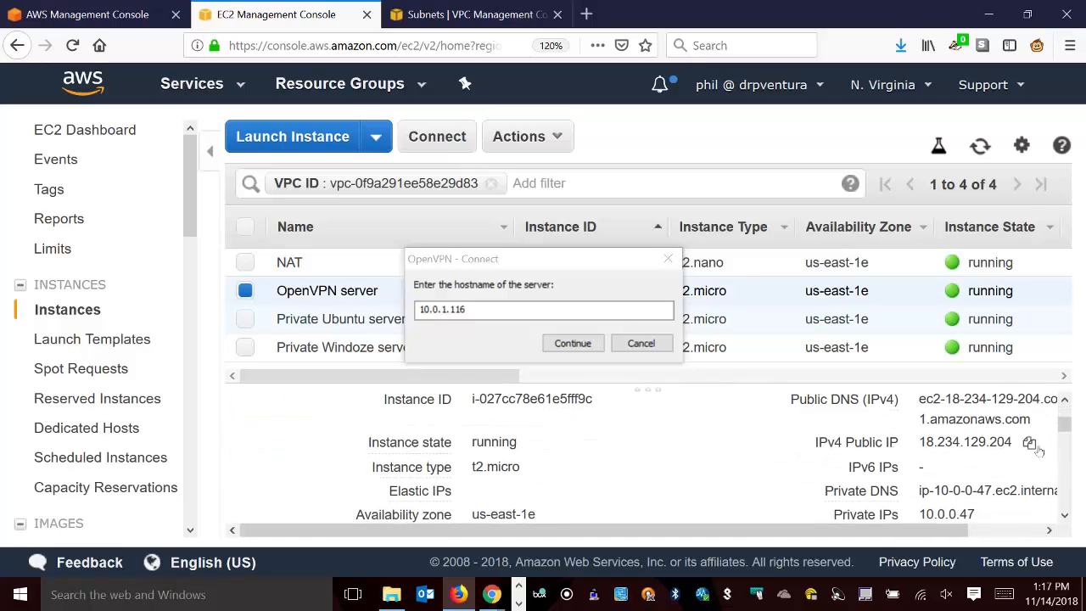
left_click(1029, 442)
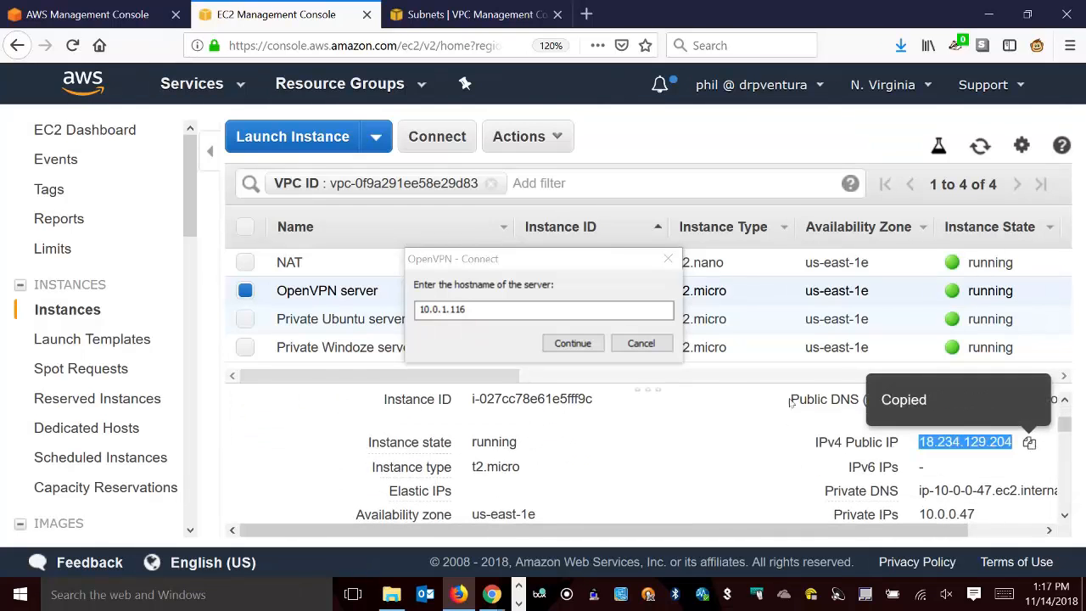
Replace the OpenVPN server hostname with 18.234.129.204 and continue to the login form.
left_click(568, 311)
double_click(569, 311)
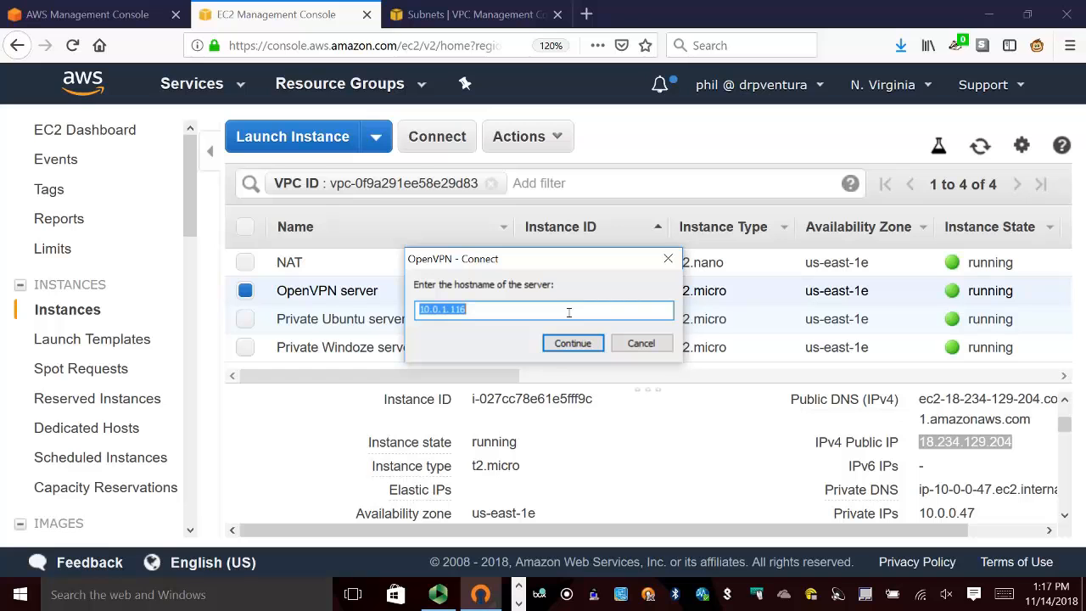
key("ctrl+v")
left_click(572, 342)
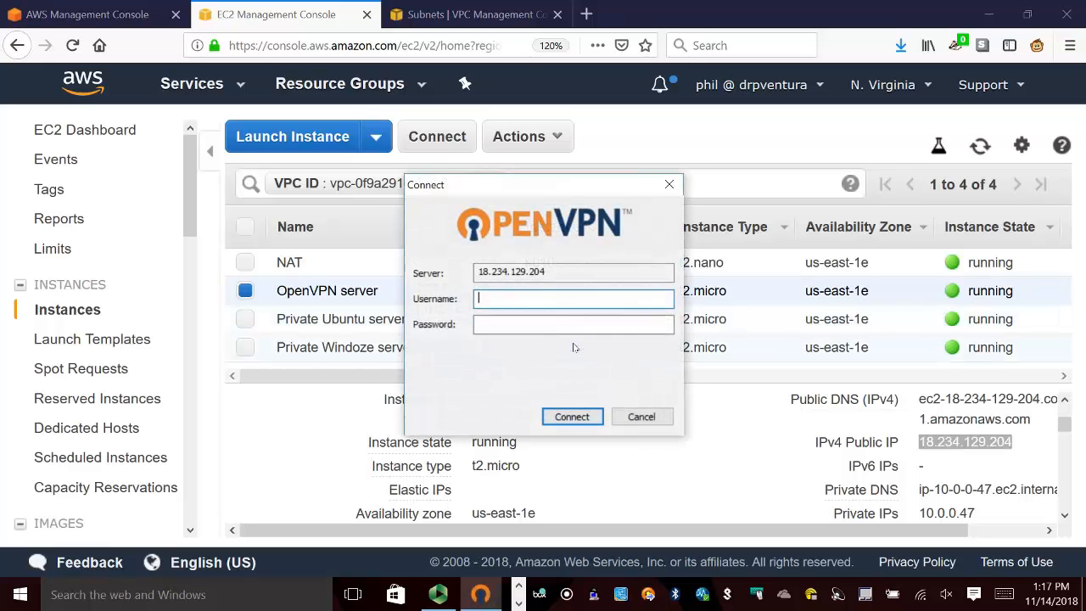
Log in to the VPN with the username and account password, and allow the untrusted SSL certificate and unverified profile.
type("drv")
key("Tab")
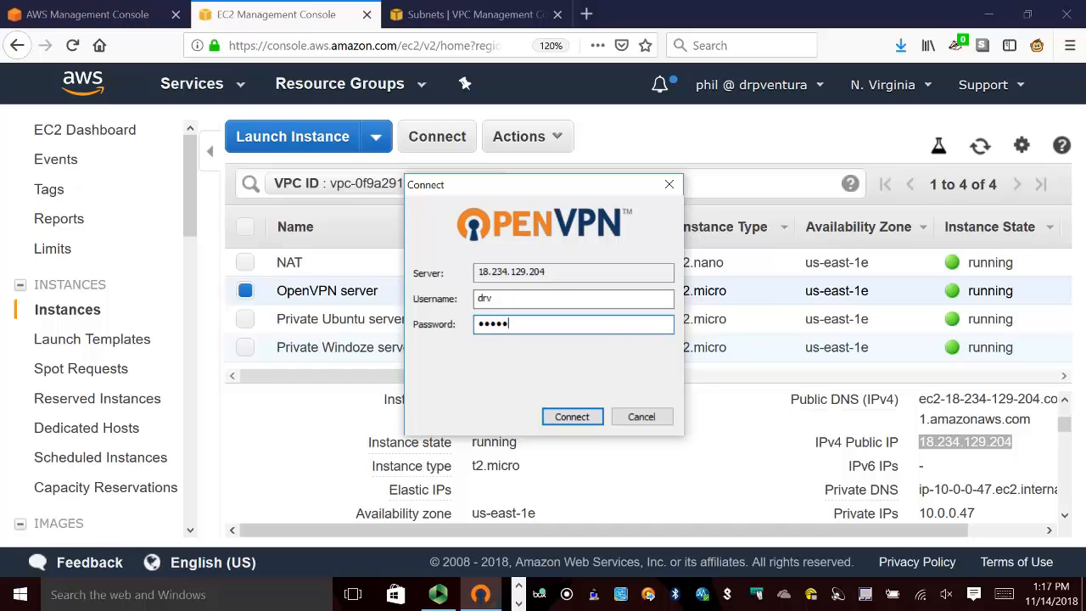
key("Return")
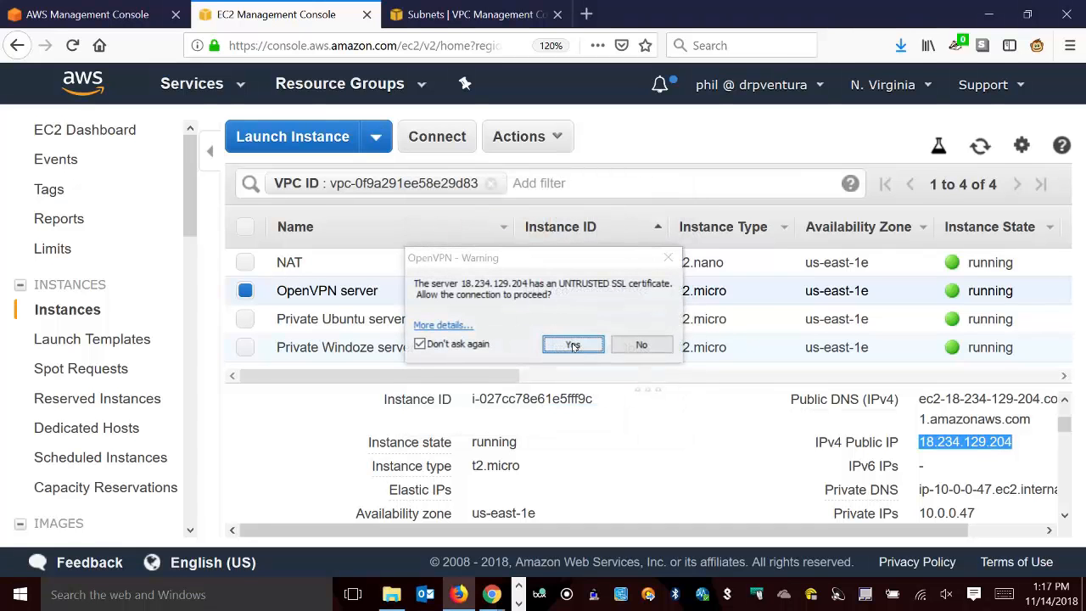
left_click(574, 345)
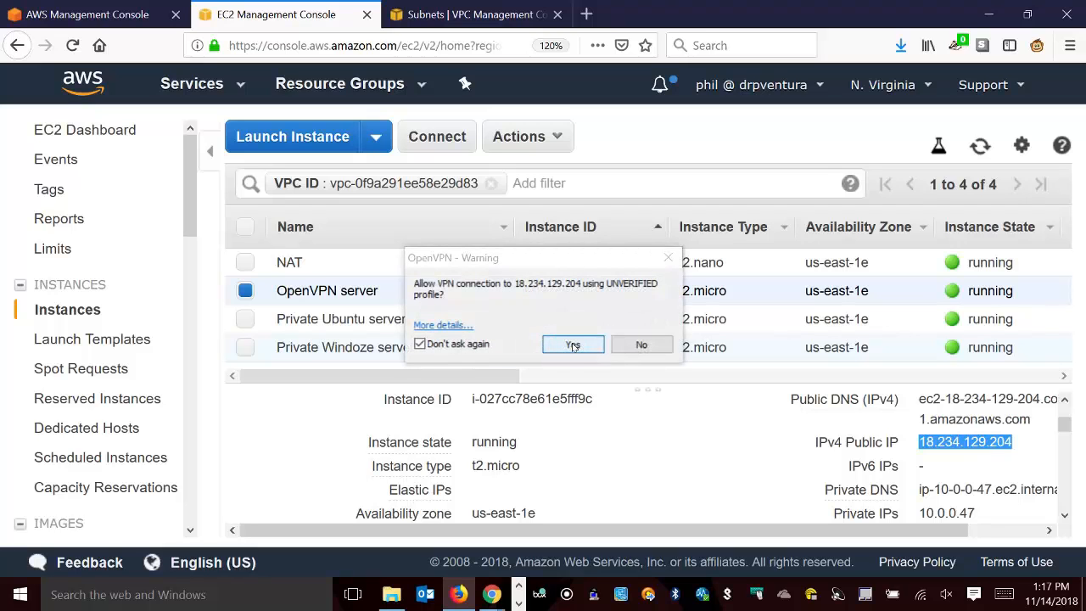
left_click(573, 337)
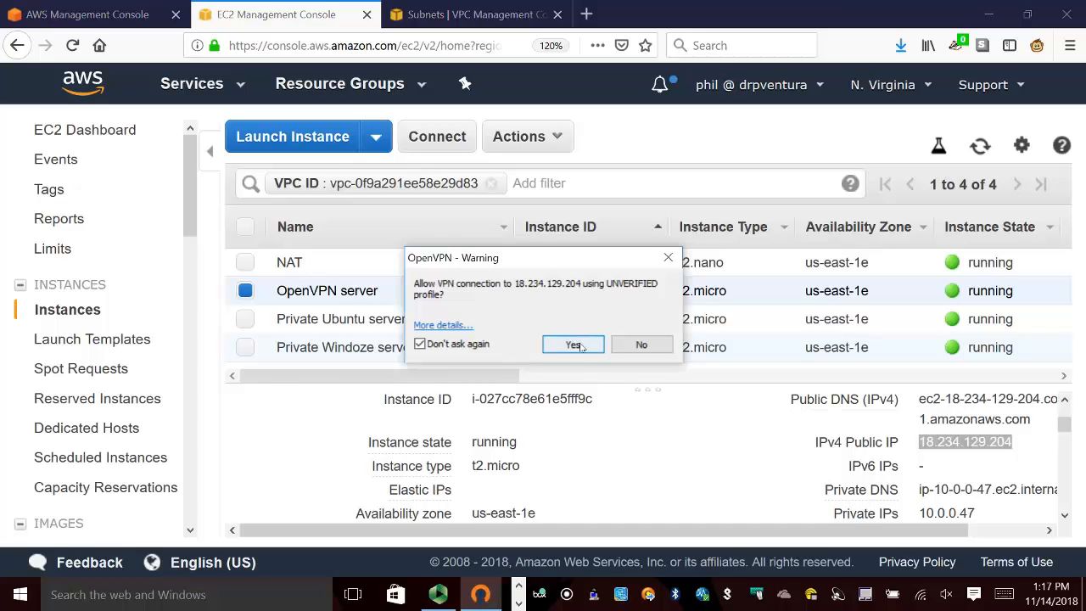
left_click(580, 346)
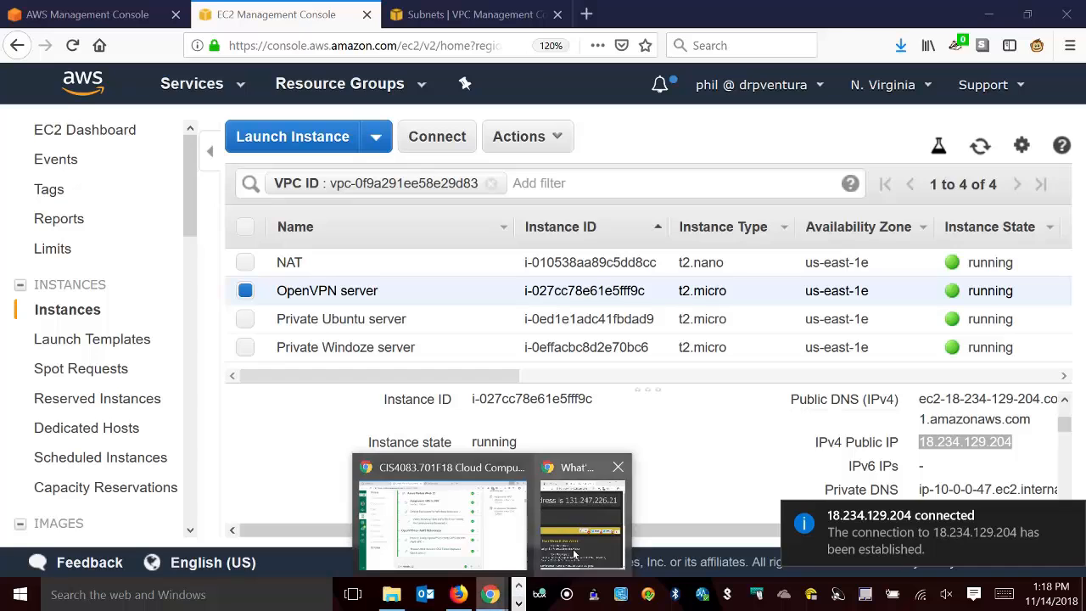
Switch to the What's My IP Address page in Chrome and reload it to check the public IP over the VPN.
left_click(582, 518)
left_click(616, 52)
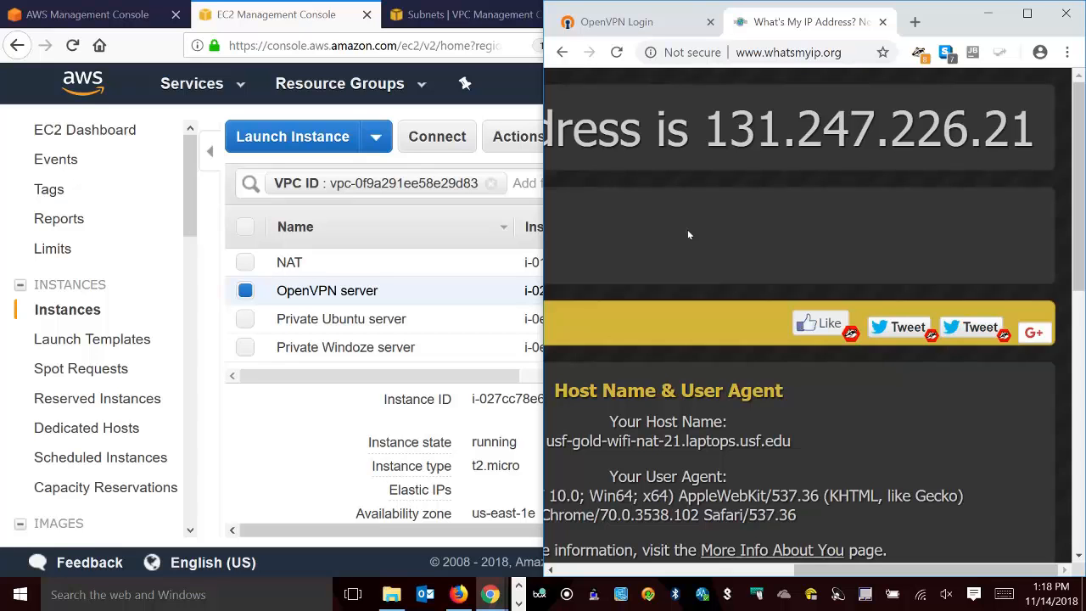
Launch PuTTY, open the saved session EC2 to the Private Ubuntu server, and connect once without caching its host key.
left_click(220, 600)
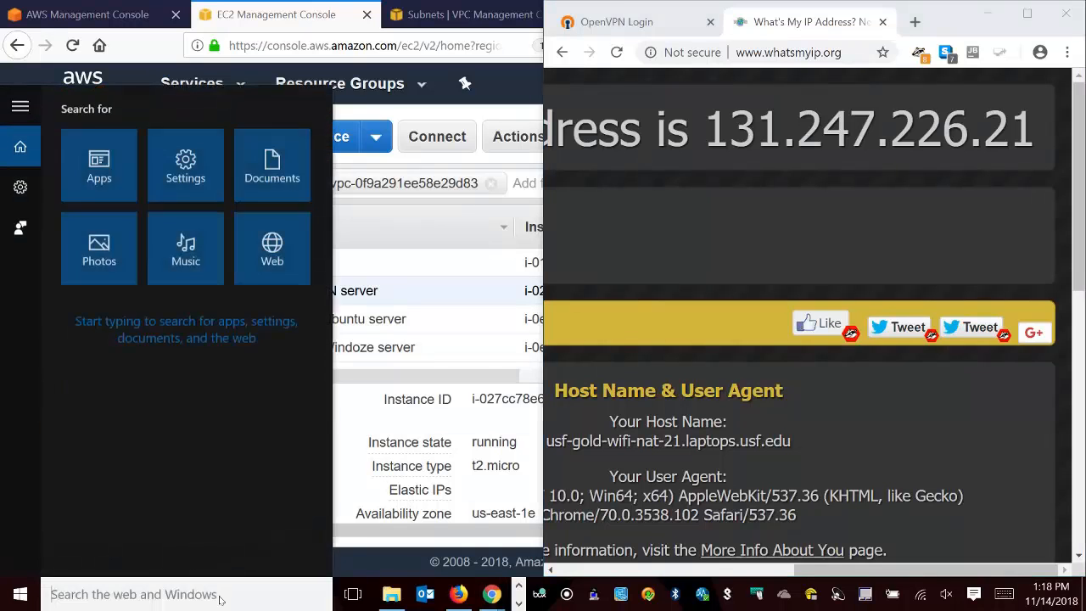
type("putty")
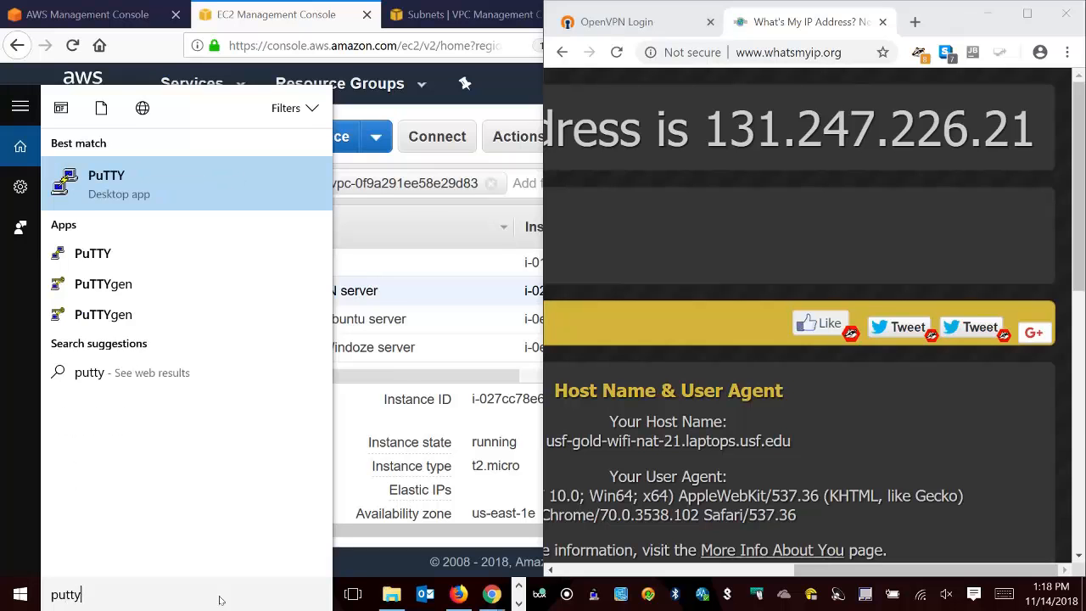
key("Return")
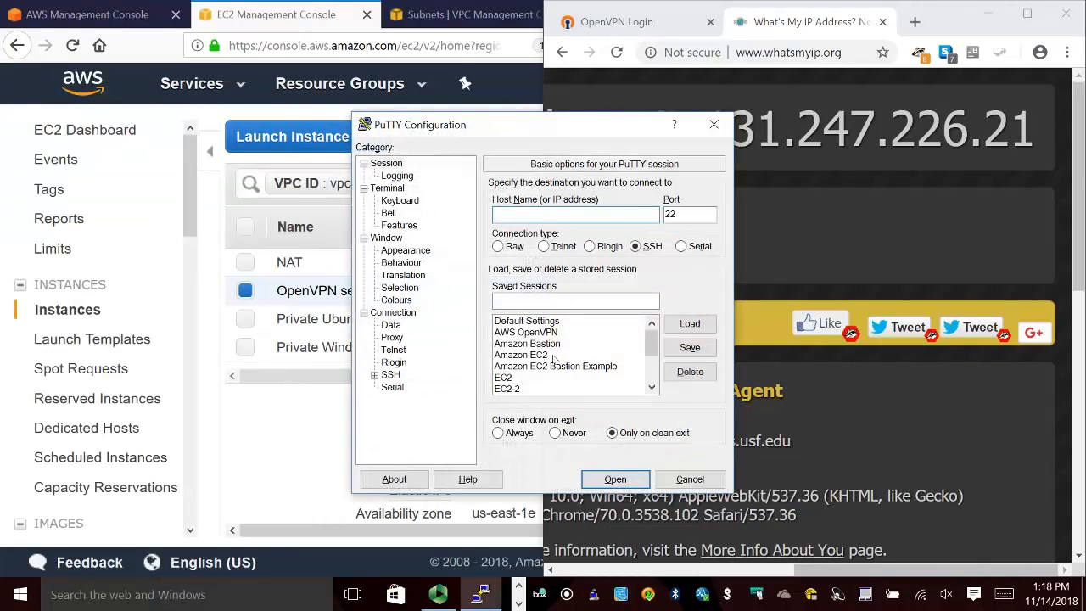
left_click(514, 376)
left_click(689, 325)
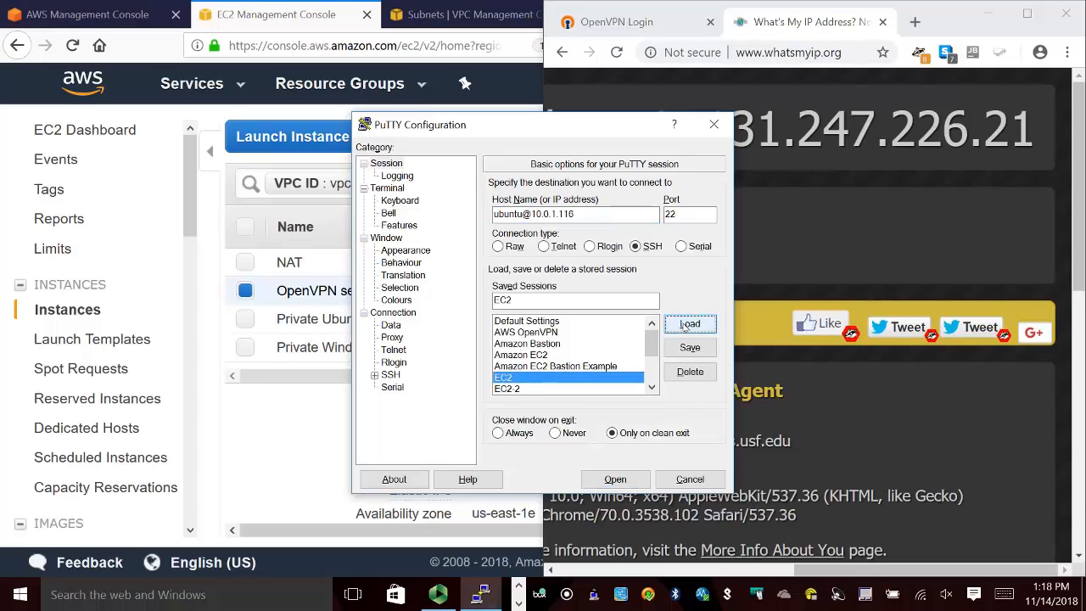
left_click(627, 483)
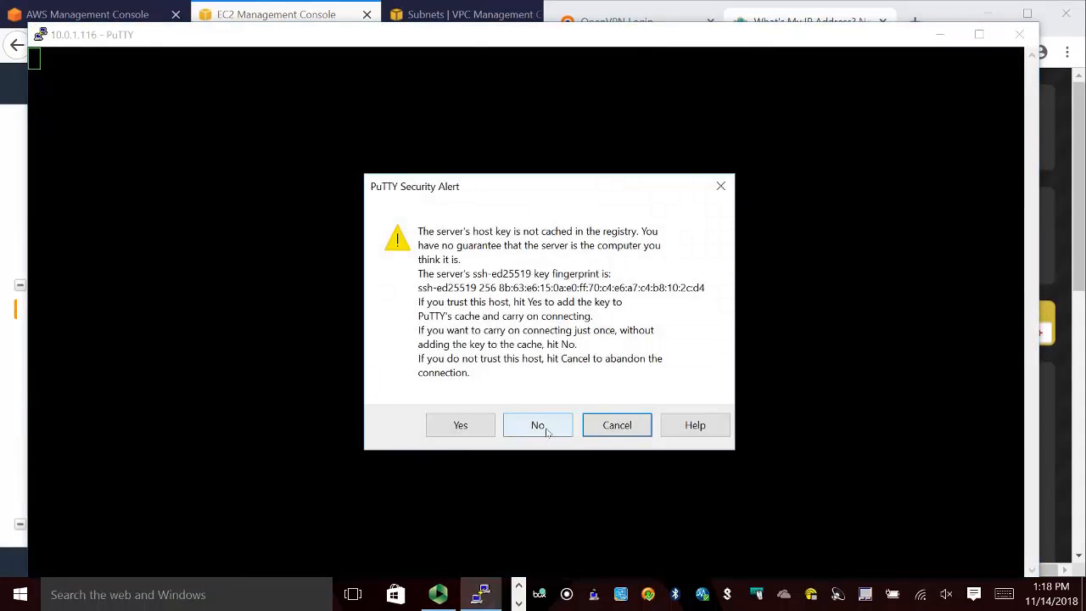
left_click(547, 432)
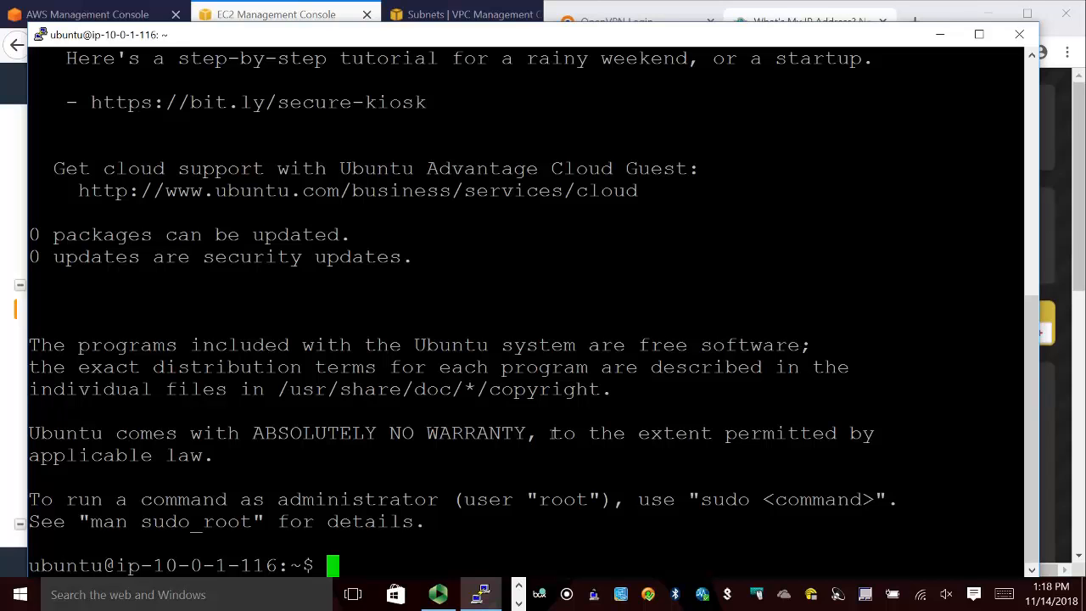
type("ping www.")
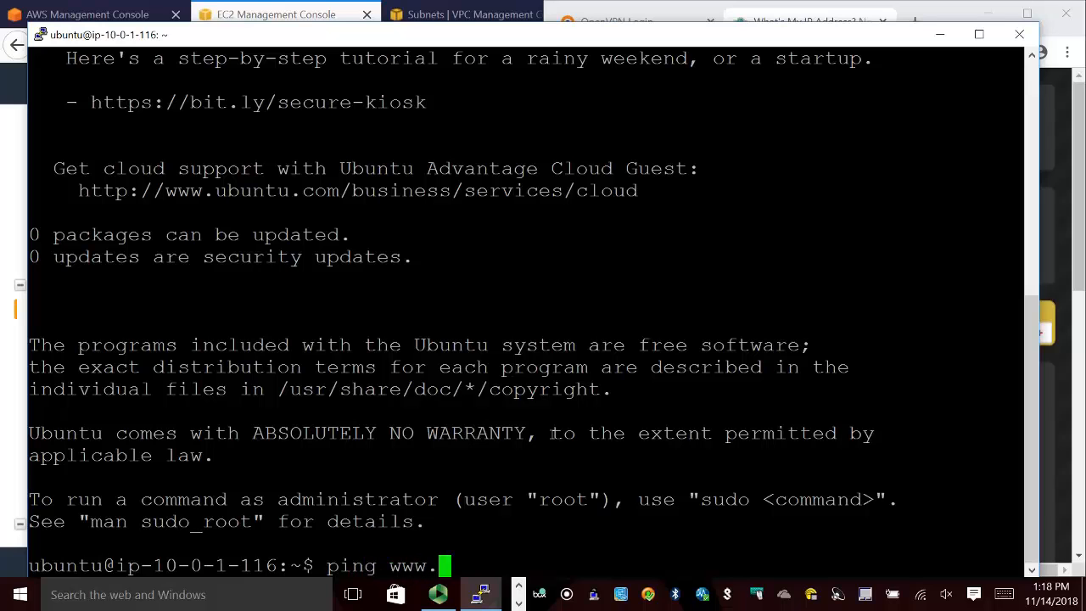
type("google")
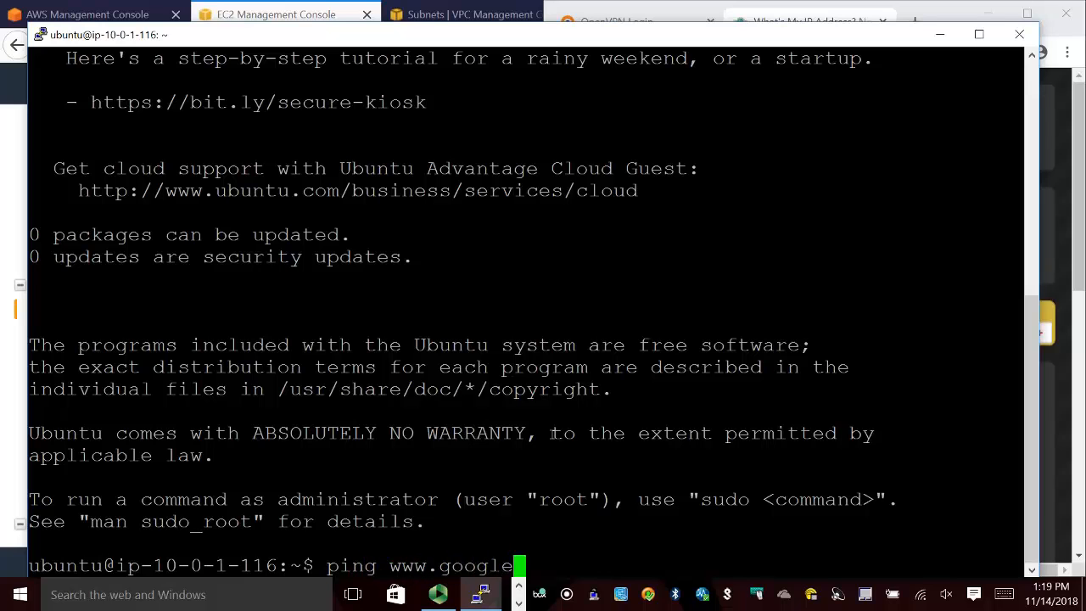
type(".com")
key("Return")
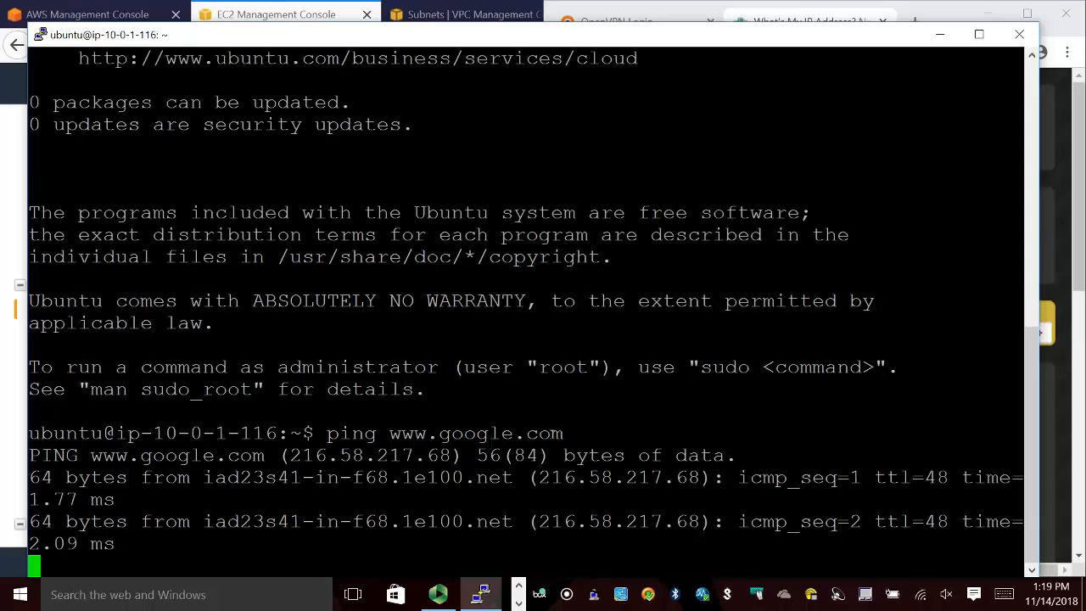
Stop the running ping and update the Ubuntu server's package lists with sudo apt-get update.
key("ctrl+c")
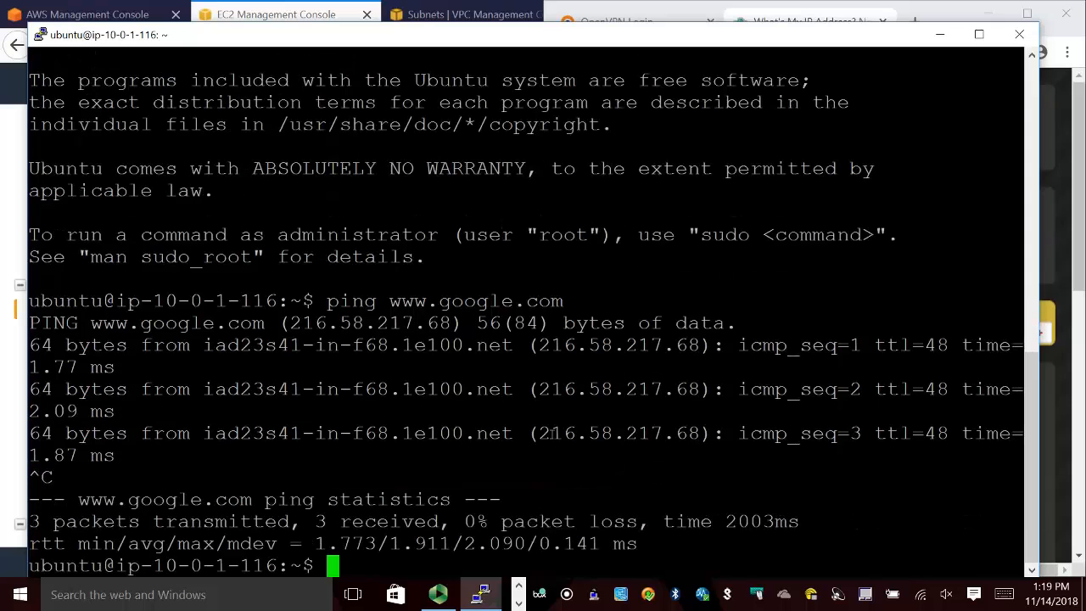
type("sudo apt-get update")
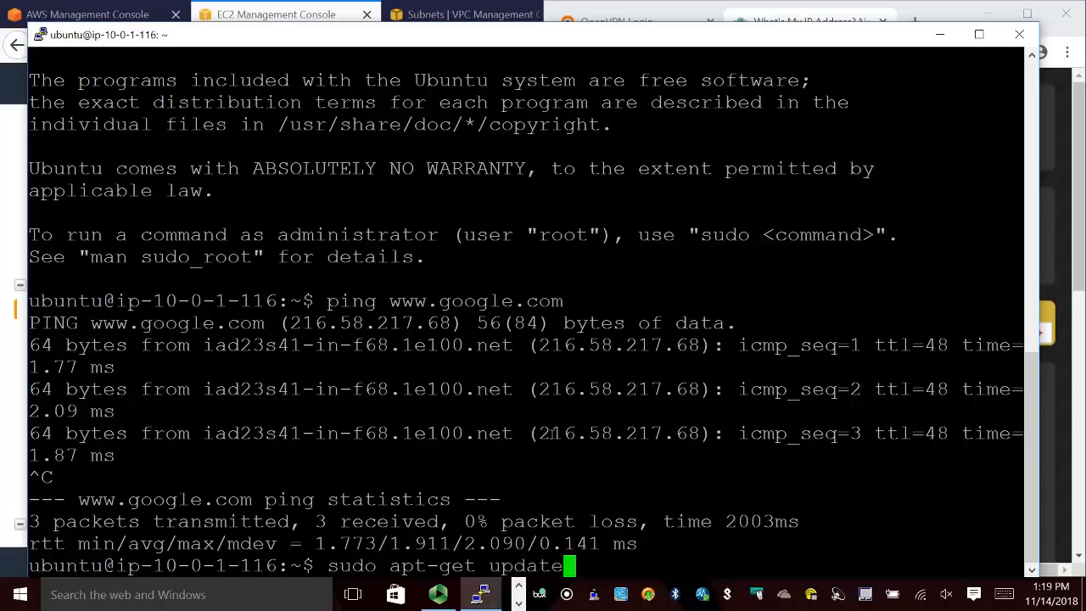
key("Return")
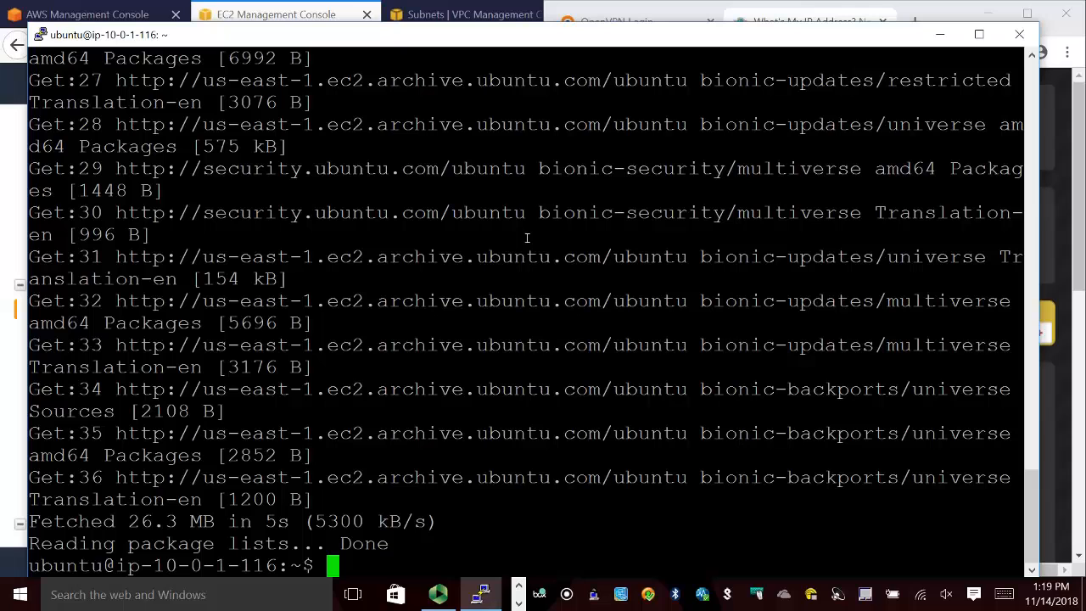
Switch to the EC2 console in Firefox and open the Windows password retrieval for the Private Windoze server instance.
left_click(518, 586)
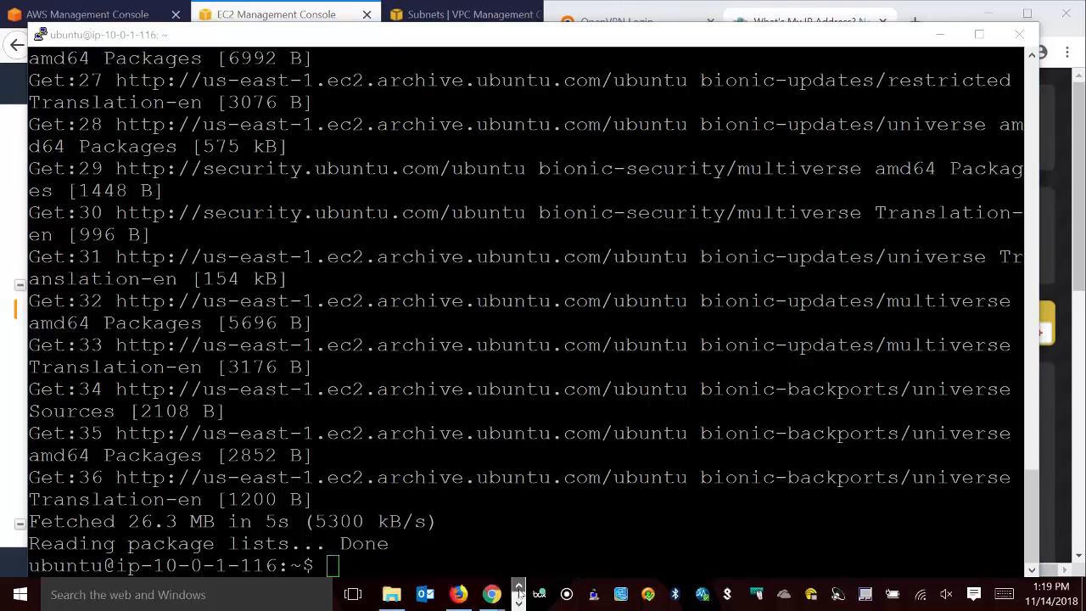
left_click(458, 594)
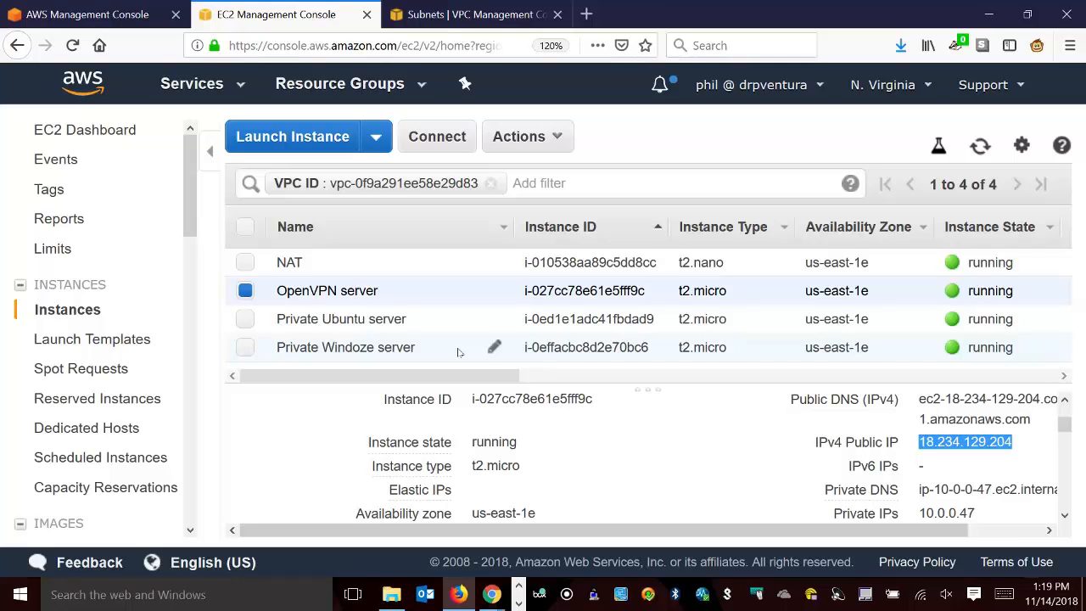
left_click(401, 355)
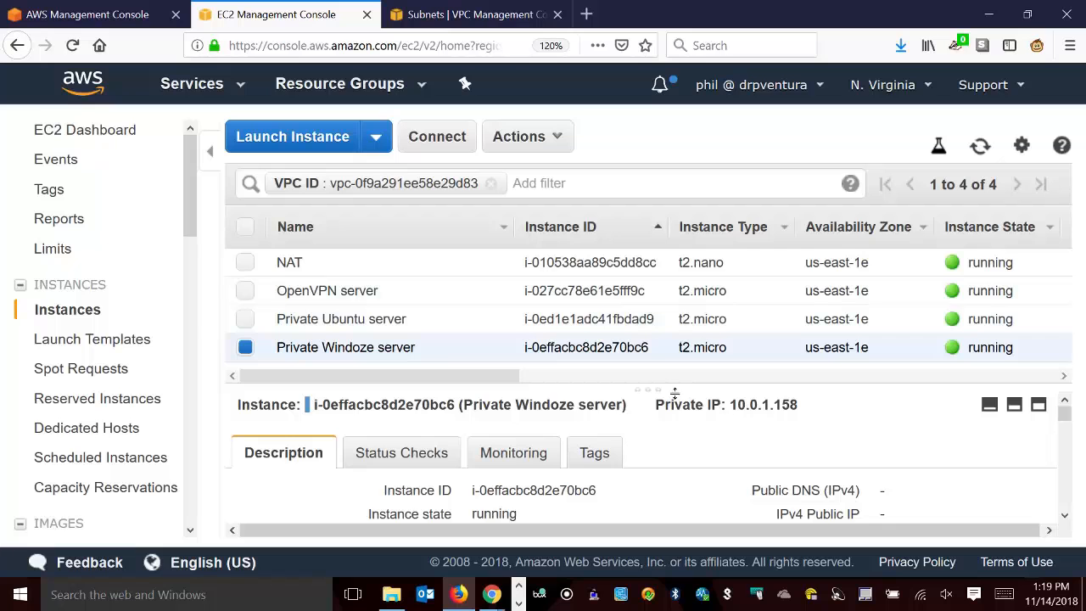
left_click_drag(698, 390, 698, 343)
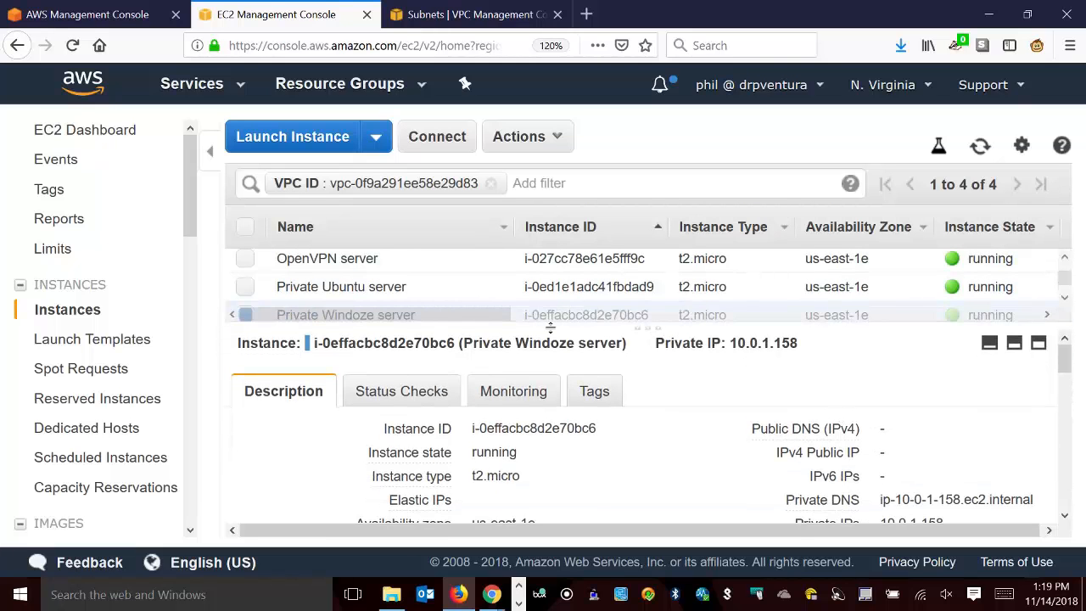
scroll(534, 293, "down", 1)
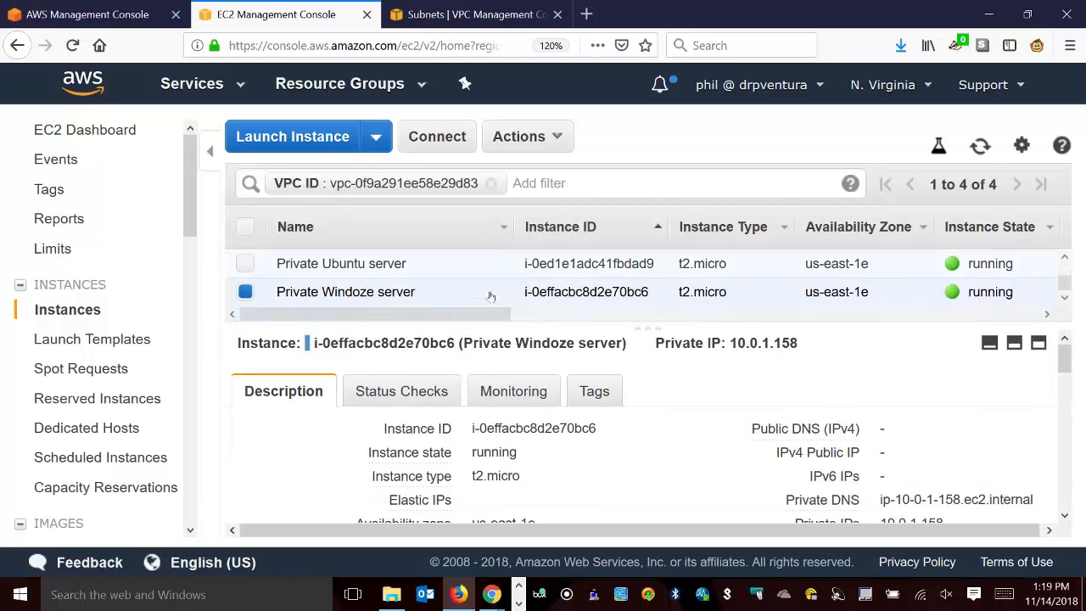
right_click(616, 295)
left_click(647, 318)
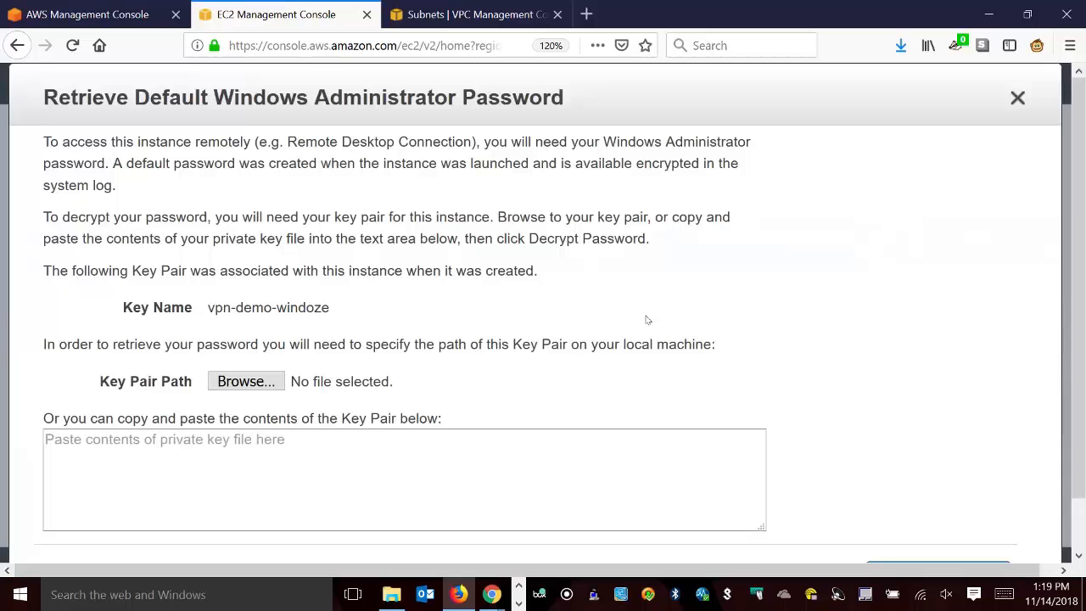
Search Downloads for *.pem, load vpn-demo-windoze.pem as the key pair, and decrypt the Windows administrator password.
left_click(257, 391)
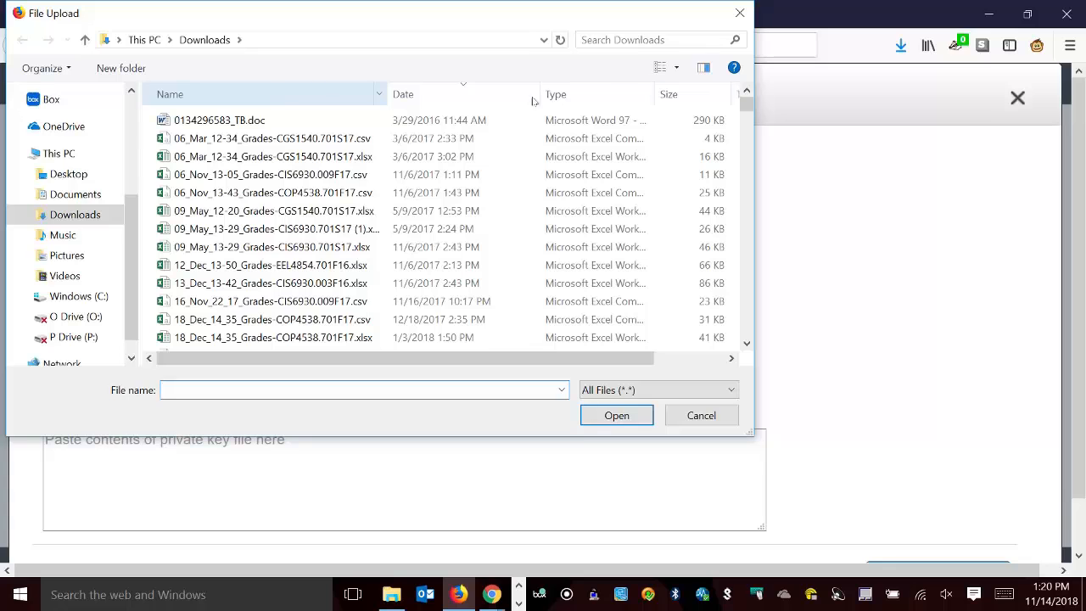
left_click(685, 49)
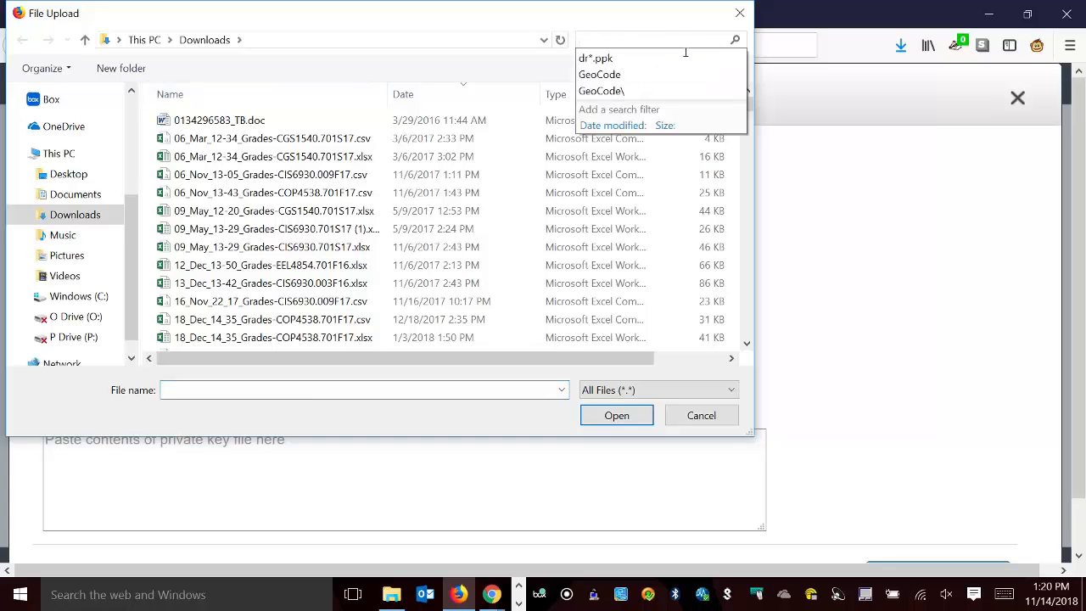
type("*.pem")
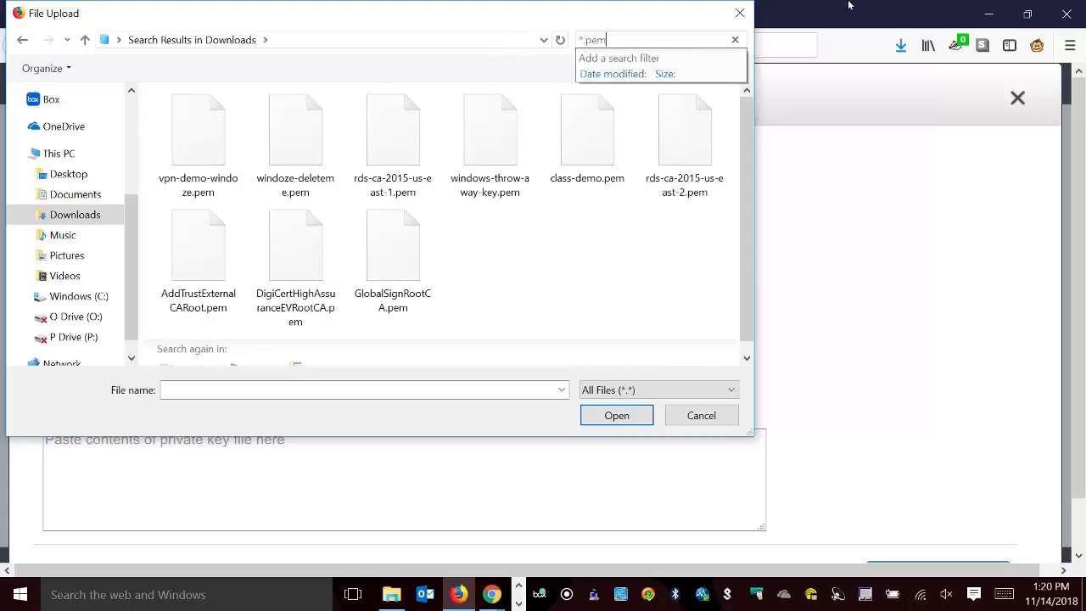
left_click(611, 277)
left_click(194, 193)
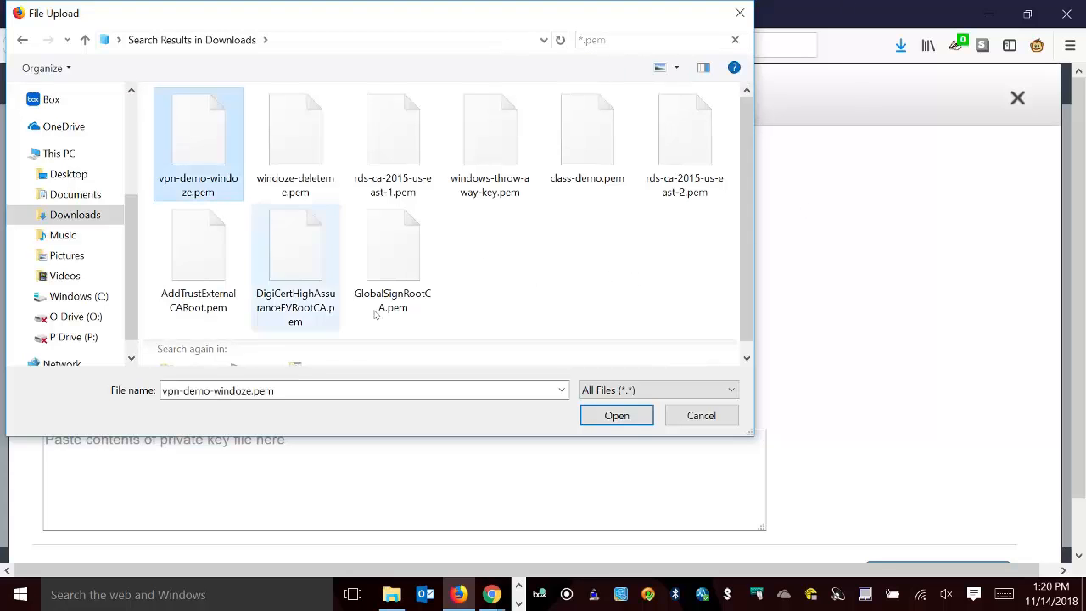
left_click(617, 414)
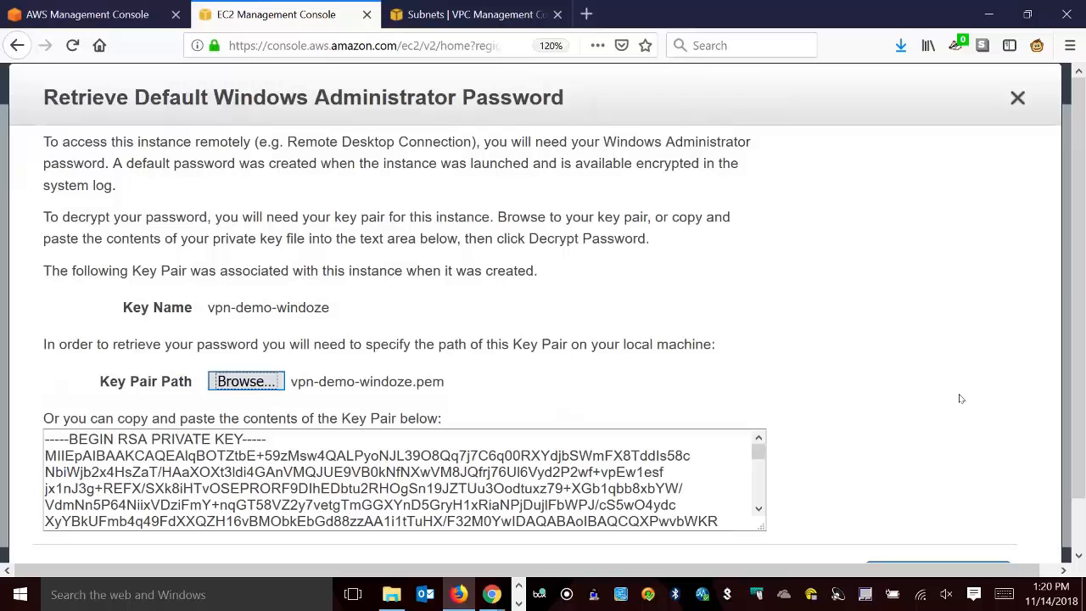
scroll(961, 398, "down", 1)
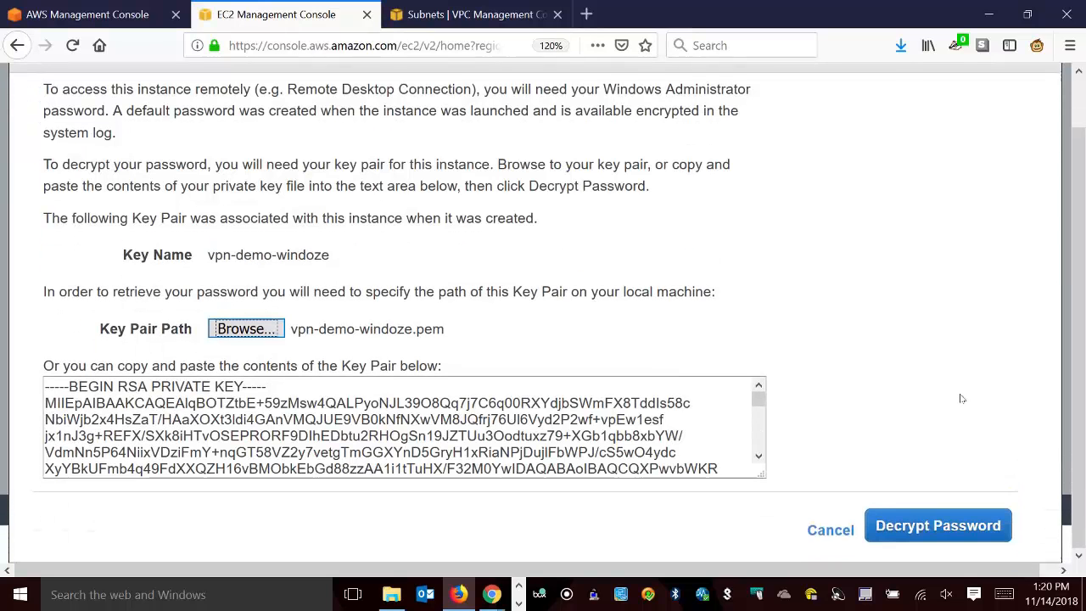
left_click(942, 526)
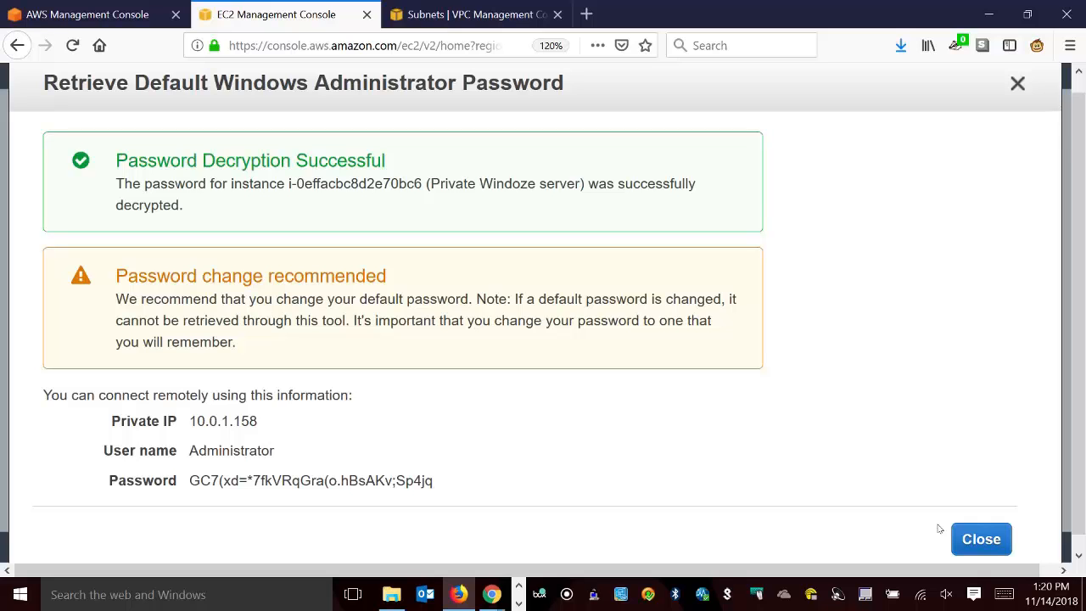
Launch Remote Desktop Connection and start a connection to the Windows server's private IP, 10.0.1.158, copied from the EC2 console.
left_click(143, 598)
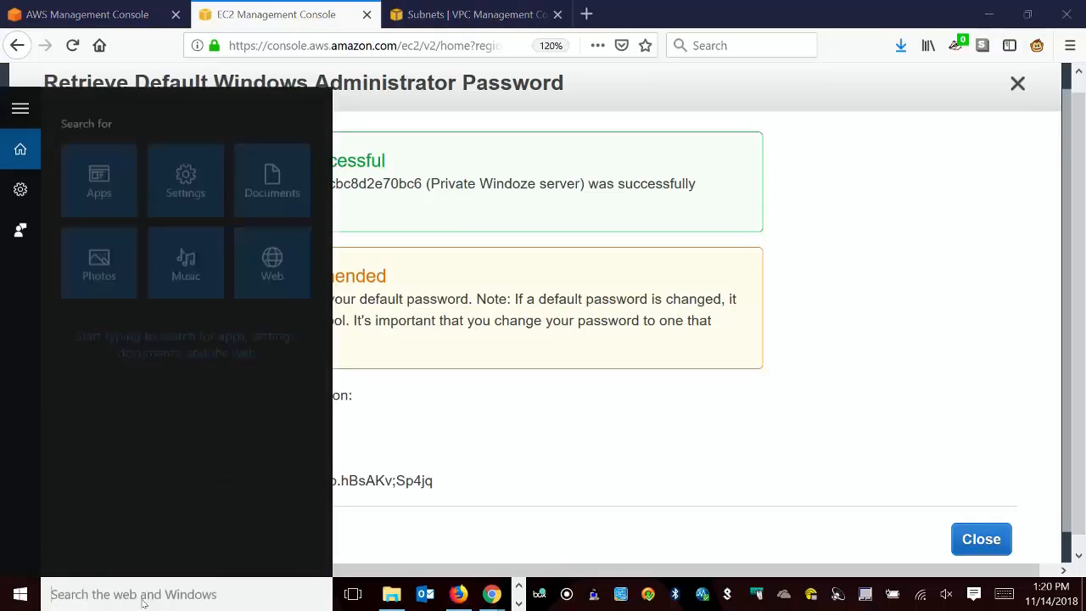
type("remote de")
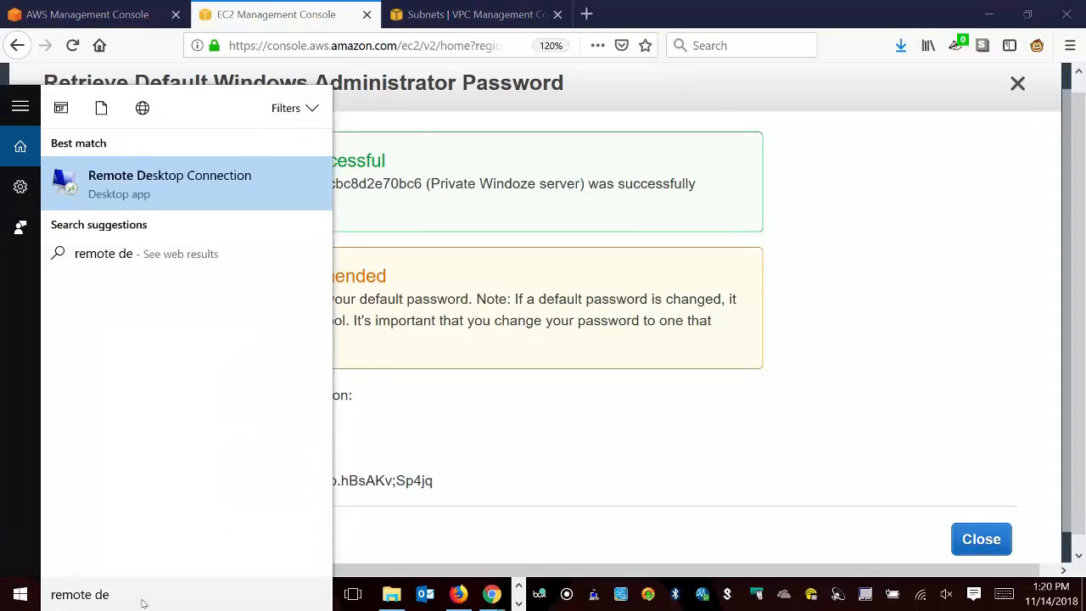
key("Escape")
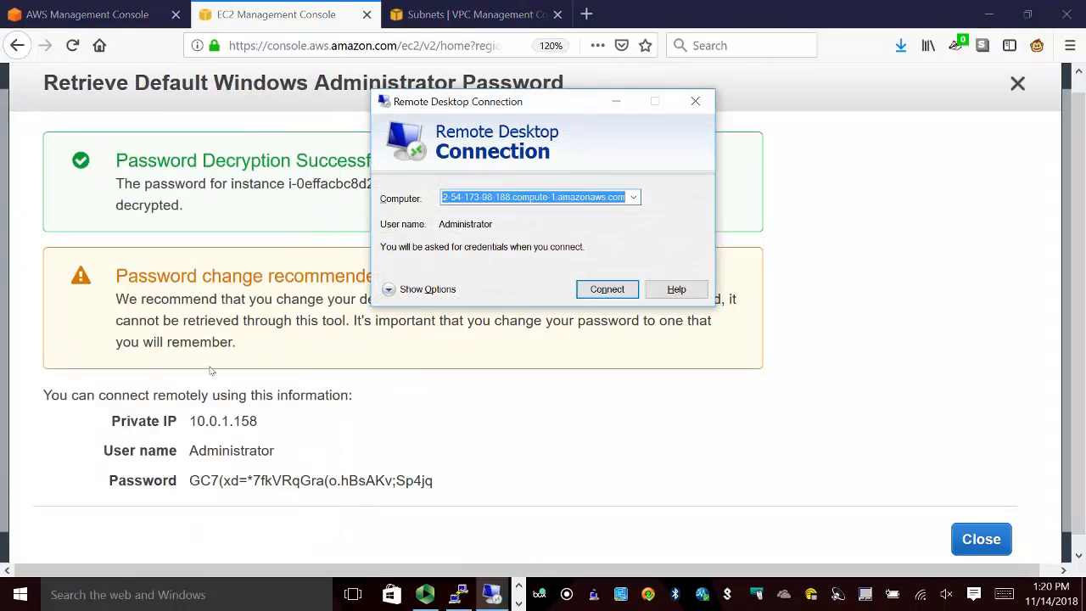
left_click_drag(190, 423, 279, 415)
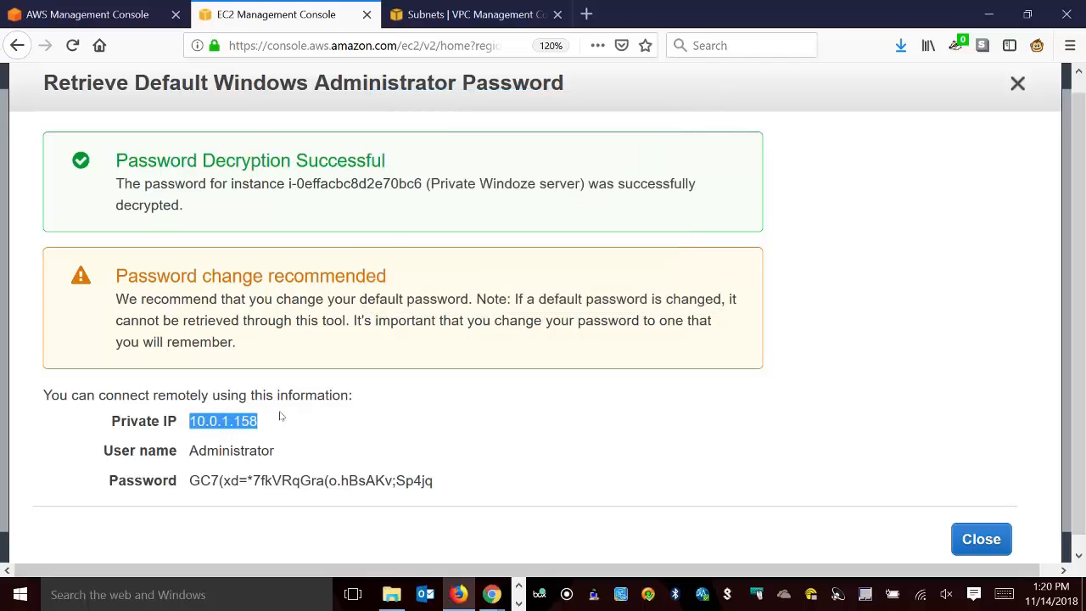
right_click(235, 430)
left_click(254, 439)
left_click(518, 603)
left_click(495, 599)
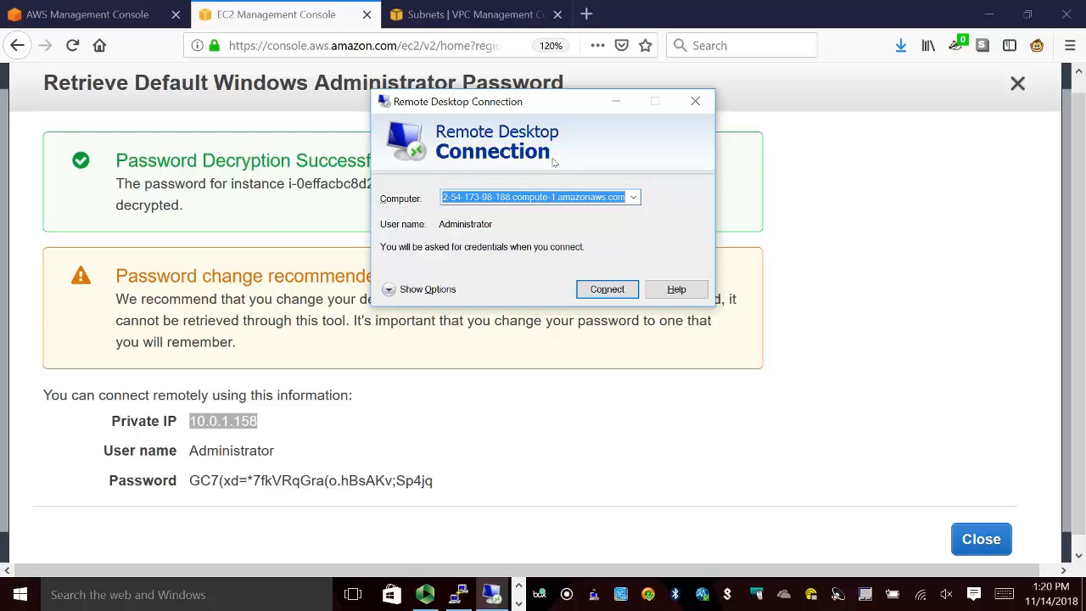
key("ctrl+v")
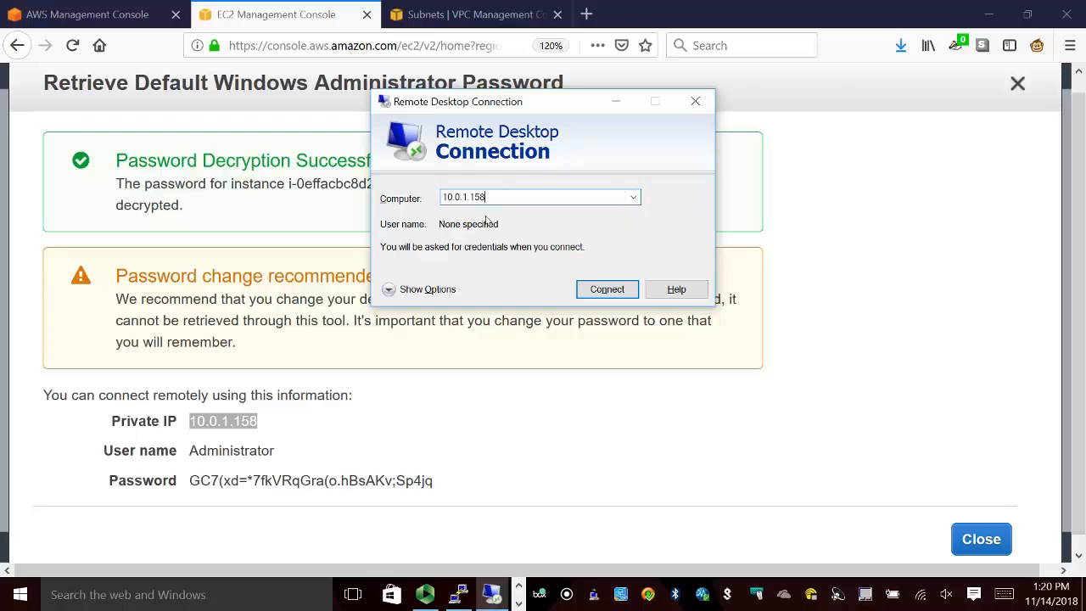
left_click(614, 291)
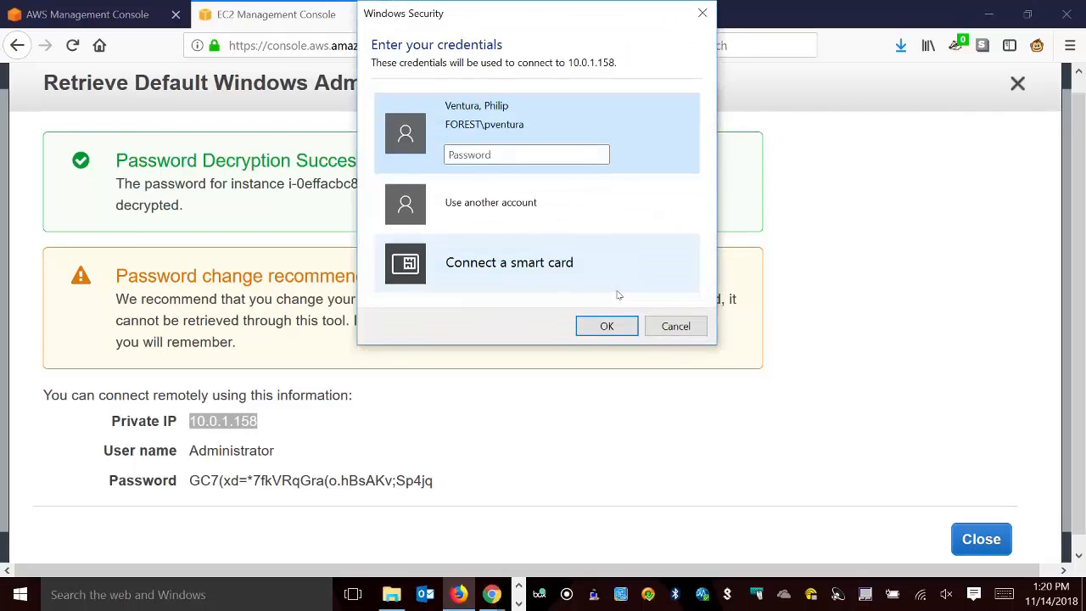
Sign in with another account, using \Administrator as the user name and the decrypted password copied from the EC2 console.
left_click(532, 202)
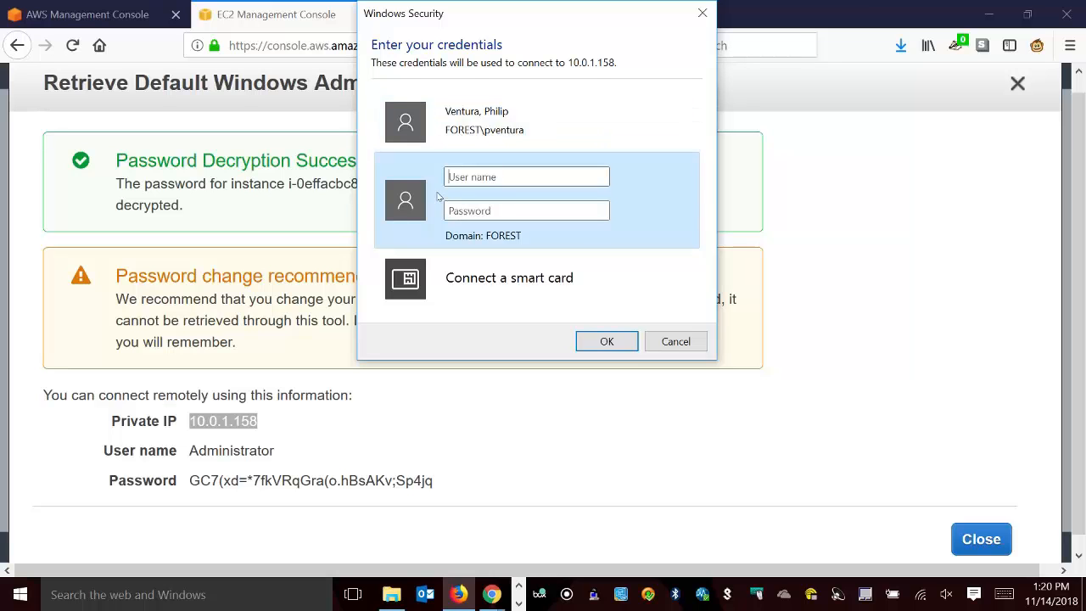
type("\\Ad")
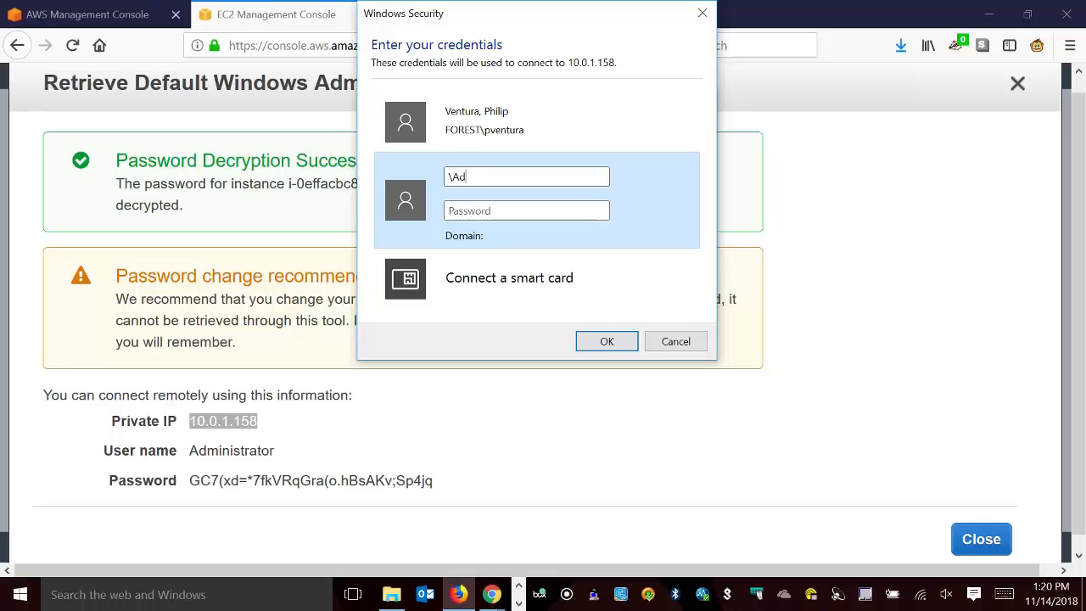
type("ministrator")
left_click(197, 481)
left_click(444, 481)
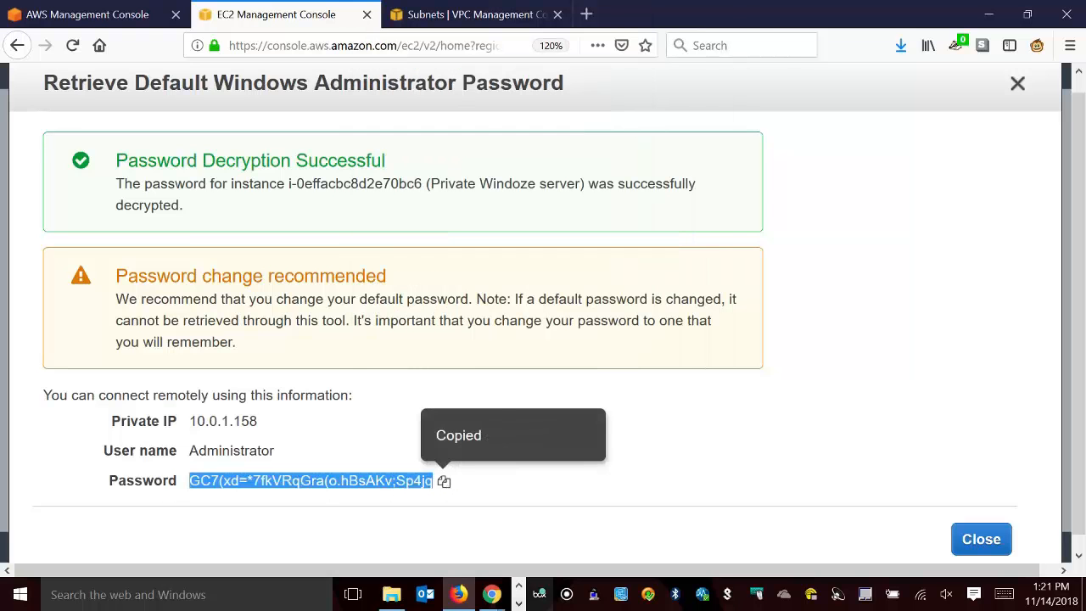
left_click(519, 603)
left_click(492, 594)
left_click(509, 214)
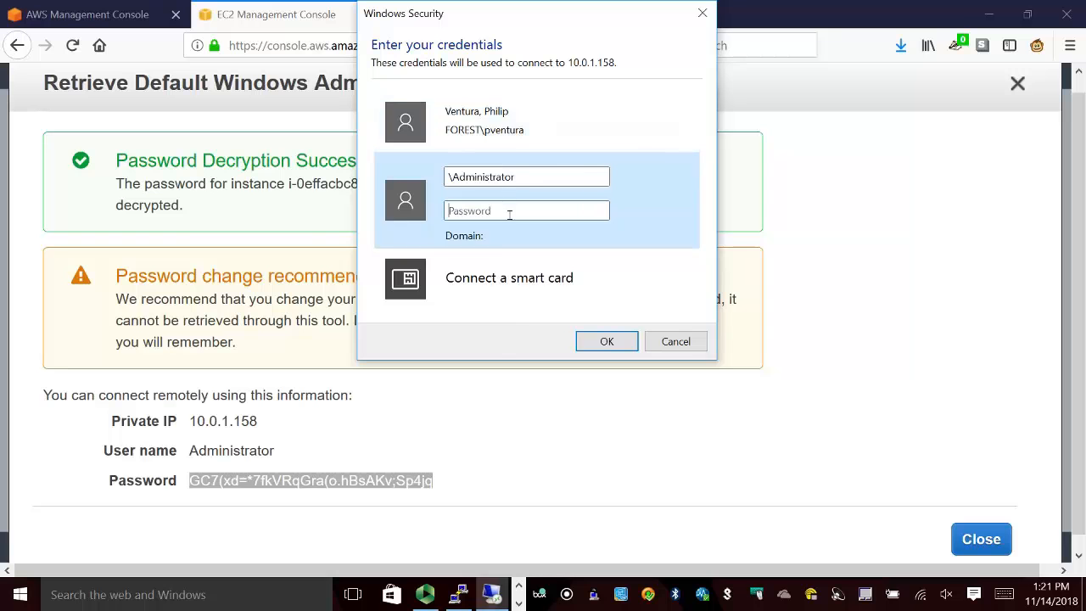
right_click(509, 213)
left_click(458, 275)
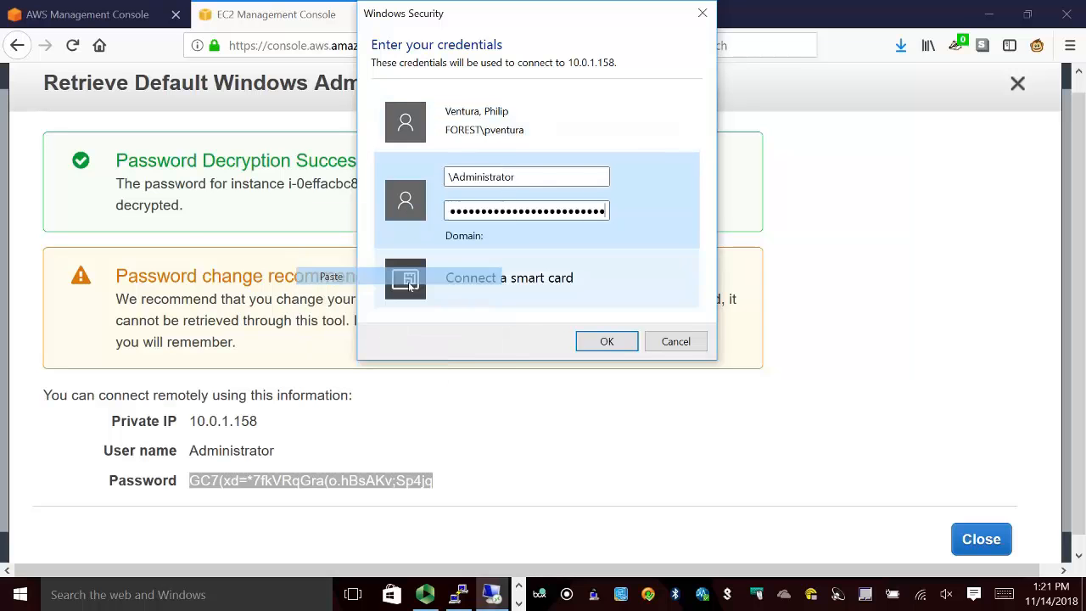
left_click(631, 350)
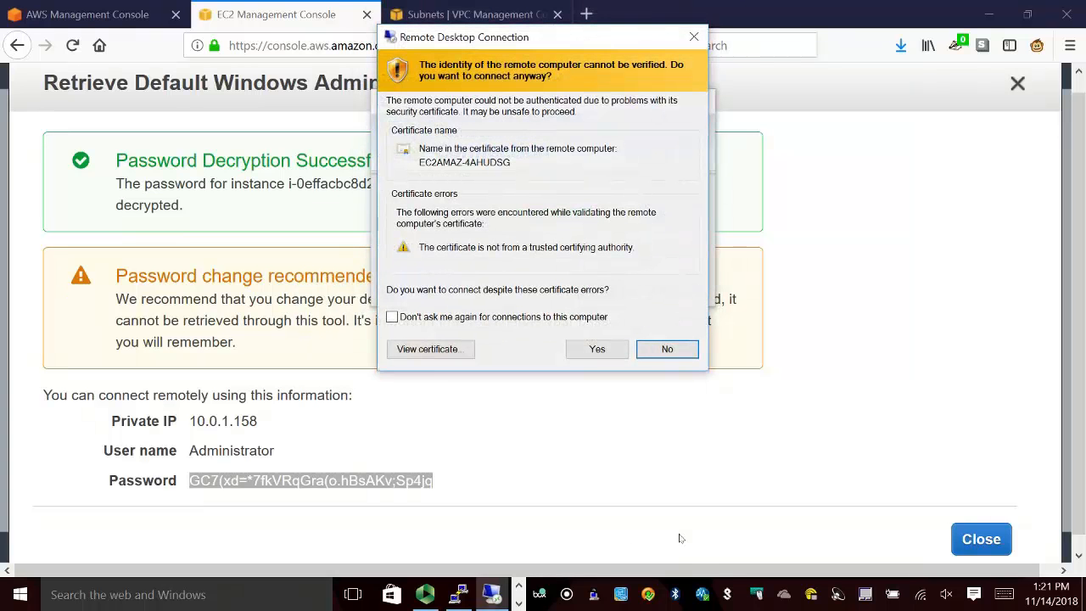
Connect to the Windows server despite the certificate errors and decline making it discoverable on Network 2.
left_click(597, 349)
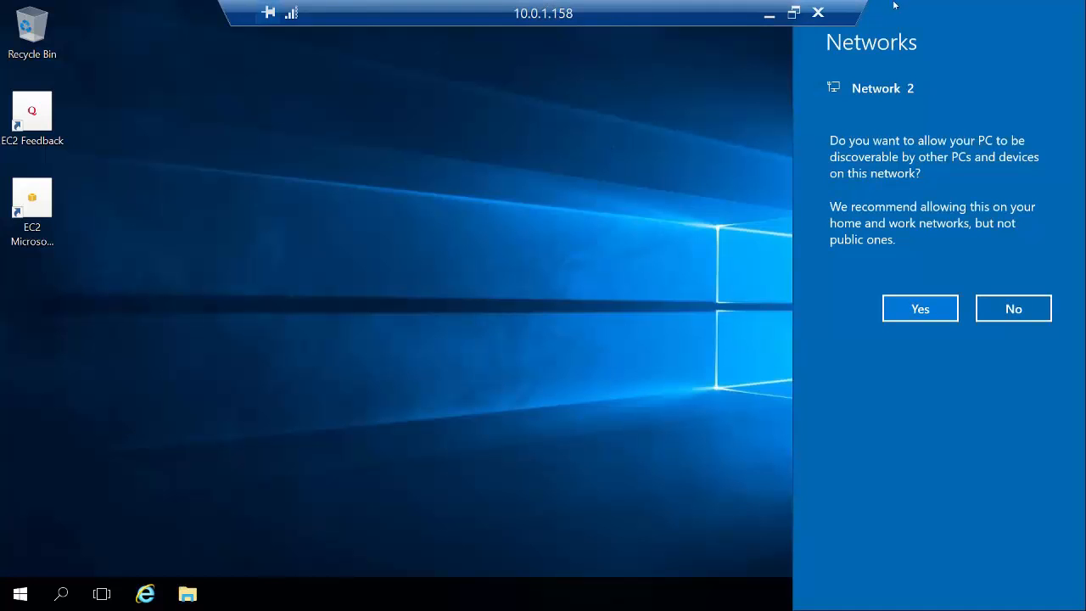
left_click(1014, 310)
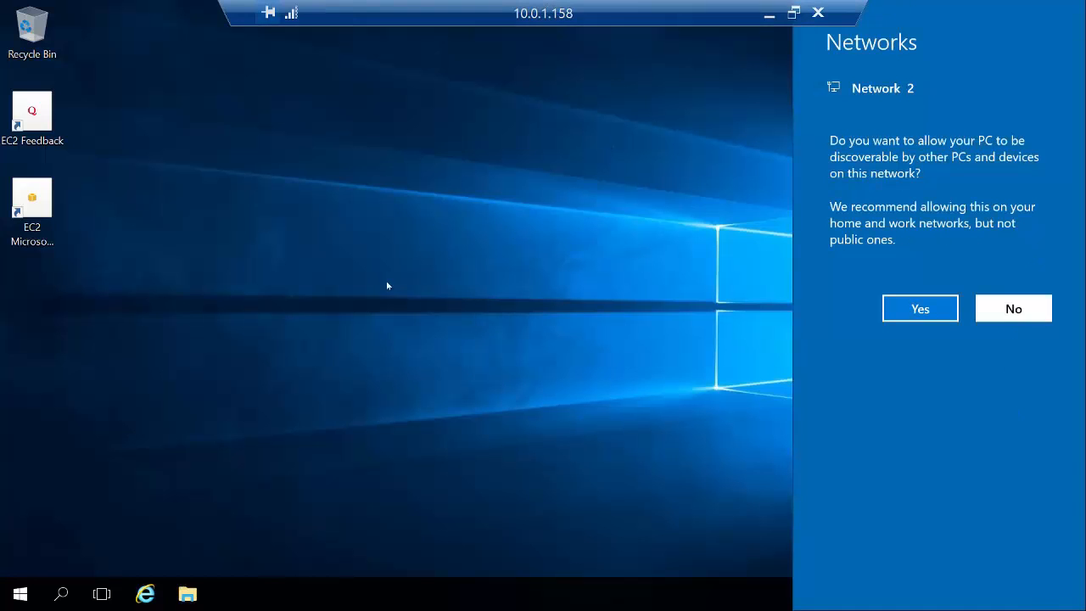
Minimize the remote desktop session and disconnect OpenVPN Connect from 18.234.129.204.
left_click(772, 16)
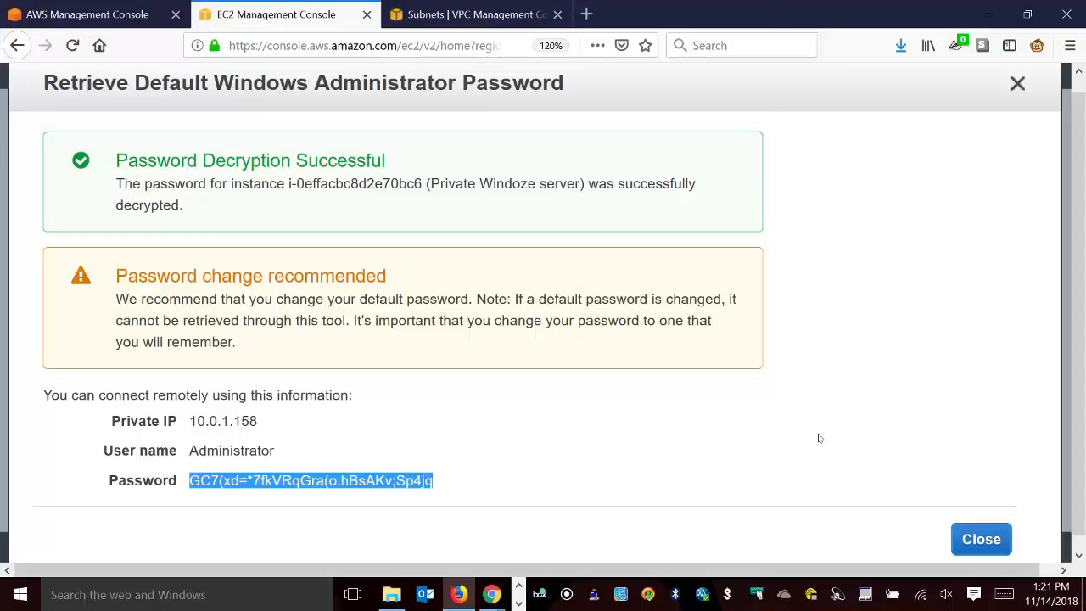
right_click(649, 594)
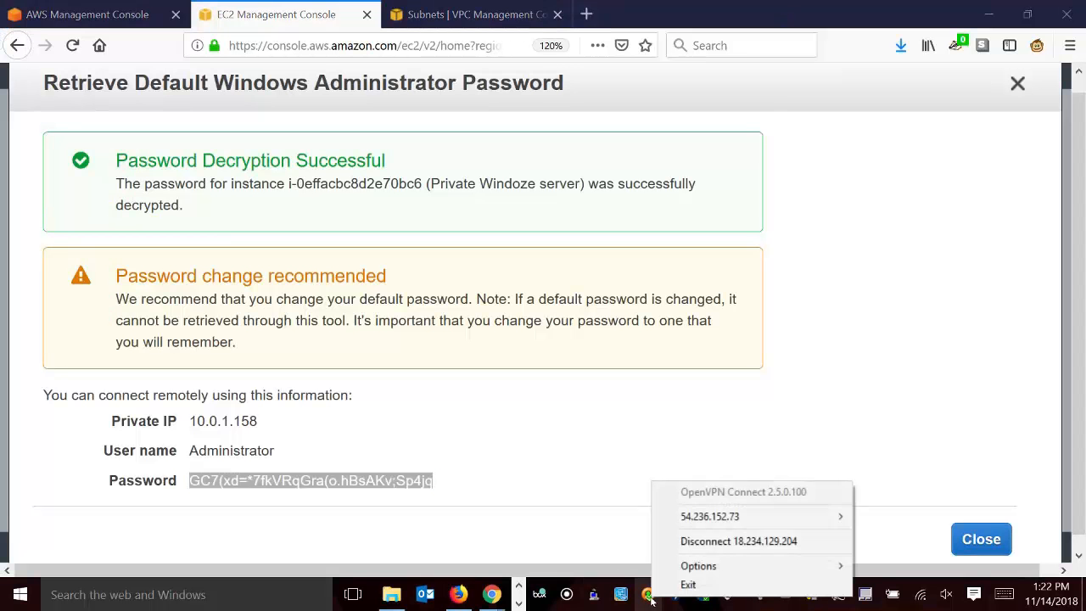
left_click(734, 543)
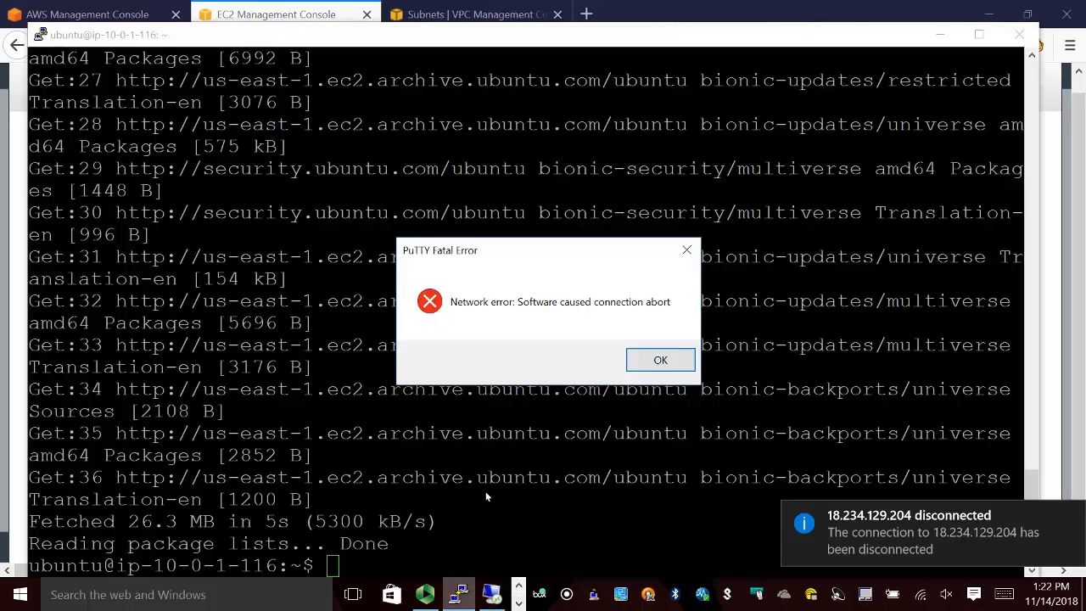
Dismiss the PuTTY network error and close the inactive SSH session window.
left_click(458, 594)
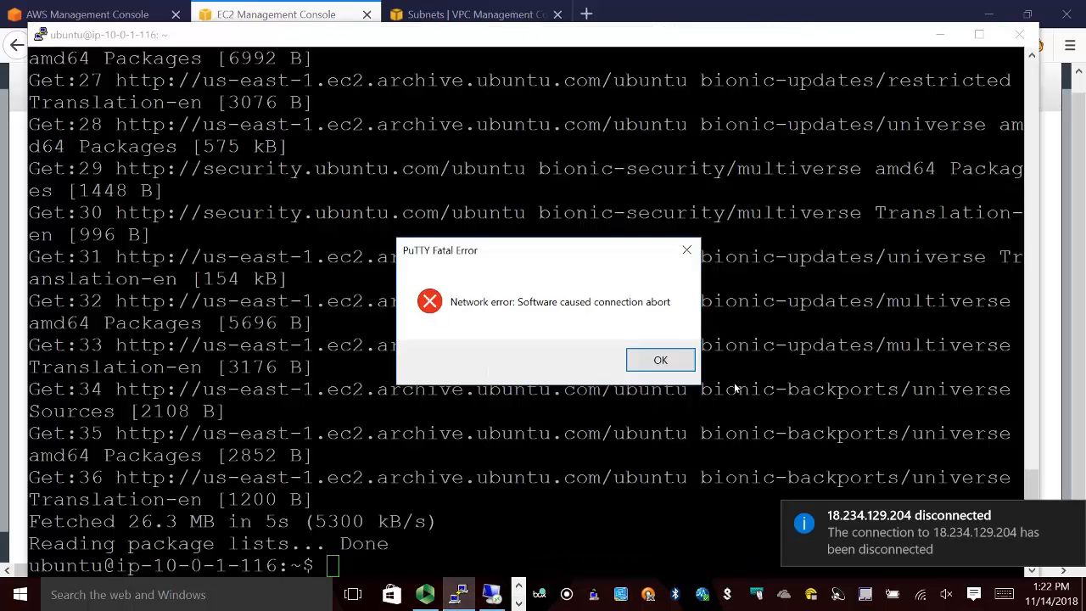
left_click(692, 360)
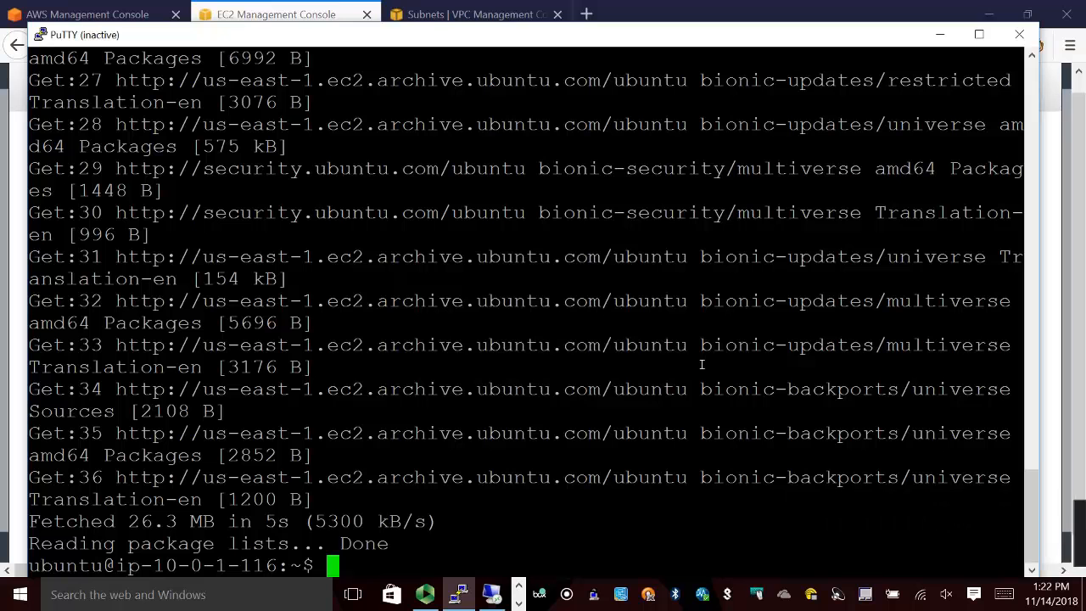
left_click(1019, 34)
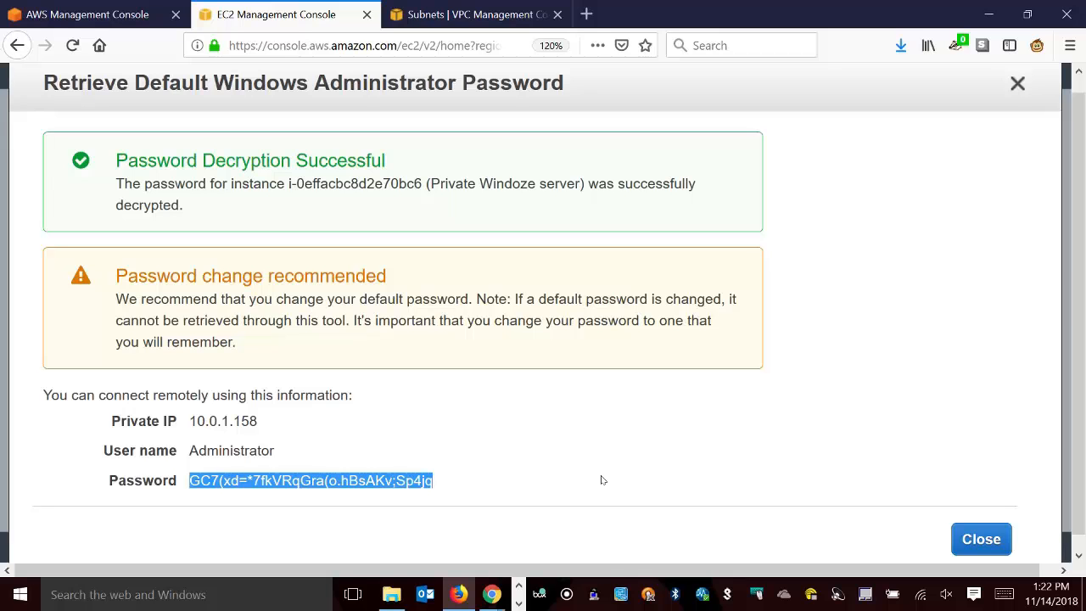
Cancel the reconnection attempts of the open remote desktop session to 10.0.1.158.
left_click(235, 599)
type("remote")
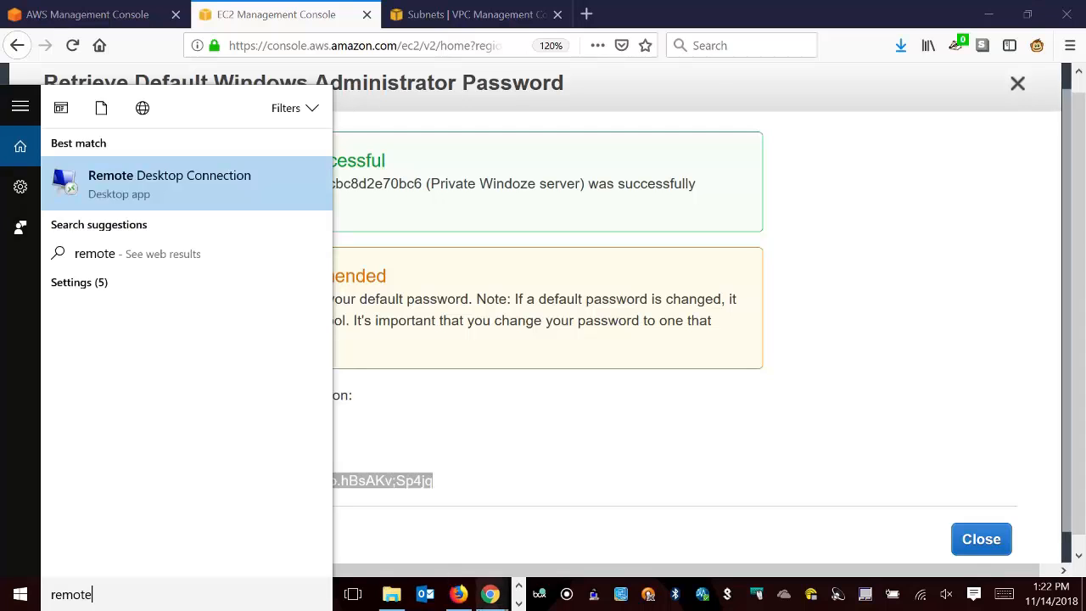
key("Return")
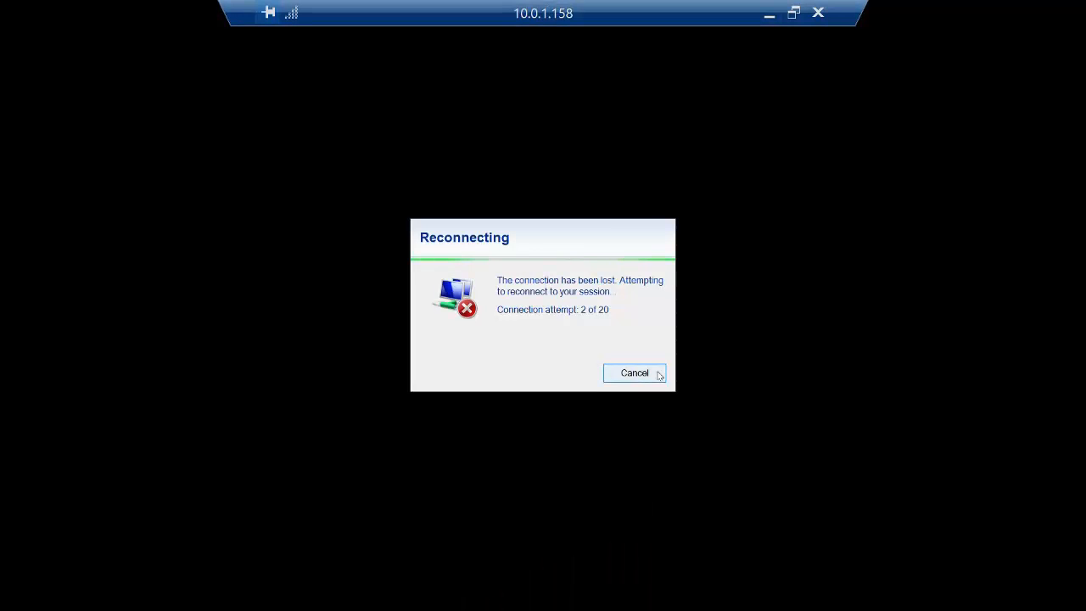
left_click(635, 374)
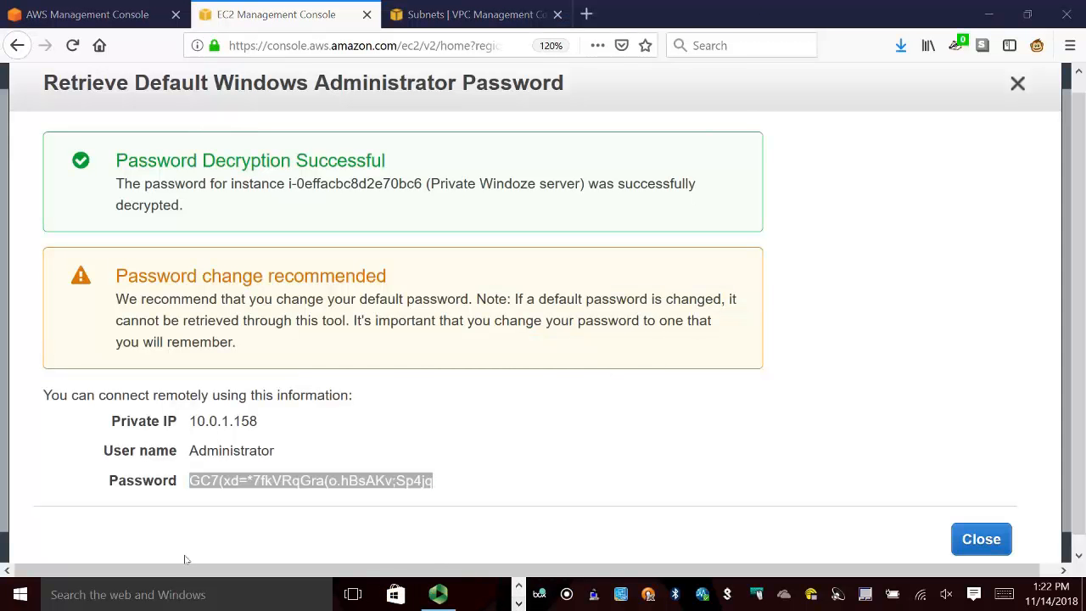
Try a Remote Desktop connection to 10.0.1.158 without the VPN, and close the connection dialog and the EC2 password dialog.
left_click(149, 598)
type("remote")
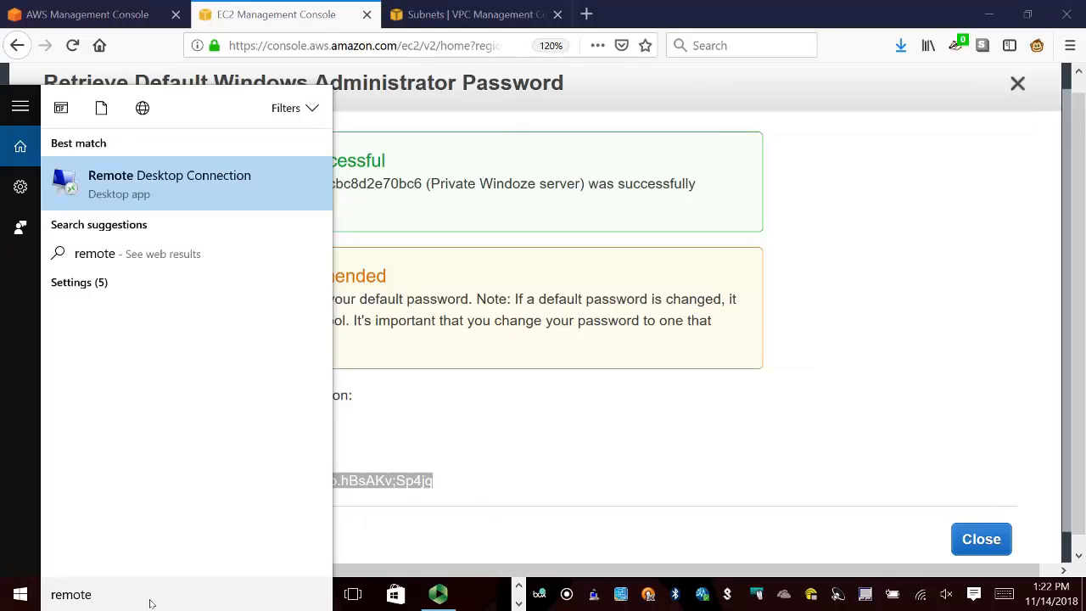
key("Return")
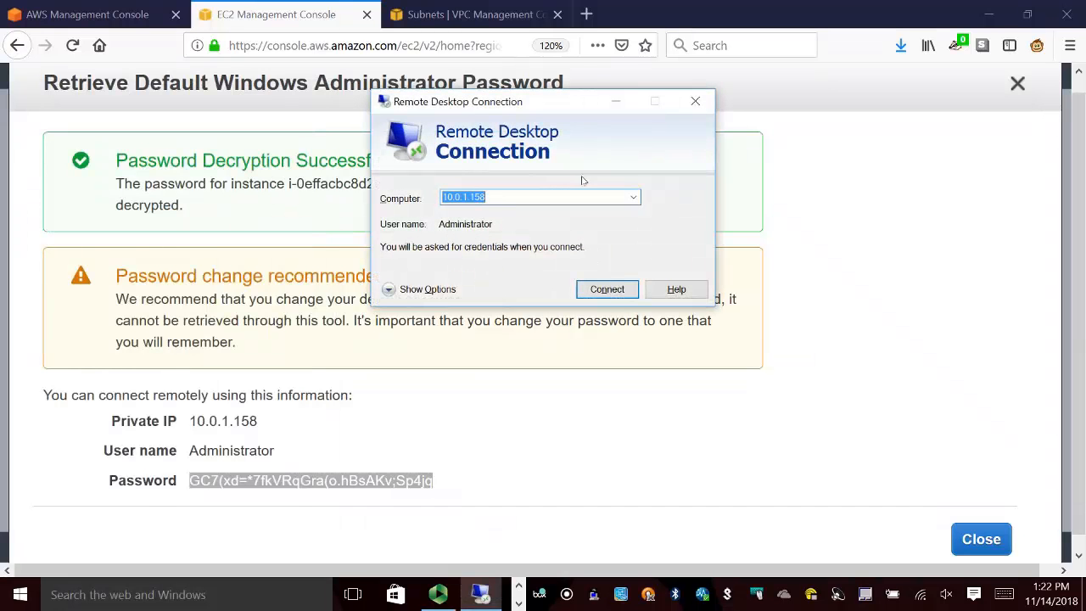
left_click(606, 292)
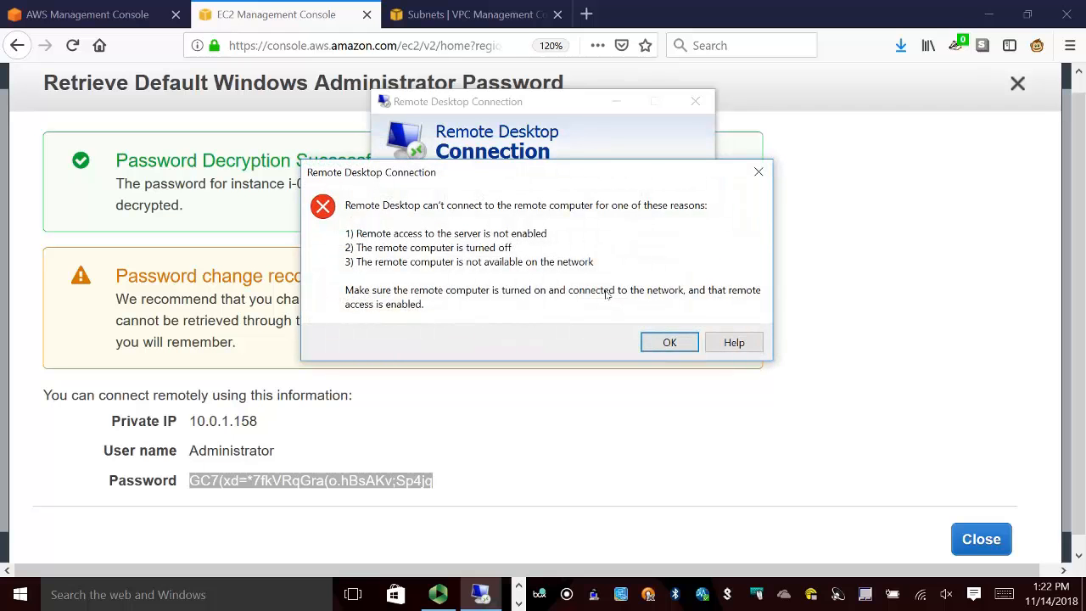
left_click(758, 172)
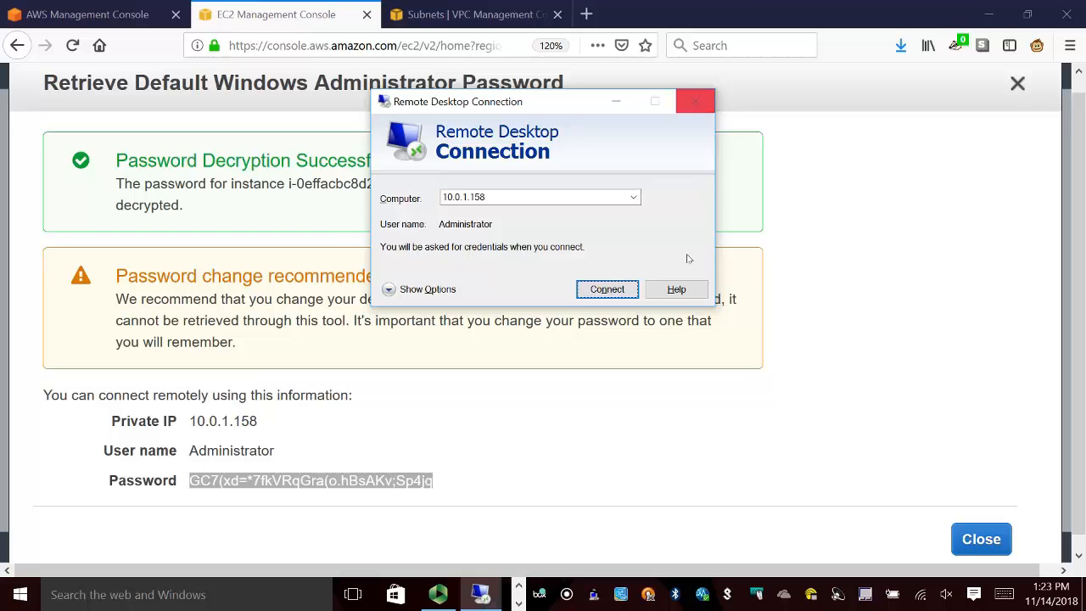
left_click(696, 102)
left_click(968, 537)
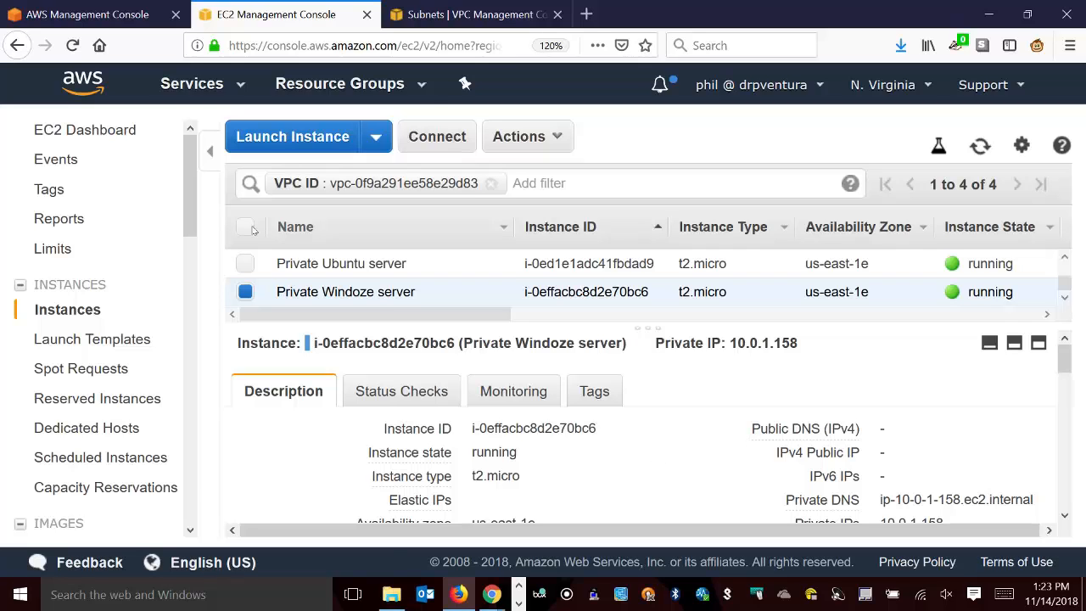
Switch to the course modules in Chrome and open Week 13's "Assignment: VPN to VPC" in a new tab.
mouse_move(491, 593)
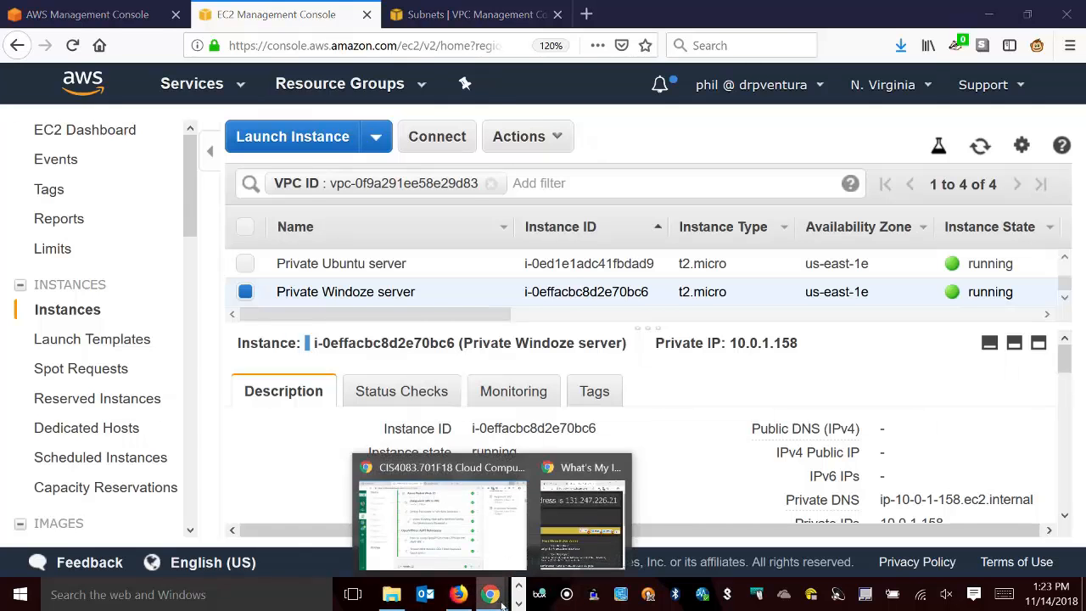
left_click(448, 507)
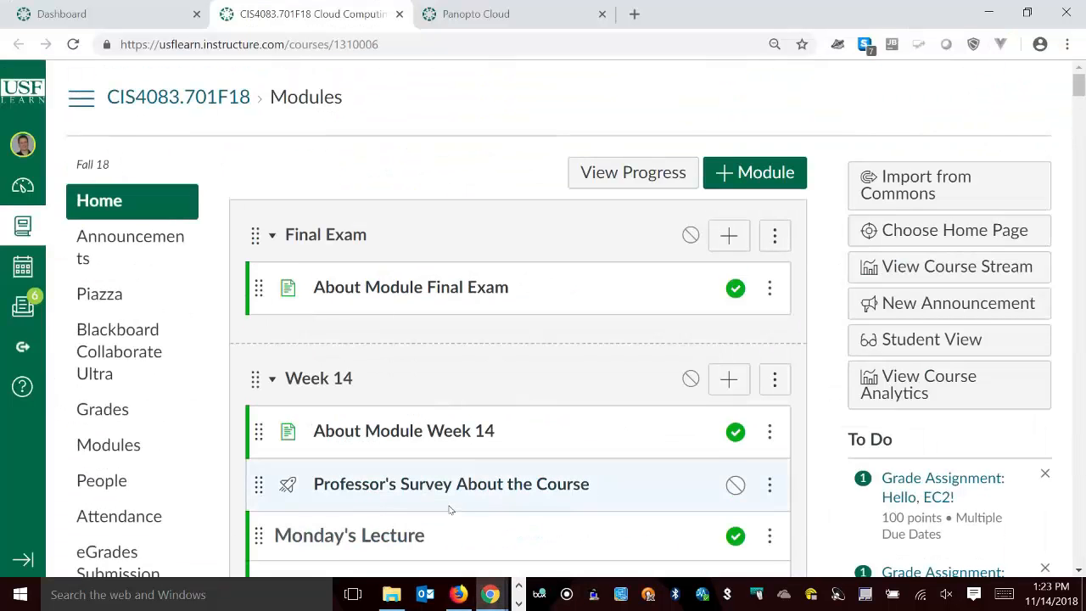
scroll(449, 505, "down", 3)
scroll(436, 408, "down", 10)
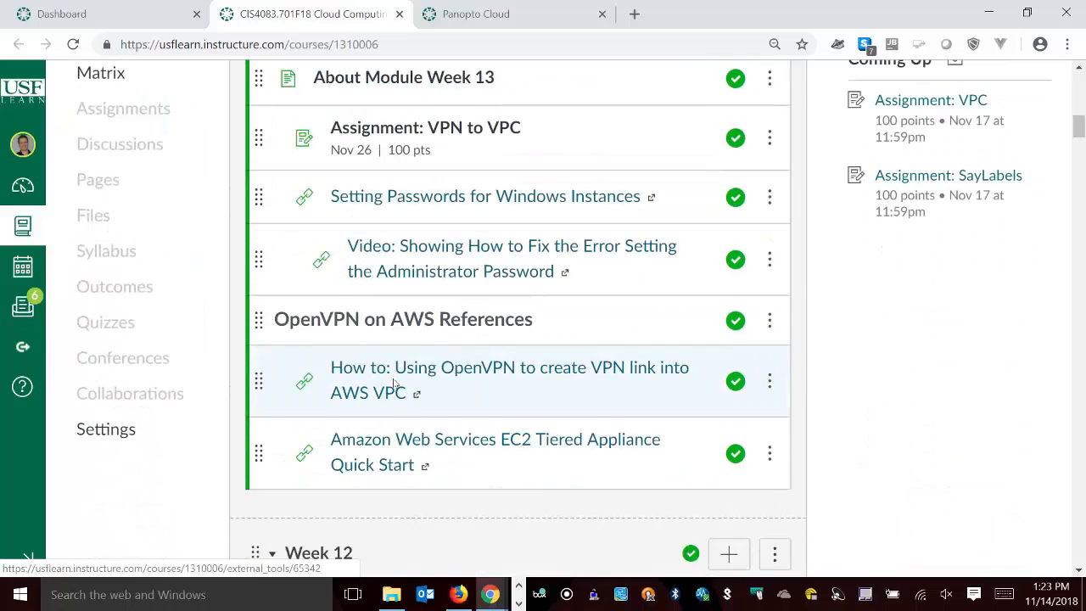
right_click(494, 127)
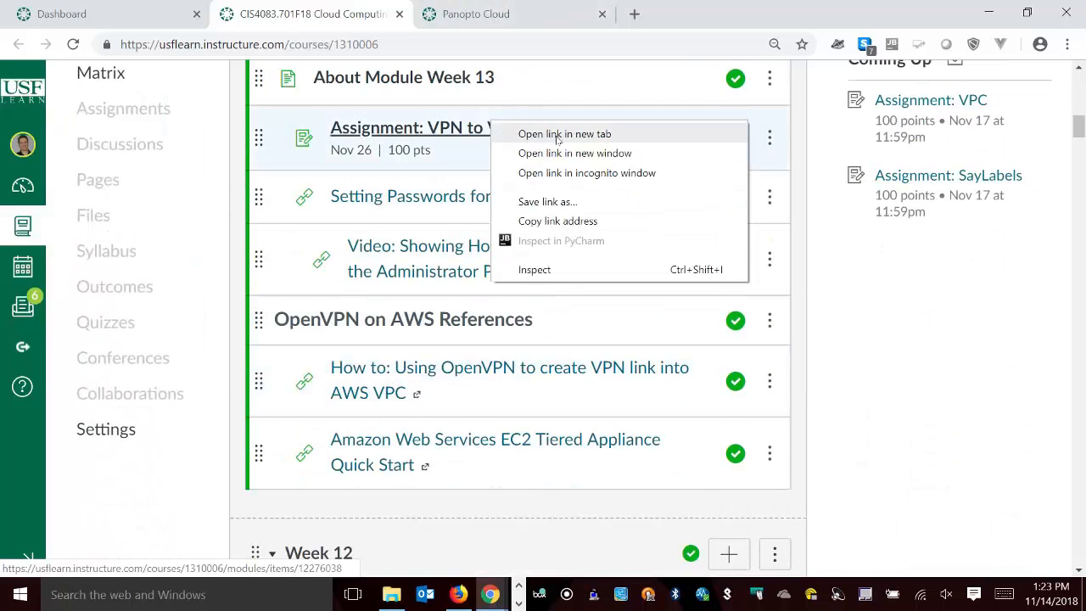
left_click(562, 133)
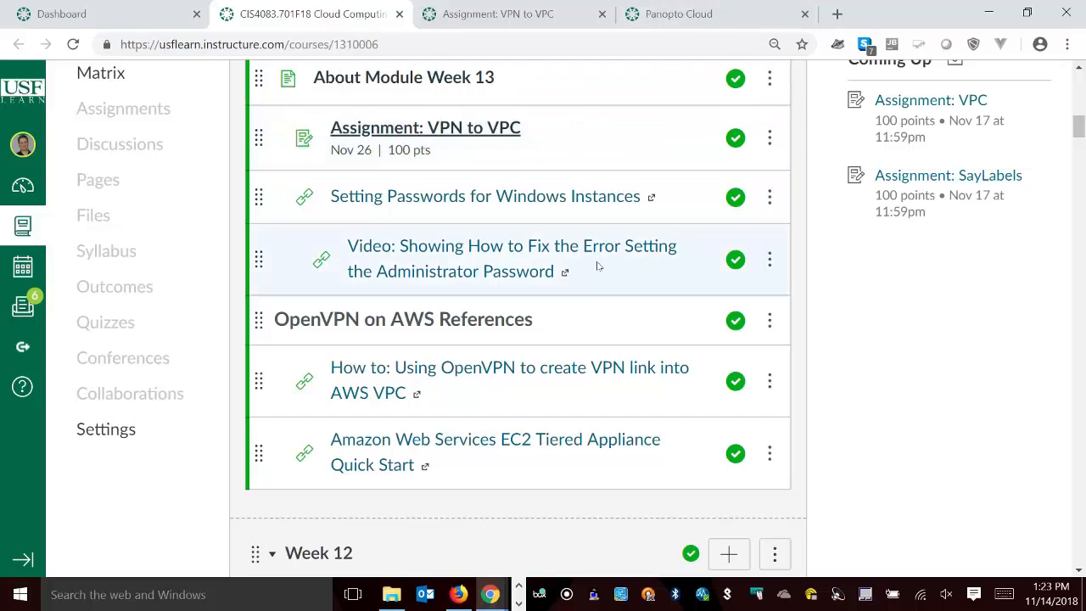
Review the requirements of the VPN to VPC assignment, including item 10 on changing the Windows Server's Administrator password.
scroll(536, 342, "down", 10)
scroll(535, 328, "up", 3)
left_click(482, 9)
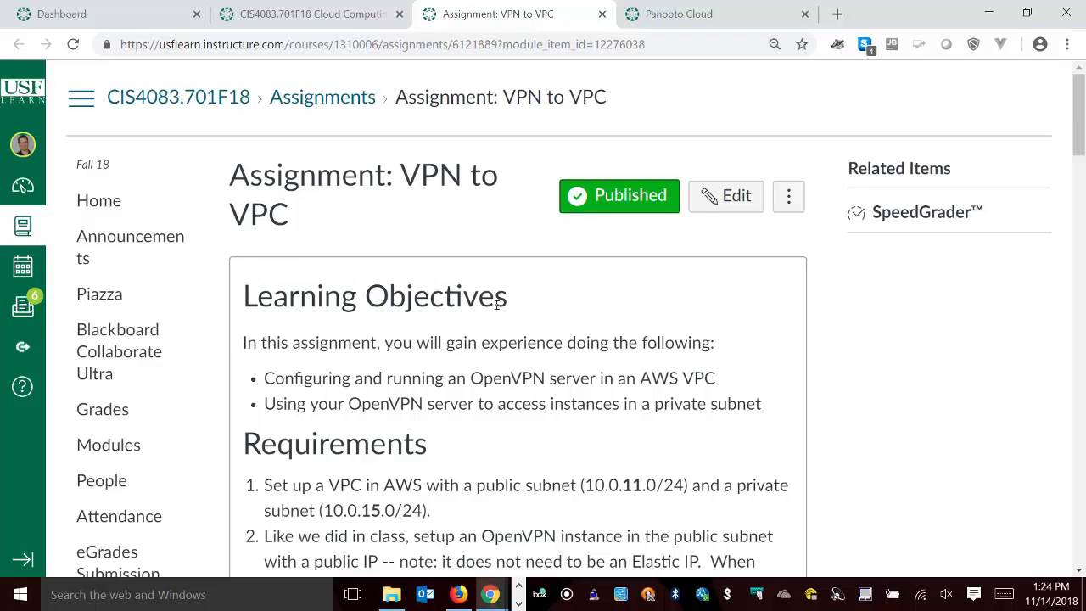
scroll(654, 456, "down", 7)
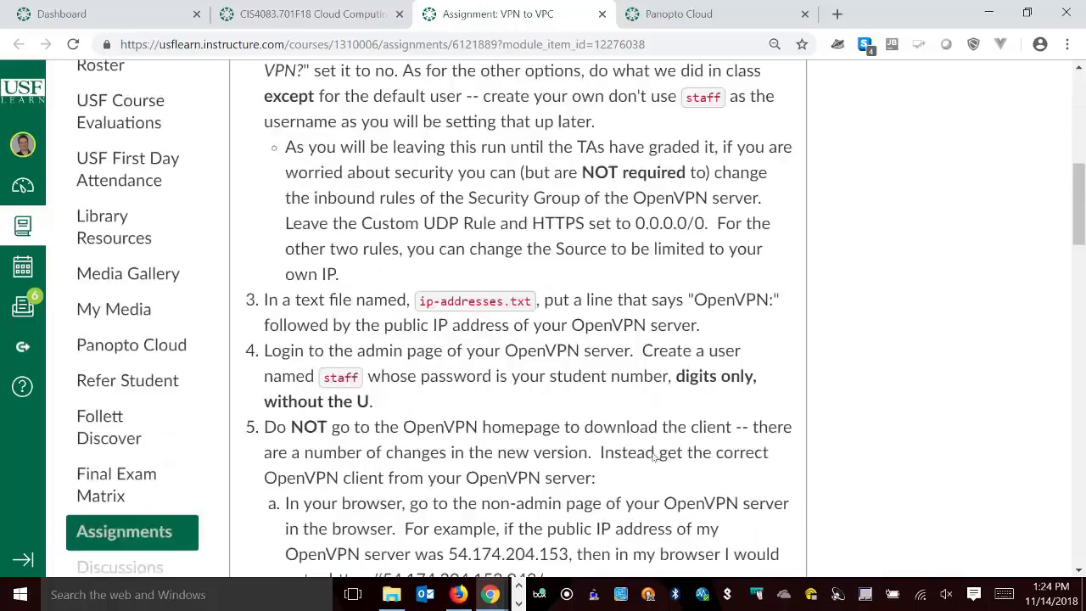
scroll(655, 455, "down", 10)
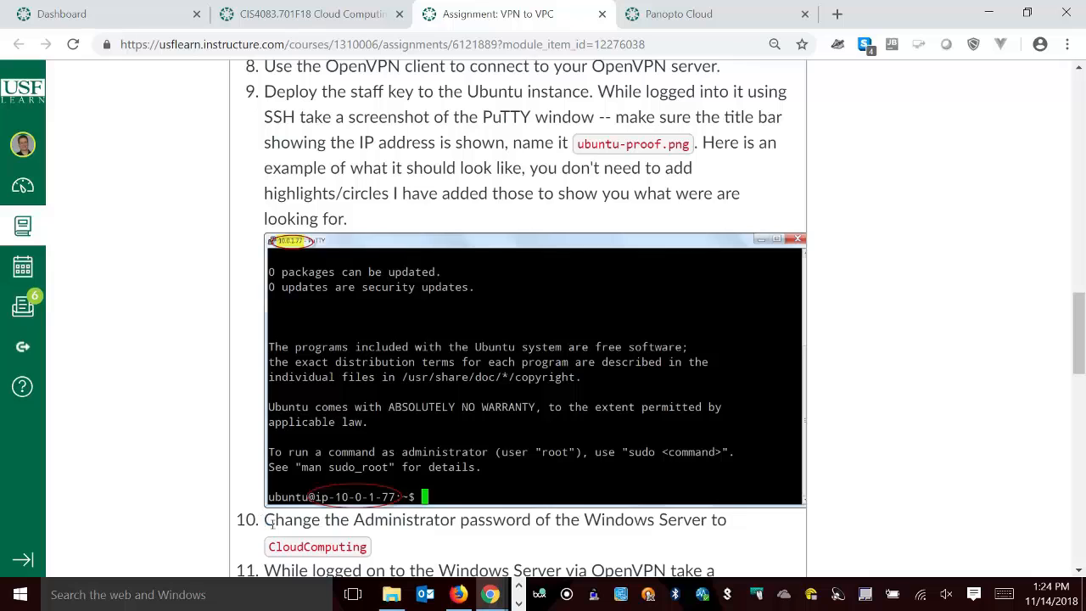
left_click_drag(264, 521, 636, 554)
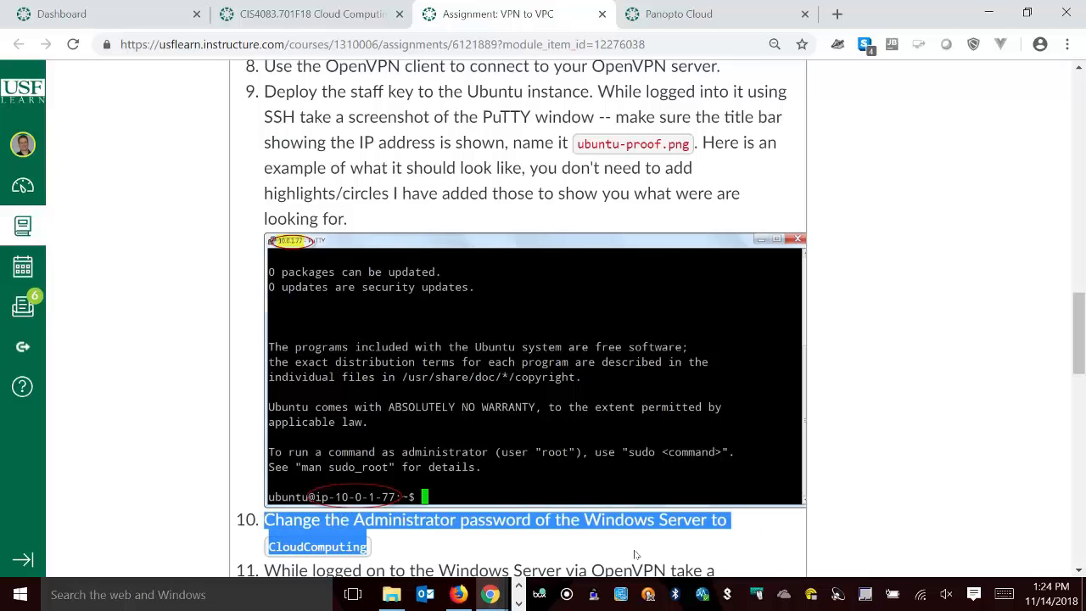
left_click(635, 554)
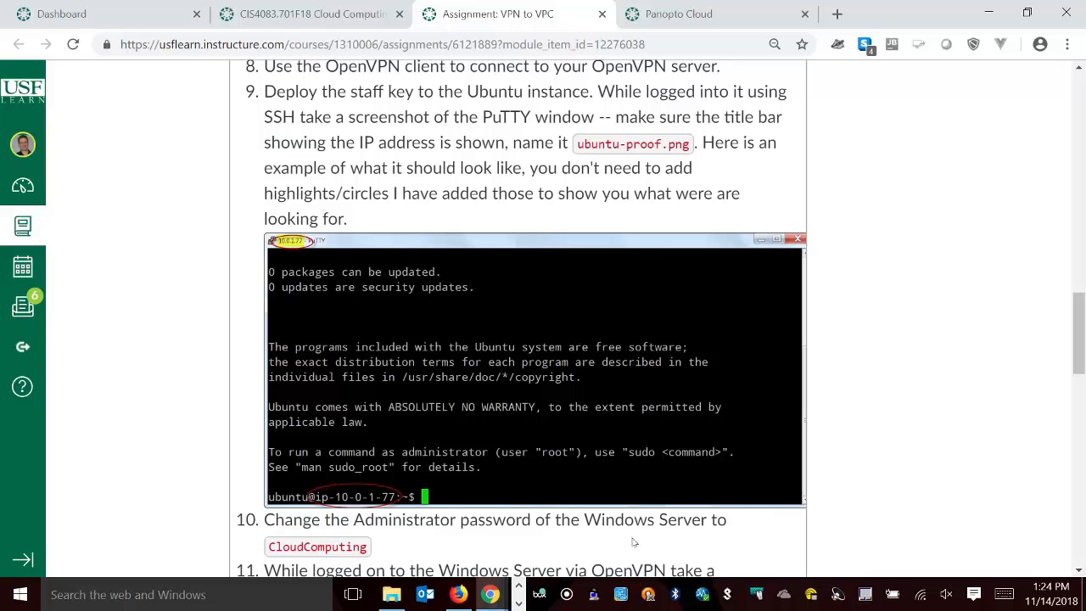
Open "Setting Passwords for Windows Instances" from the Week 13 module in a new tab and read through the AWS guide.
left_click(239, 14)
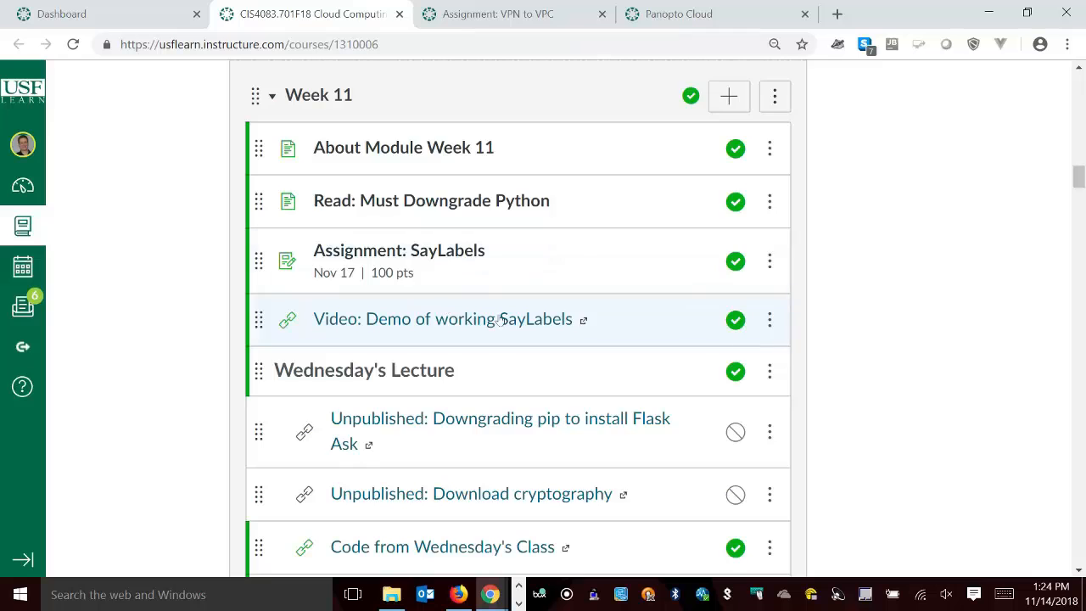
scroll(501, 320, "down", 2)
scroll(499, 322, "up", 6)
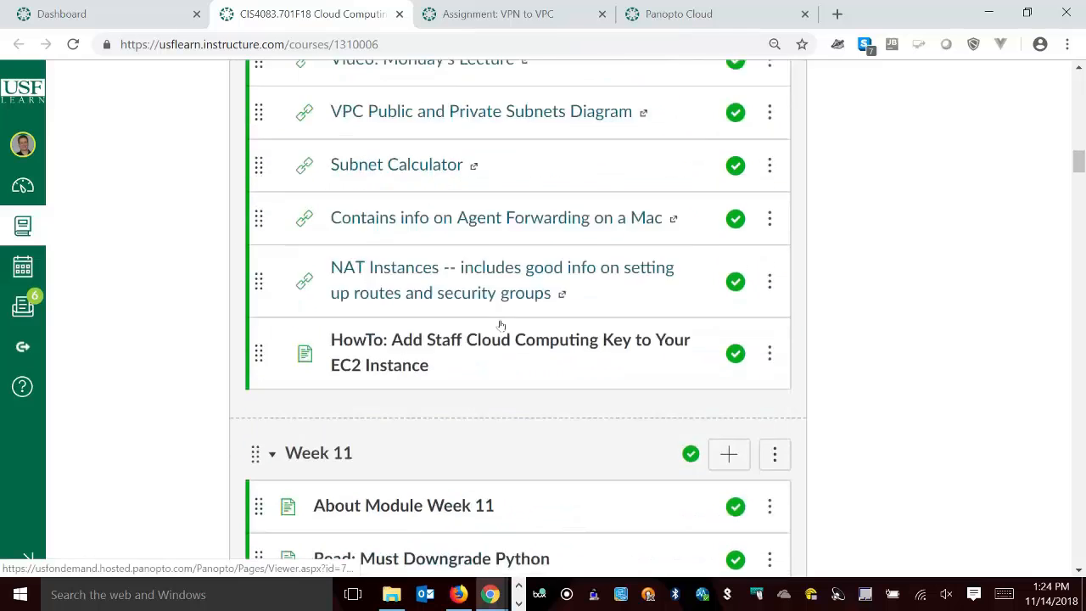
scroll(501, 325, "up", 15)
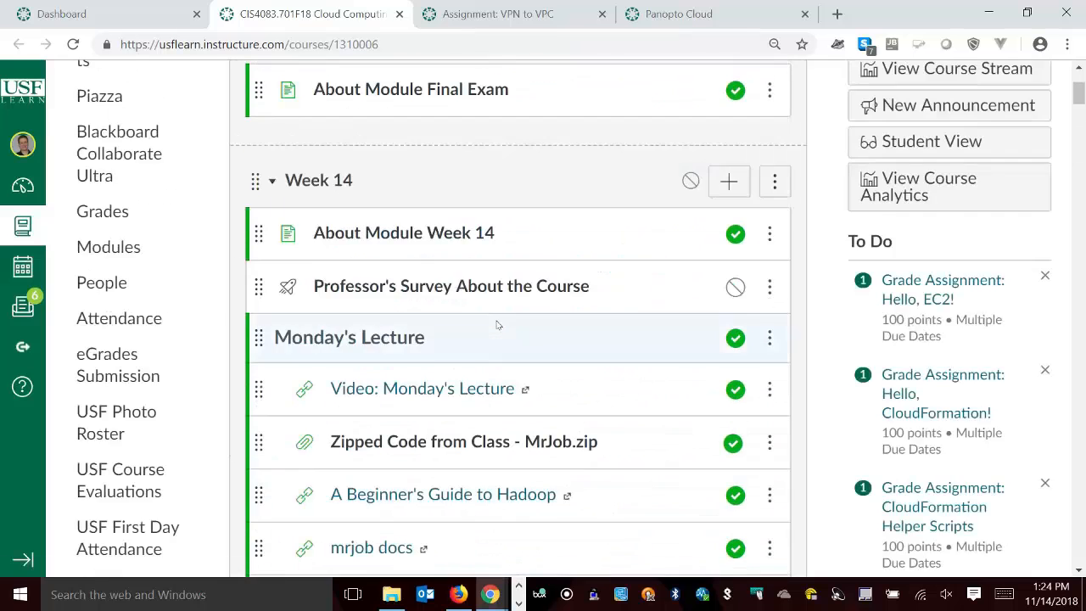
scroll(498, 324, "down", 7)
scroll(522, 356, "up", 5)
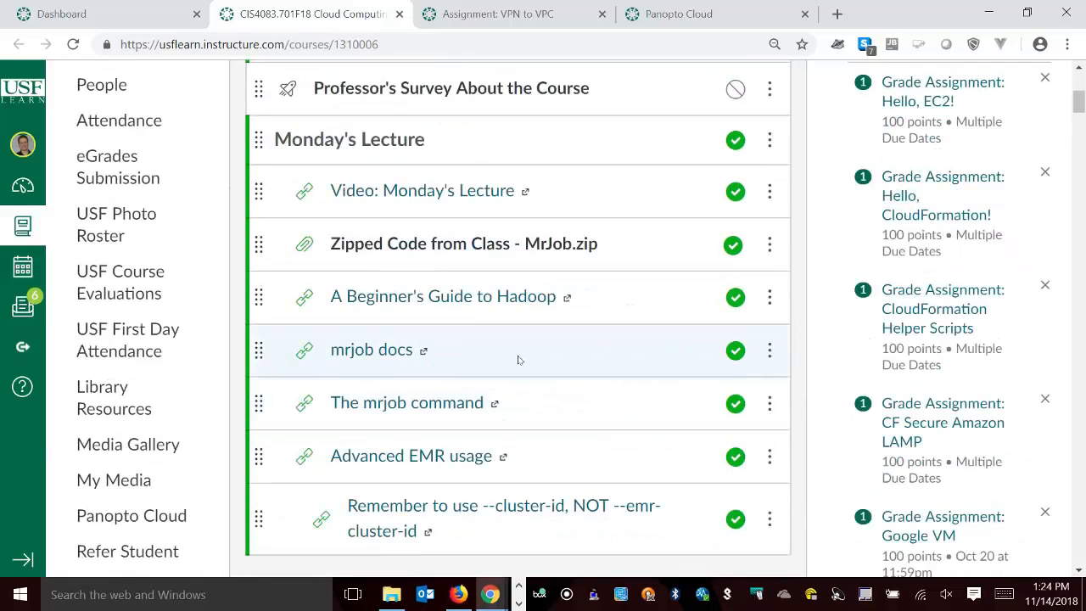
scroll(518, 359, "down", 7)
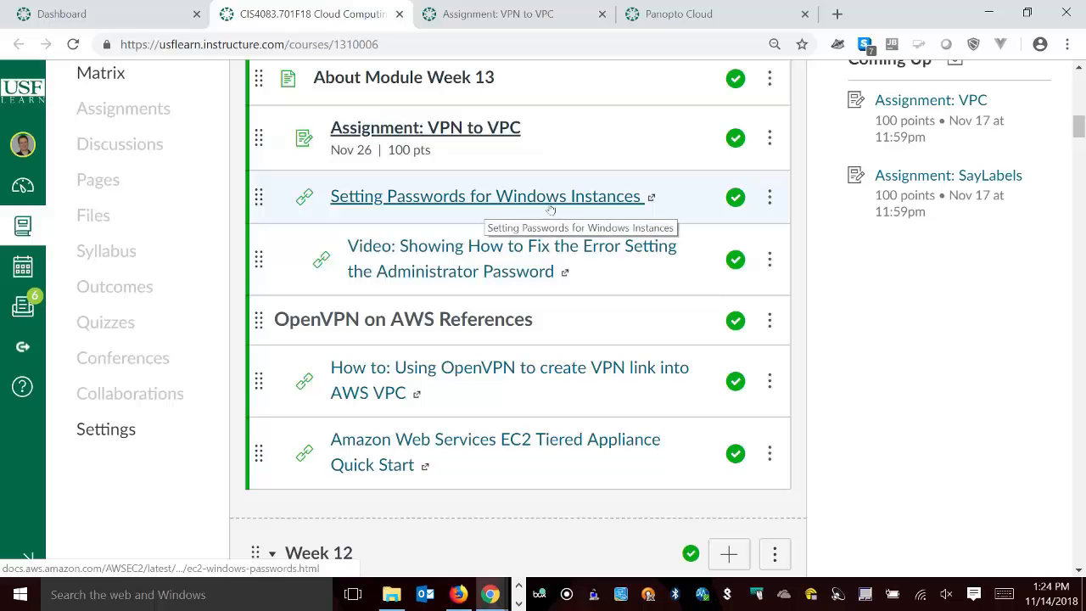
right_click(575, 206)
left_click(632, 218)
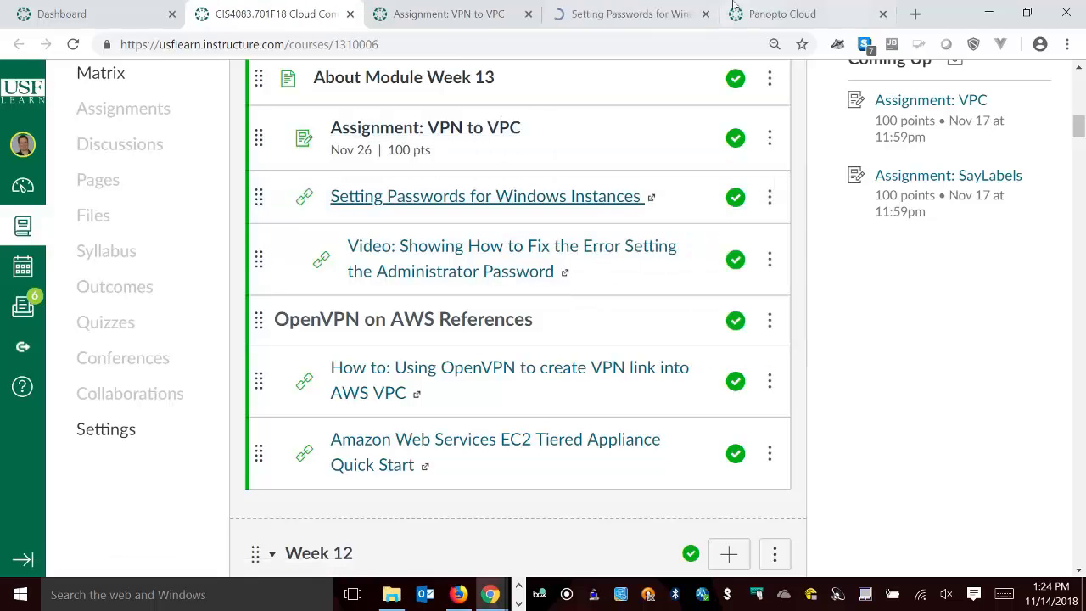
left_click(640, 13)
scroll(619, 266, "down", 3)
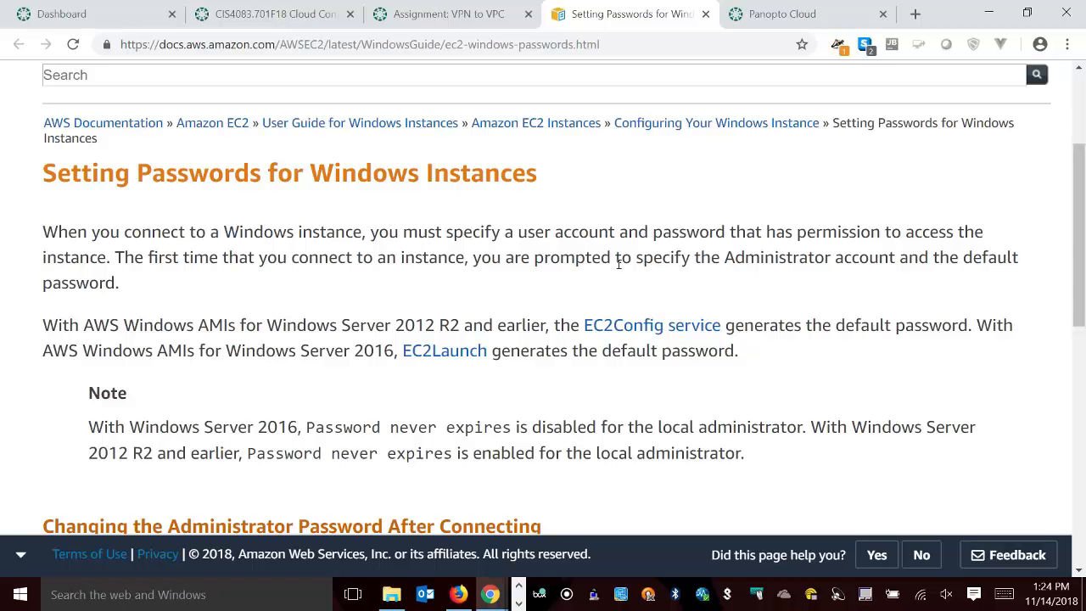
scroll(622, 259, "down", 5)
Return to the course modules and check the VPN to VPC assignment's due date against the system calendar.
left_click(270, 16)
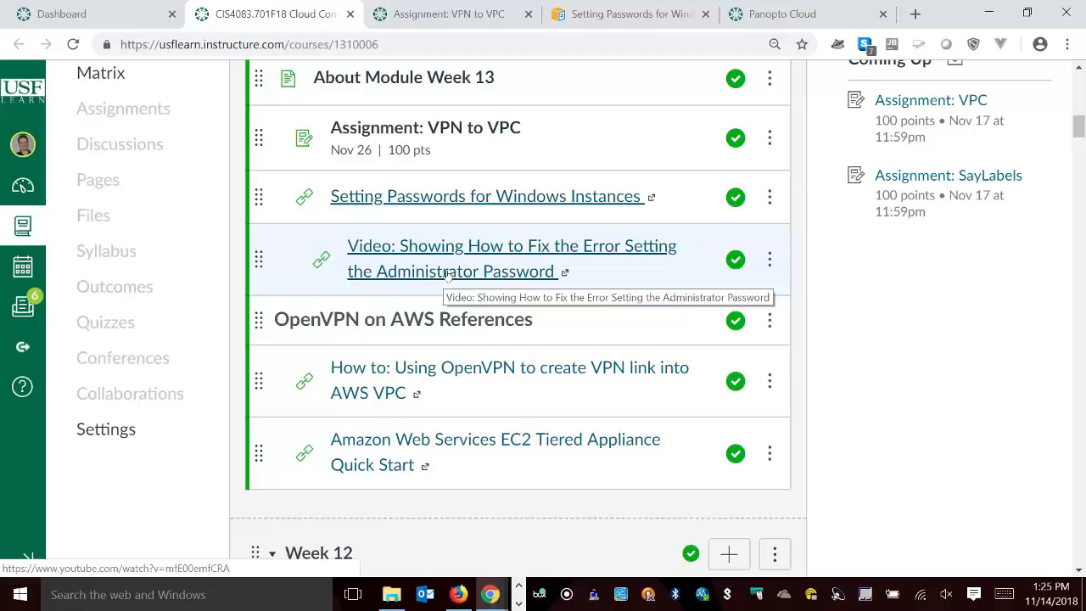
scroll(447, 274, "up", 2)
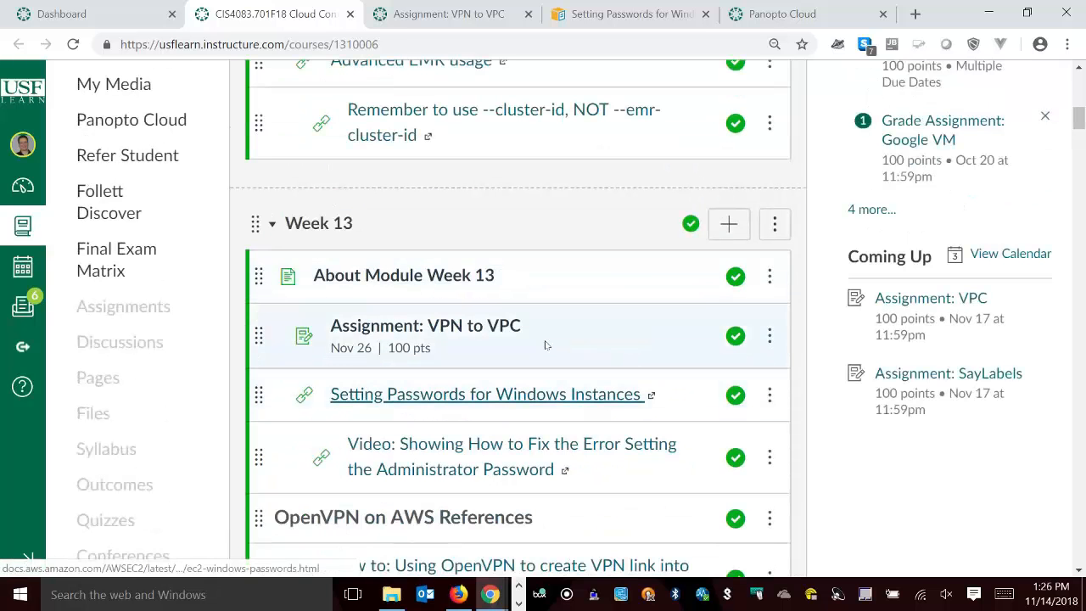
double_click(363, 354)
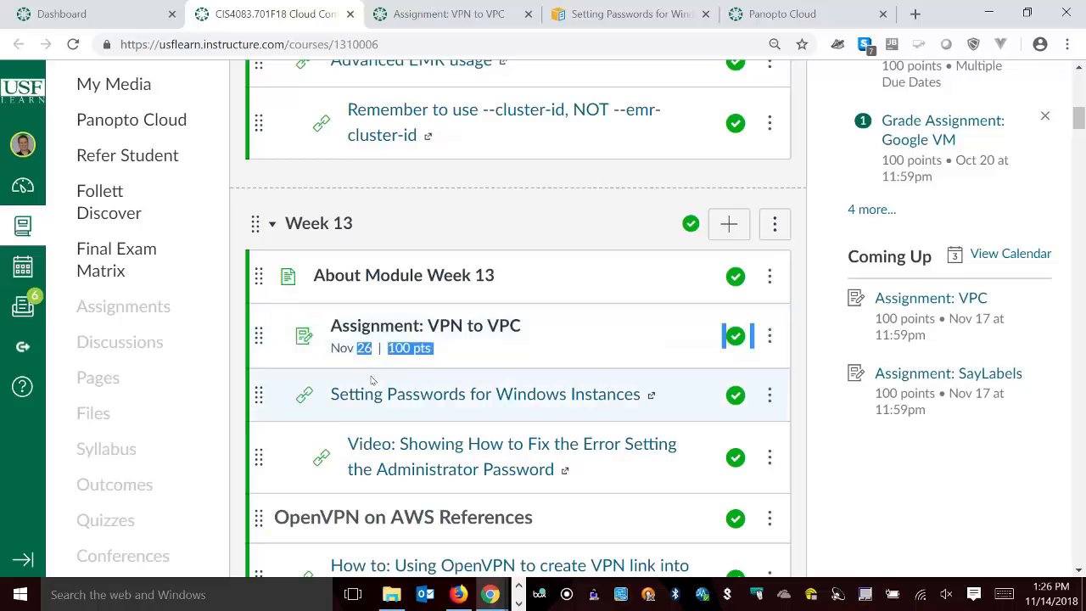
left_click(1047, 591)
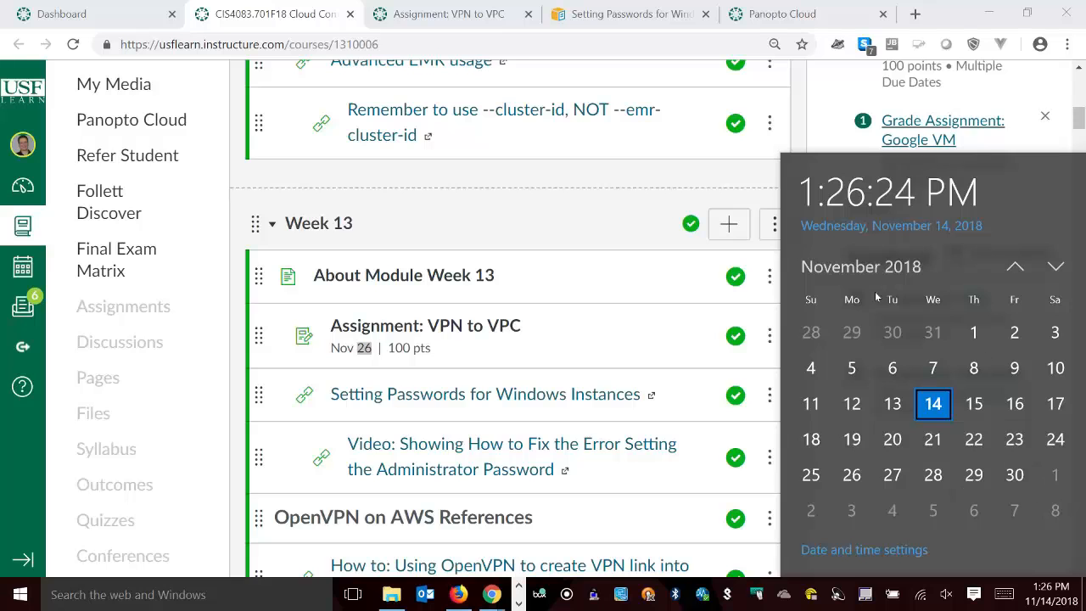
left_click(237, 436)
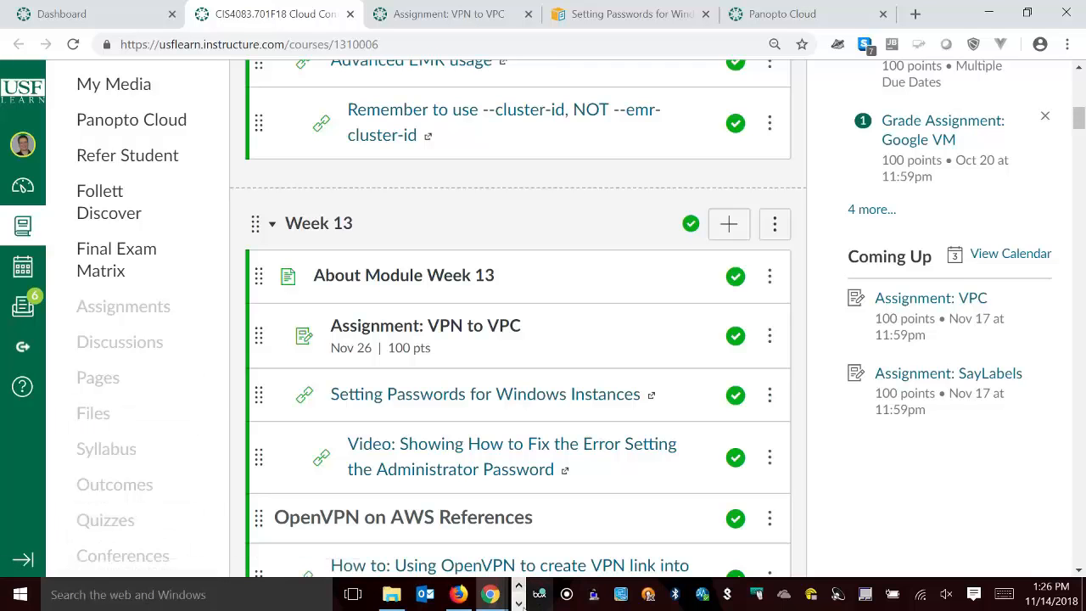
left_click(519, 604)
left_click(438, 594)
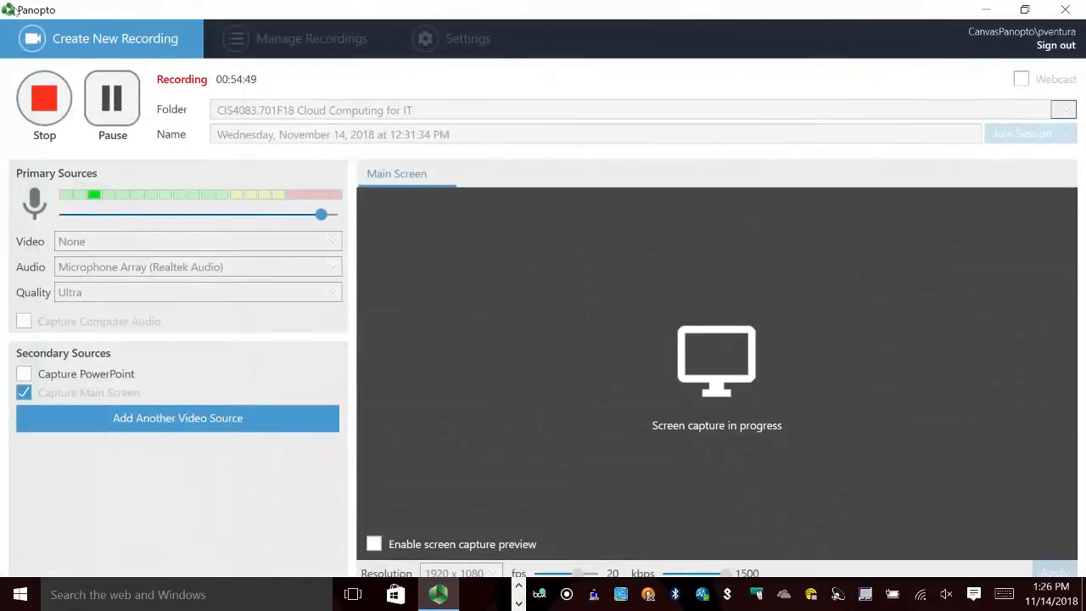